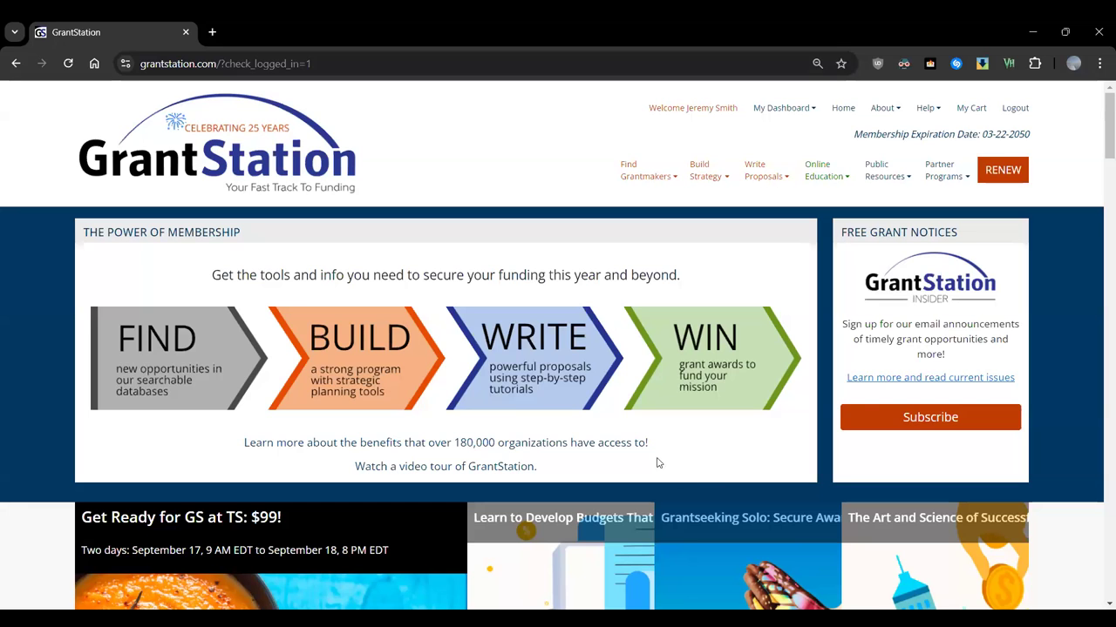
Open the Projects list from the dashboard and bring up Animal Welfare Project - 2024 for editing
scroll(416, 237, "down", 2)
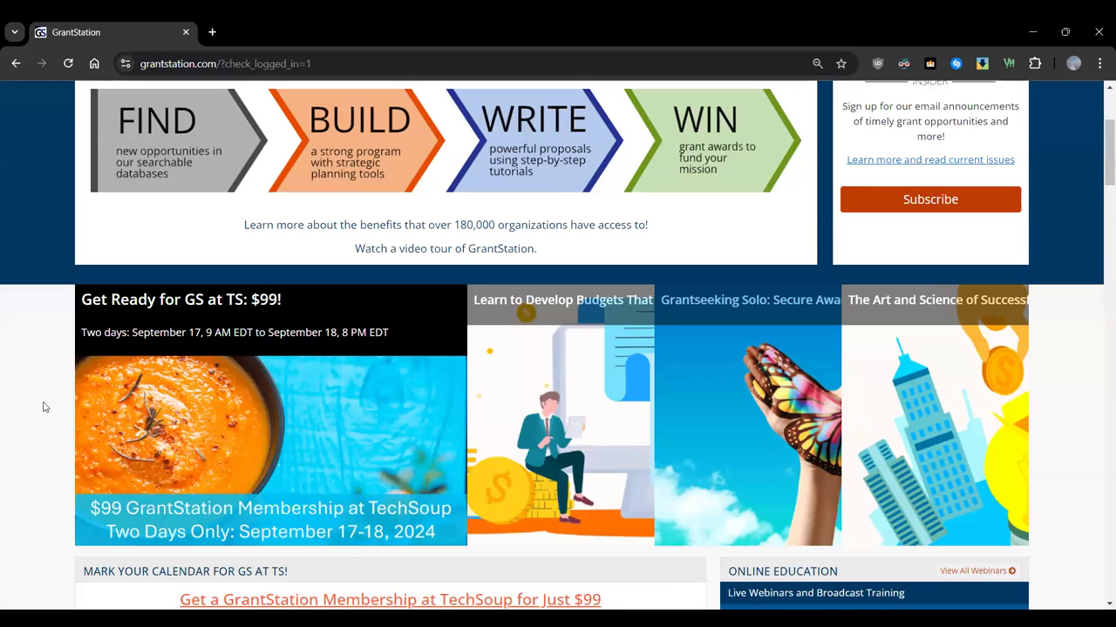
scroll(44, 407, "up", 3)
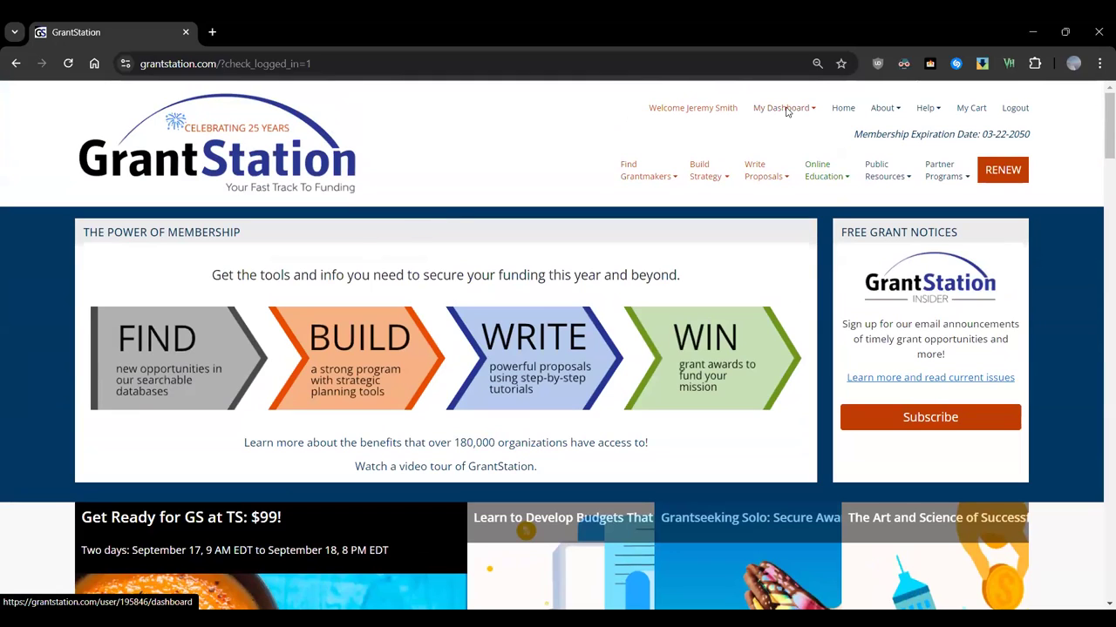
mouse_move(792, 116)
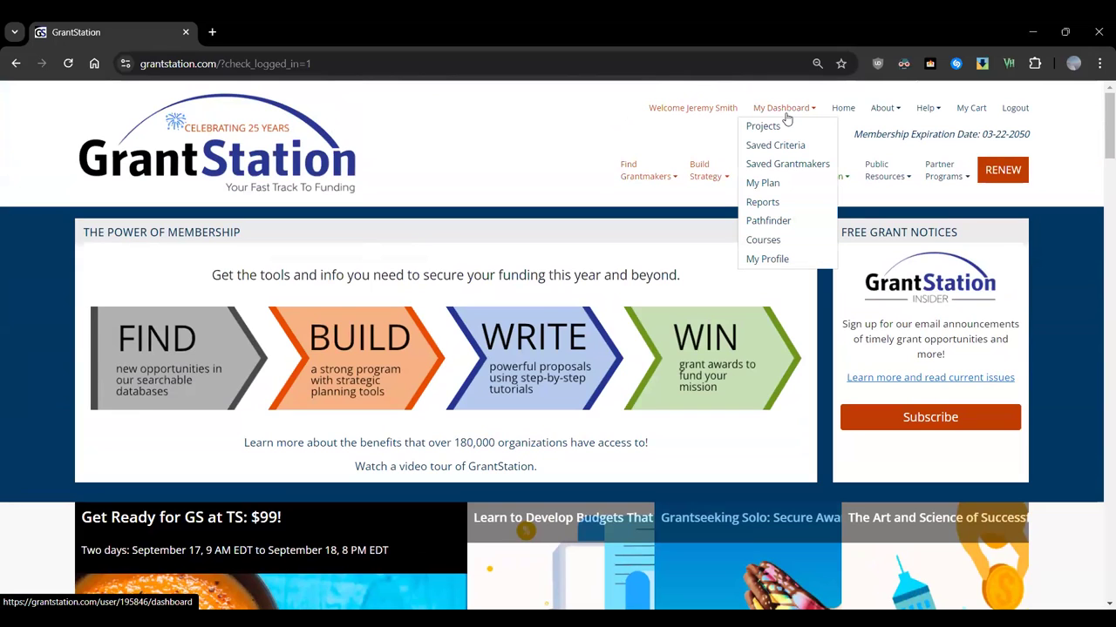
left_click(772, 127)
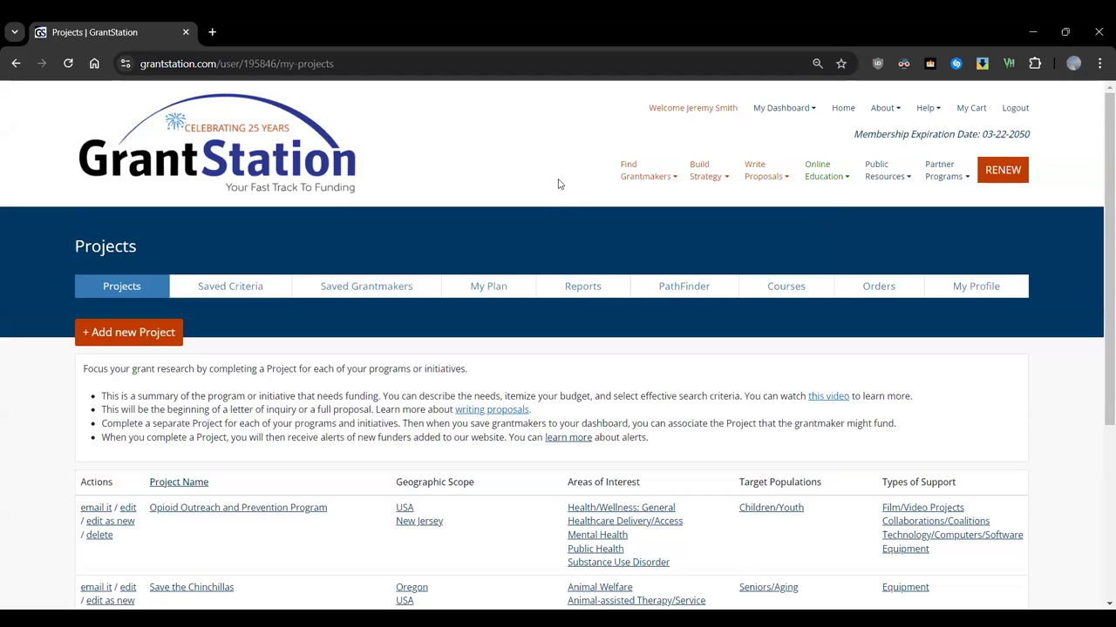
scroll(497, 261, "down", 3)
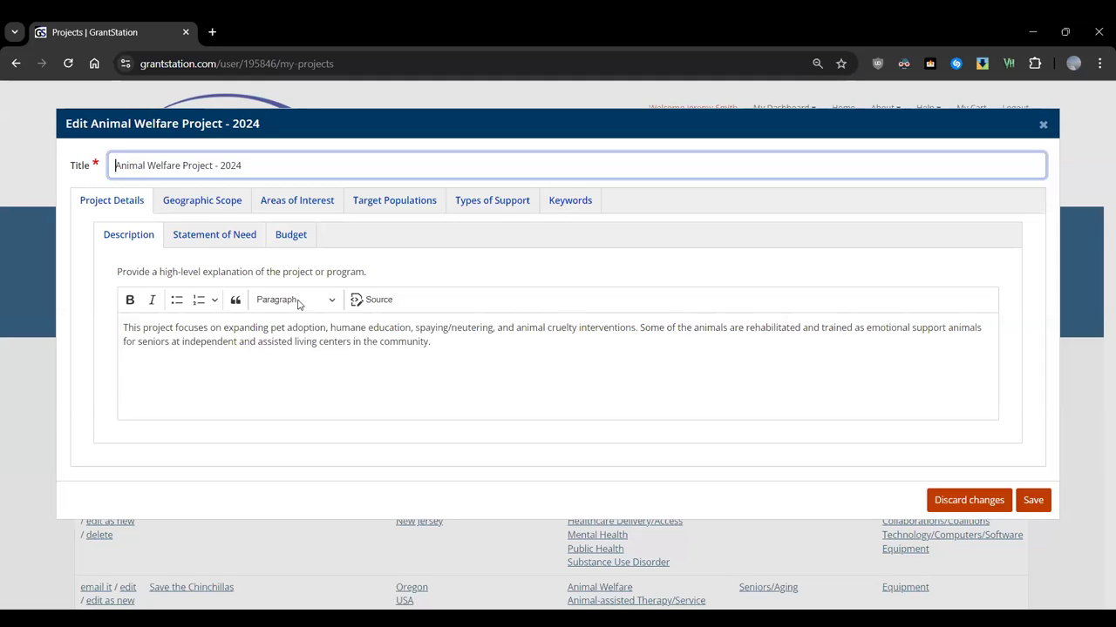
Review the project's statement of need, budget and geographic scope
left_click(224, 233)
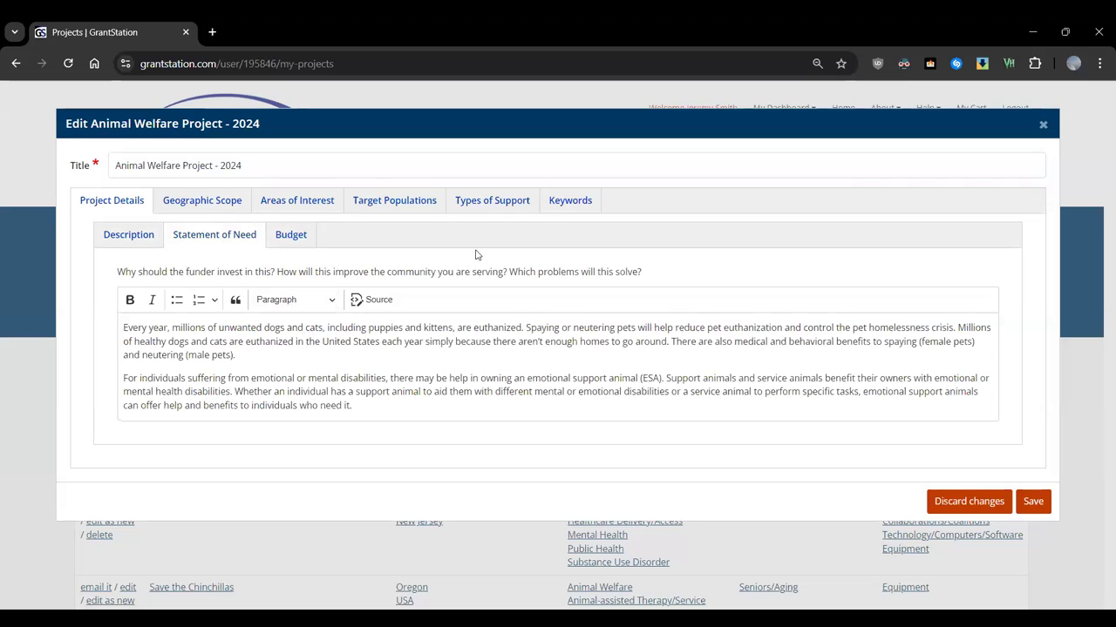
left_click(297, 237)
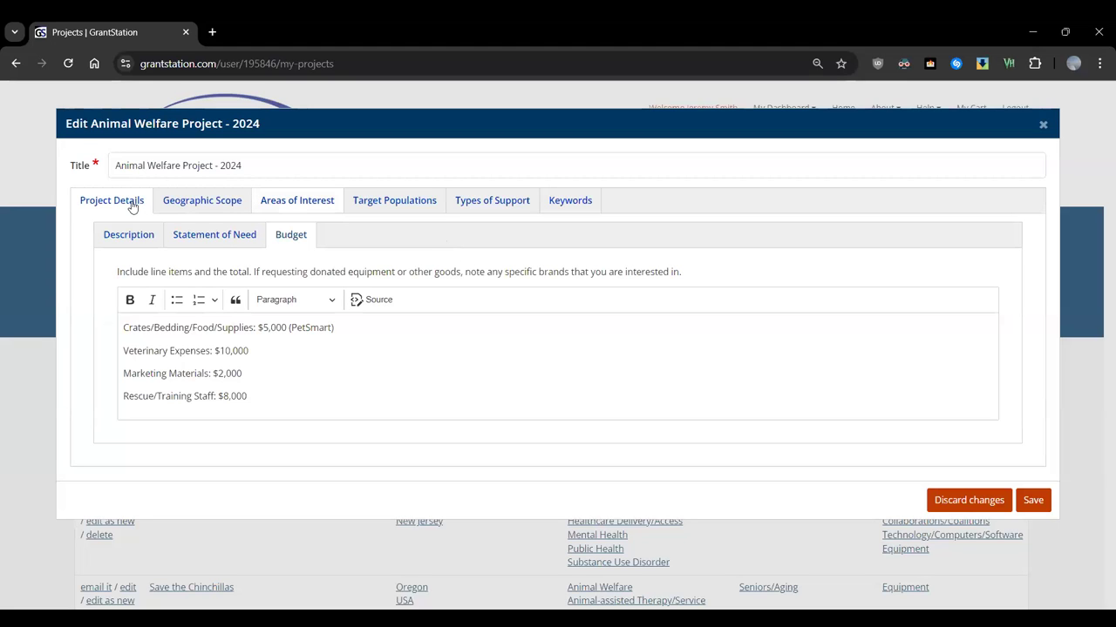
left_click(199, 203)
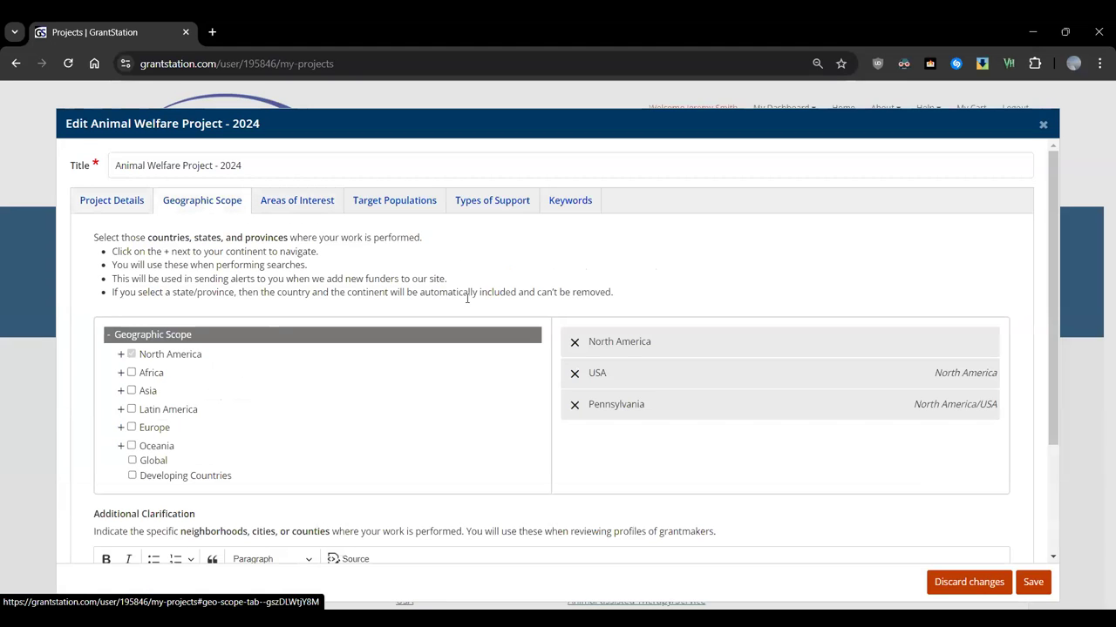
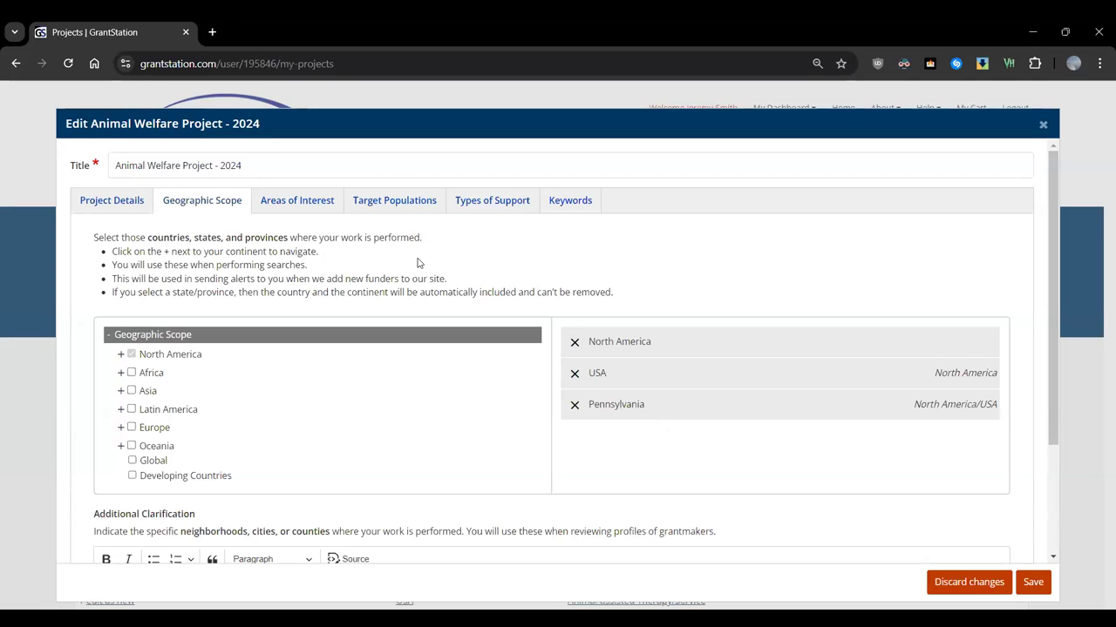
Open the glossary of search terms from the project's areas of interest and filter it by the keyword "animal"
left_click(298, 201)
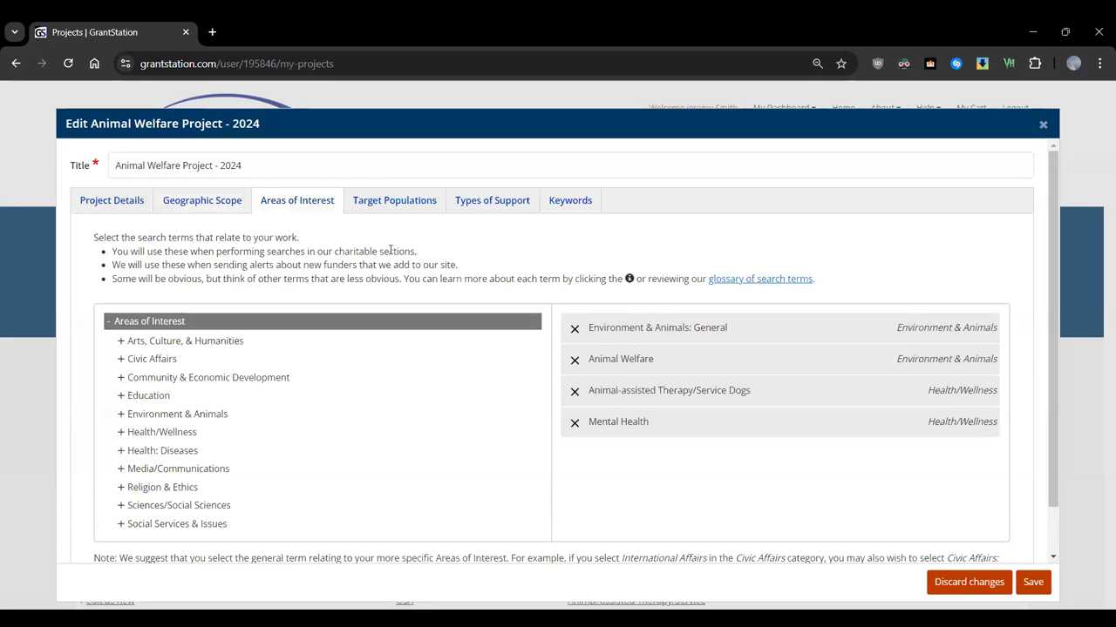
left_click(755, 280)
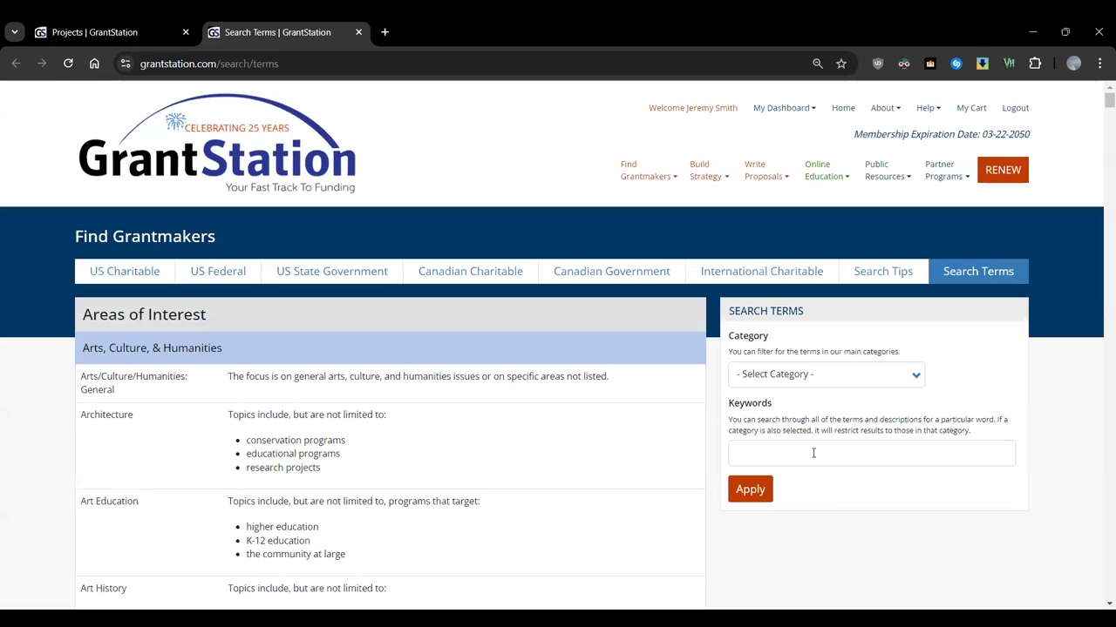
left_click(813, 453)
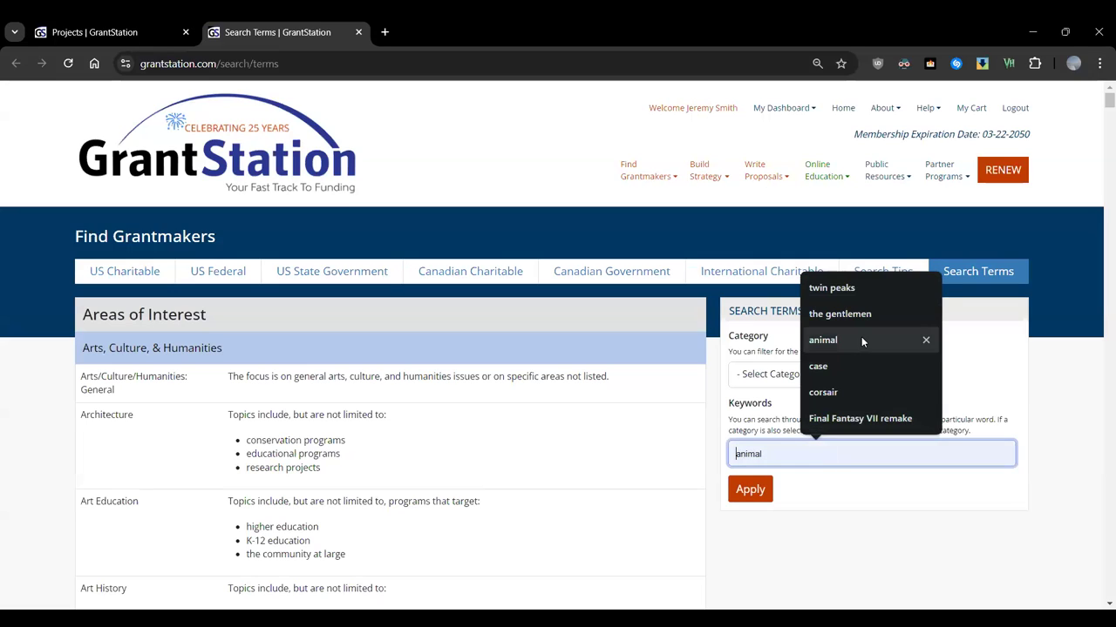
left_click(862, 340)
left_click(750, 490)
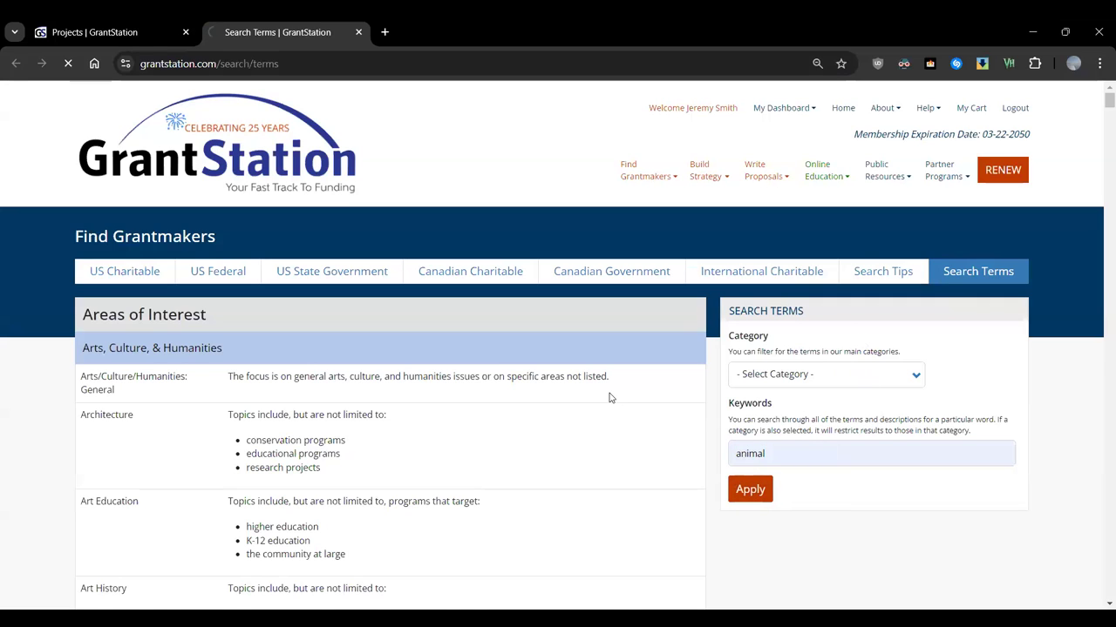
Read the filtered glossary entries under Environment & Animals and Health/Wellness
scroll(501, 325, "down", 2)
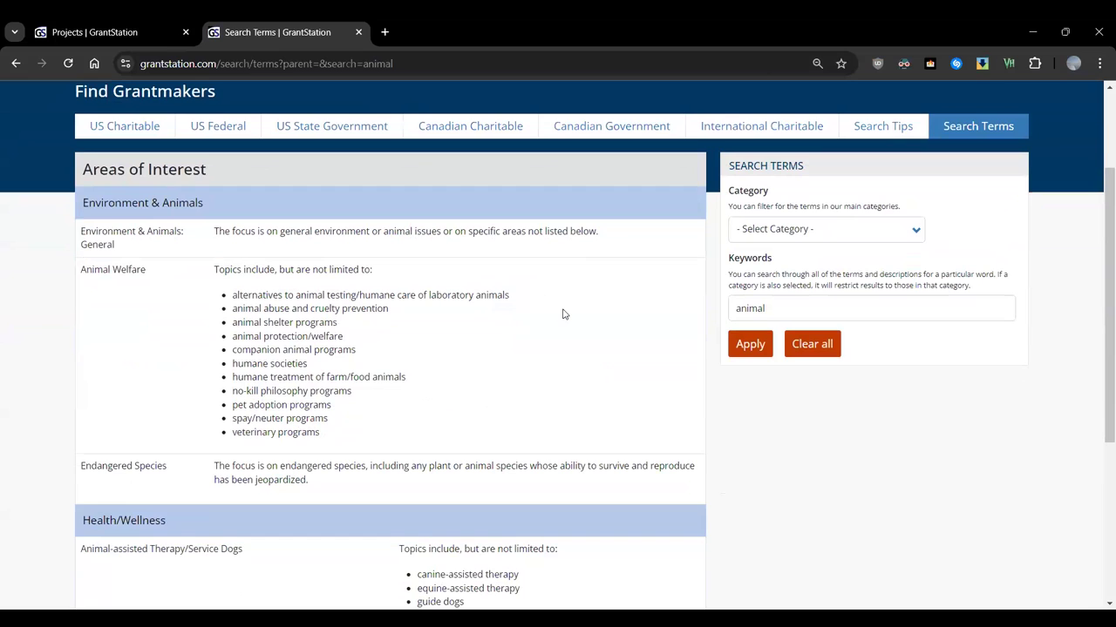
scroll(562, 314, "down", 1)
scroll(562, 314, "up", 1)
scroll(301, 361, "down", 3)
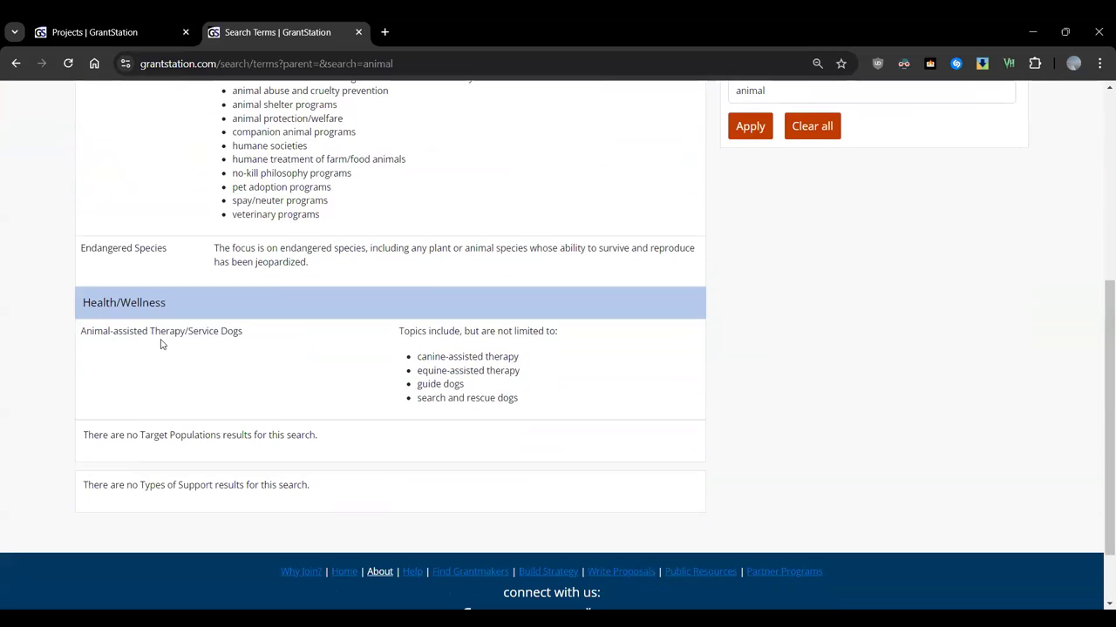
scroll(258, 341, "up", 3)
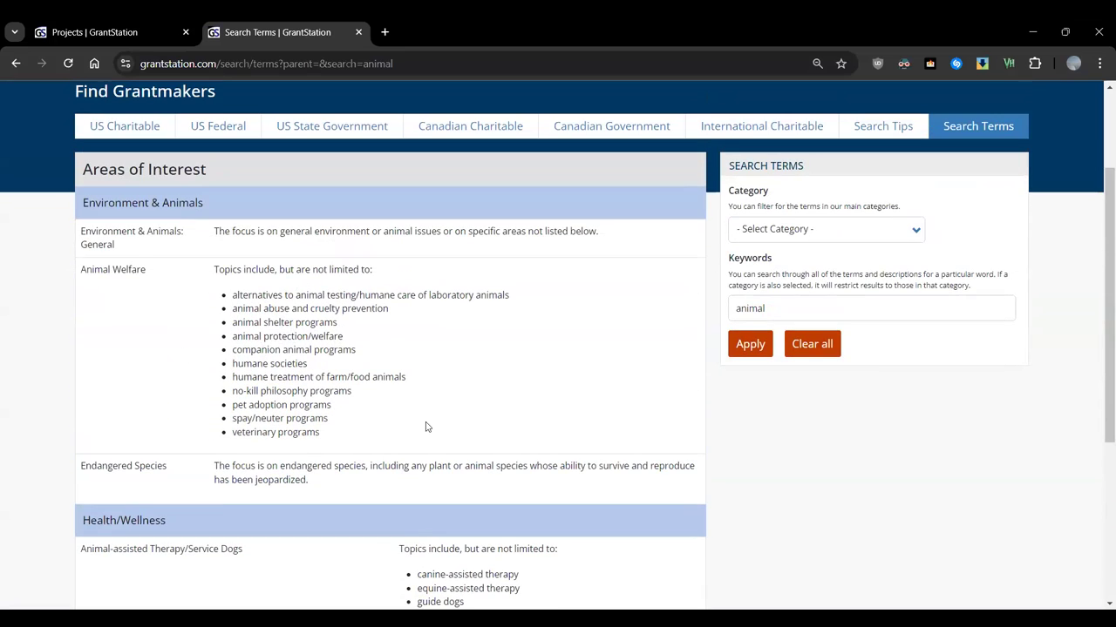
scroll(438, 428, "down", 1)
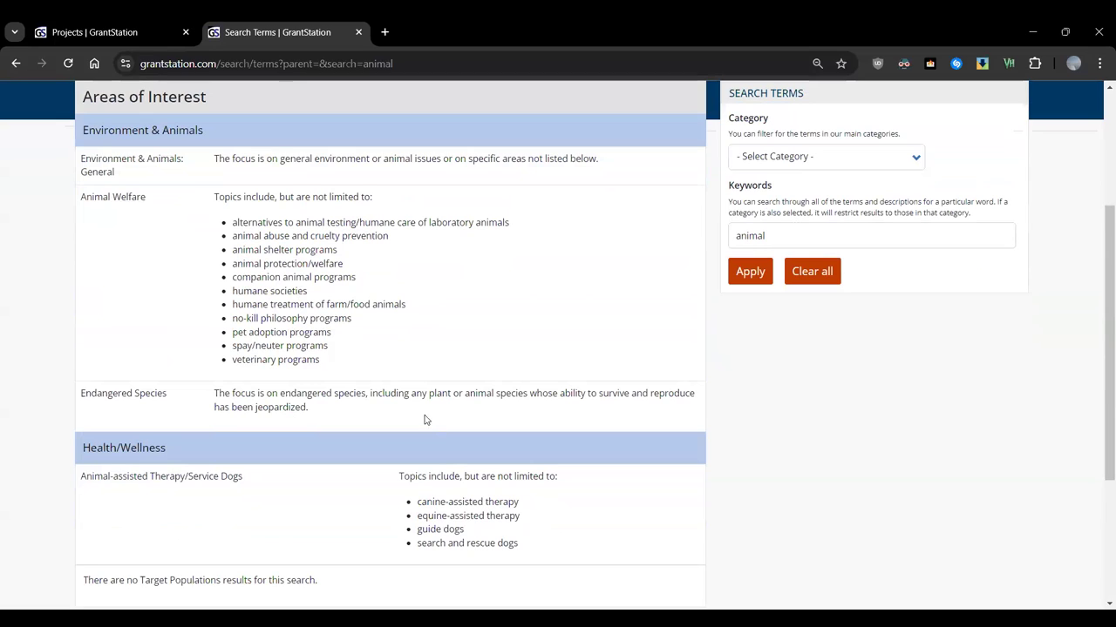
scroll(442, 349, "up", 2)
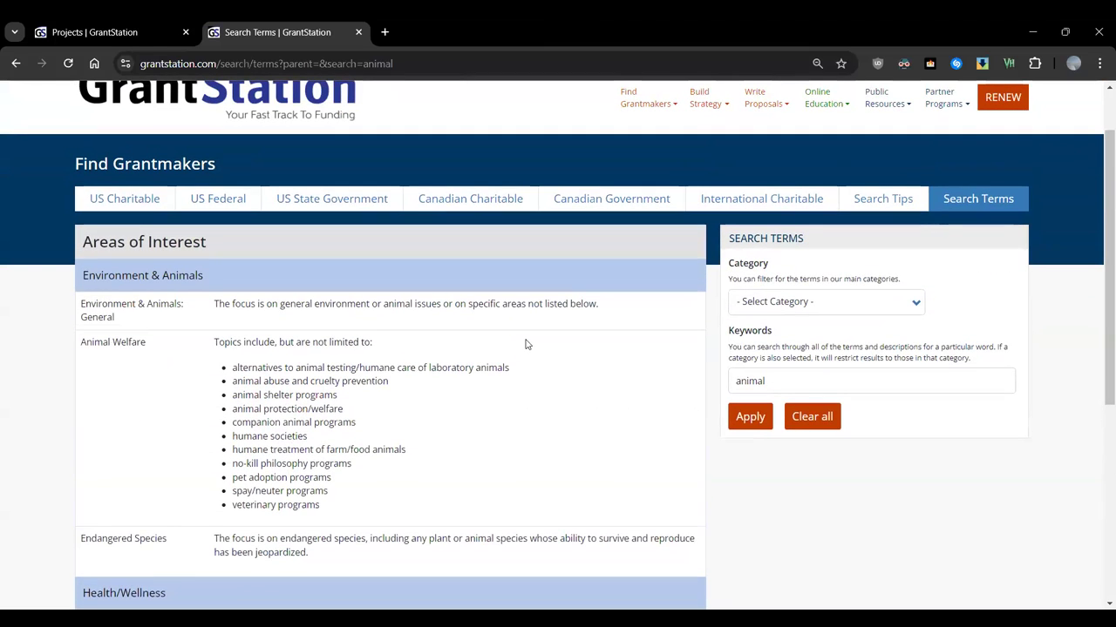
Clear the keyword filter and browse the full glossary of areas of interest through the Education category
left_click(798, 418)
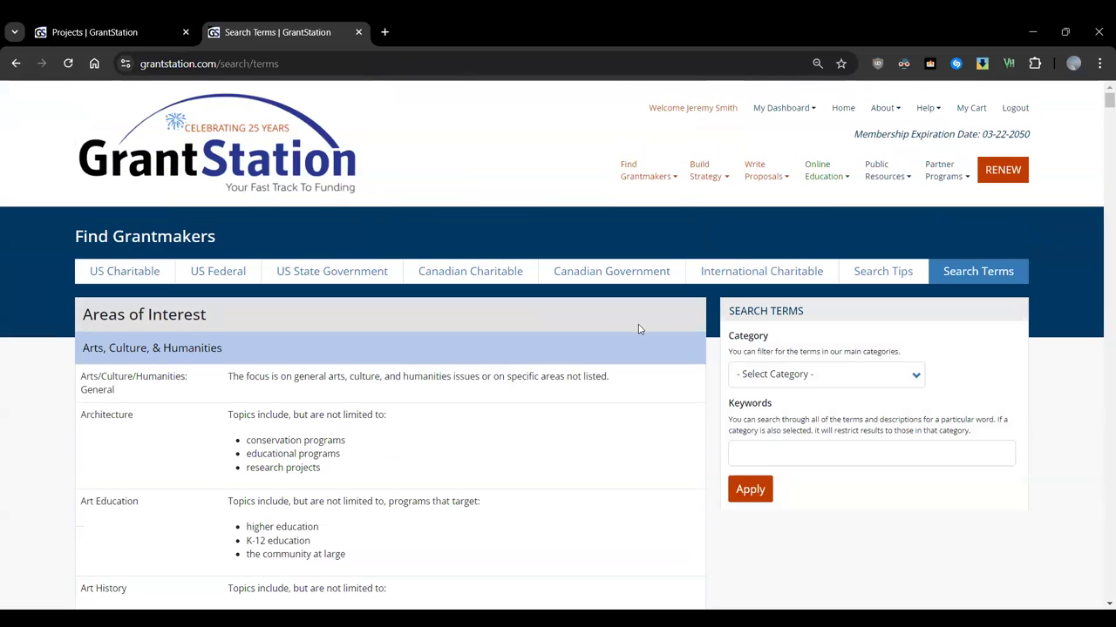
scroll(641, 336, "down", 15)
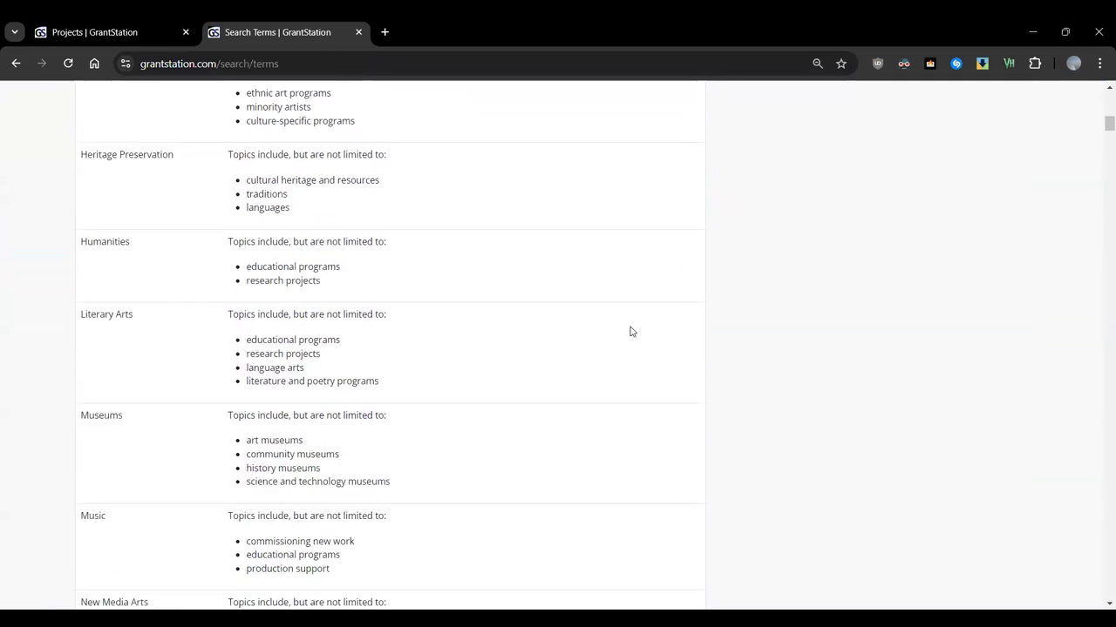
scroll(631, 331, "down", 15)
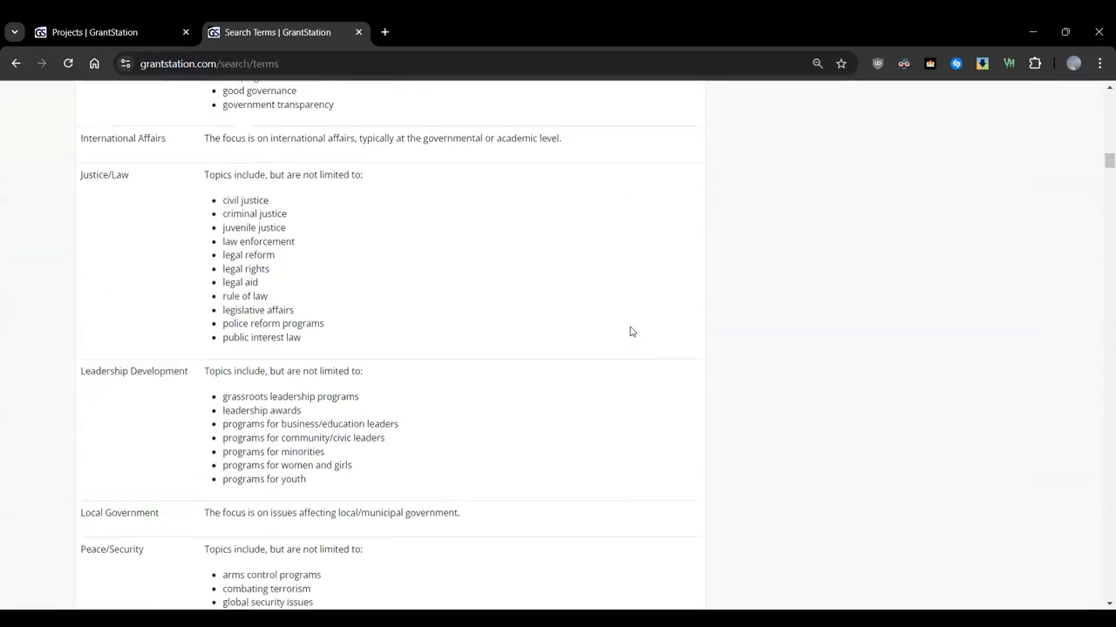
scroll(631, 331, "down", 15)
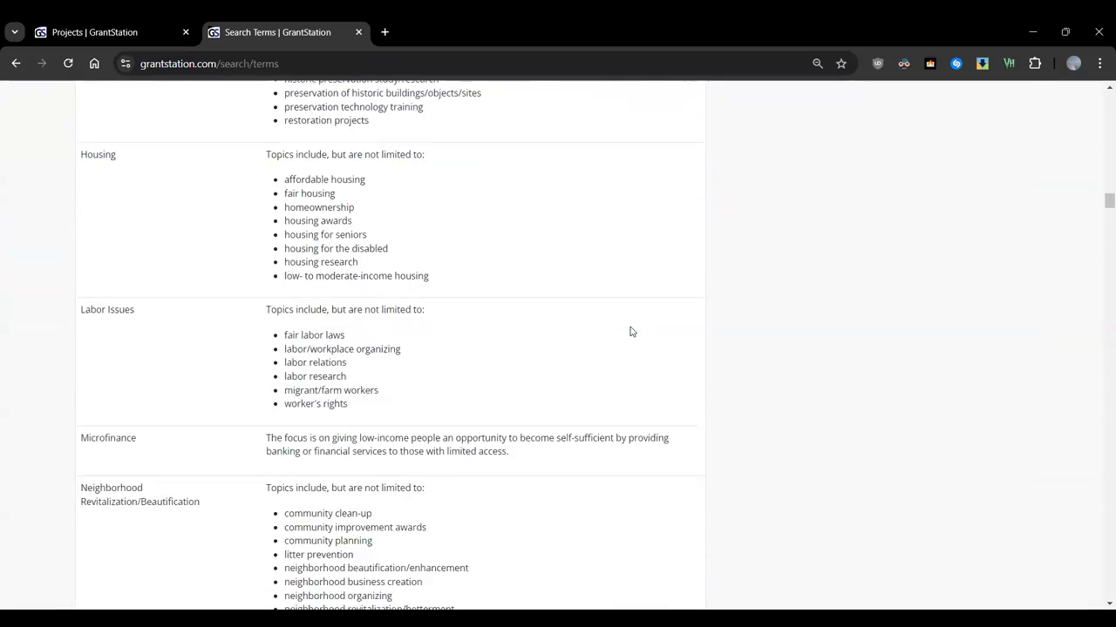
scroll(631, 331, "down", 15)
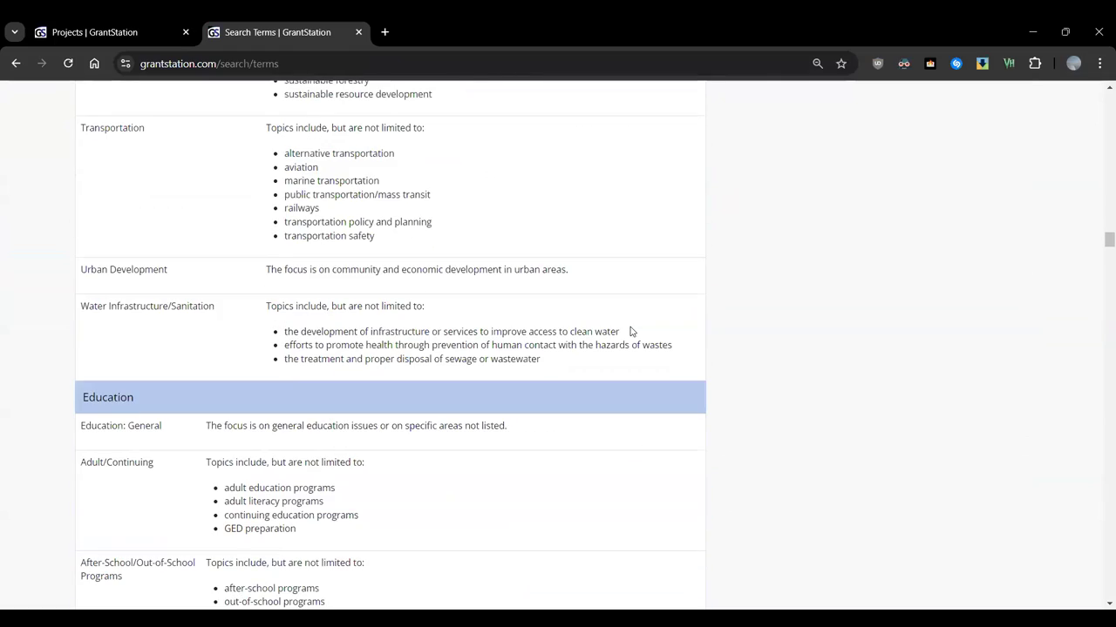
scroll(631, 331, "down", 6)
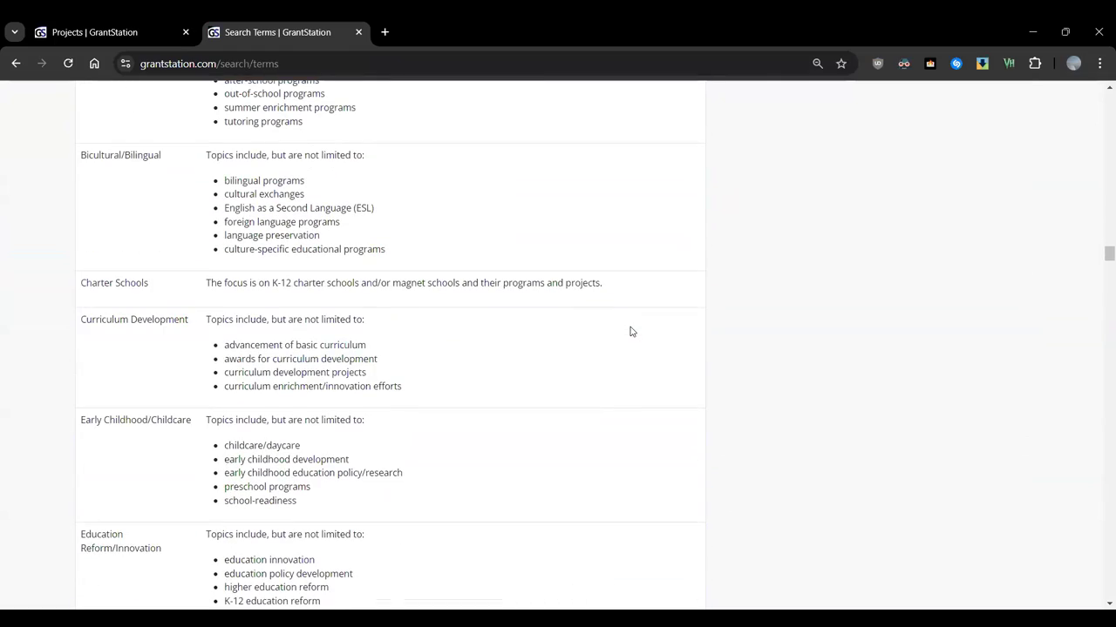
scroll(631, 331, "up", 18)
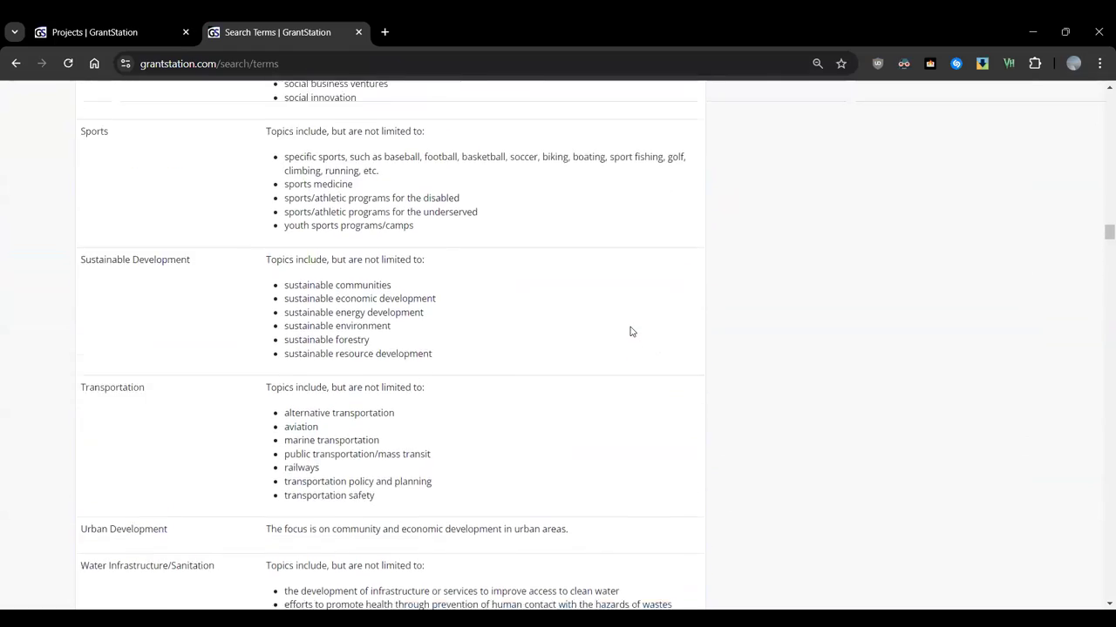
scroll(631, 331, "up", 15)
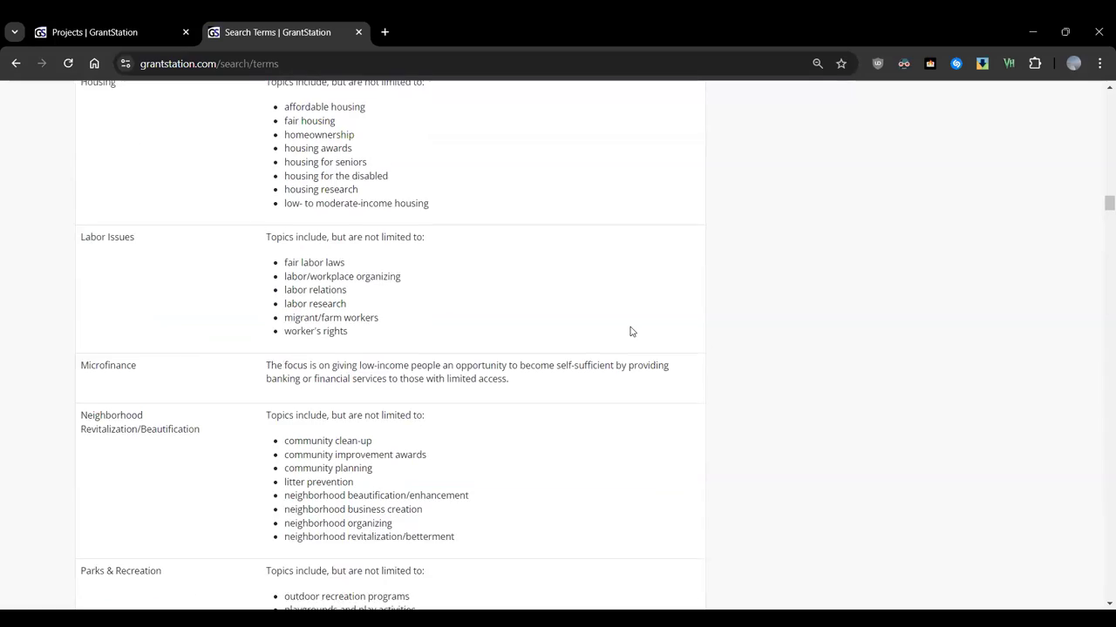
scroll(631, 331, "up", 20)
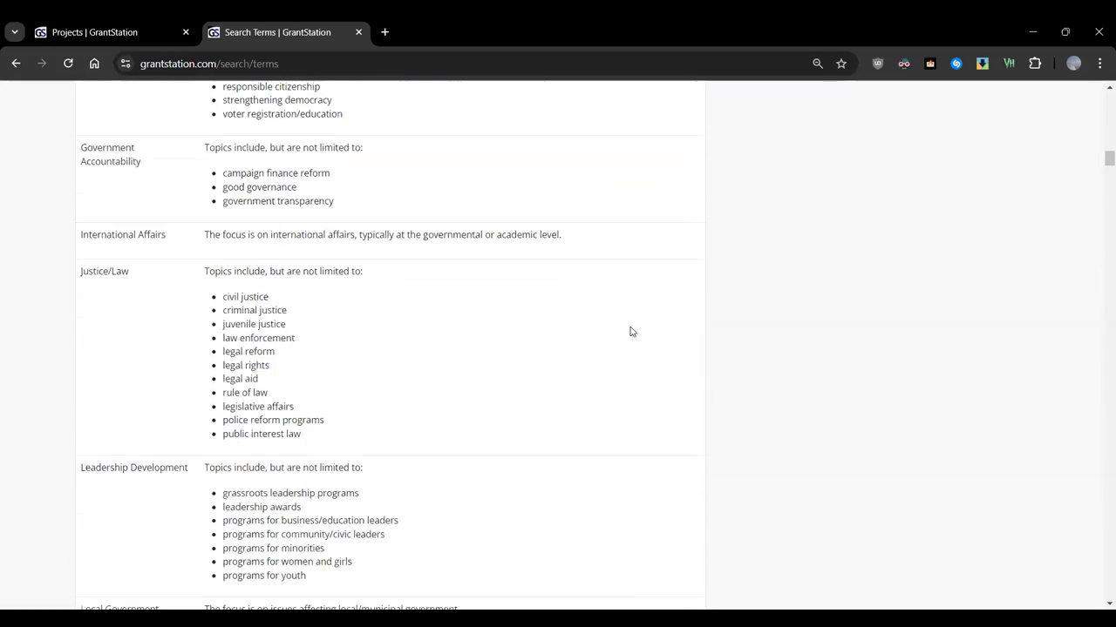
scroll(631, 331, "up", 15)
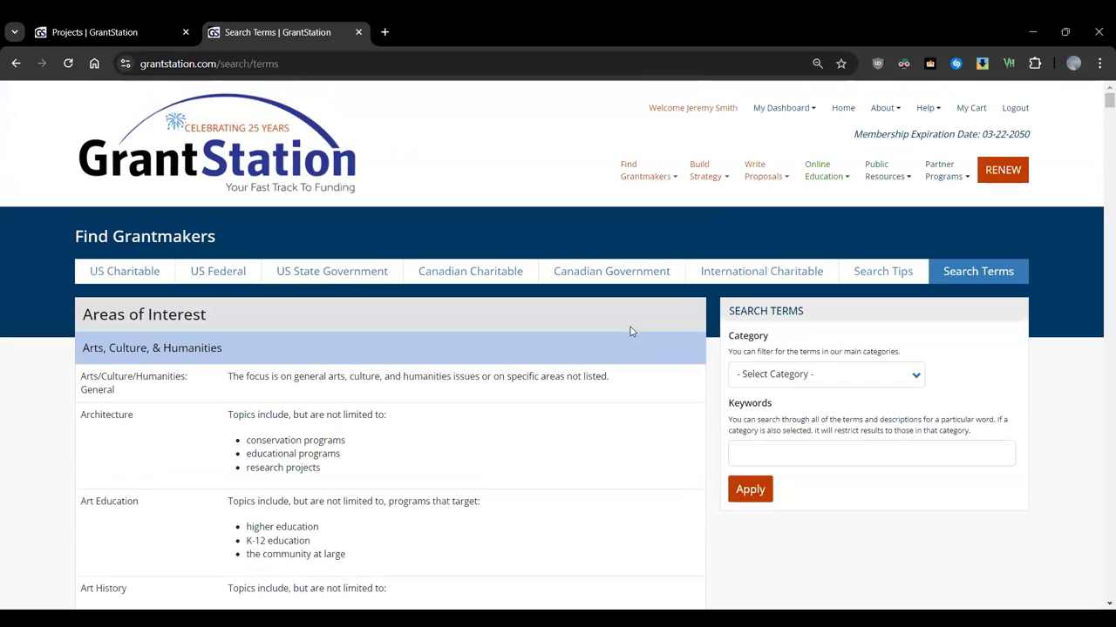
Close the glossary, expand Environment & Animals in the project's areas of interest, and view the term descriptions
left_click(358, 32)
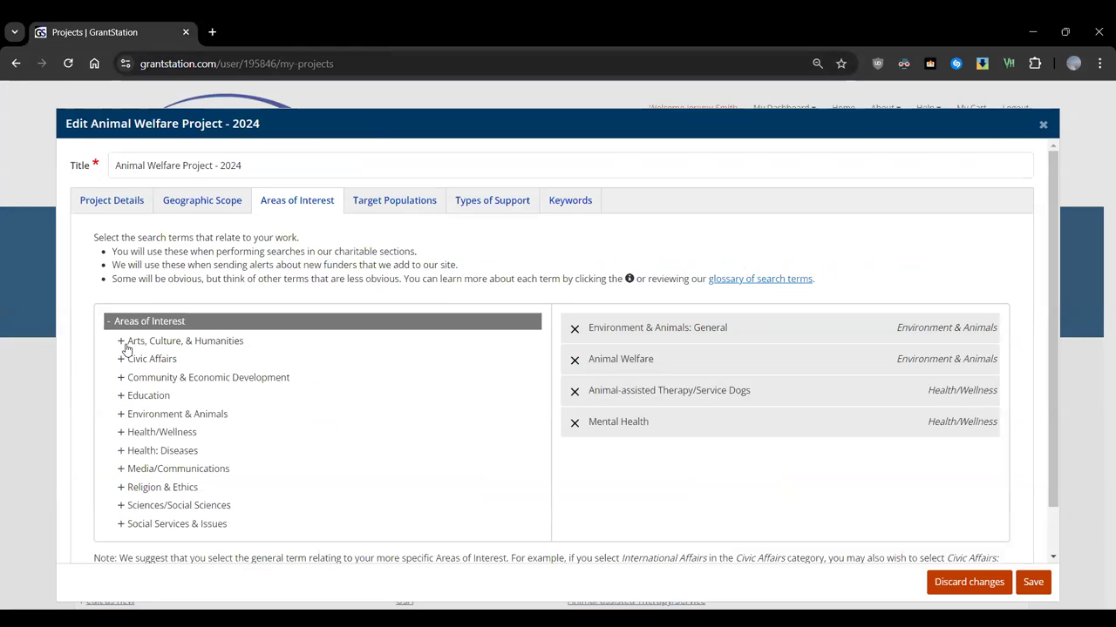
left_click(121, 416)
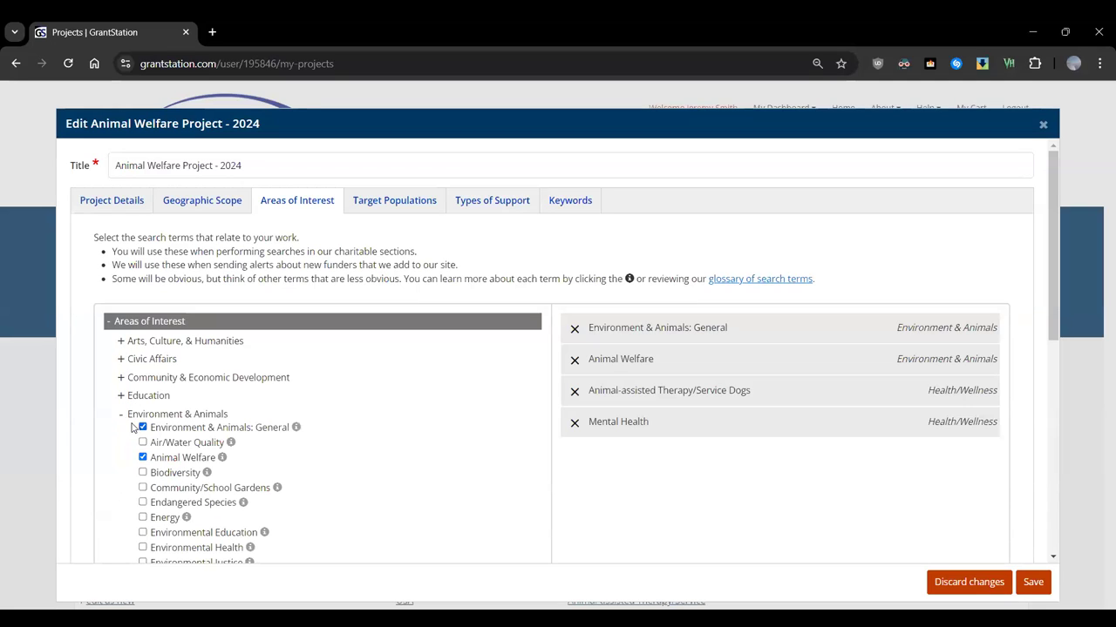
scroll(326, 414, "down", 1)
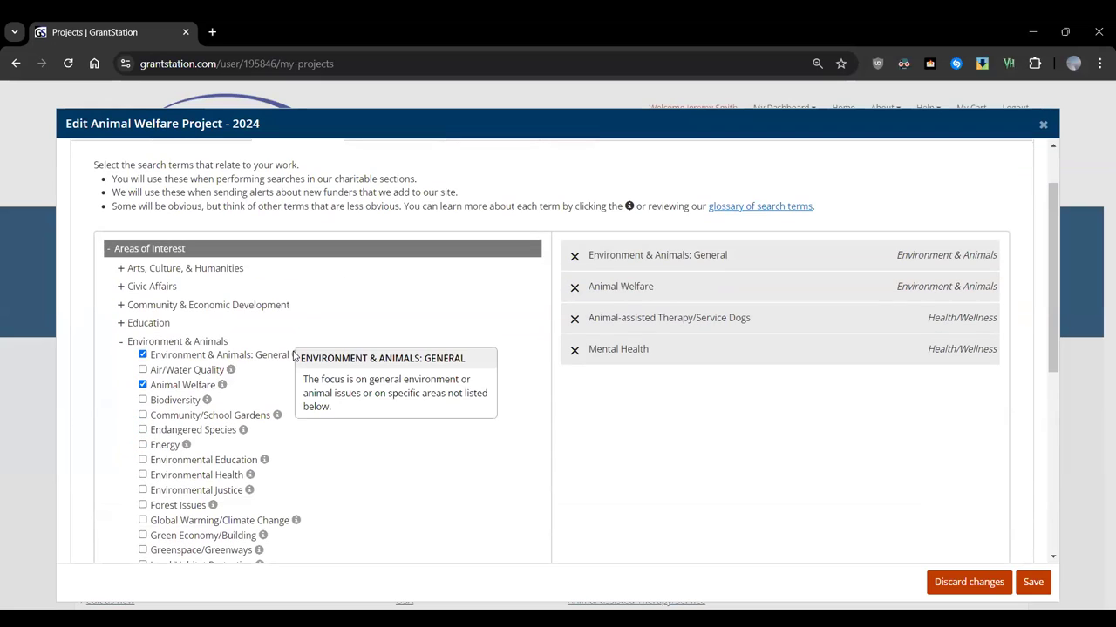
mouse_move(244, 436)
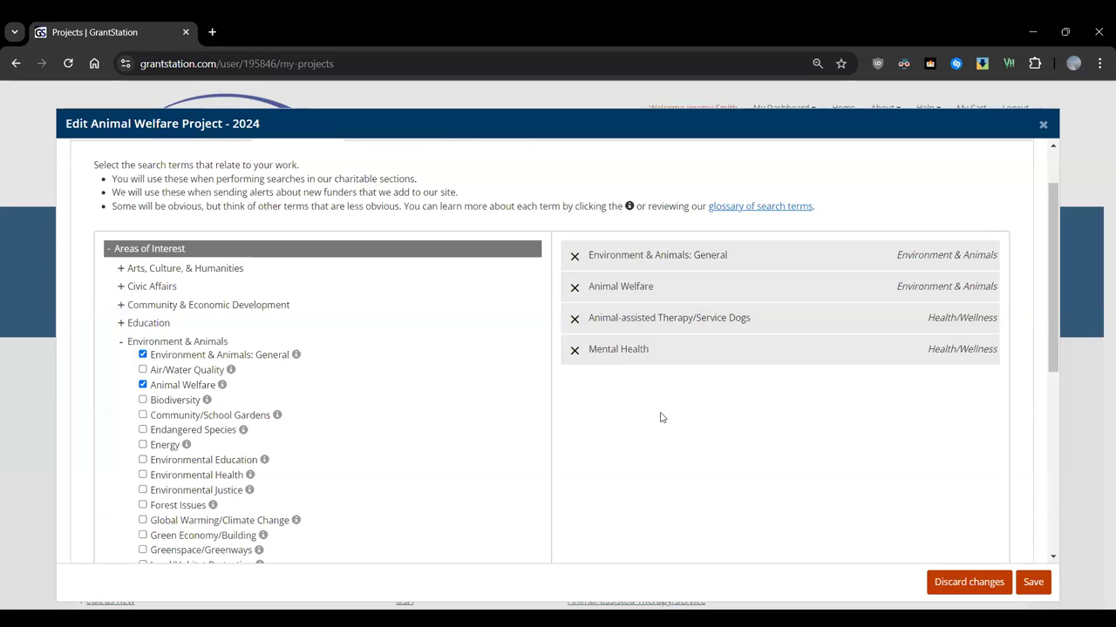
scroll(661, 417, "up", 2)
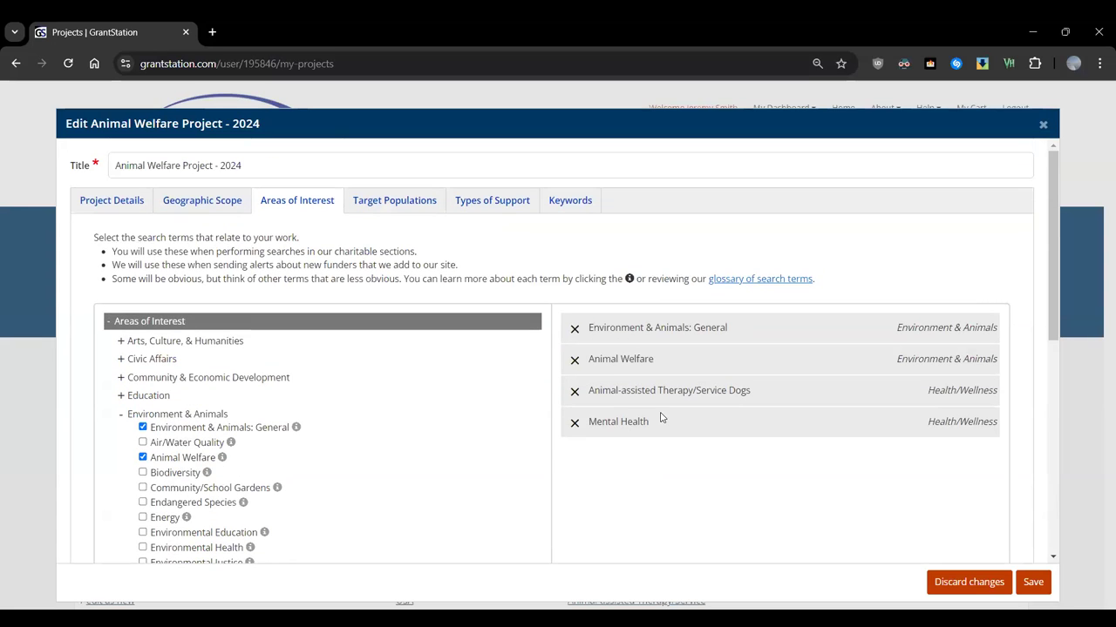
Review the target population options in the project
left_click(394, 201)
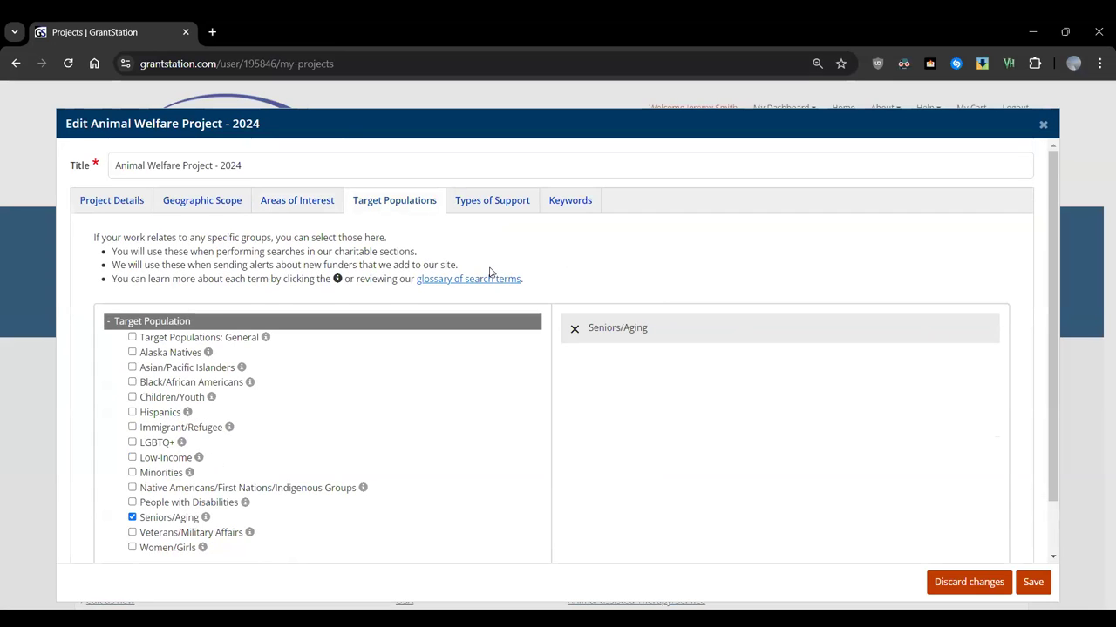
scroll(418, 383, "down", 1)
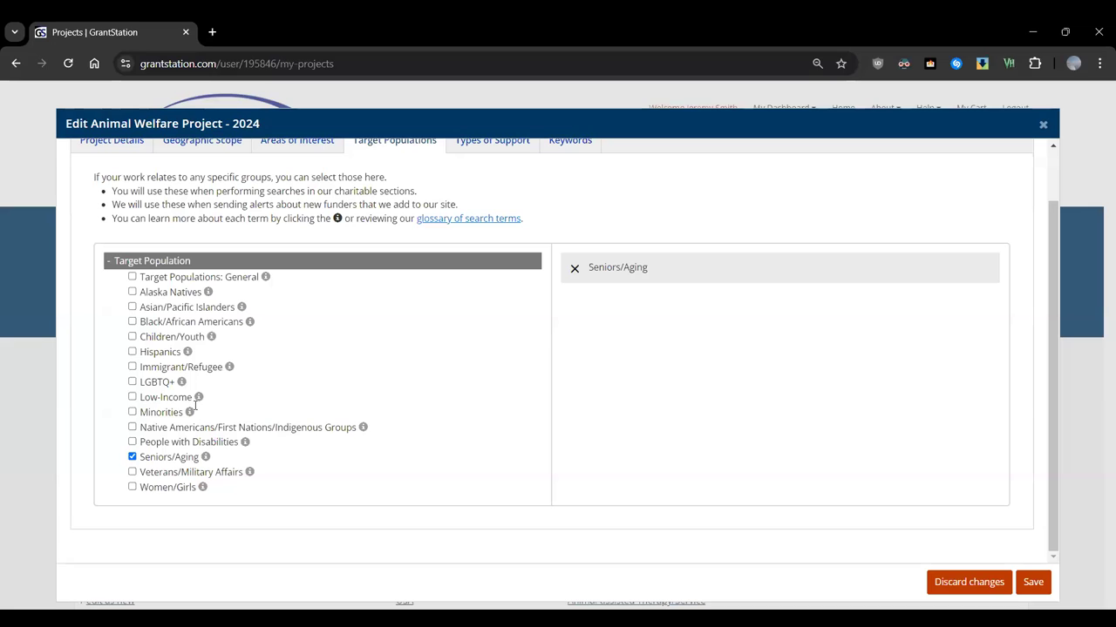
Review the types of support options and the selected types in the Animal Welfare Project - 2024
mouse_move(187, 412)
scroll(372, 430, "up", 2)
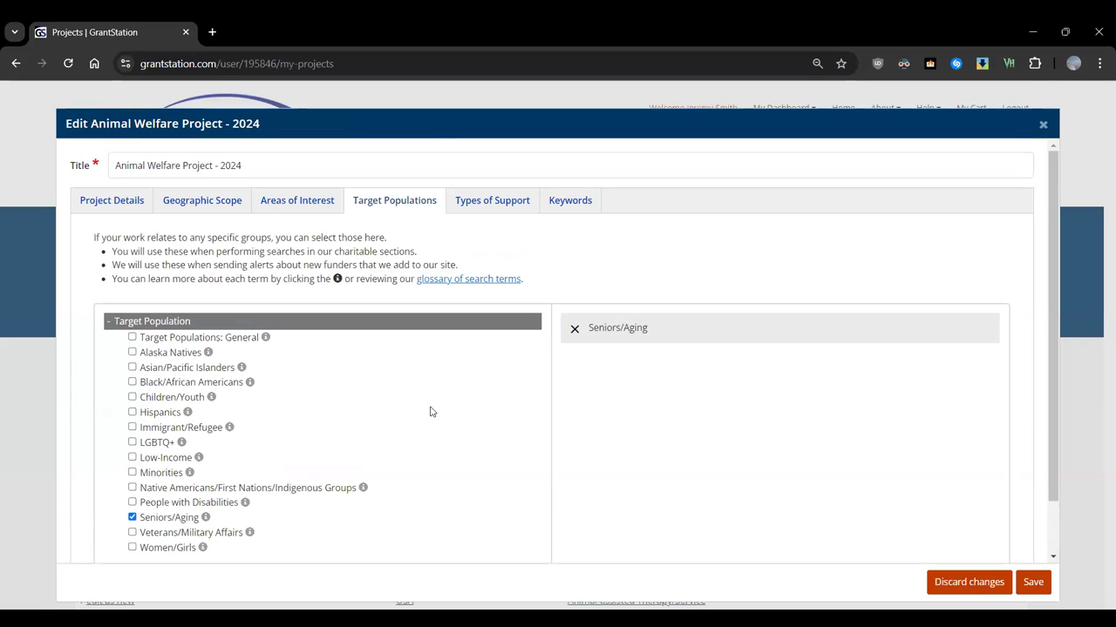
left_click(490, 209)
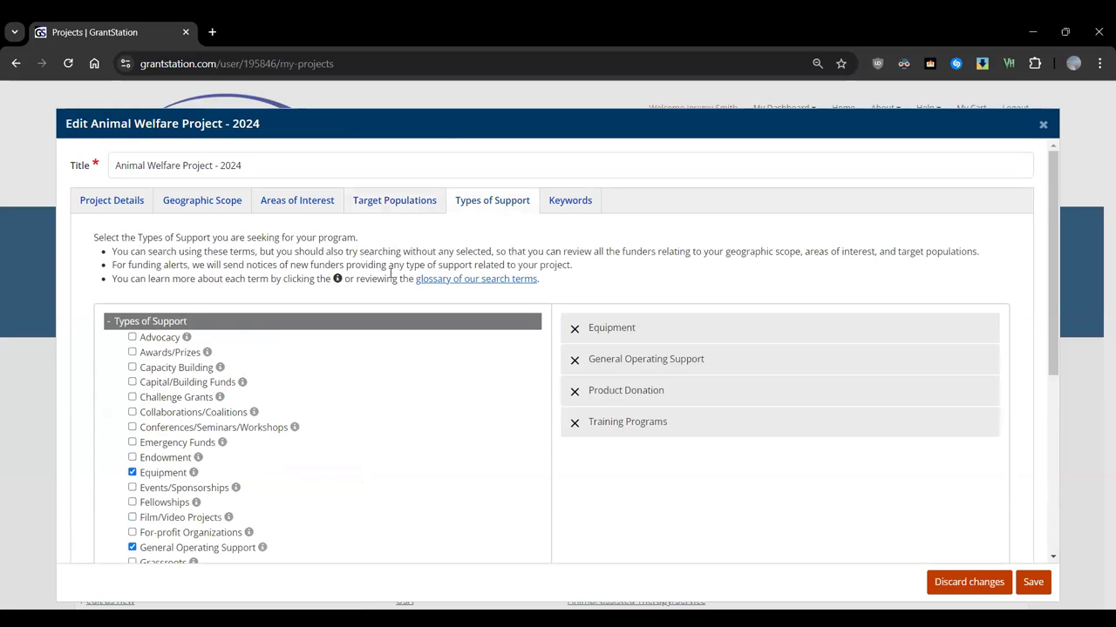
scroll(390, 276, "down", 2)
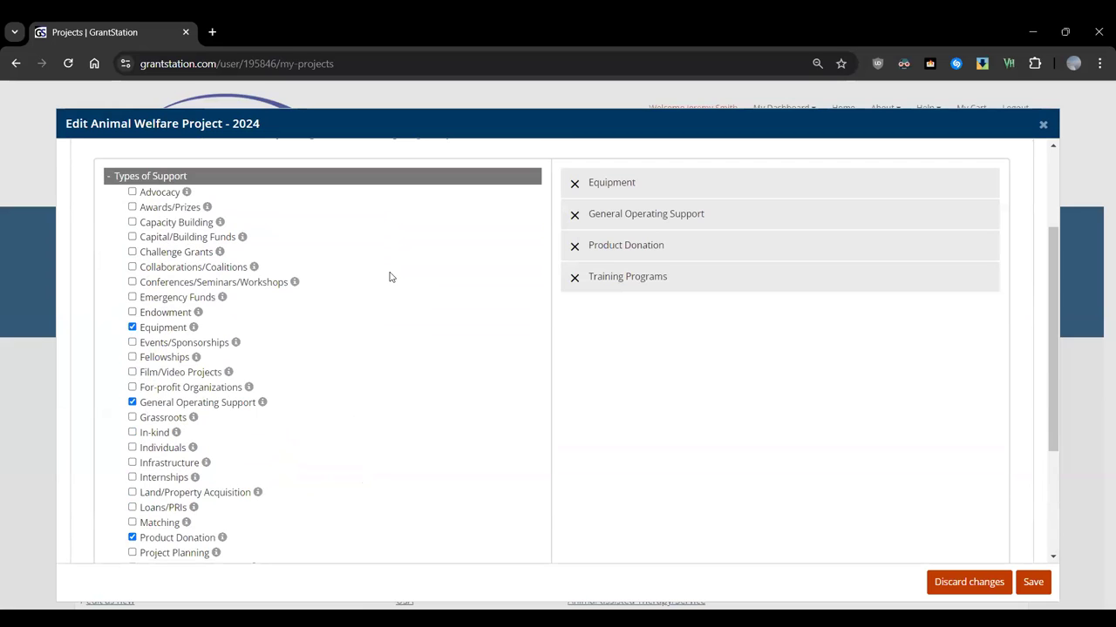
scroll(389, 276, "down", 1)
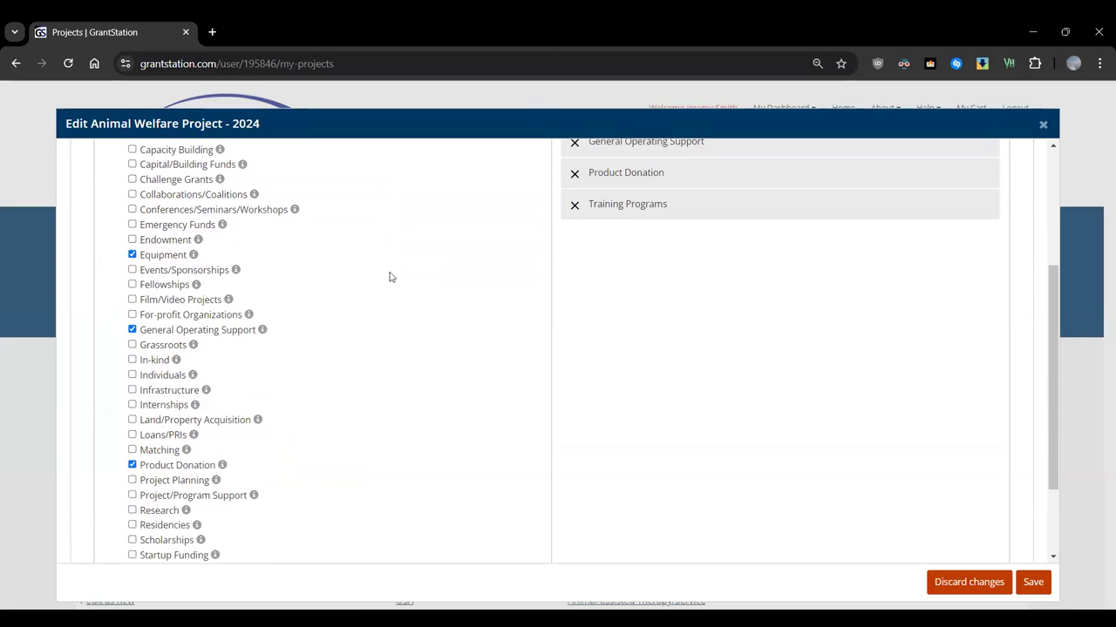
scroll(390, 277, "down", 1)
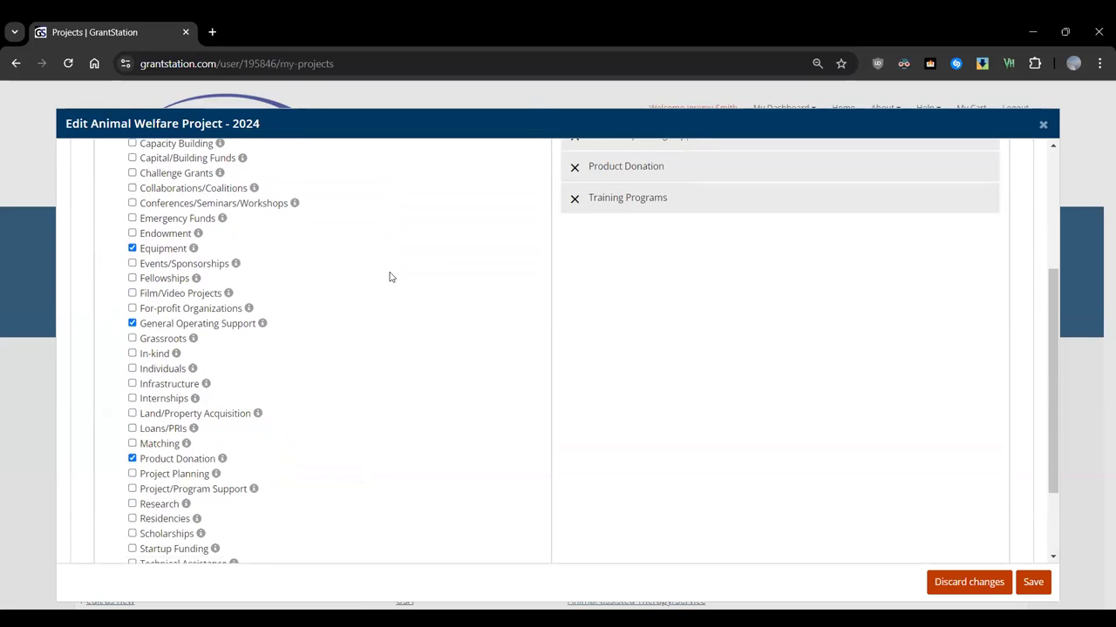
scroll(390, 276, "down", 1)
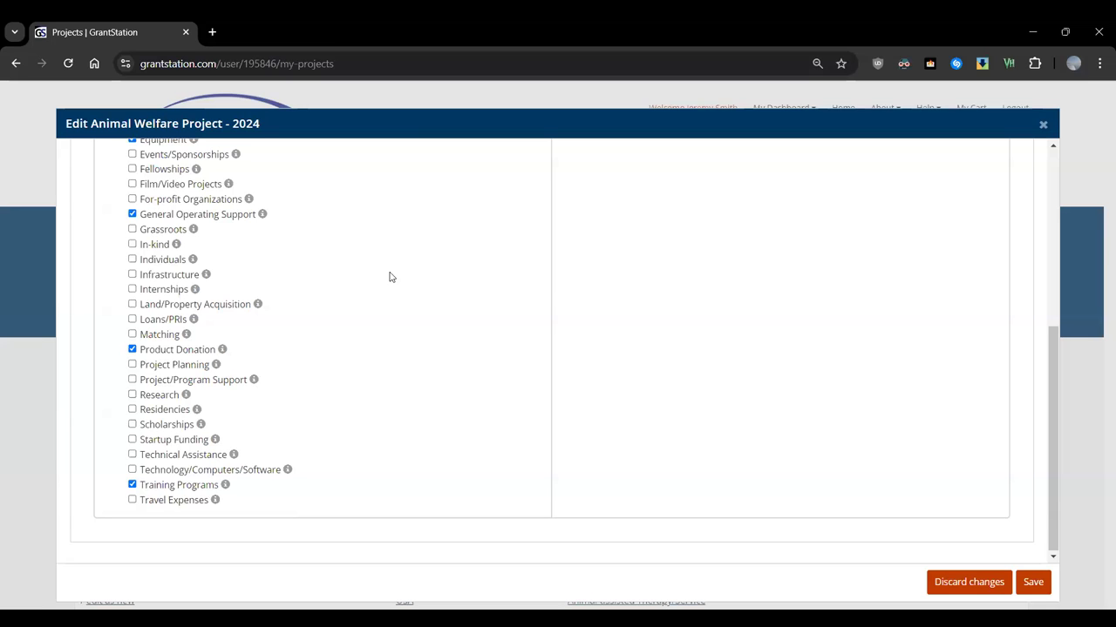
scroll(351, 343, "up", 4)
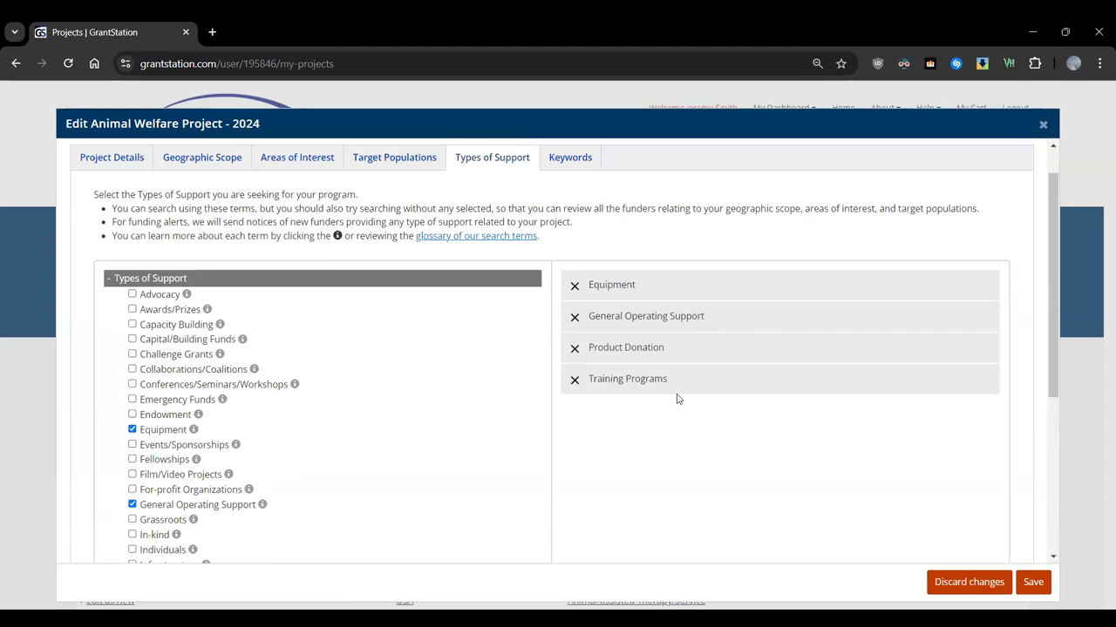
View the project's keywords and project details, and close the project by discarding changes
left_click(581, 158)
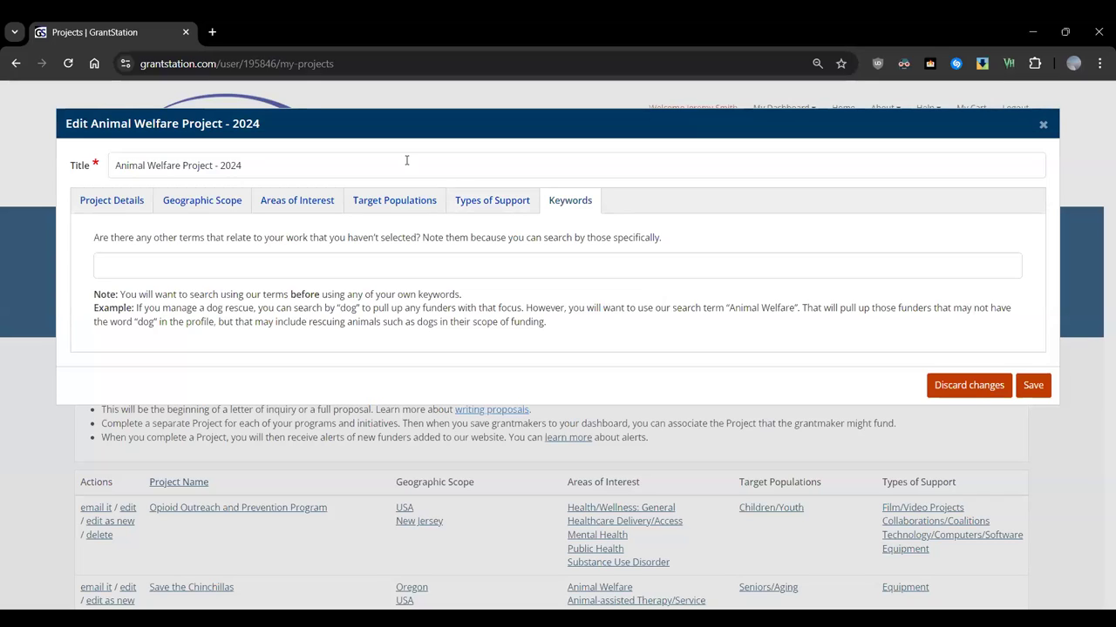
left_click(119, 207)
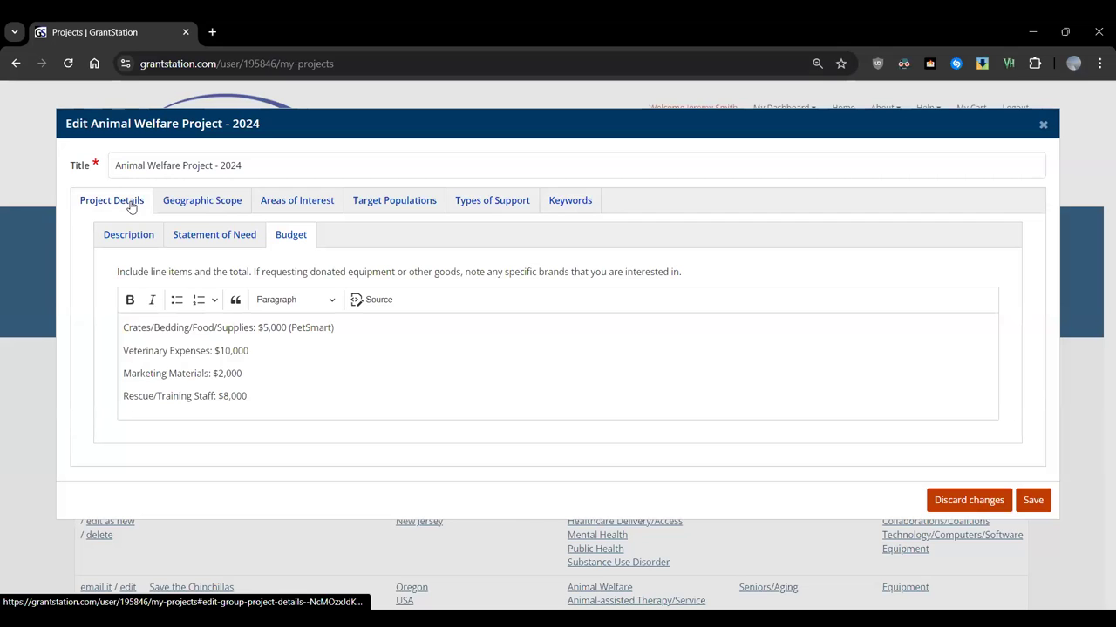
left_click(970, 509)
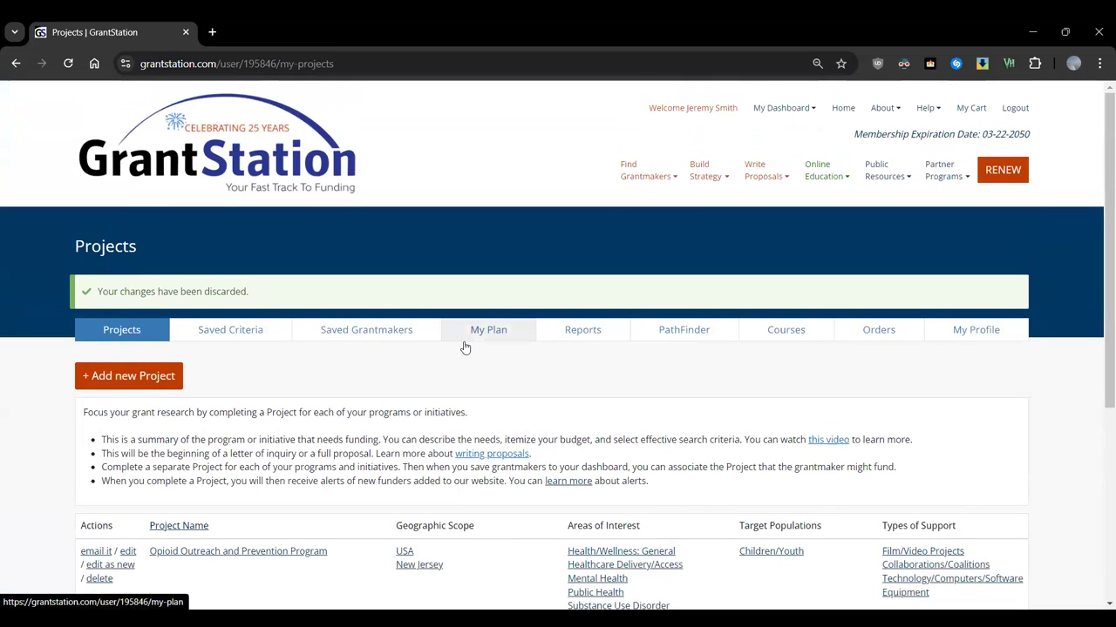
Open the US Federal grantmaker search and filter opportunities to nonprofits having a 501(c)(3) status with the IRS, other than institutions of higher education
left_click(651, 181)
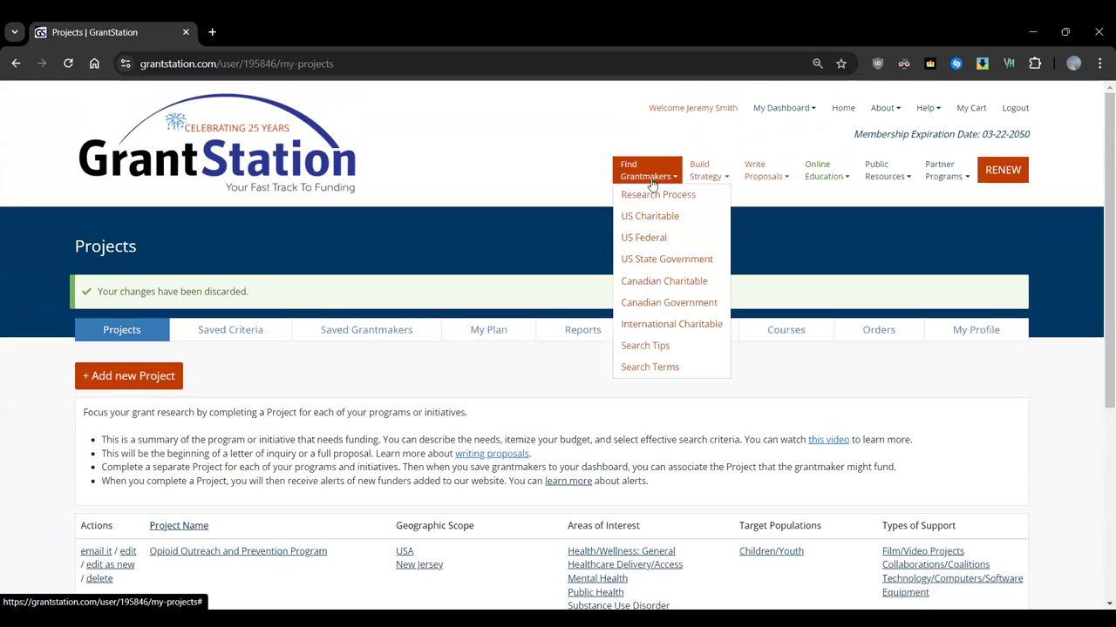
left_click(654, 244)
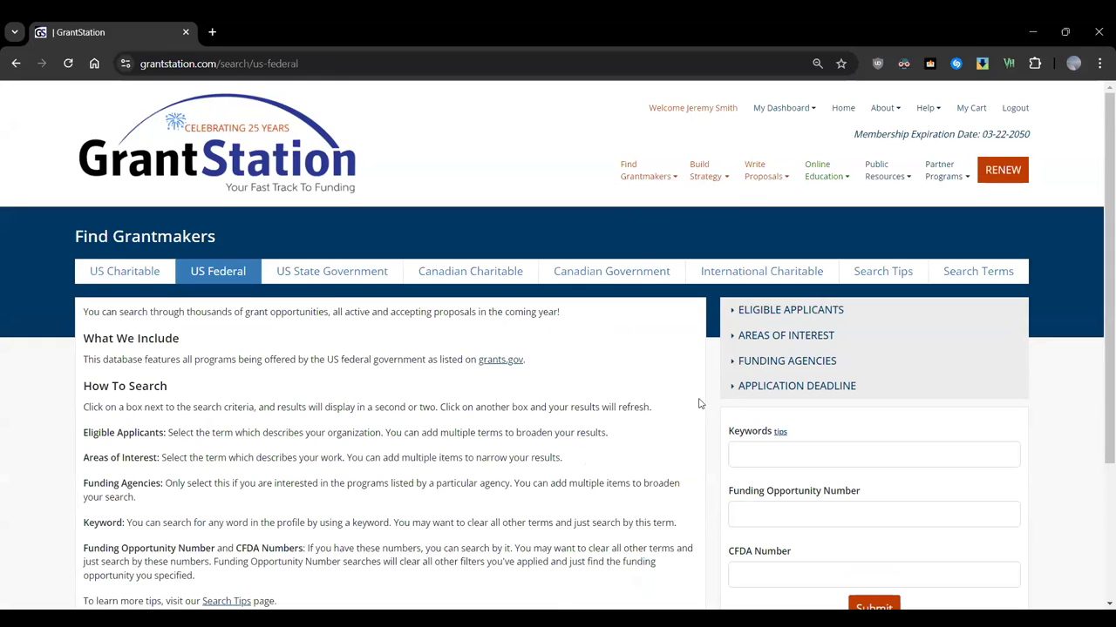
scroll(698, 404, "down", 1)
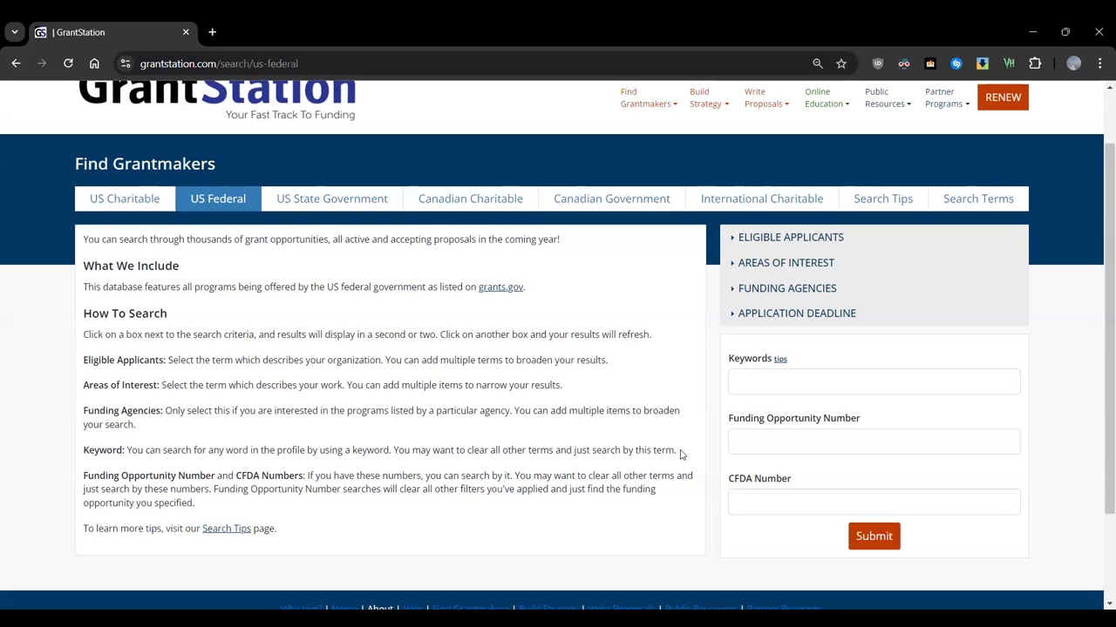
left_click(736, 241)
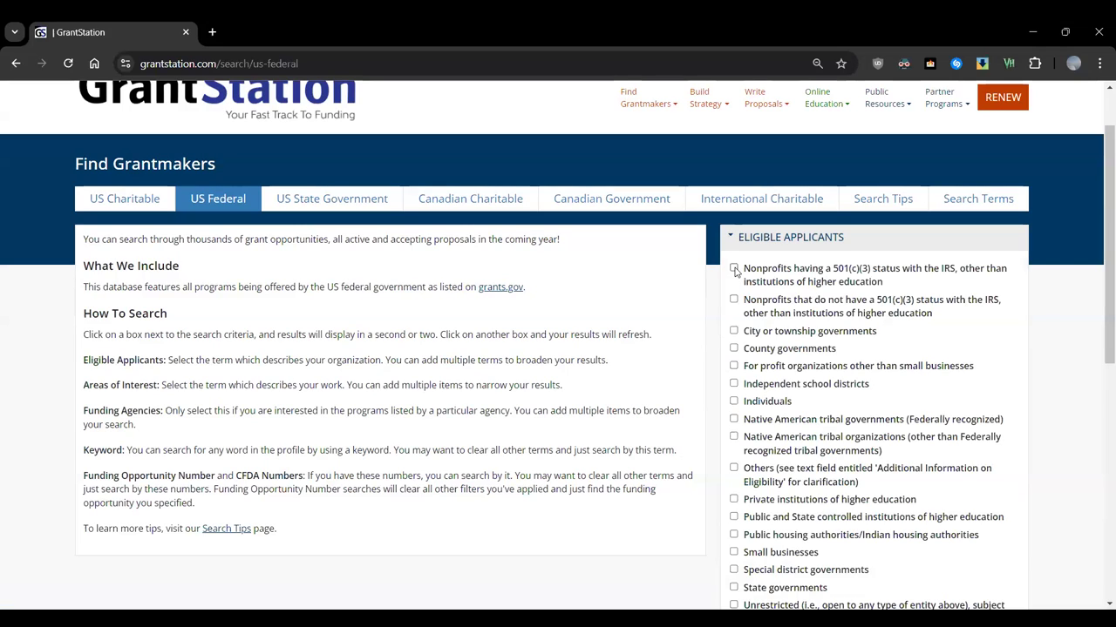
left_click(734, 269)
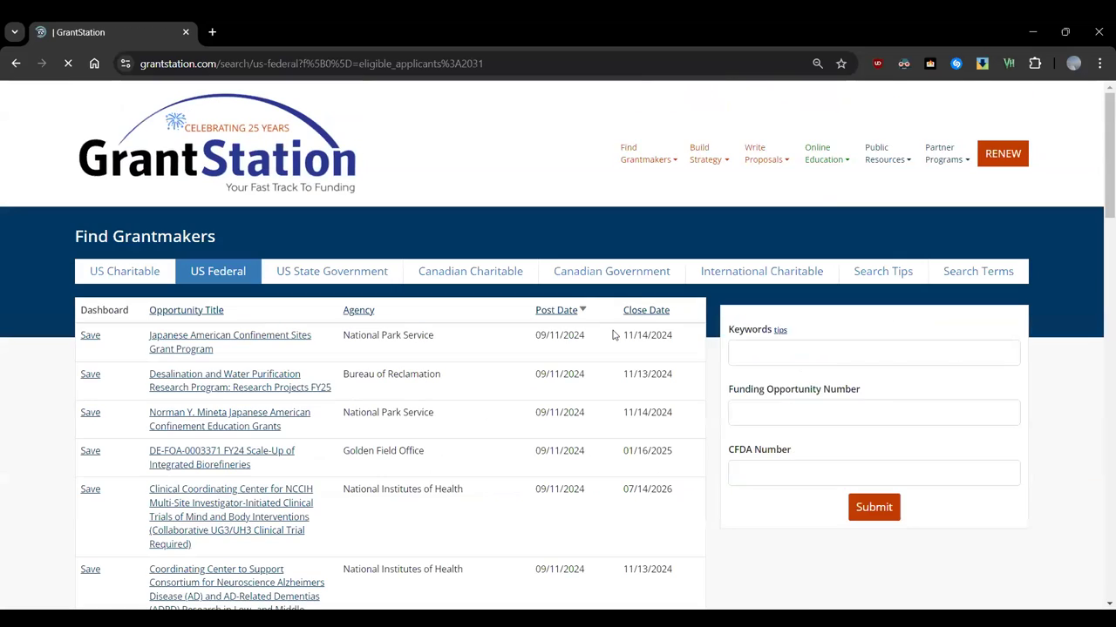
scroll(654, 357, "down", 2)
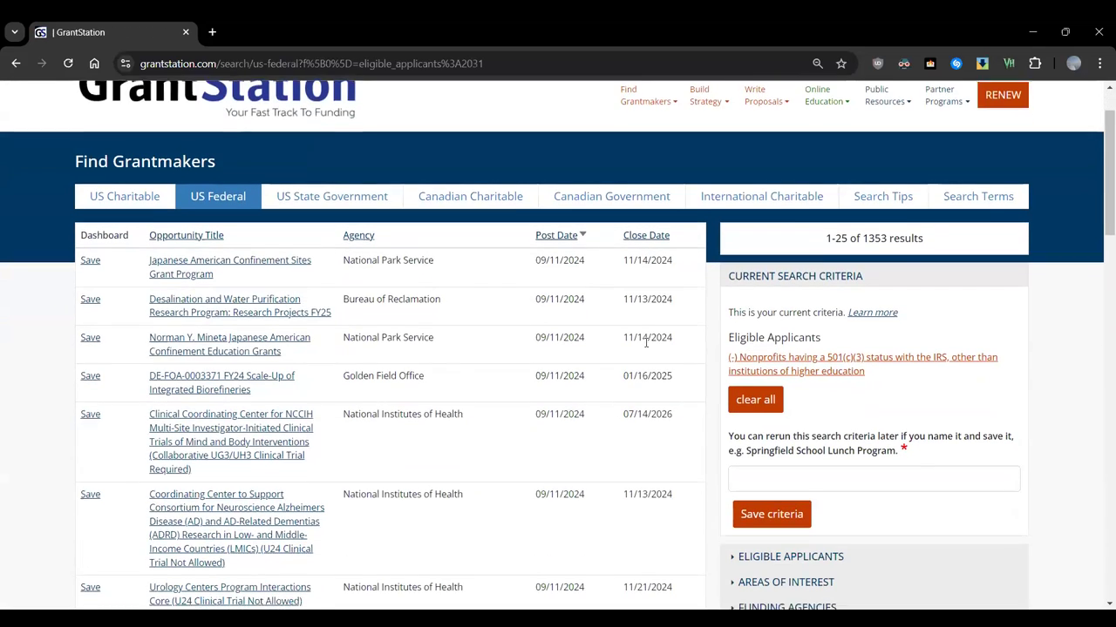
scroll(697, 405, "up", 1)
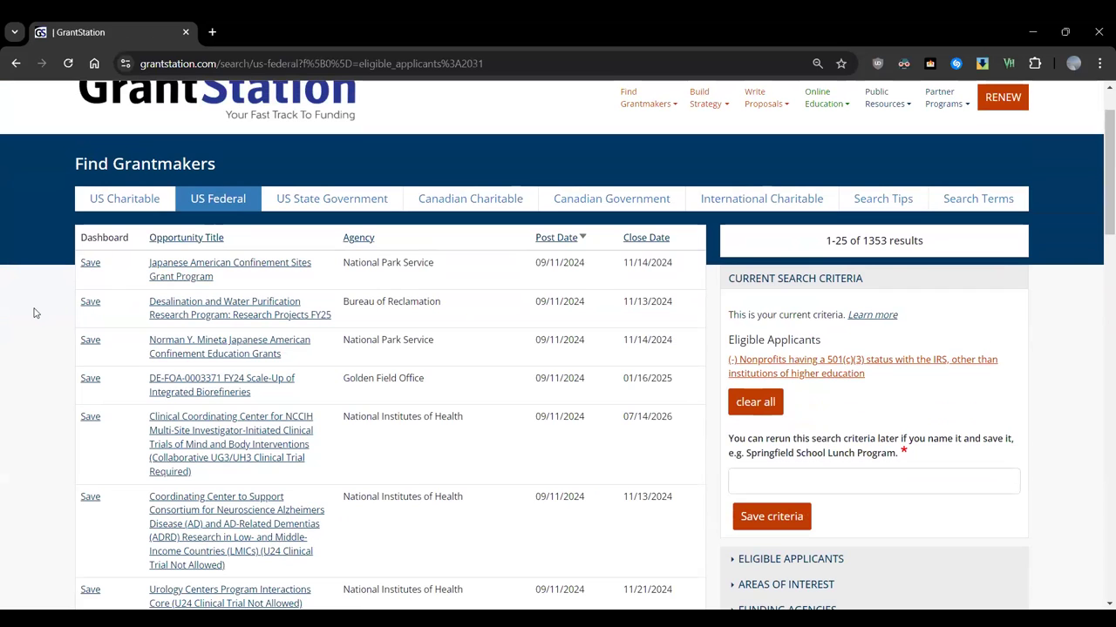
Expand the areas of interest filter for the federal search, review its categories, and collapse it again
scroll(853, 395, "down", 2)
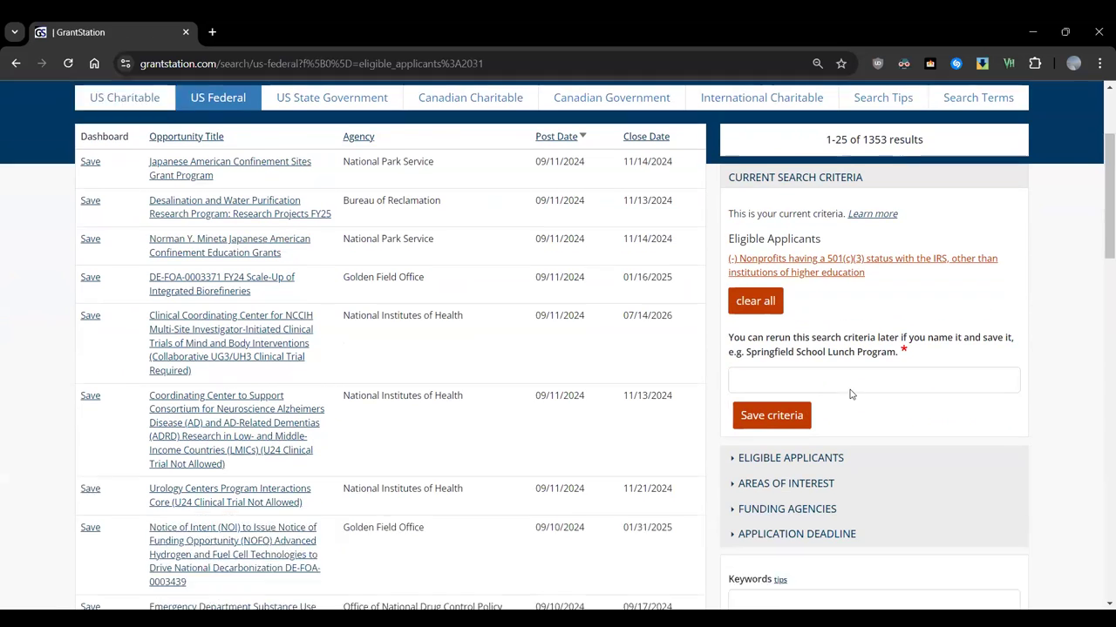
left_click(732, 440)
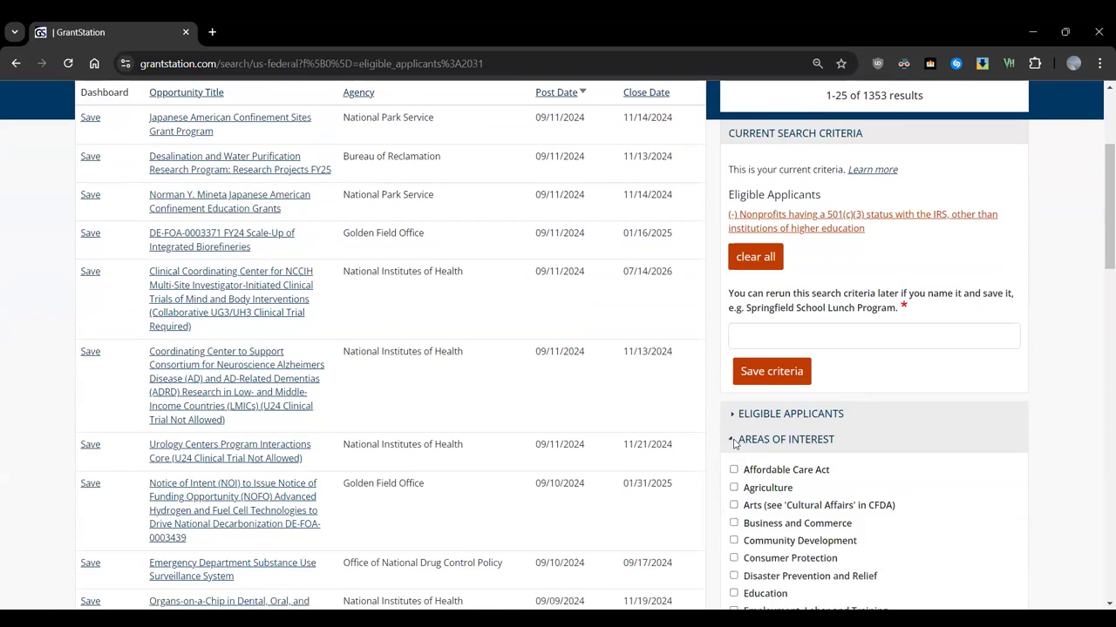
scroll(921, 413, "down", 4)
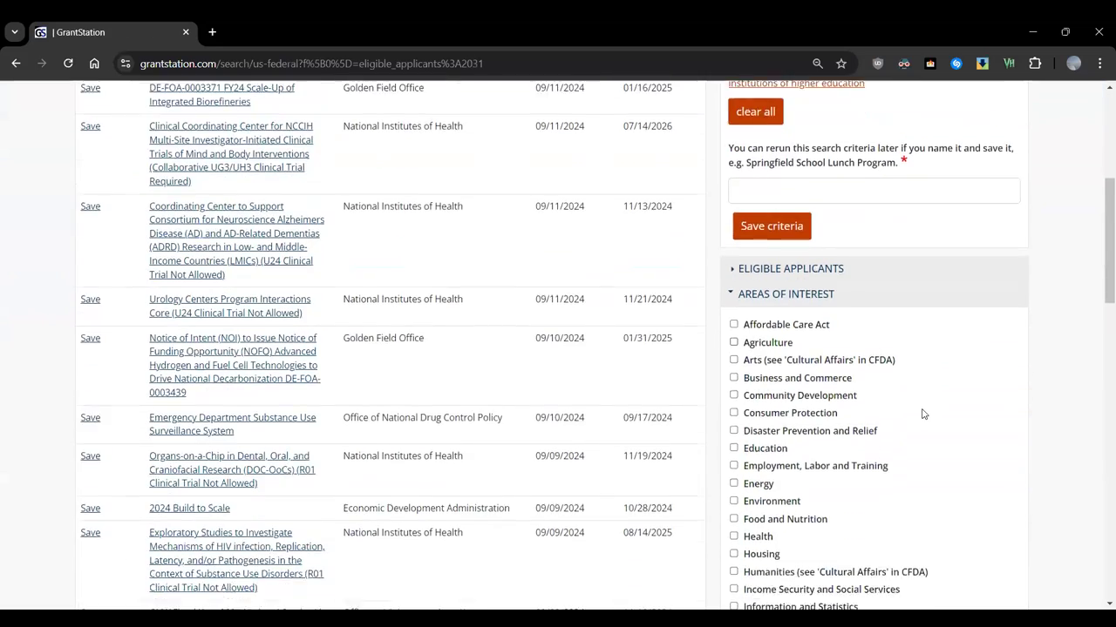
scroll(922, 414, "up", 1)
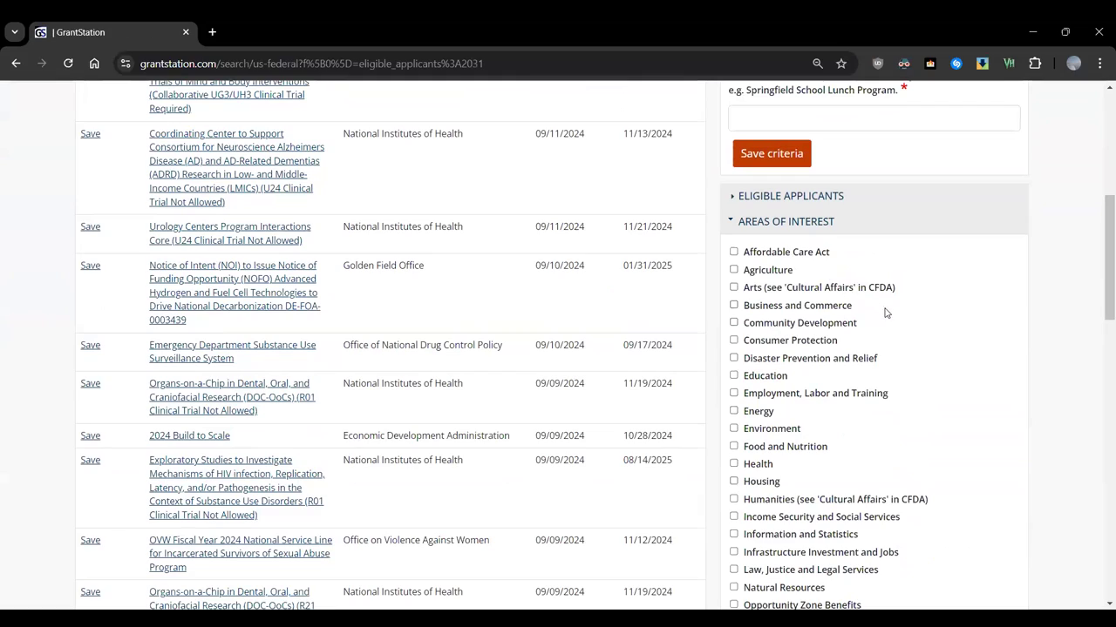
scroll(886, 311, "down", 3)
scroll(886, 311, "down", 1)
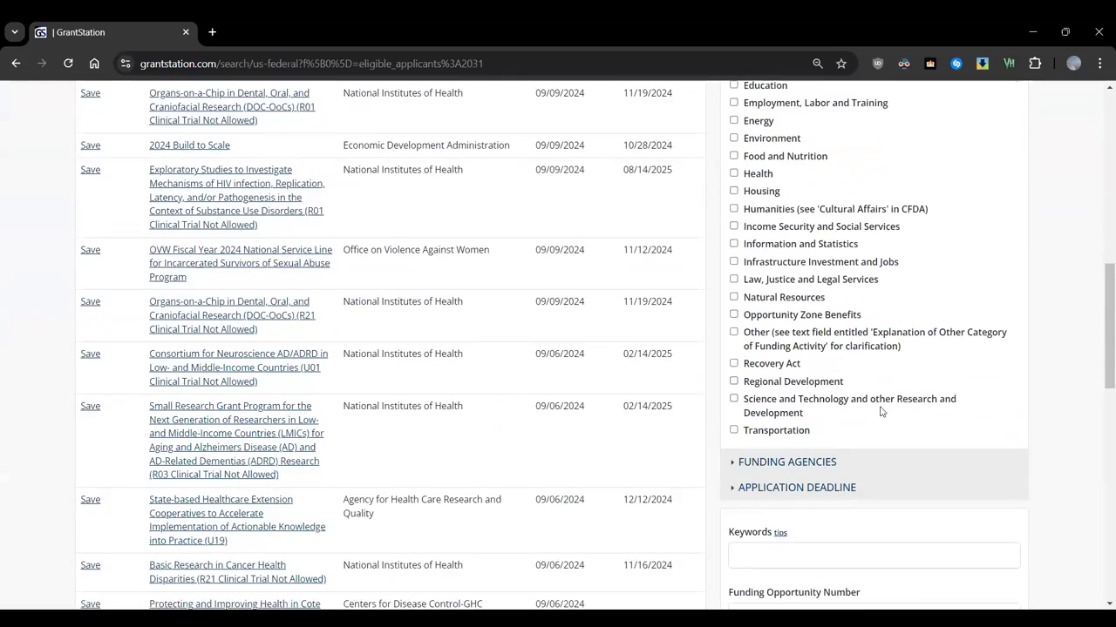
scroll(876, 406, "up", 4)
scroll(876, 406, "up", 2)
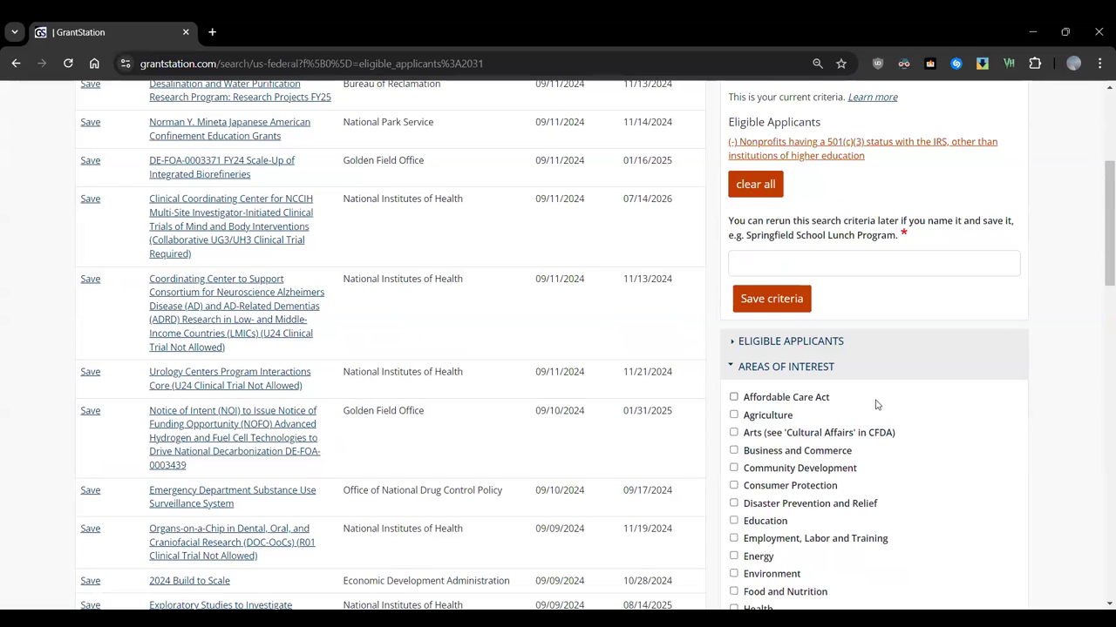
left_click(731, 370)
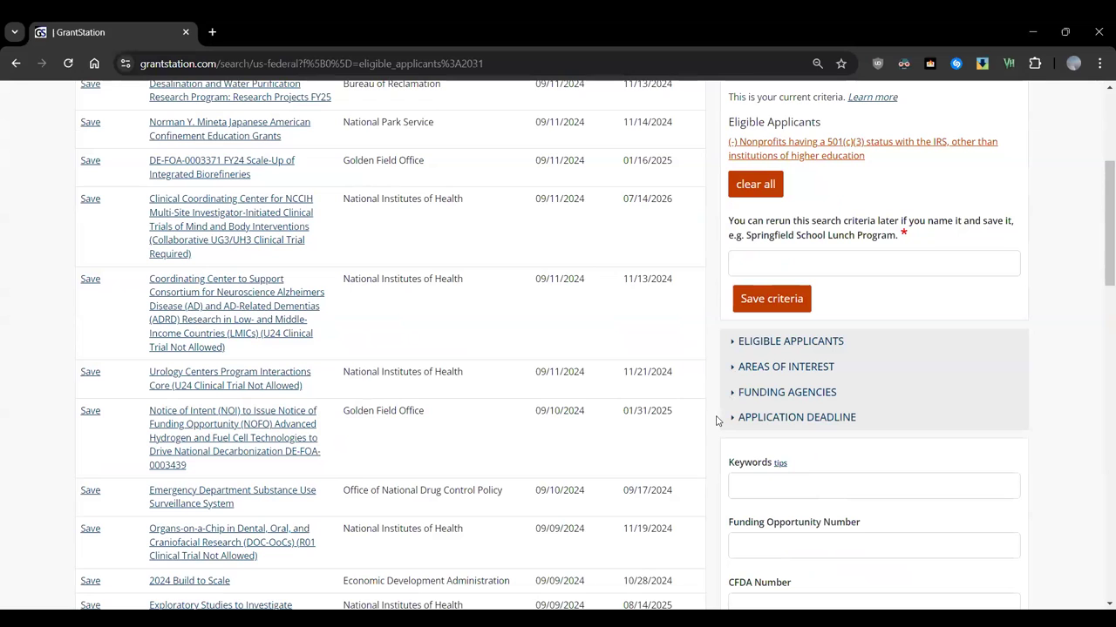
scroll(717, 421, "up", 3)
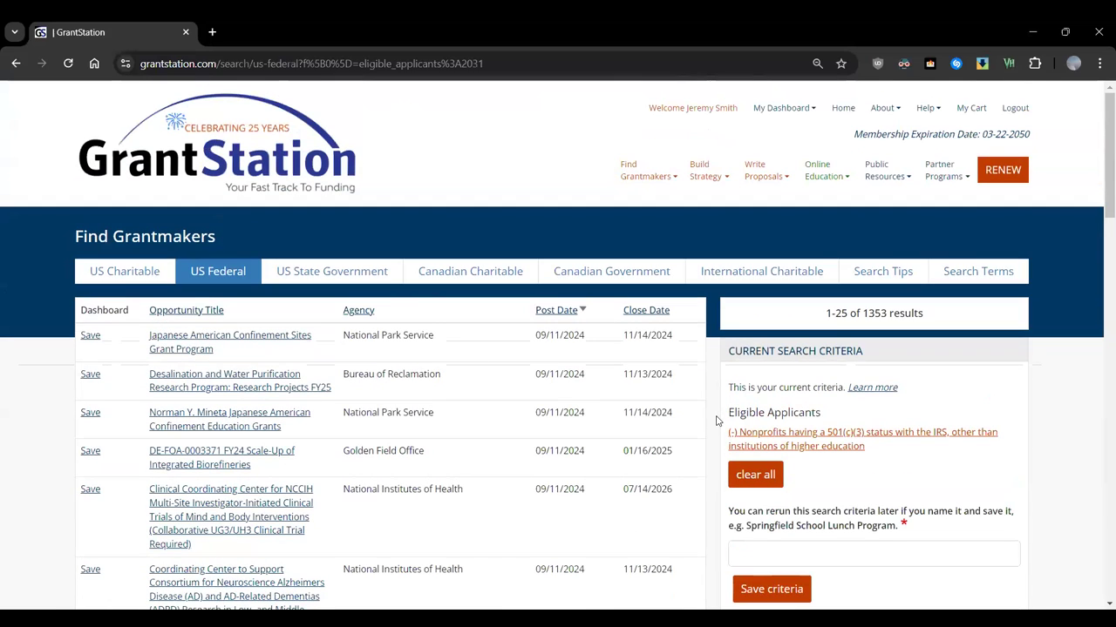
Switch to the US State Government grants map and open the Pennsylvania grants and loans listing
left_click(332, 272)
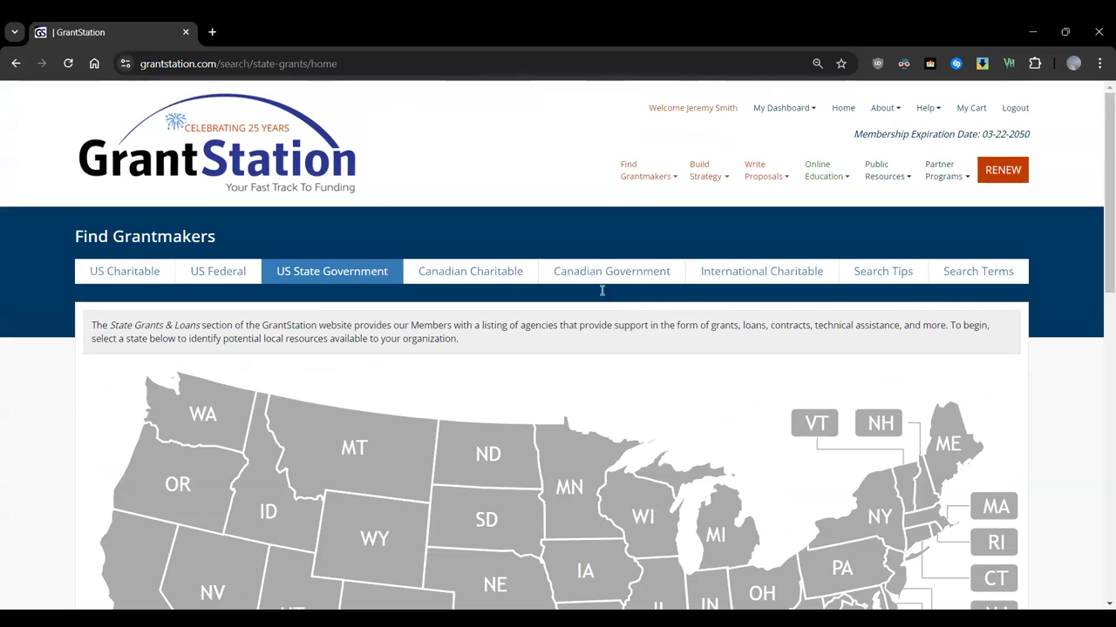
scroll(736, 366, "down", 1)
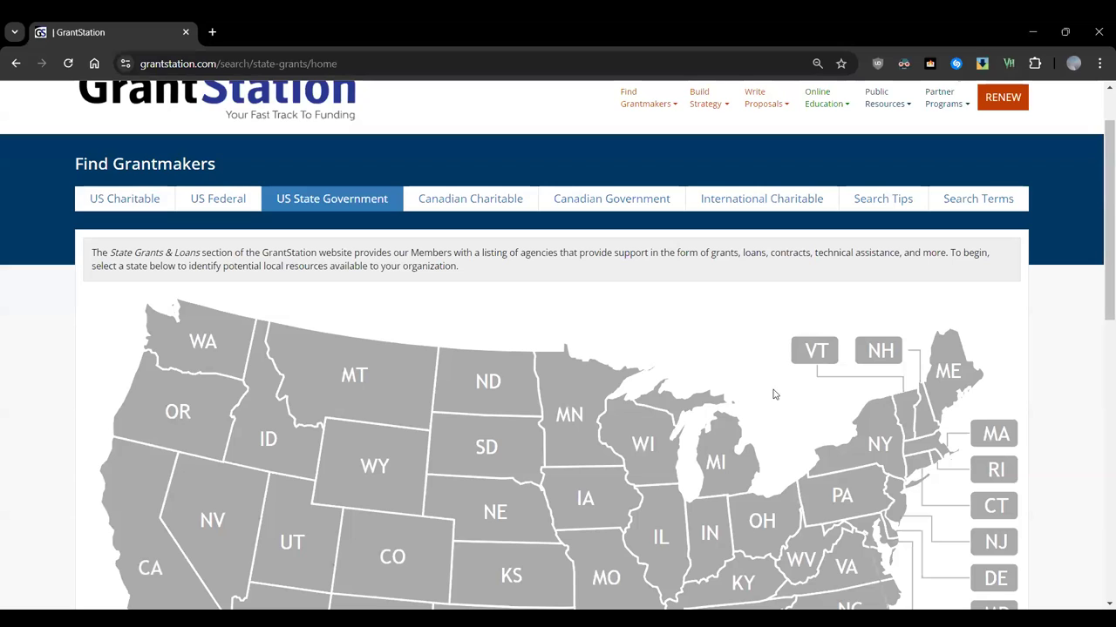
left_click(858, 493)
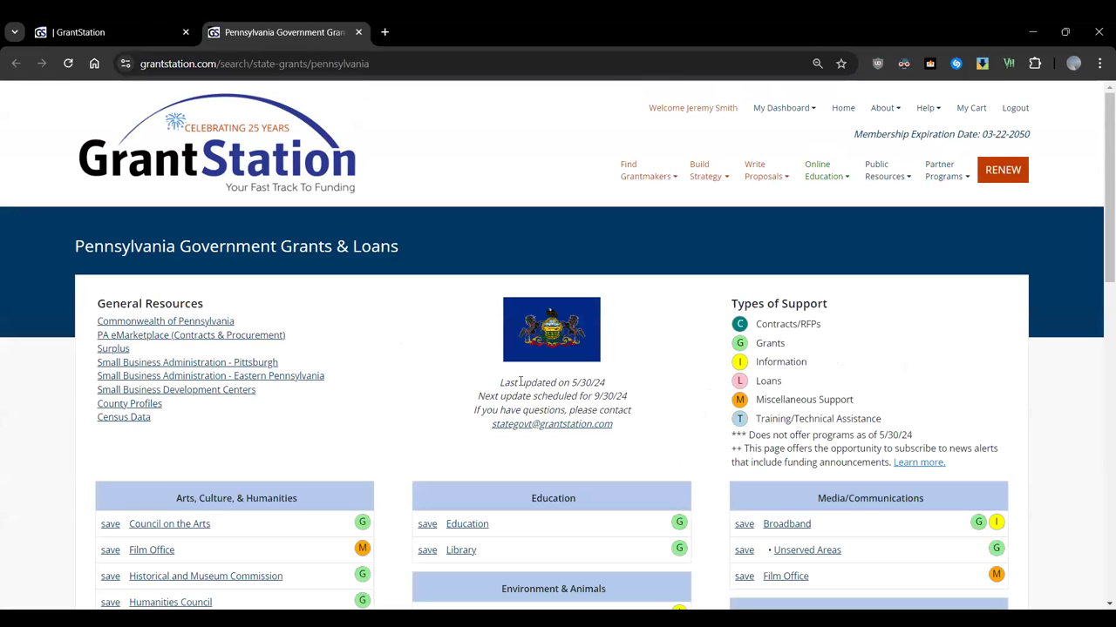
Examine Pennsylvania's support type legend and its agency listings by category, including Environment & Animals and Health/Wellness
scroll(521, 382, "down", 2)
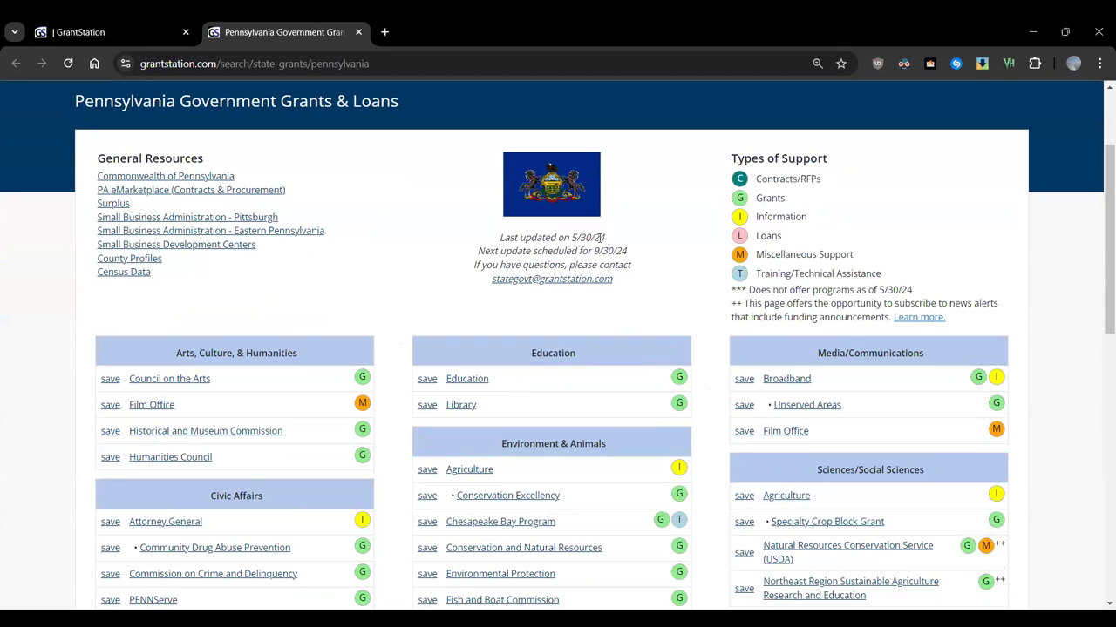
scroll(602, 240, "down", 1)
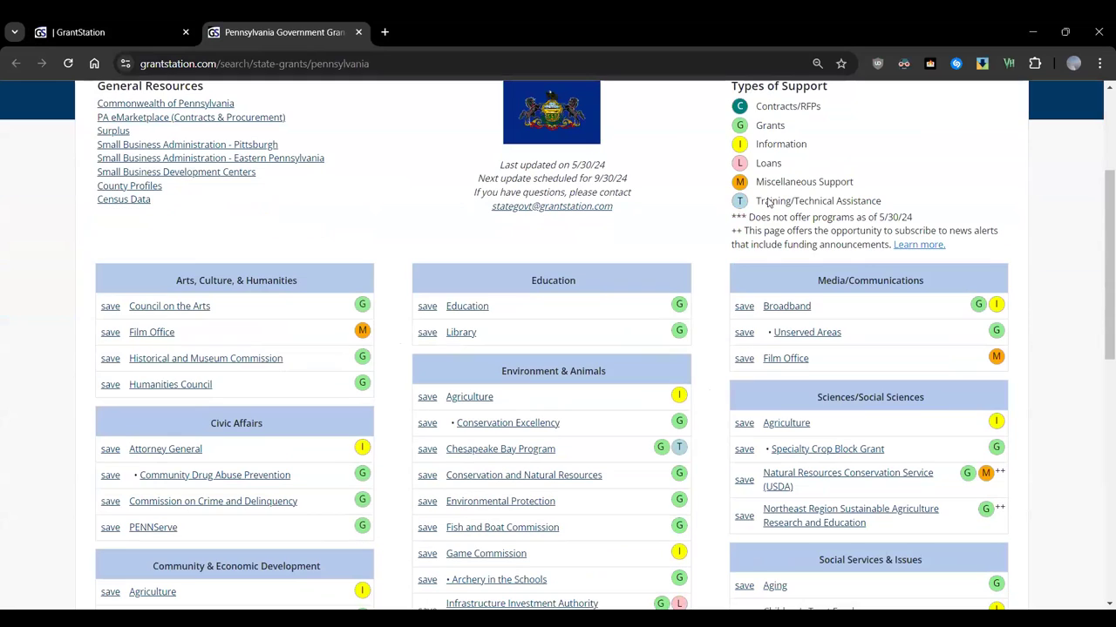
scroll(698, 190, "down", 1)
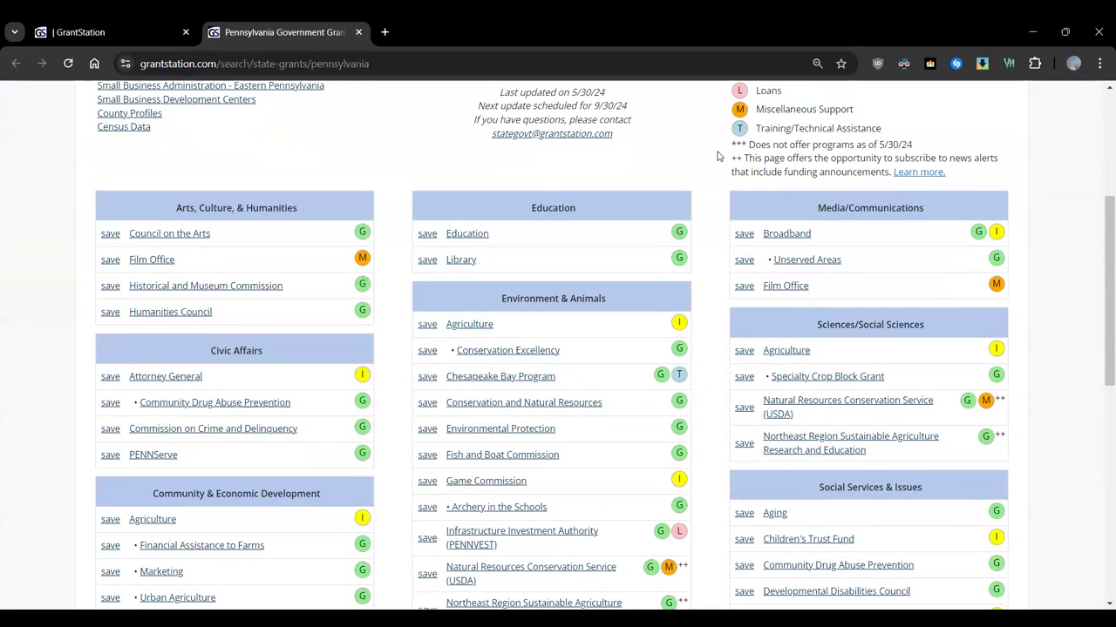
scroll(720, 162, "down", 1)
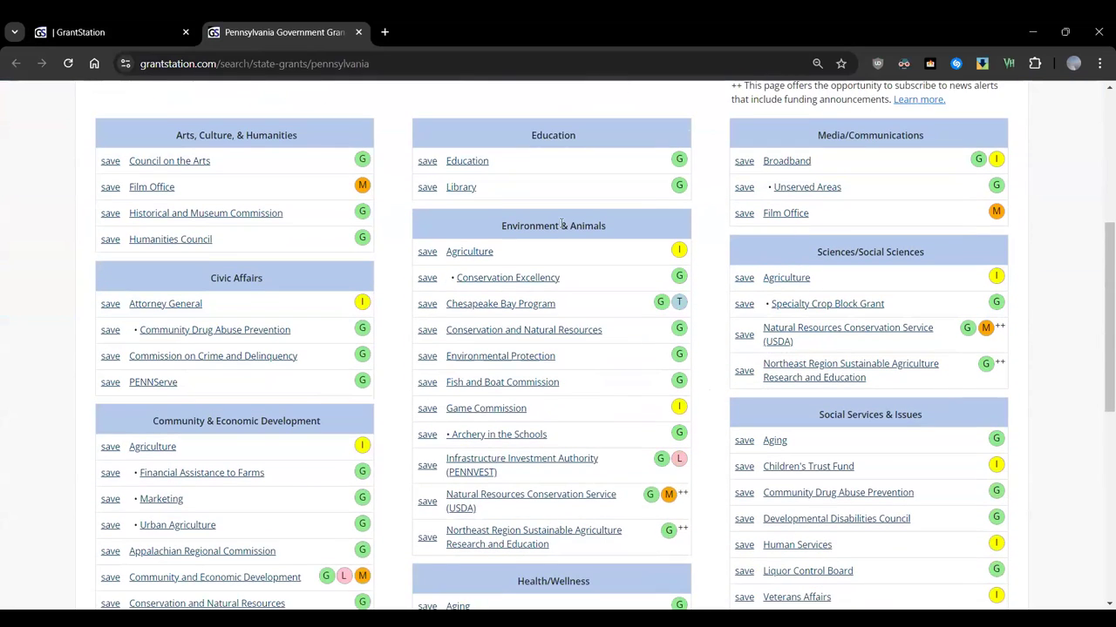
scroll(562, 222, "down", 2)
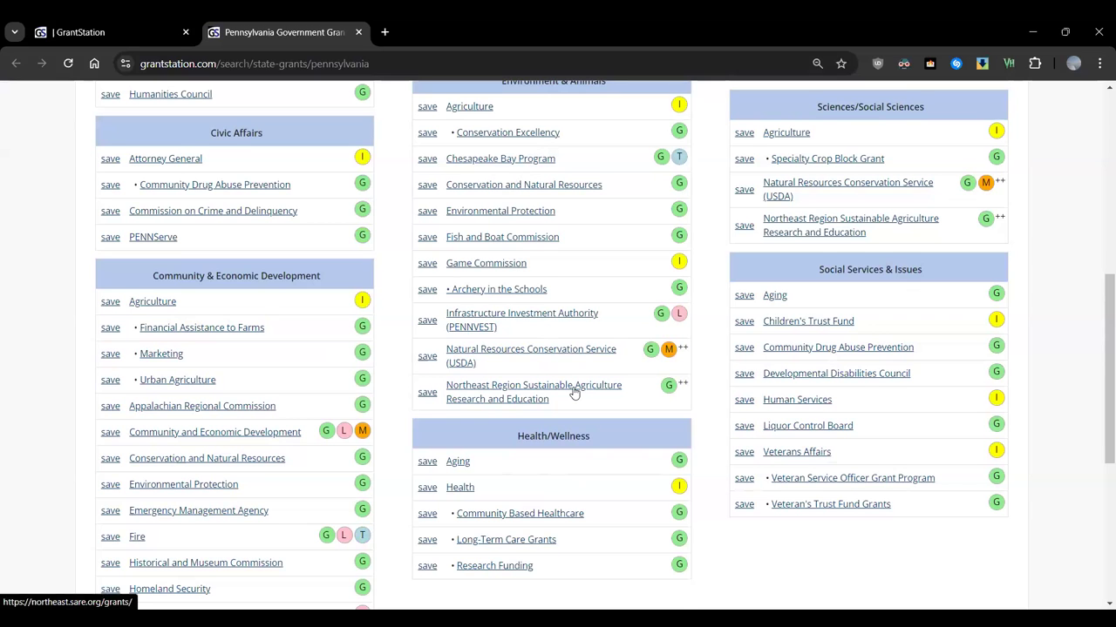
scroll(573, 392, "up", 1)
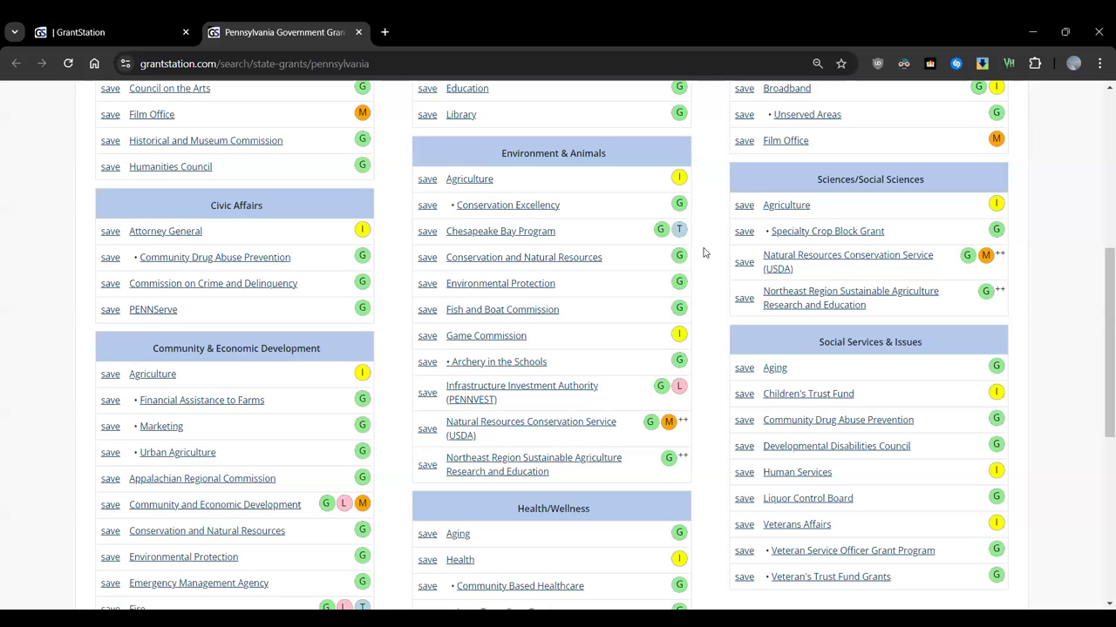
scroll(737, 343, "up", 5)
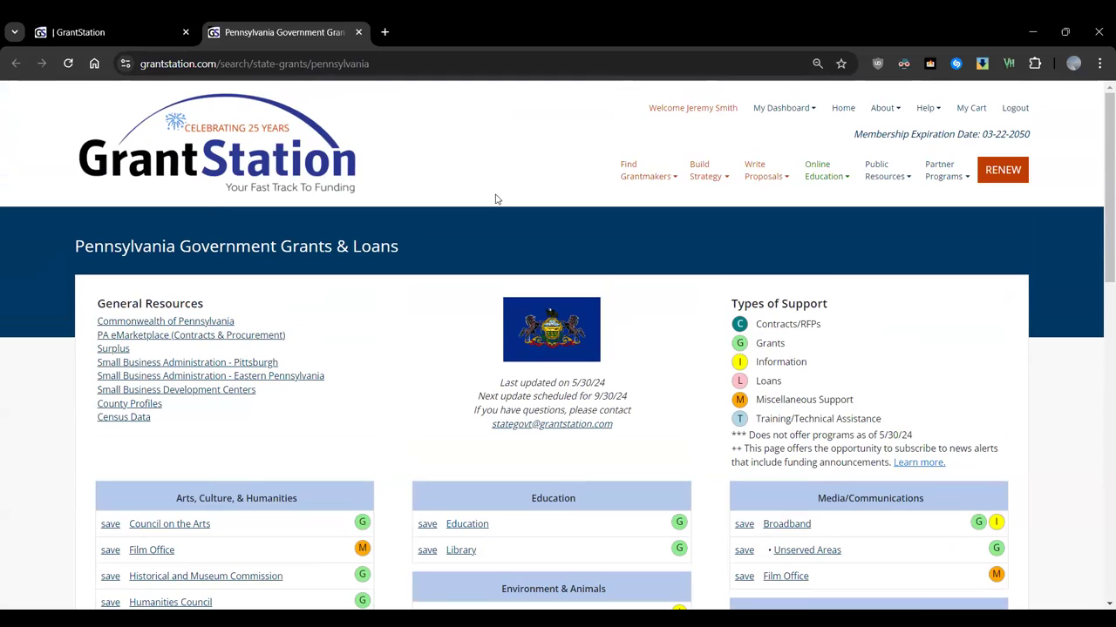
Close the Pennsylvania government listing and open the US Charitable grantmaker search
left_click(358, 34)
scroll(326, 229, "up", 1)
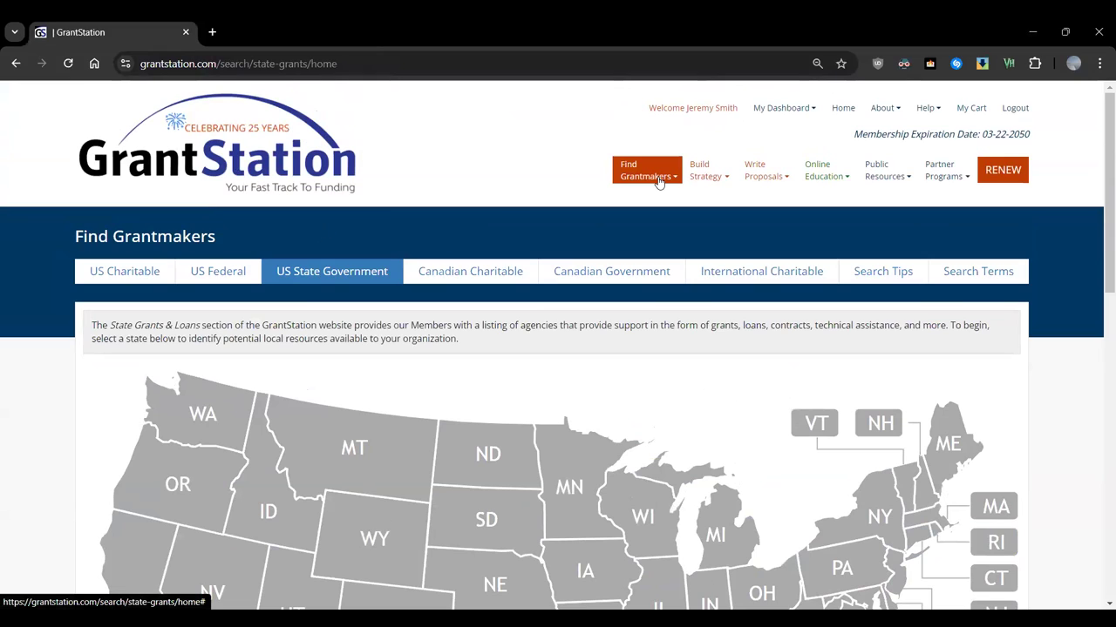
left_click(659, 181)
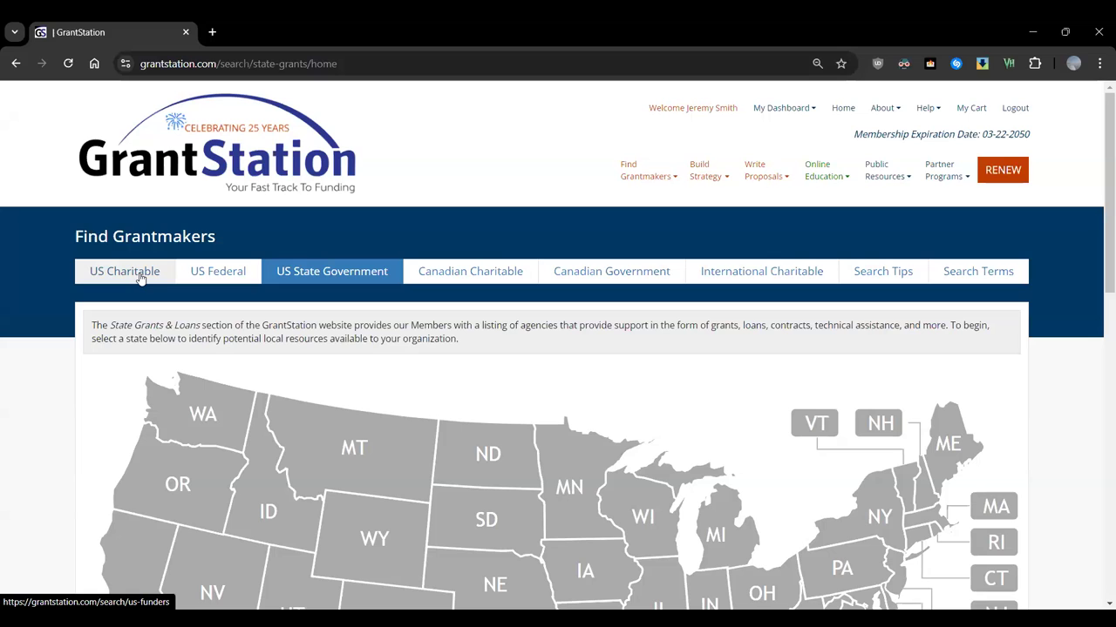
left_click(141, 278)
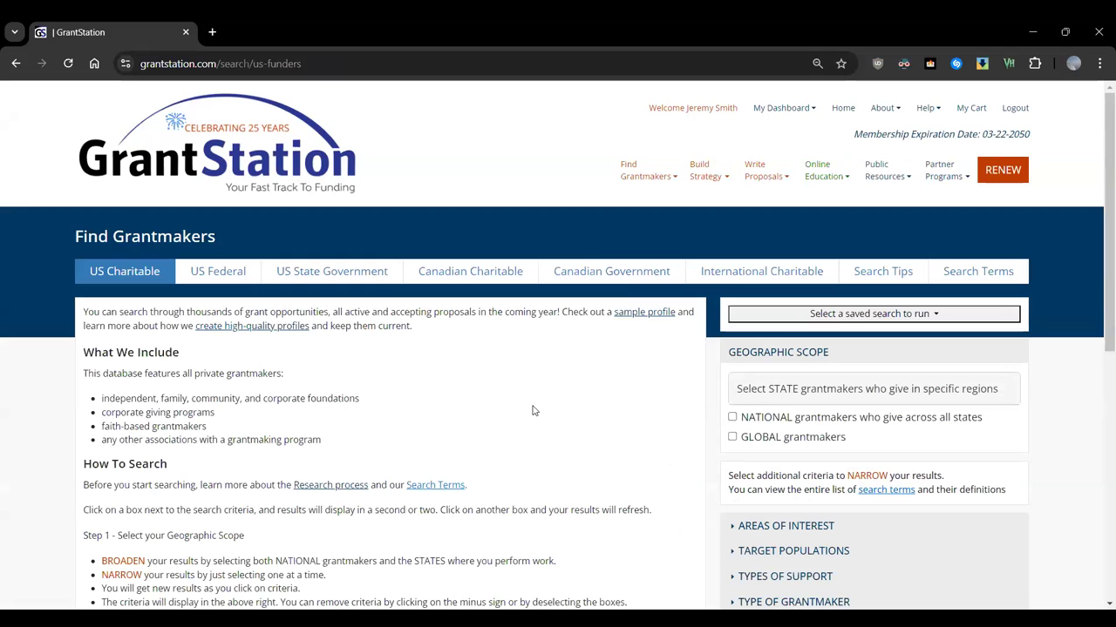
Examine the US Charitable search page's How To Search instructions, geographic scope options, additional criteria, and keyword and funder search fields
scroll(606, 396, "down", 3)
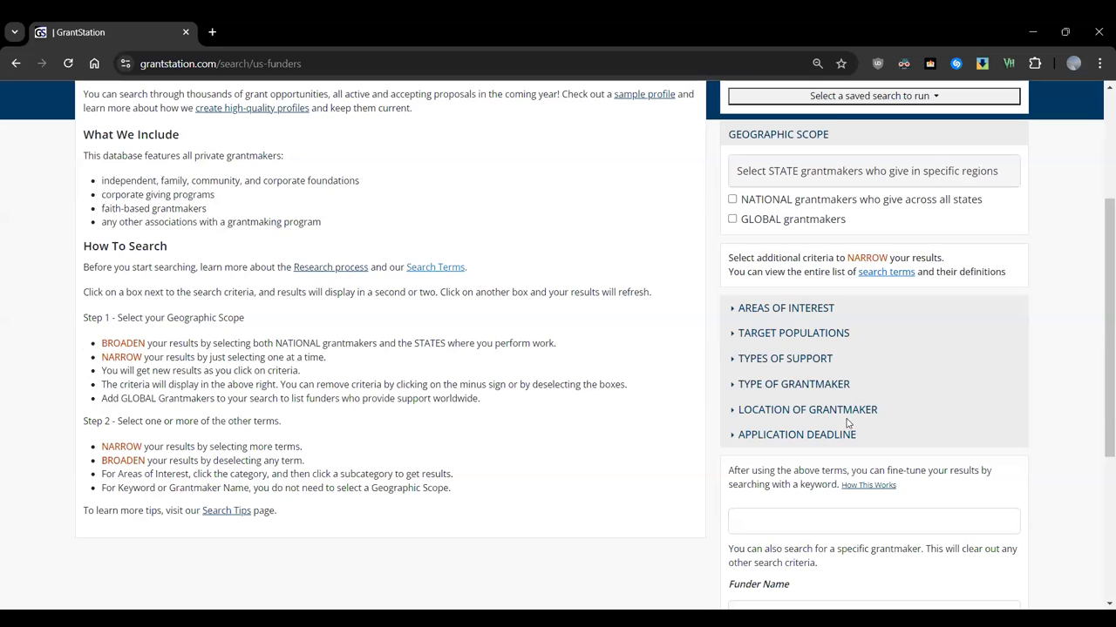
scroll(778, 459, "down", 2)
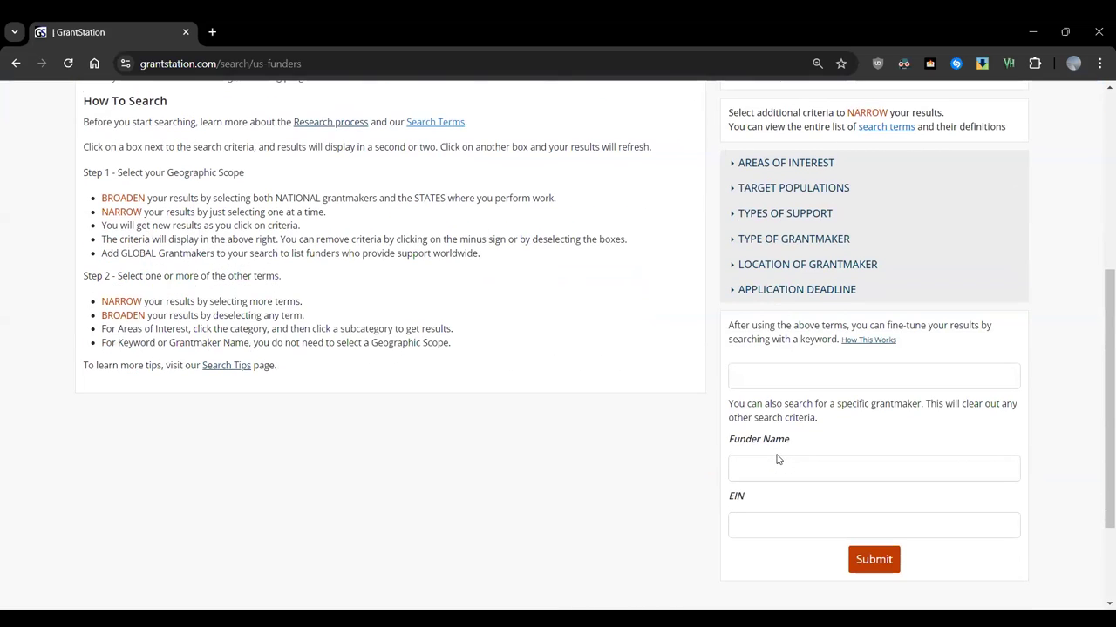
scroll(534, 337, "up", 5)
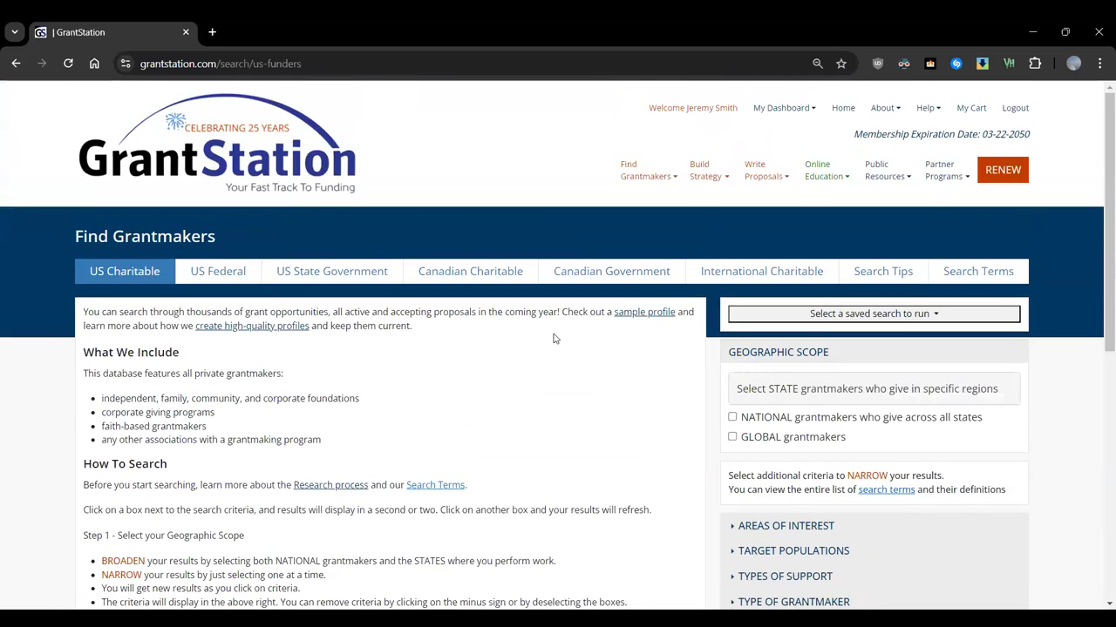
left_click_drag(168, 460, 82, 465)
scroll(207, 469, "down", 1)
scroll(207, 469, "down", 2)
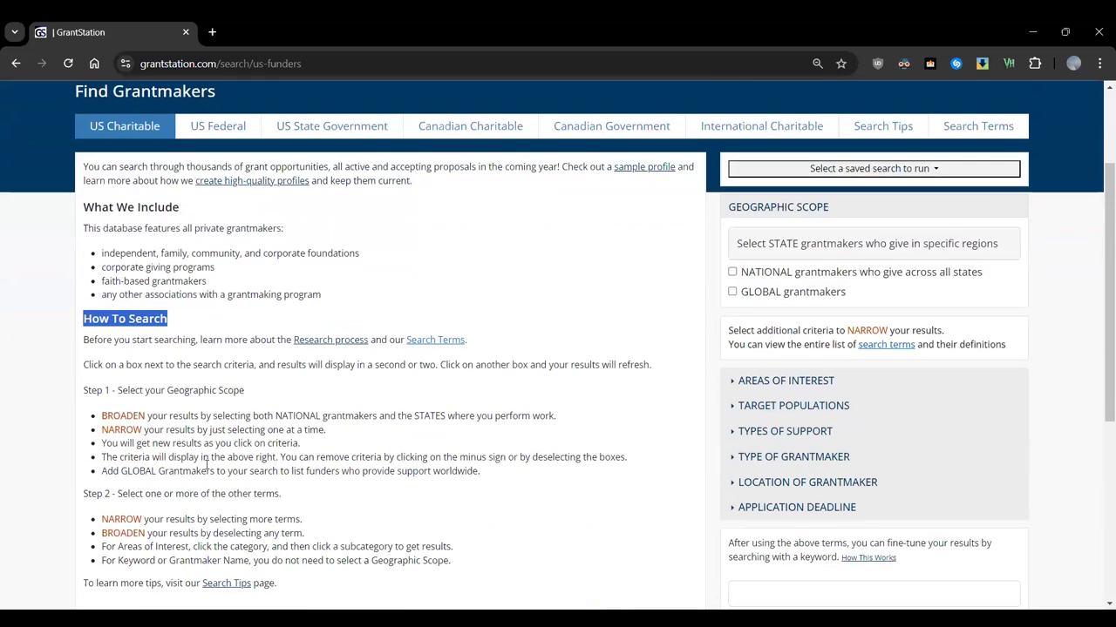
scroll(207, 469, "up", 2)
left_click_drag(849, 353, 726, 358)
scroll(868, 421, "down", 3)
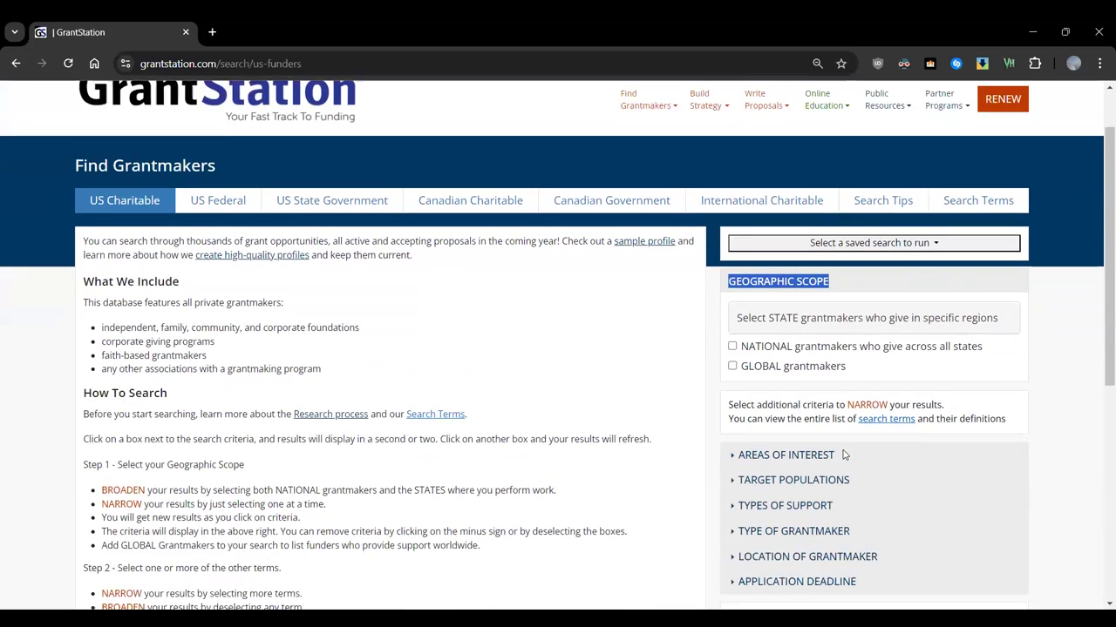
scroll(841, 450, "up", 2)
left_click(707, 292)
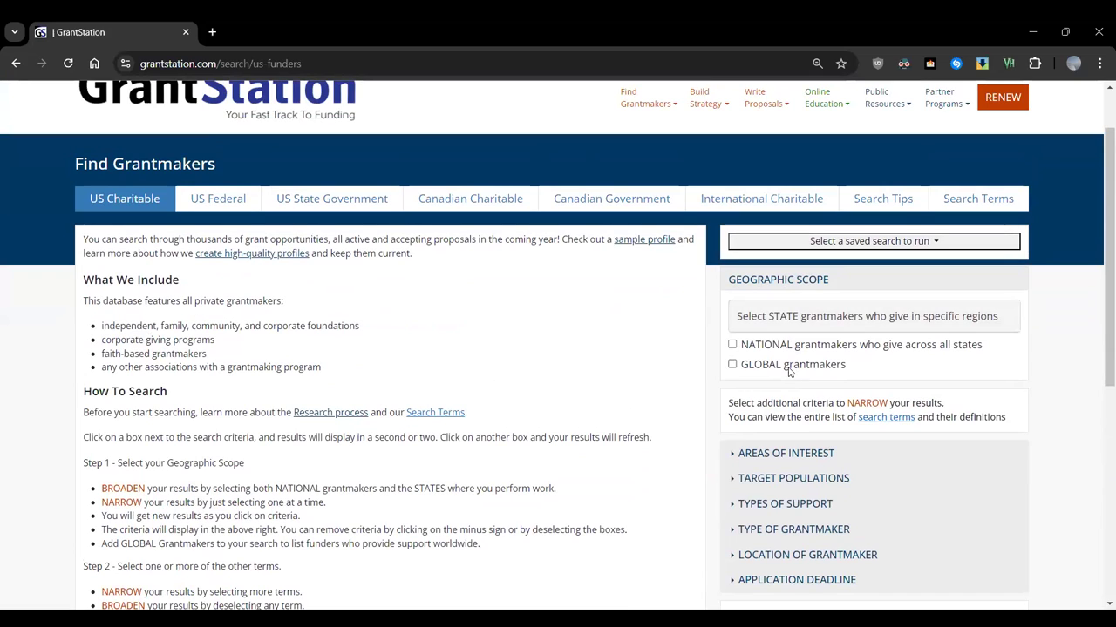
Filter the charitable grantmakers by geographic scope to those giving in Pennsylvania and check the number of results
left_click(884, 321)
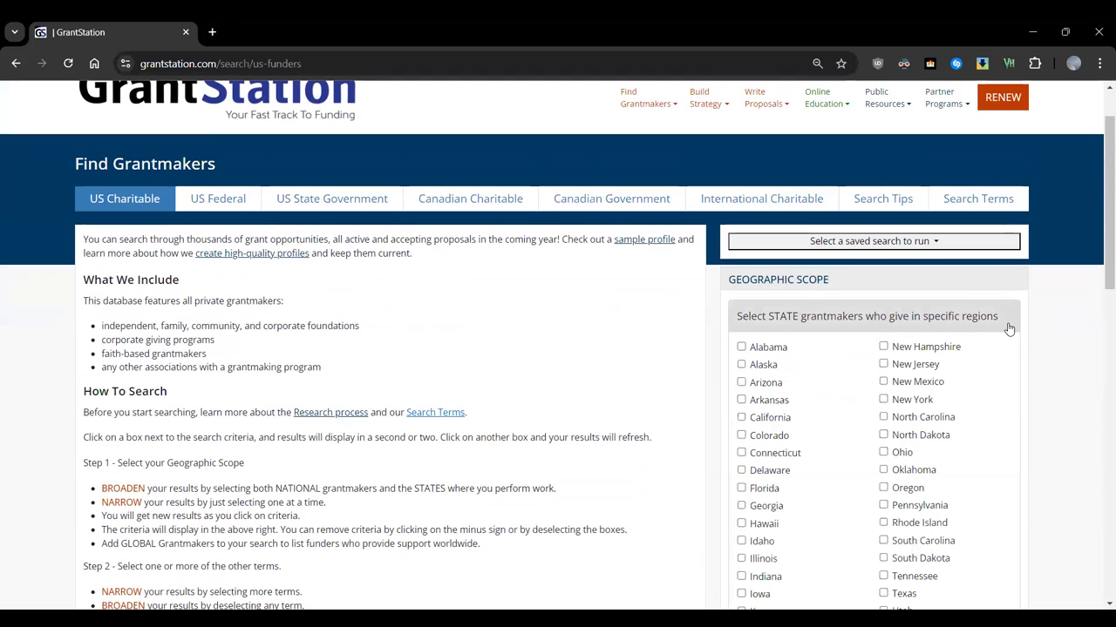
scroll(1008, 328, "down", 2)
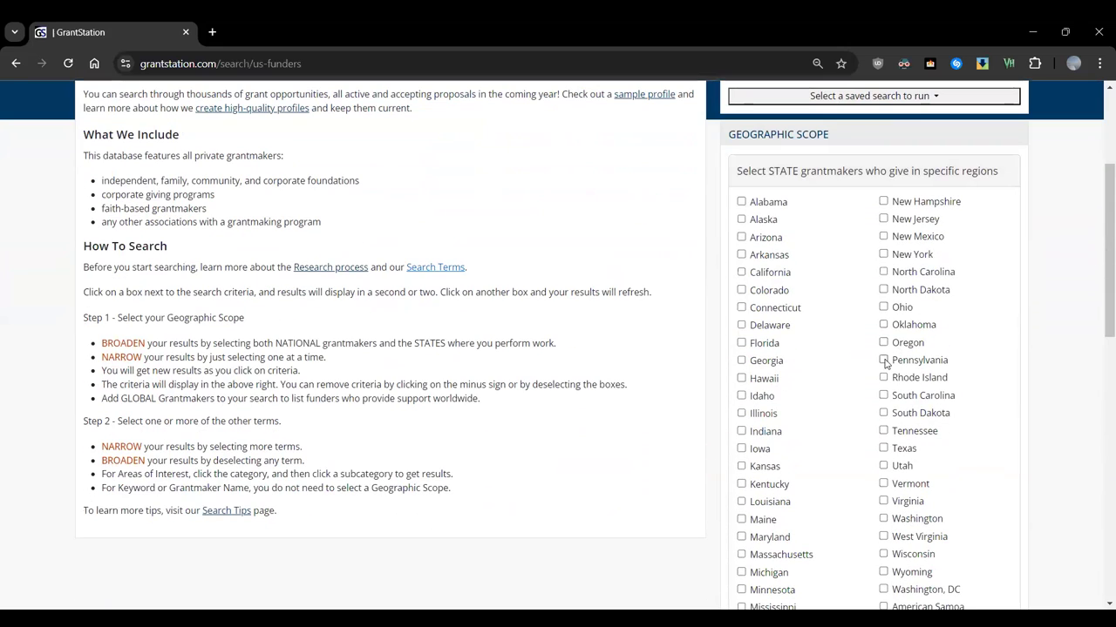
left_click(884, 360)
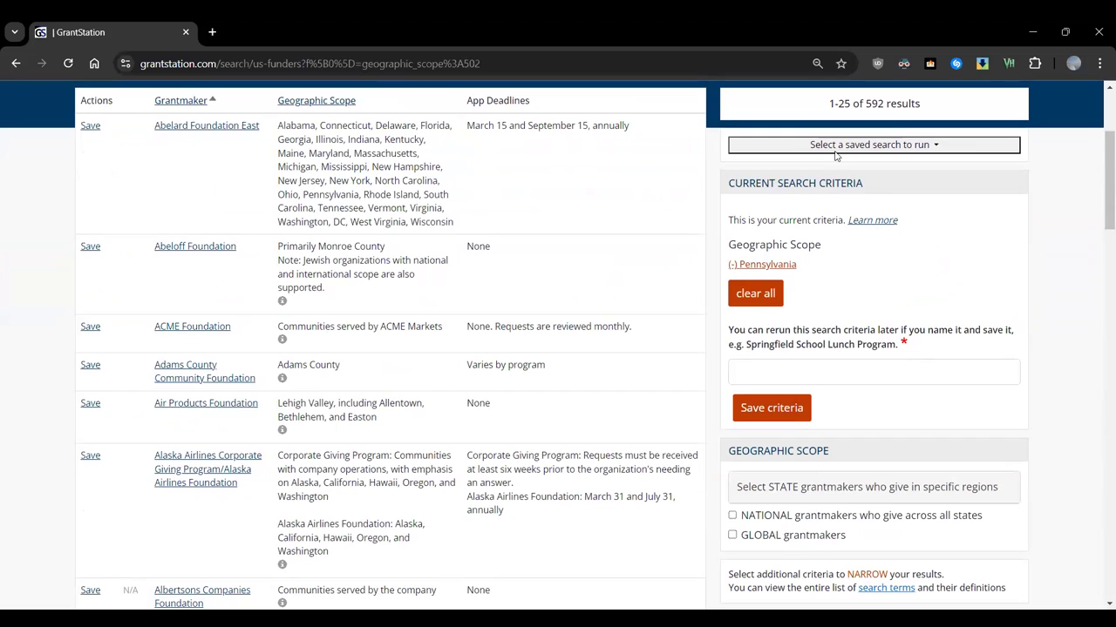
double_click(874, 103)
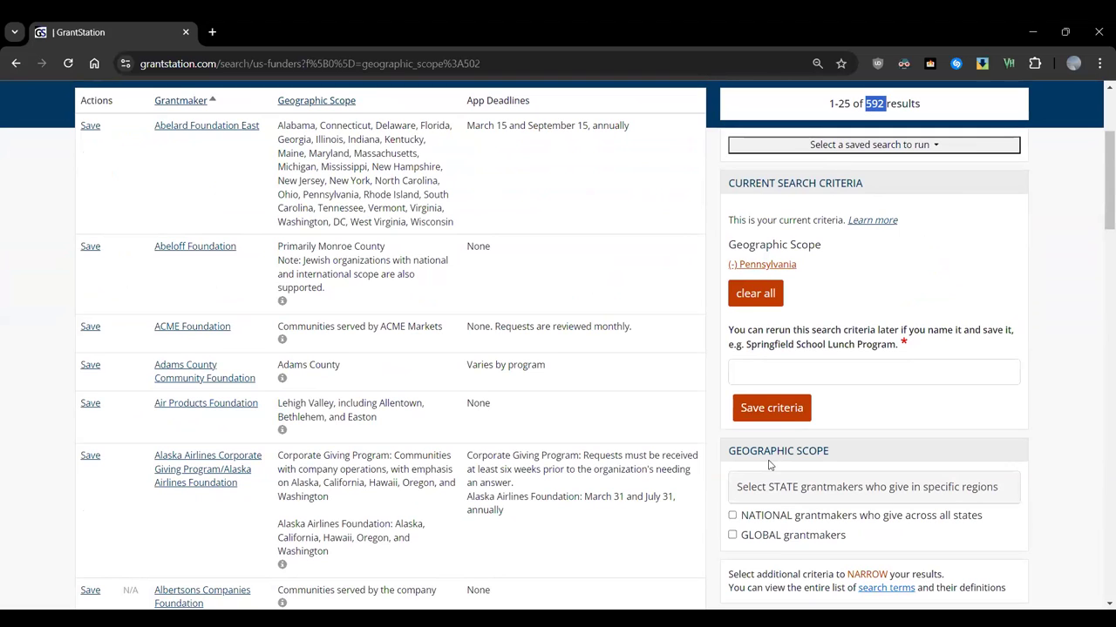
Add national grantmakers who give across all states to the geographic scope and review the explanation of the current search criteria
left_click(732, 517)
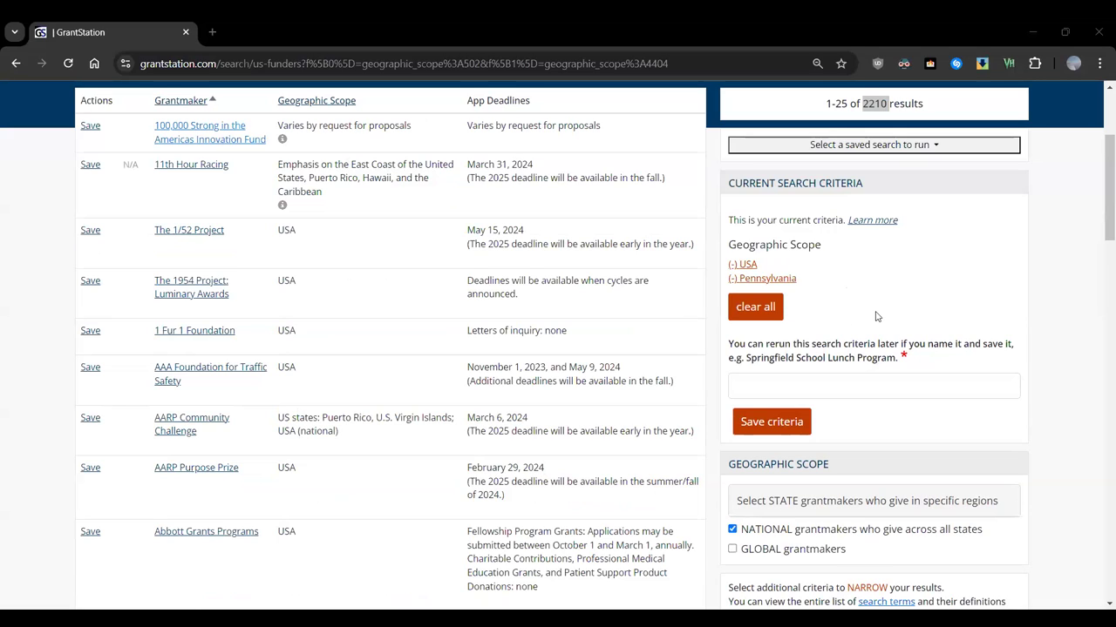
left_click(872, 104)
scroll(910, 307, "down", 4)
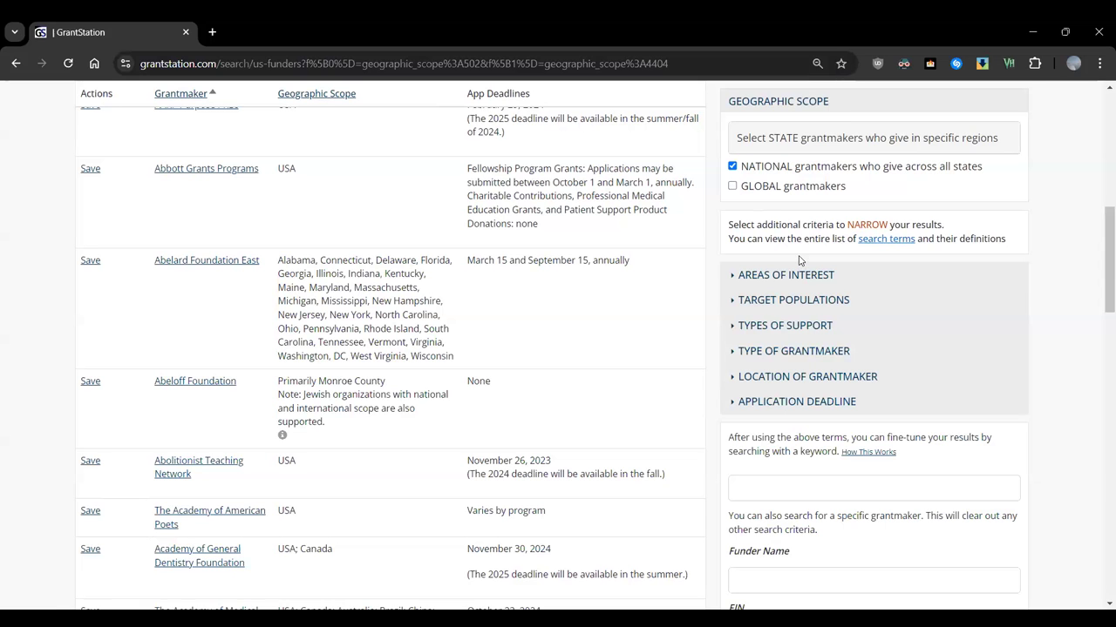
scroll(799, 260, "up", 4)
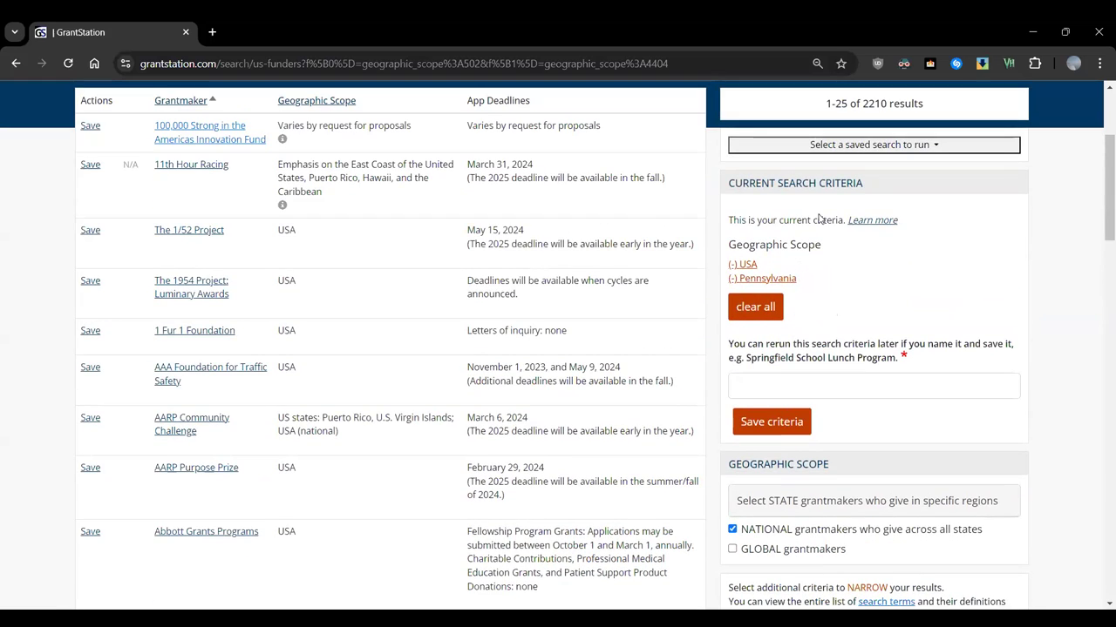
left_click(866, 222)
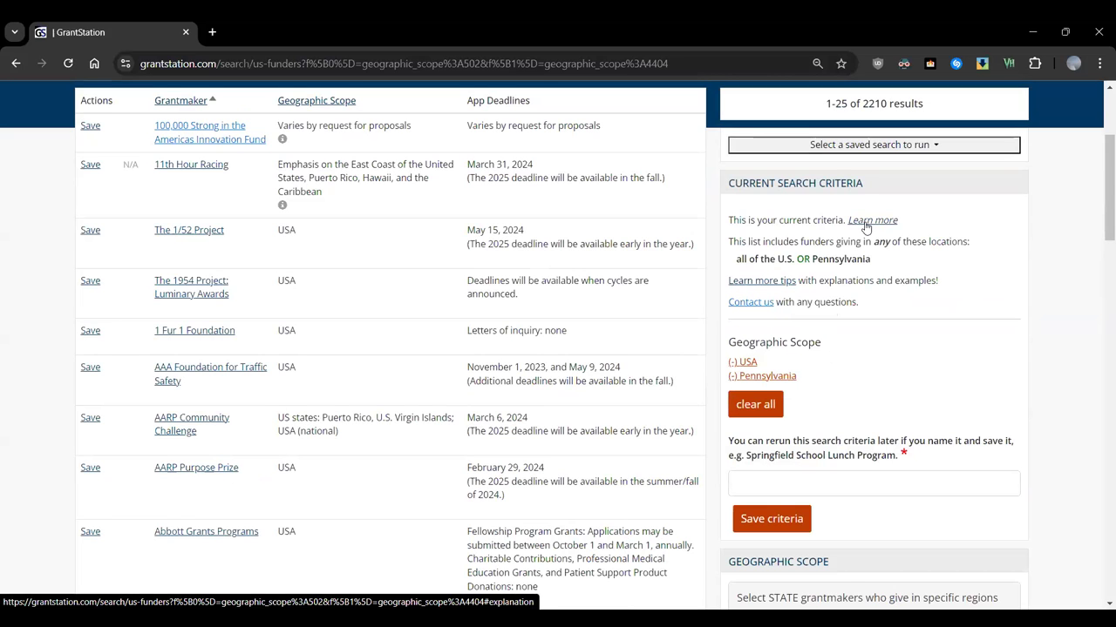
left_click(865, 222)
Narrow the search to the Animal Welfare area of interest under Environment & Animals and check the number of results
scroll(875, 275, "down", 3)
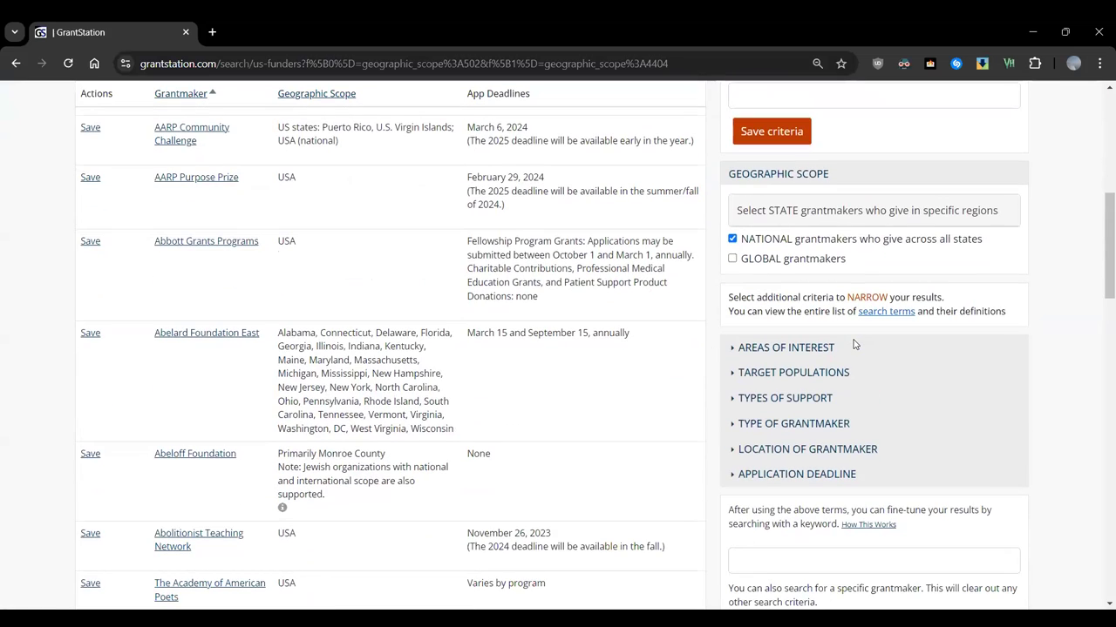
left_click(735, 351)
scroll(885, 294, "down", 2)
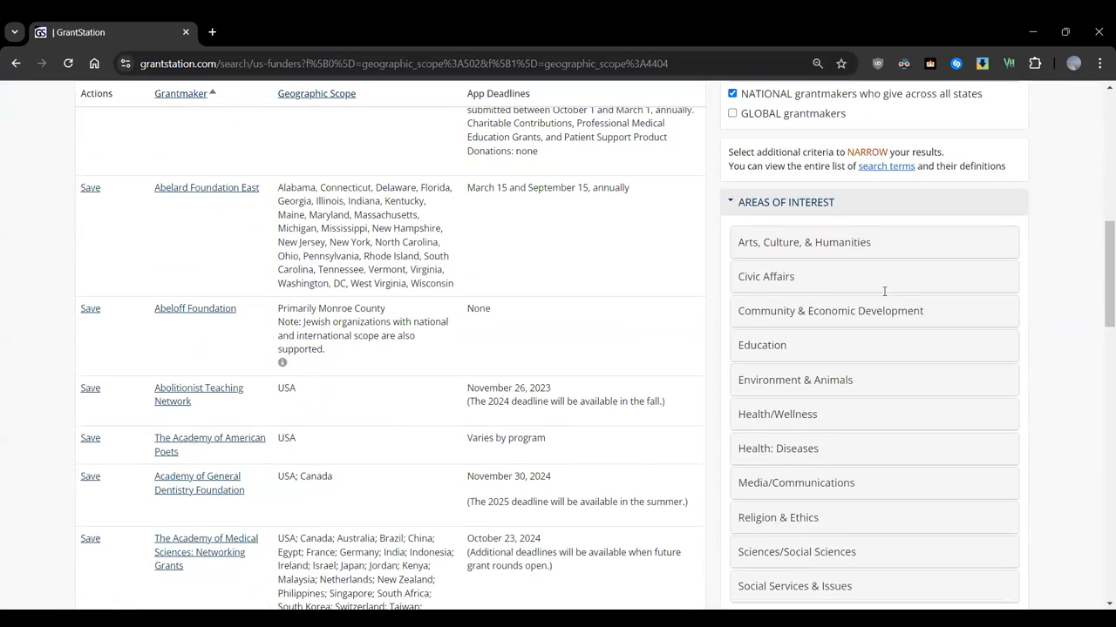
left_click(809, 381)
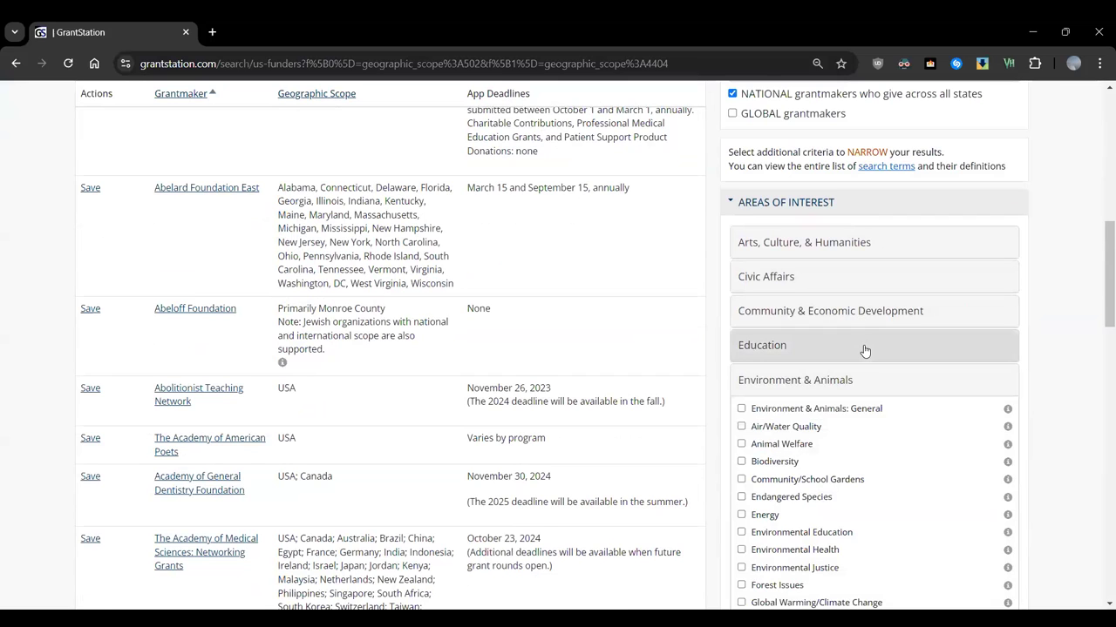
scroll(808, 353, "down", 1)
left_click(741, 373)
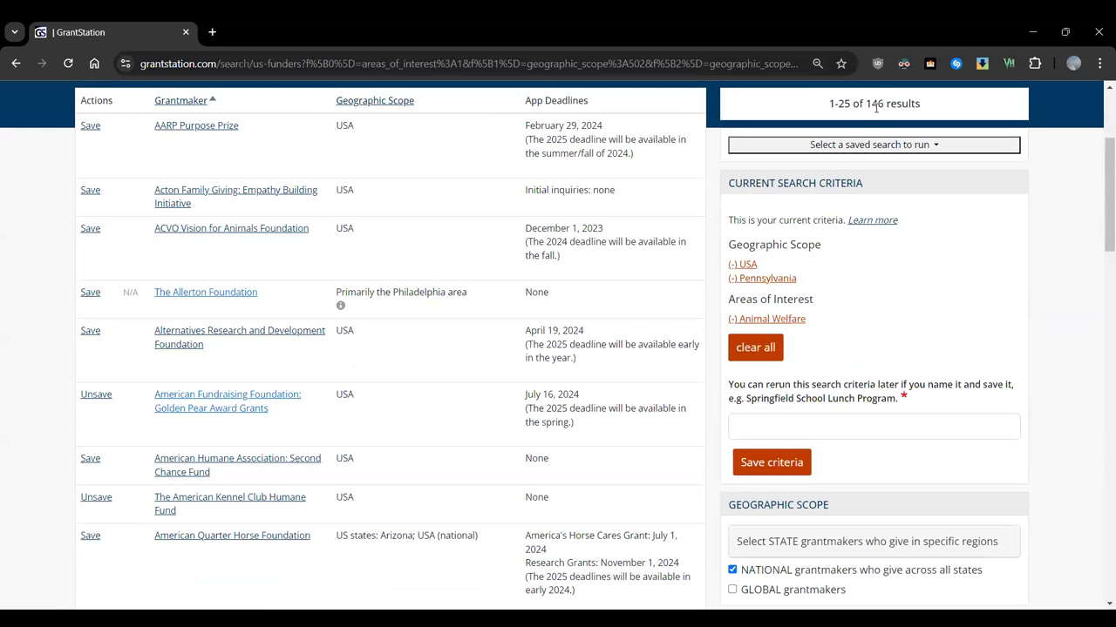
double_click(875, 102)
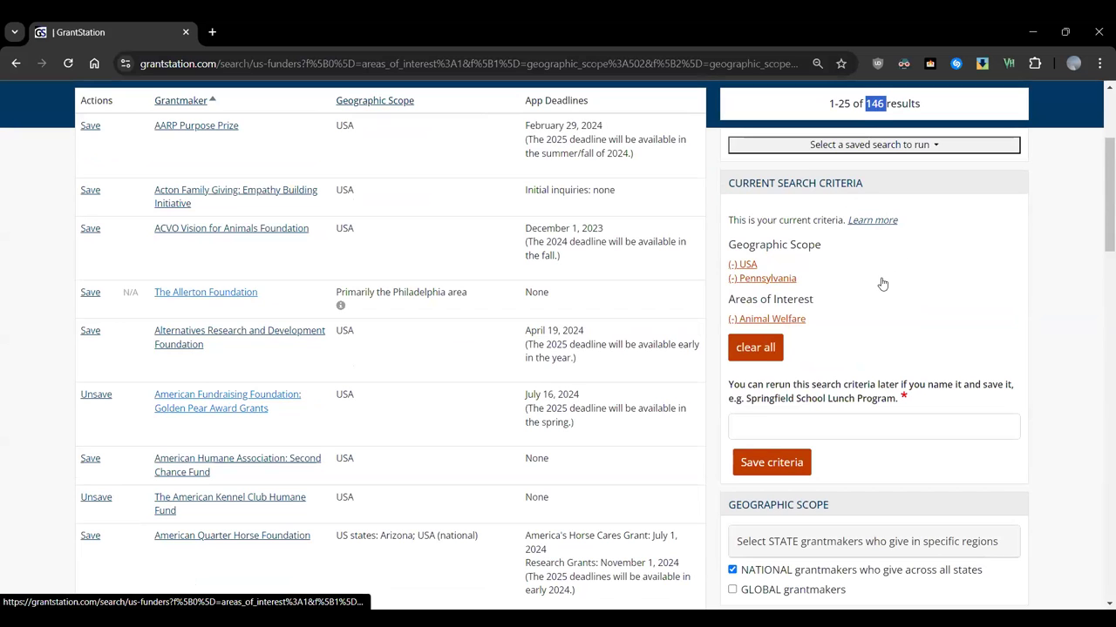
Collapse the areas of interest and narrow the types of support to General Operating Support, checking the number of results
scroll(882, 283, "down", 5)
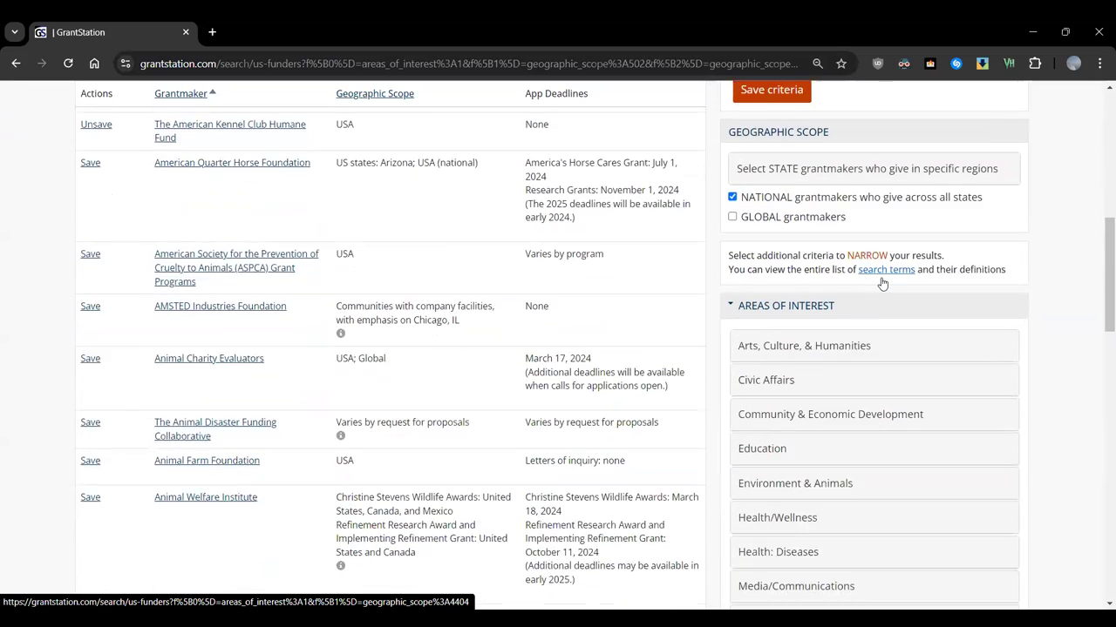
left_click(734, 246)
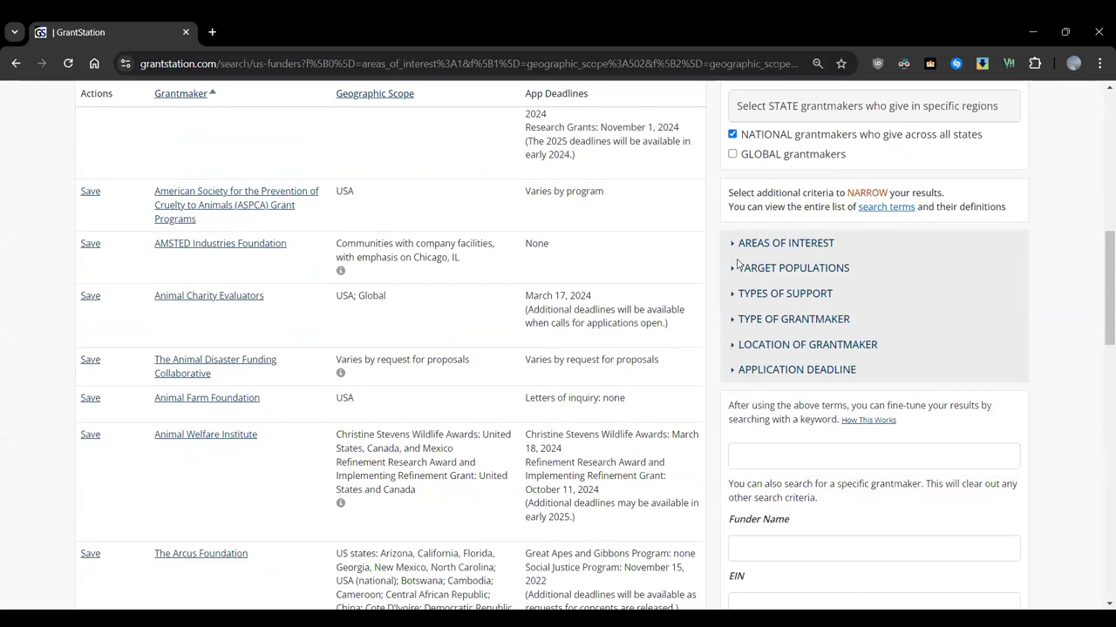
left_click(733, 294)
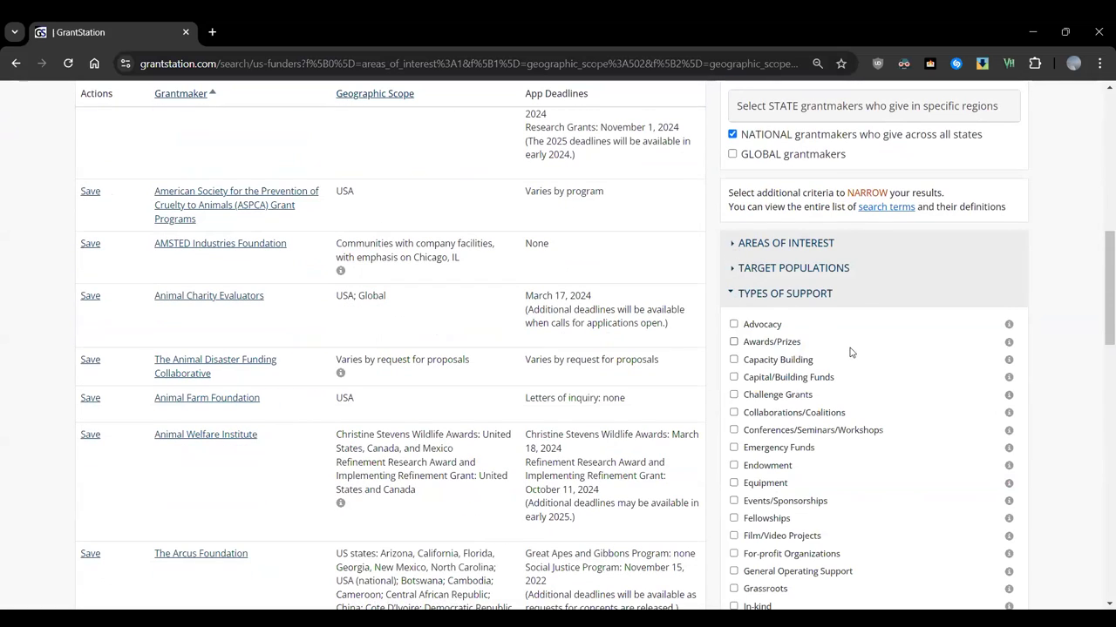
left_click(733, 571)
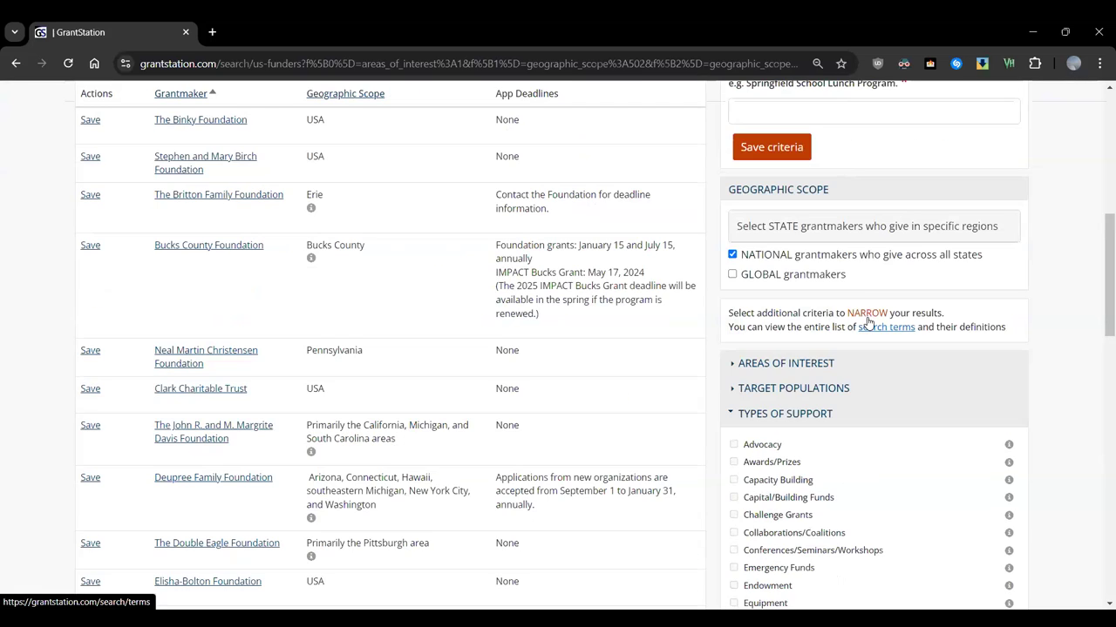
scroll(877, 125, "up", 3)
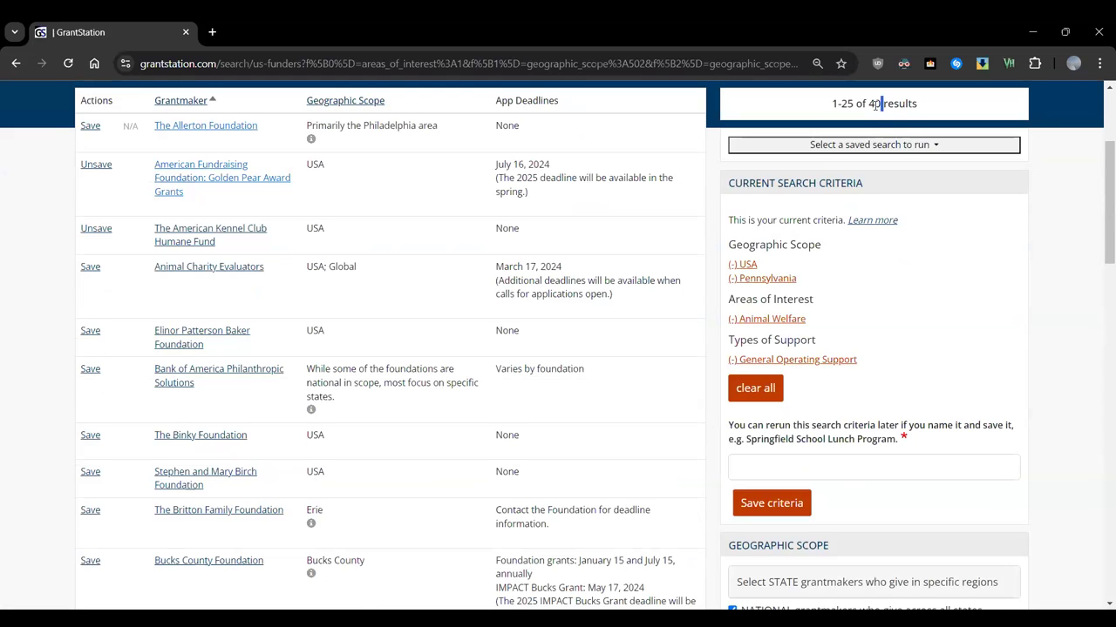
double_click(875, 103)
left_click(883, 103)
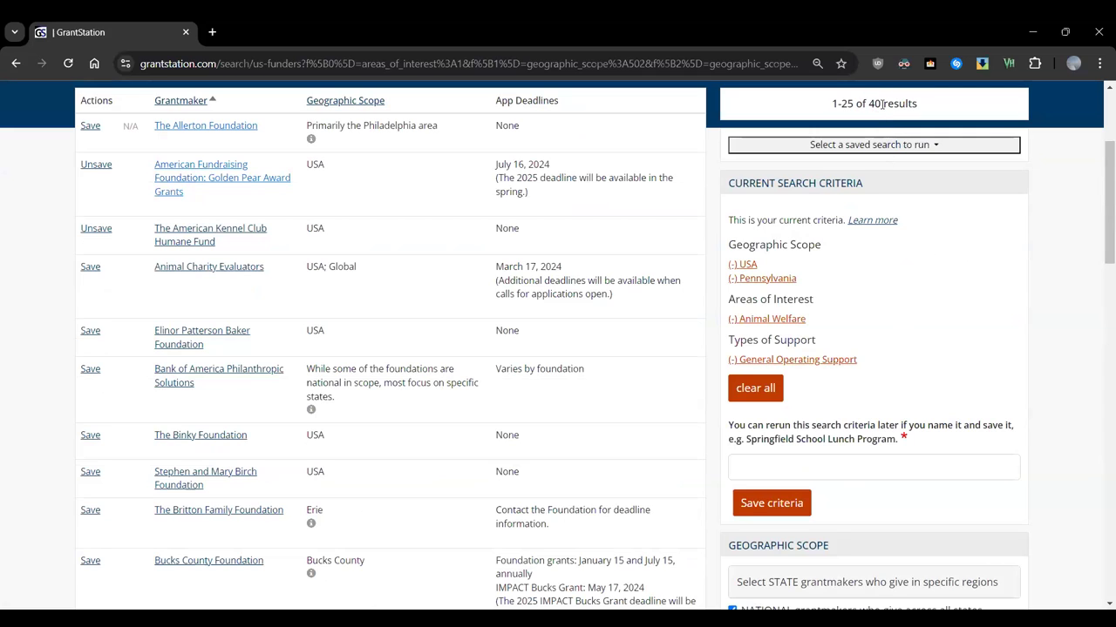
Remove the USA geographic scope from the current search criteria, keeping Pennsylvania, and check the number of results
left_click(734, 266)
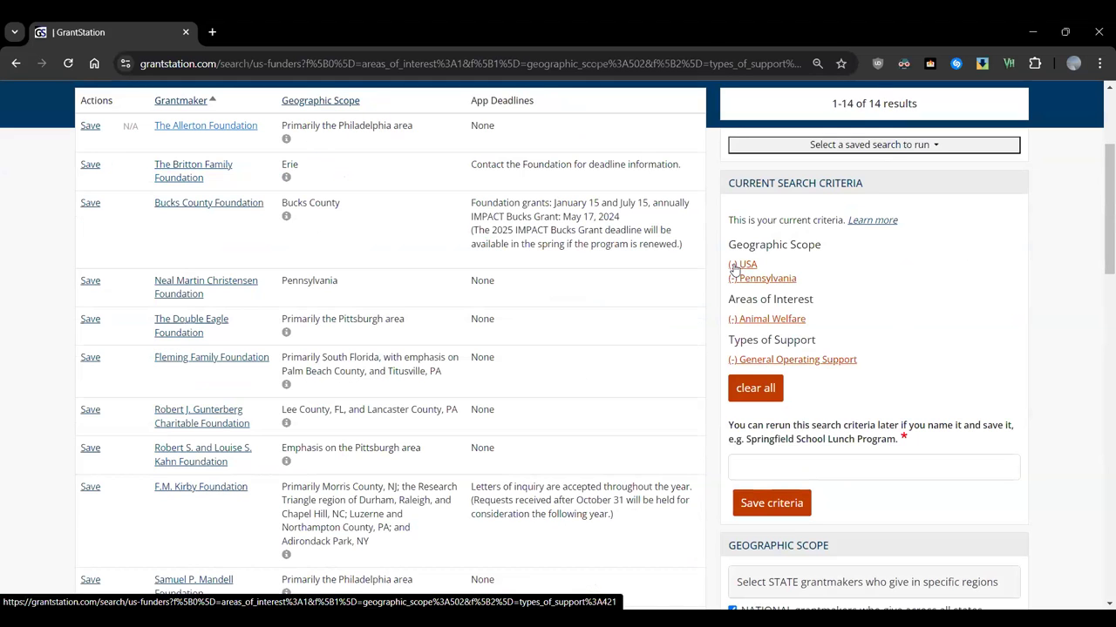
double_click(875, 101)
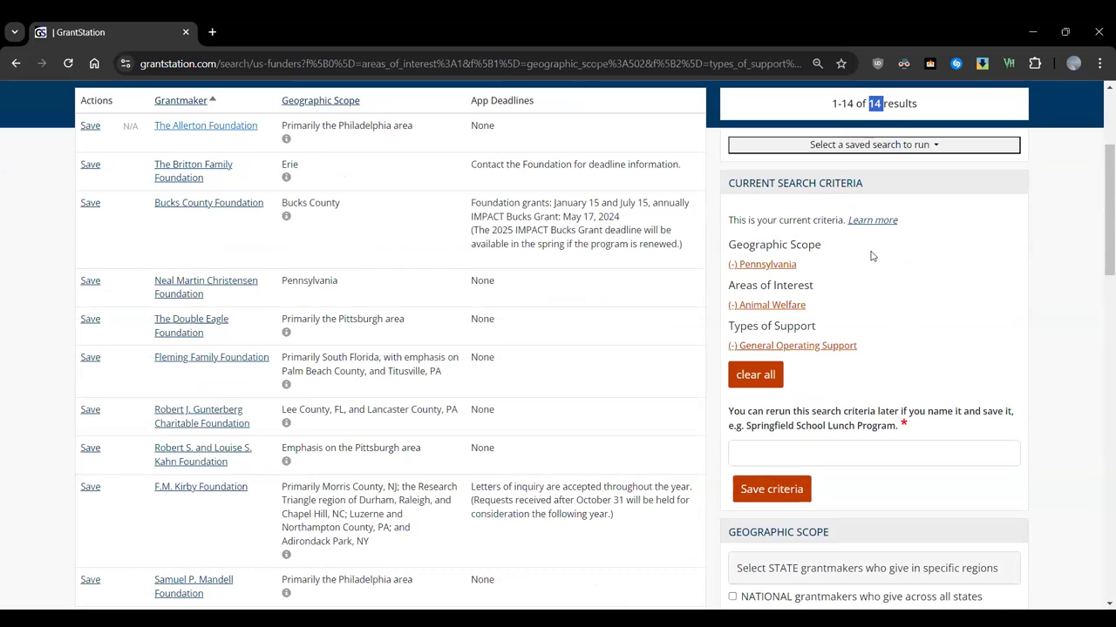
Review the remaining filters and the keyword, funder name and EIN search options, and collapse the types of support
scroll(875, 248, "down", 3)
scroll(879, 243, "down", 8)
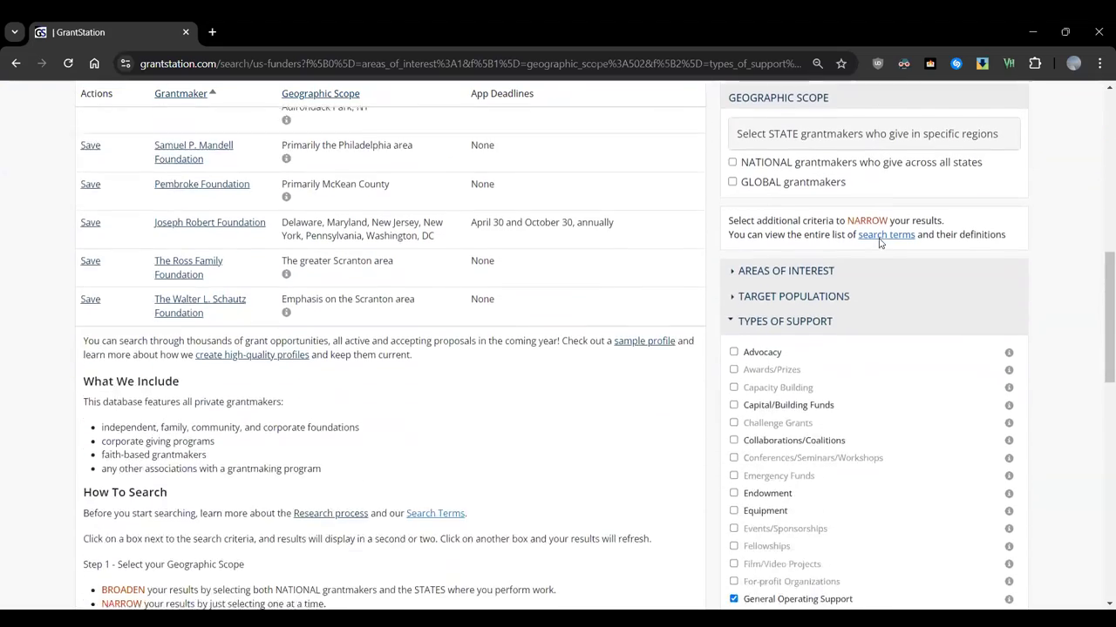
scroll(879, 244, "down", 1)
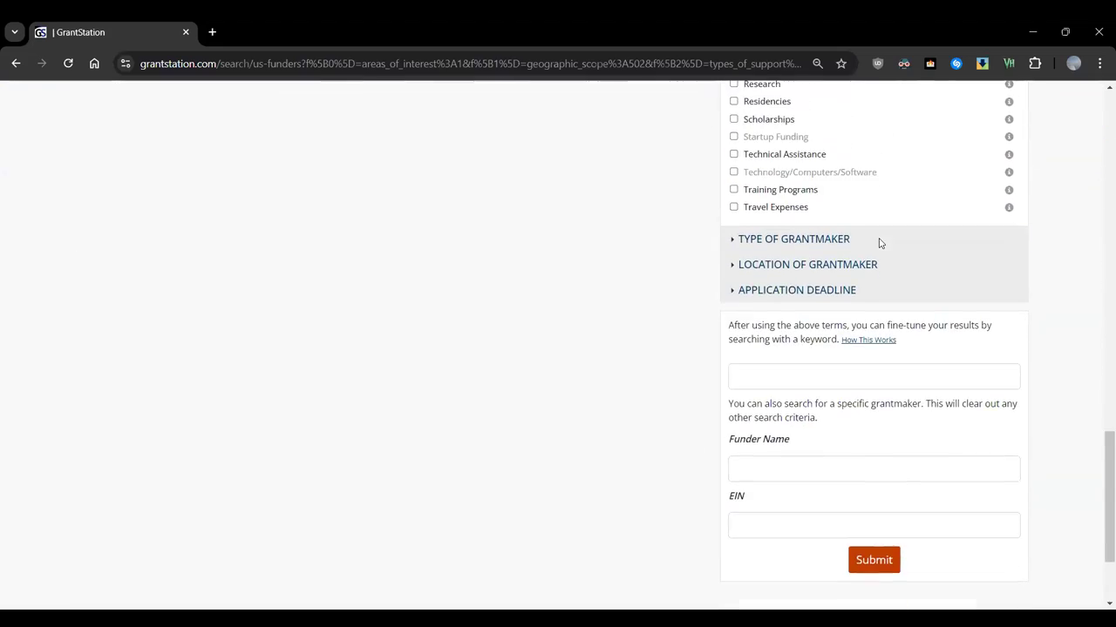
double_click(816, 341)
scroll(813, 339, "up", 4)
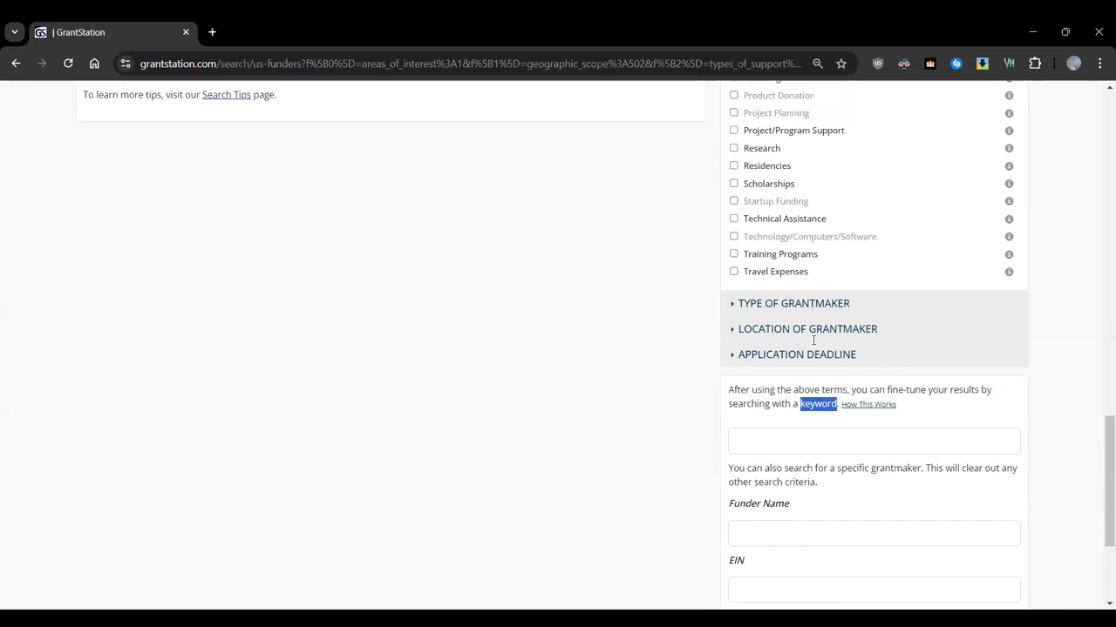
scroll(813, 342, "up", 4)
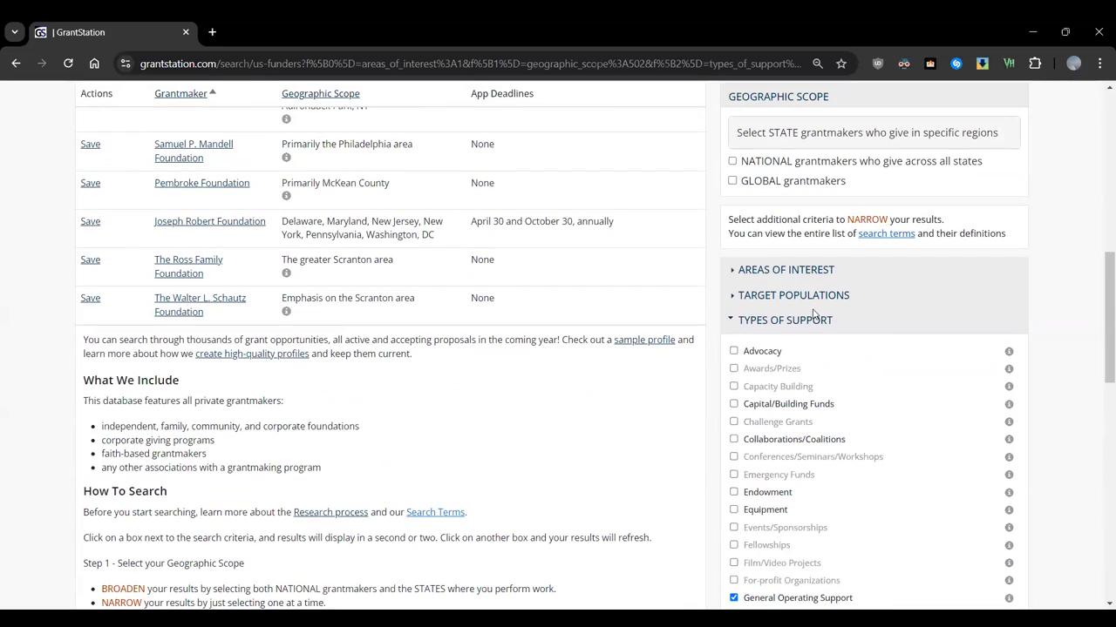
left_click(734, 321)
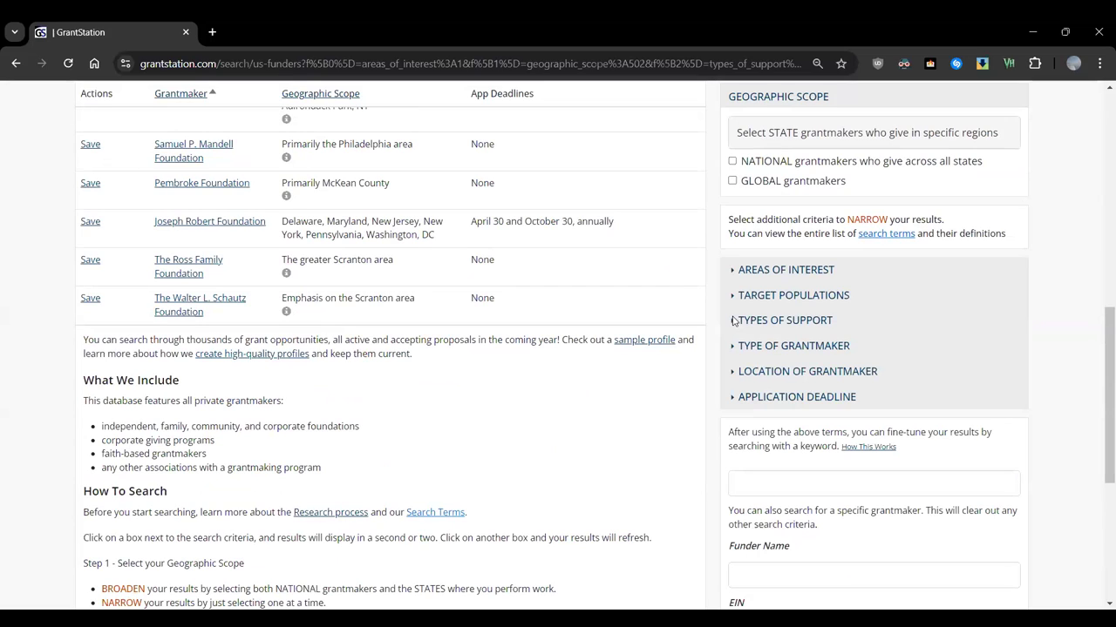
Expand the location of grantmaker filter and review the states offered for narrowing the Pennsylvania animal welfare search
left_click(734, 373)
scroll(844, 366, "down", 1)
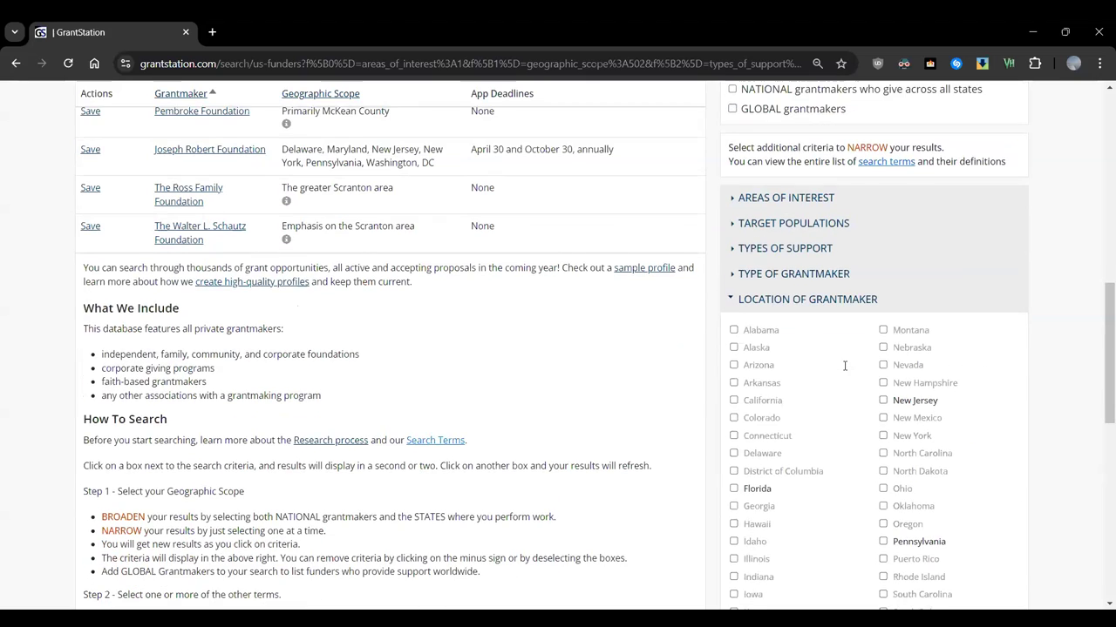
scroll(843, 369, "down", 1)
scroll(843, 369, "up", 3)
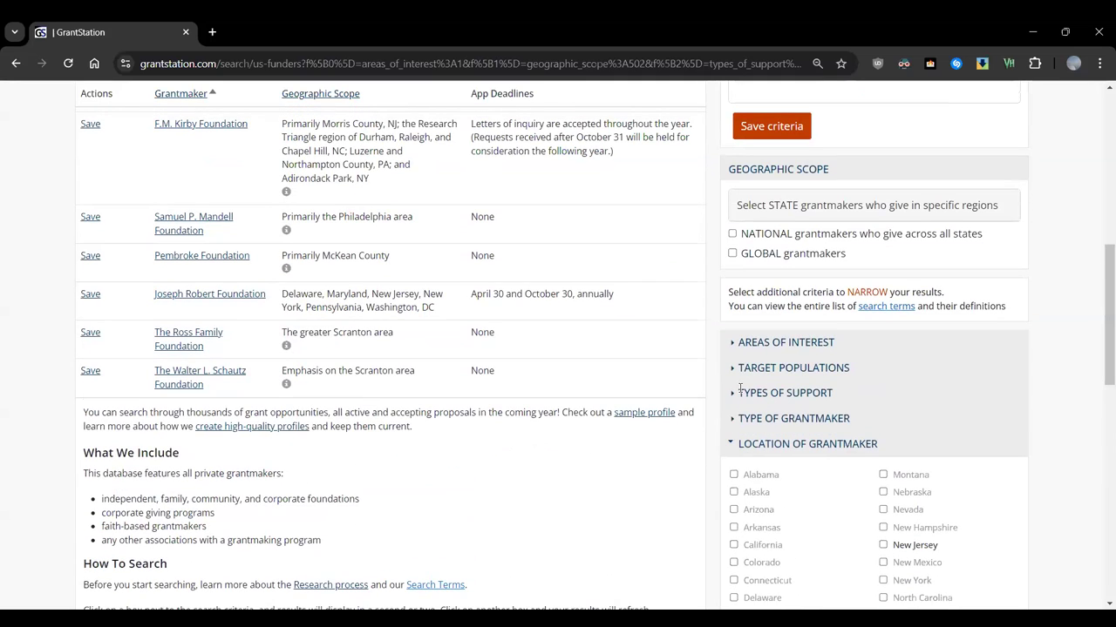
Review the type of grantmaker options against the current search criteria, and collapse both the type and location of grantmaker filters
left_click(734, 420)
scroll(874, 405, "down", 2)
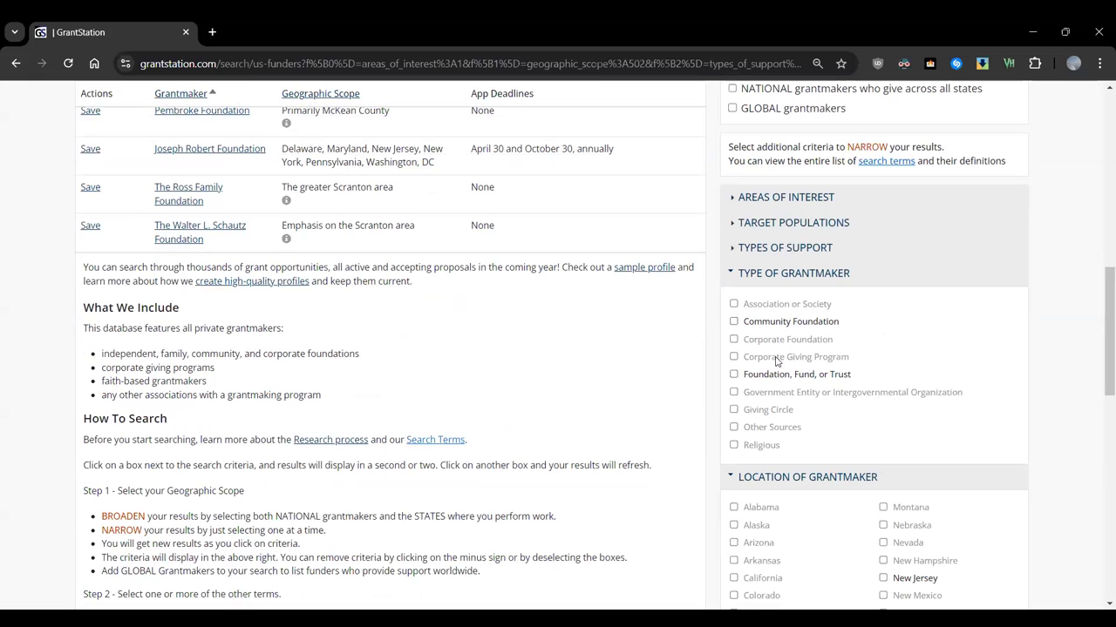
scroll(830, 368, "up", 6)
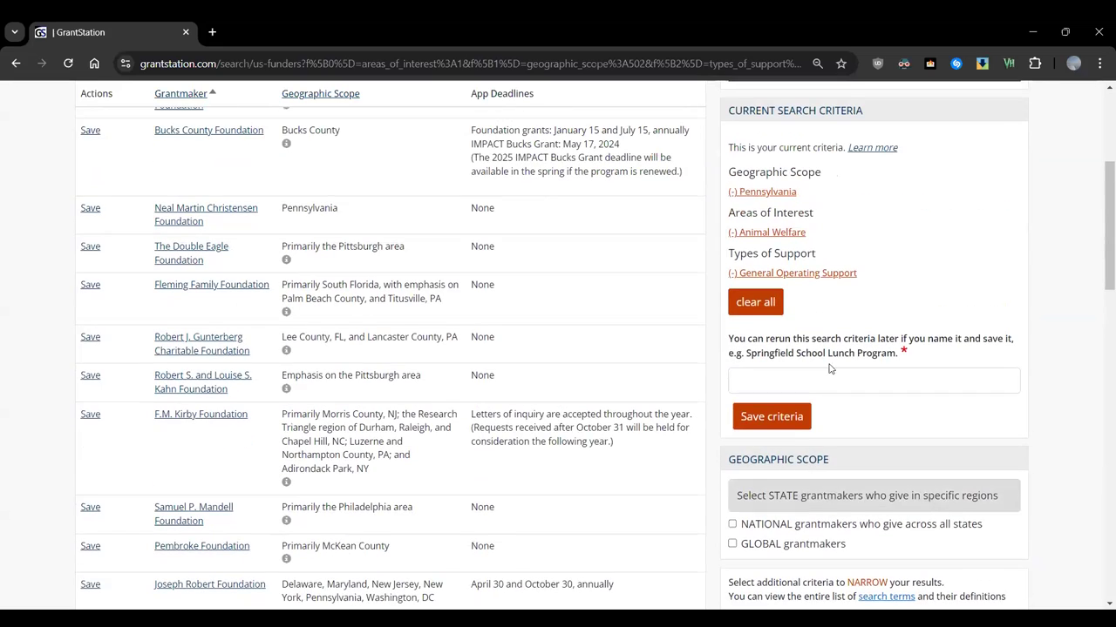
scroll(805, 361, "down", 6)
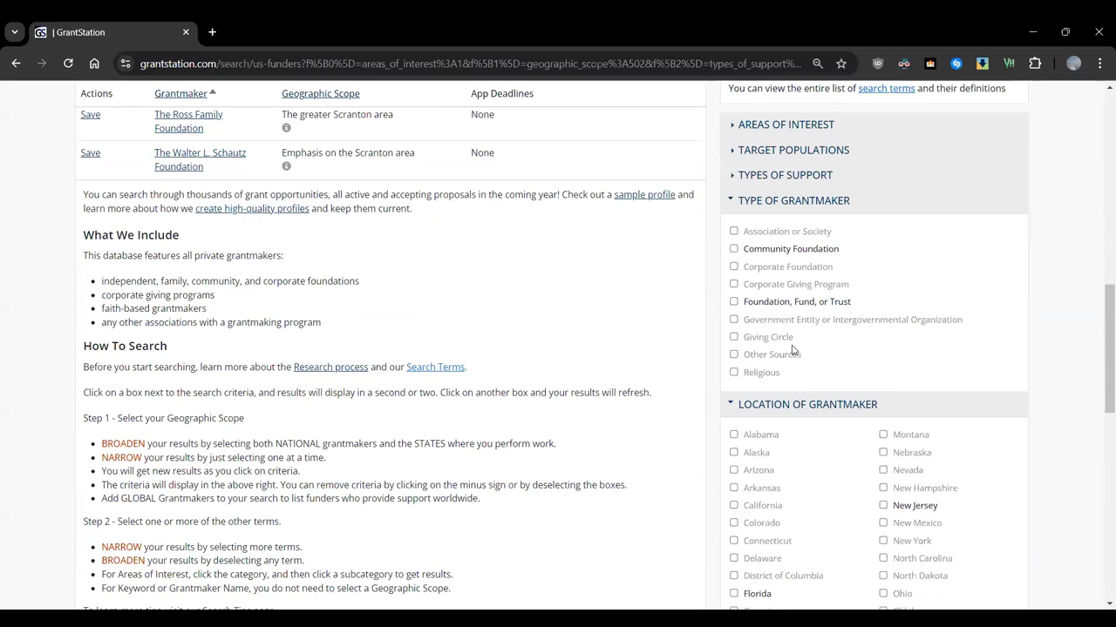
scroll(913, 358, "up", 6)
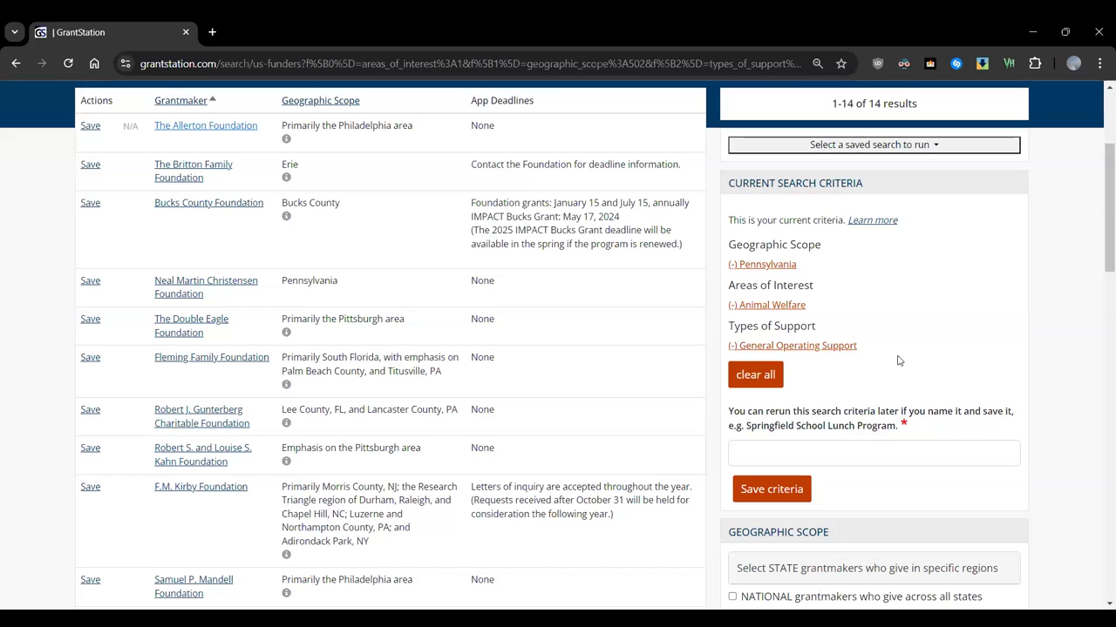
scroll(899, 361, "down", 6)
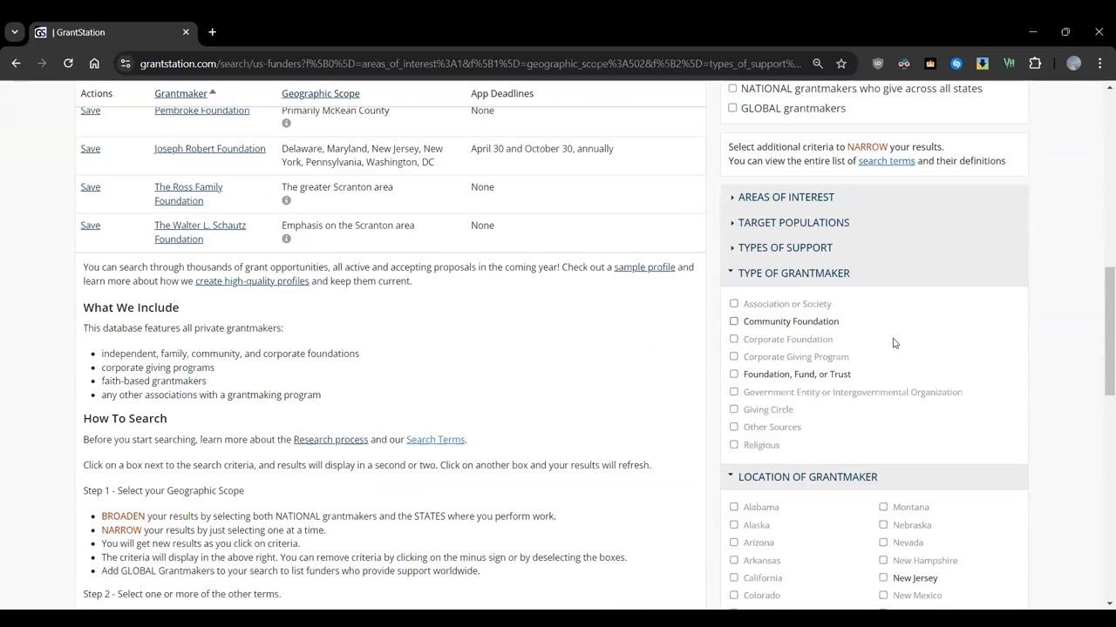
left_click(731, 274)
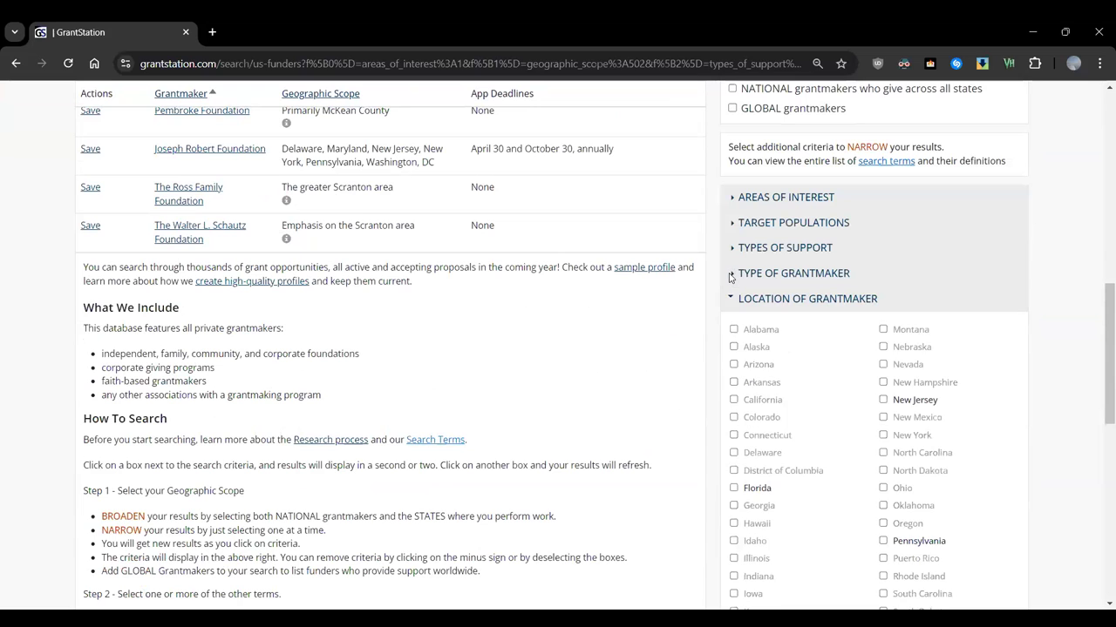
left_click(729, 301)
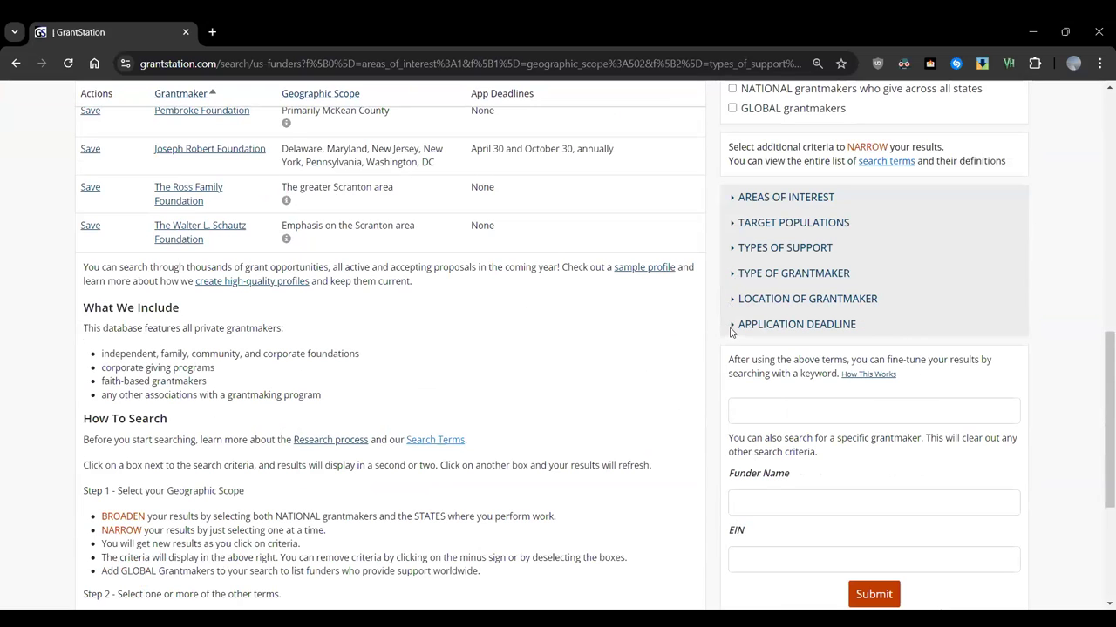
Expand the application deadline filter and review its options along with the keyword, funder name and EIN search fields
left_click(732, 326)
scroll(903, 315, "down", 1)
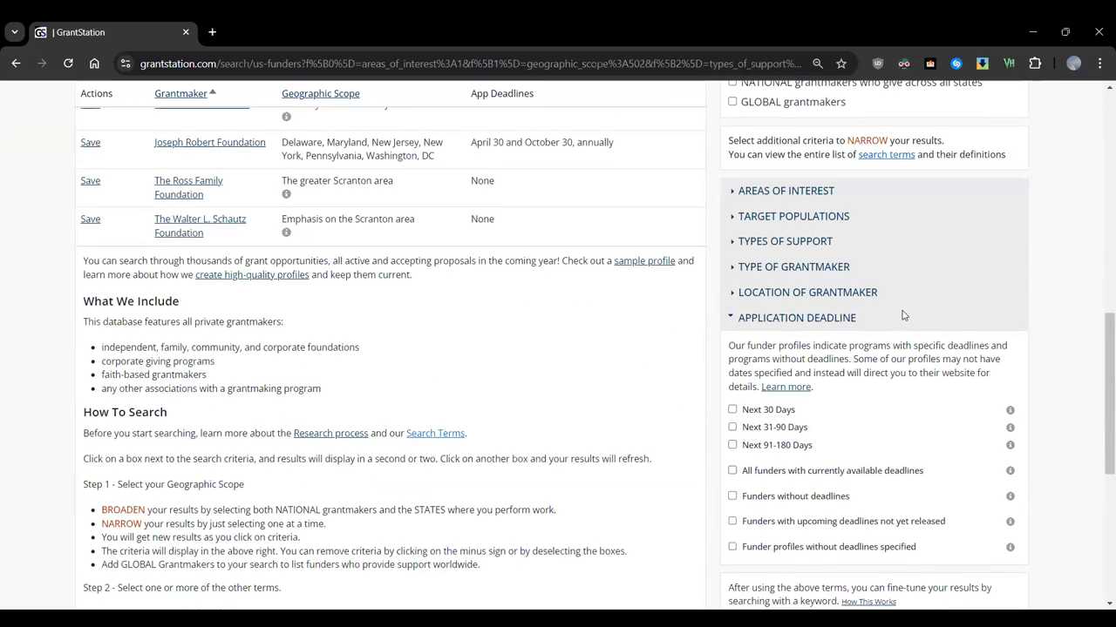
scroll(859, 252, "down", 1)
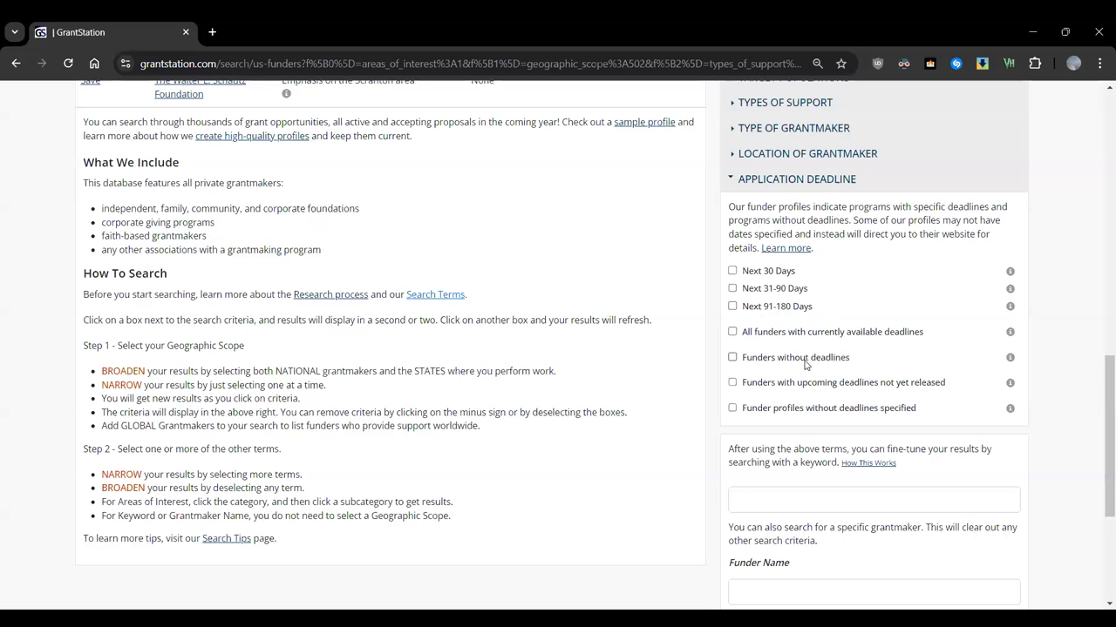
scroll(804, 364, "down", 2)
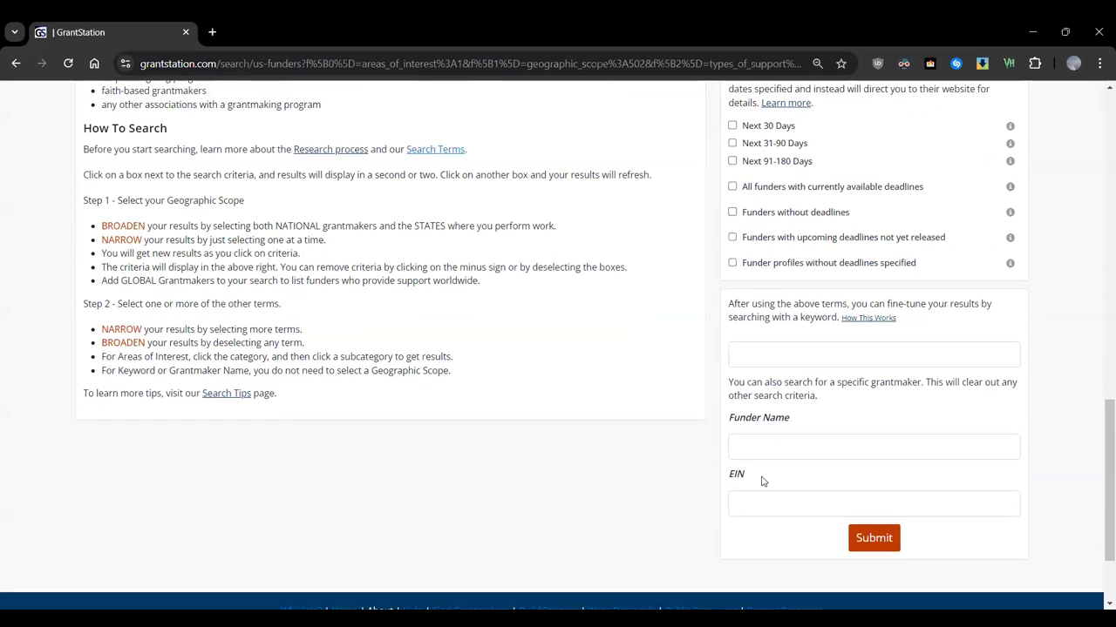
Broaden the geographic scope by adding national grantmakers who give across all states to the Pennsylvania search
scroll(761, 481, "up", 9)
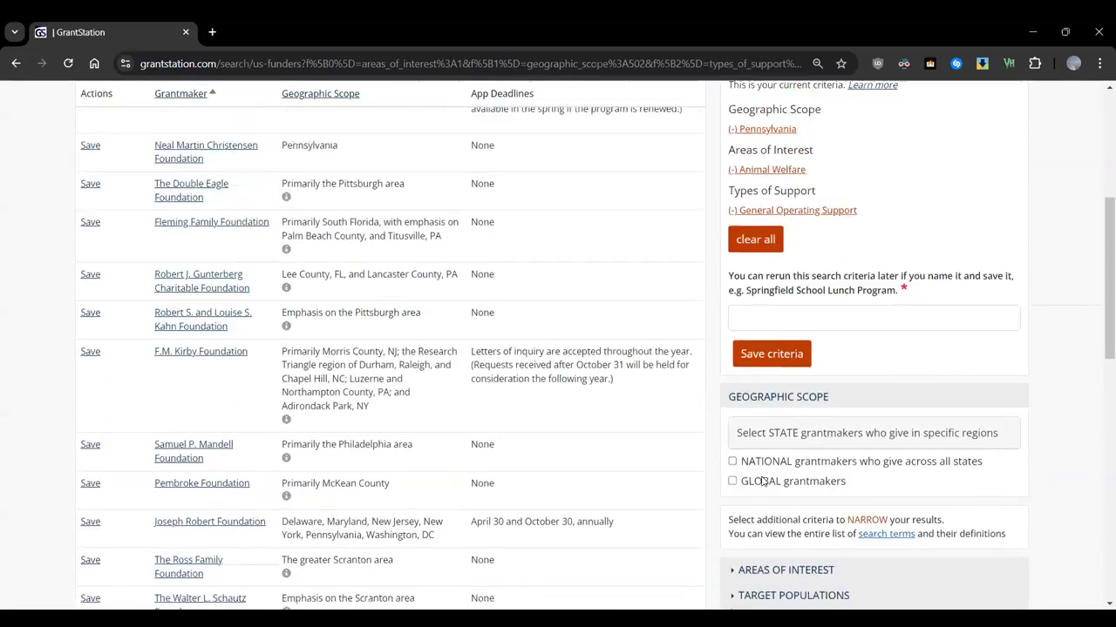
scroll(761, 480, "up", 5)
scroll(892, 480, "down", 3)
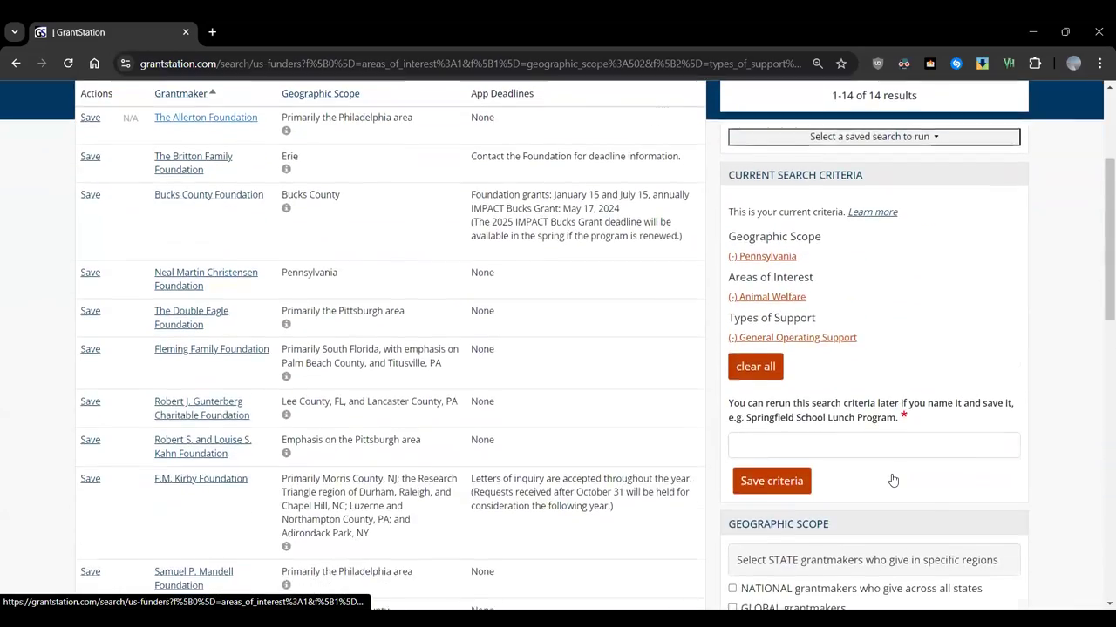
scroll(892, 480, "down", 2)
left_click(732, 444)
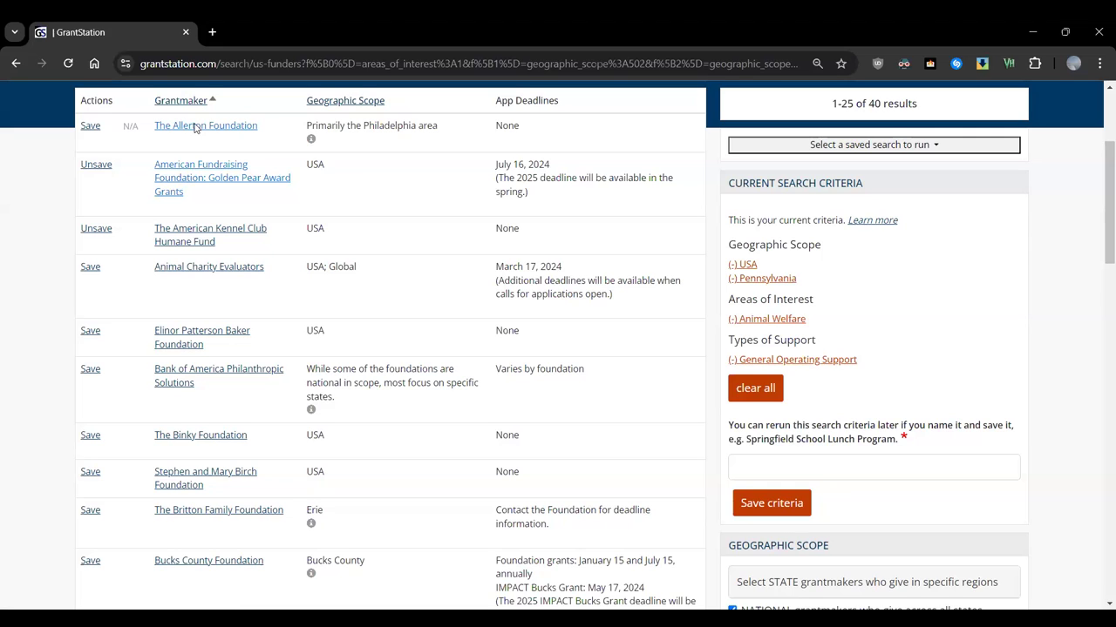
Look over the first grantmakers in the broadened results and open the American Fundraising Foundation: Golden Pear Award Grants profile
mouse_move(195, 128)
scroll(144, 198, "down", 2)
scroll(144, 199, "up", 2)
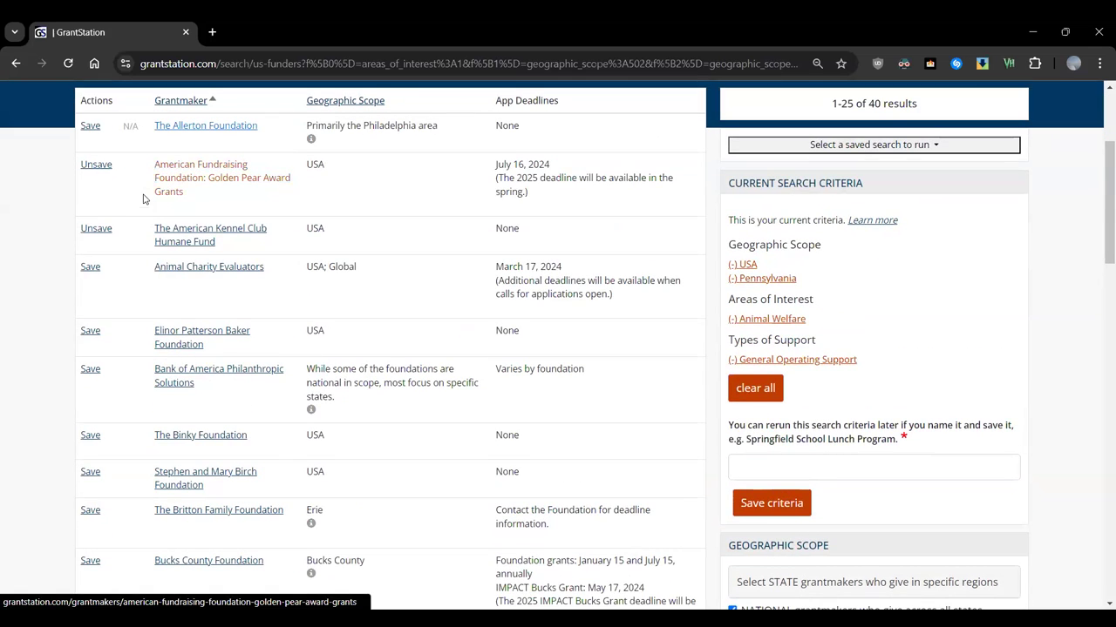
scroll(144, 199, "up", 1)
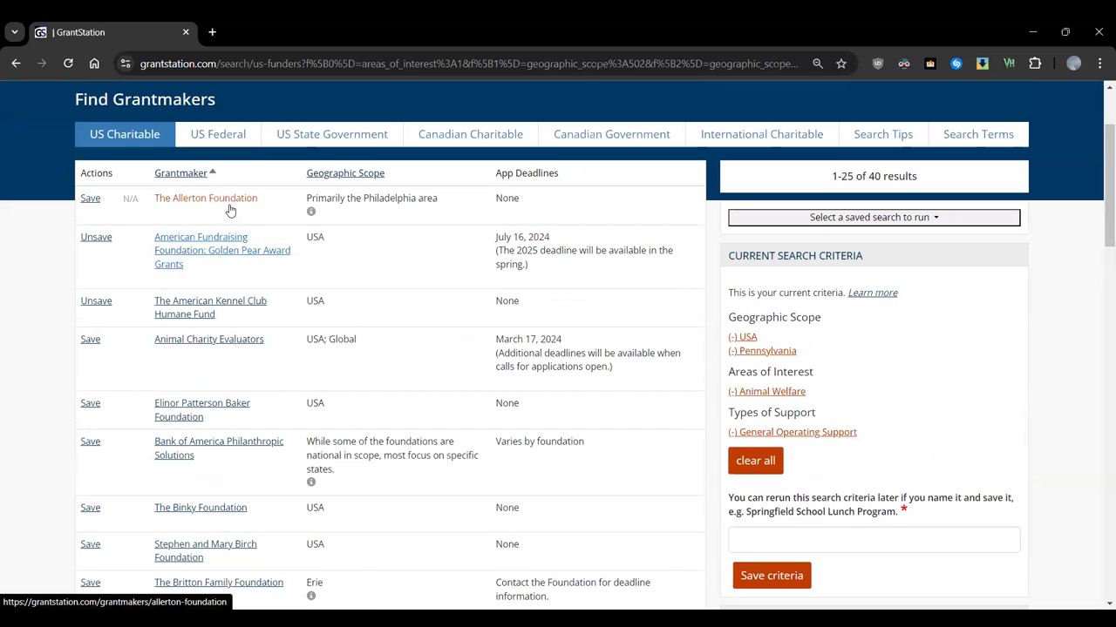
scroll(539, 283, "up", 1)
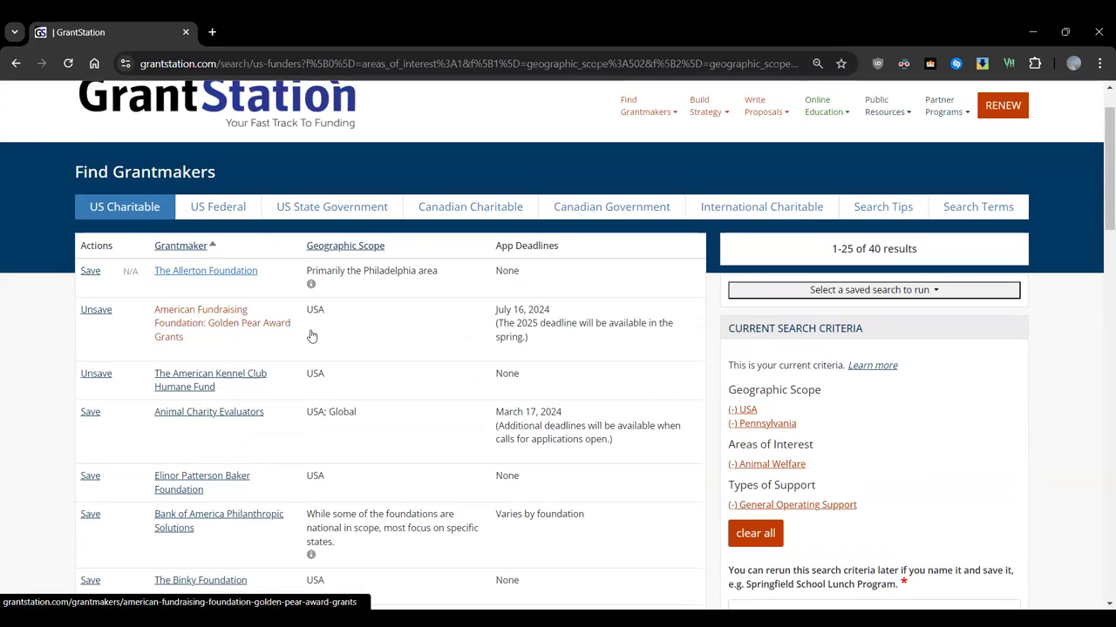
left_click(187, 334)
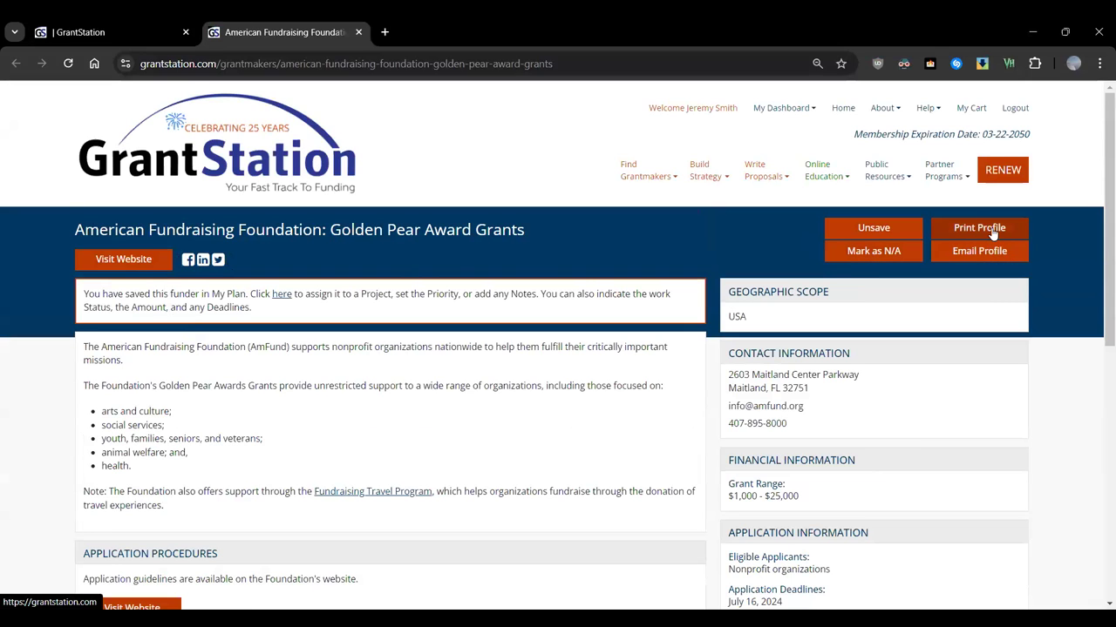
Examine the funder profile's description, application procedures, contact and financial information, deadlines, grants history and last update
scroll(556, 304, "down", 1)
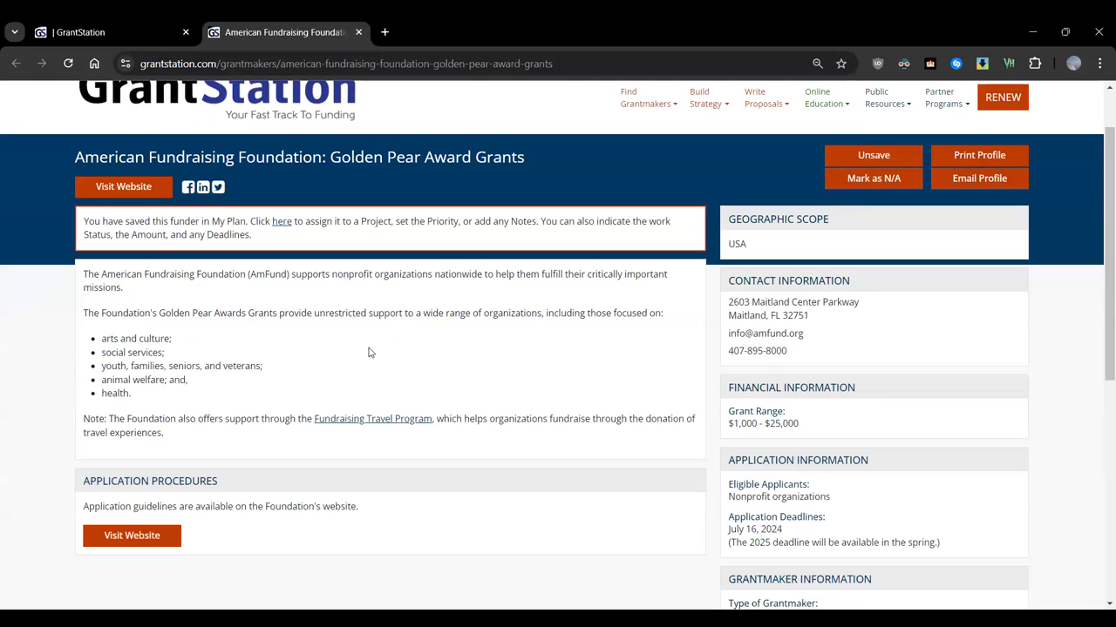
scroll(275, 357, "down", 2)
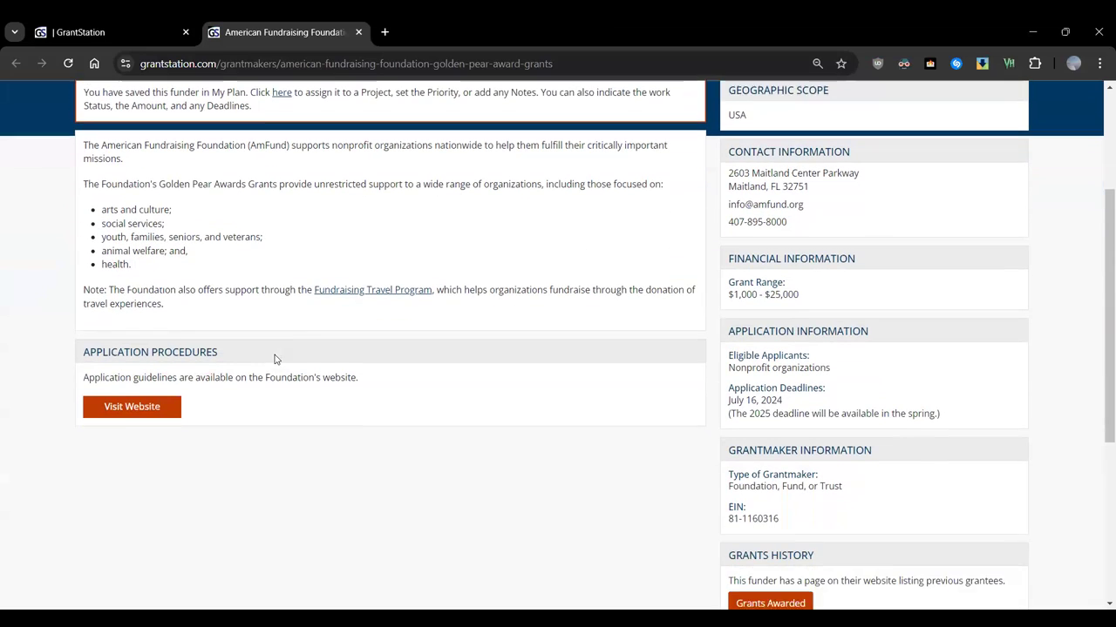
scroll(264, 391, "up", 3)
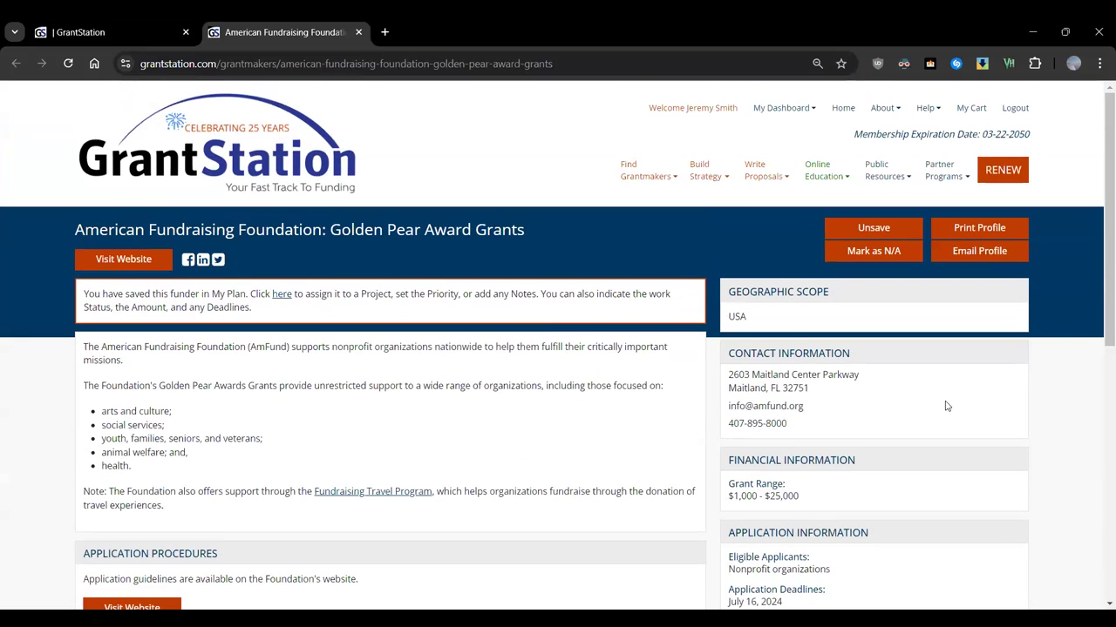
scroll(947, 406, "down", 2)
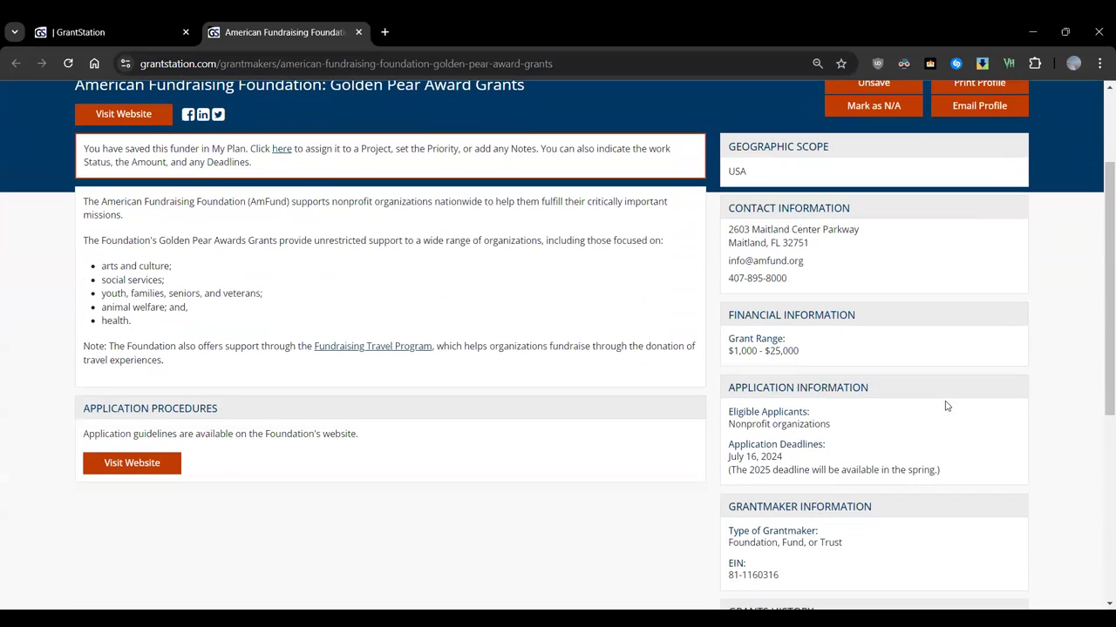
scroll(947, 406, "down", 1)
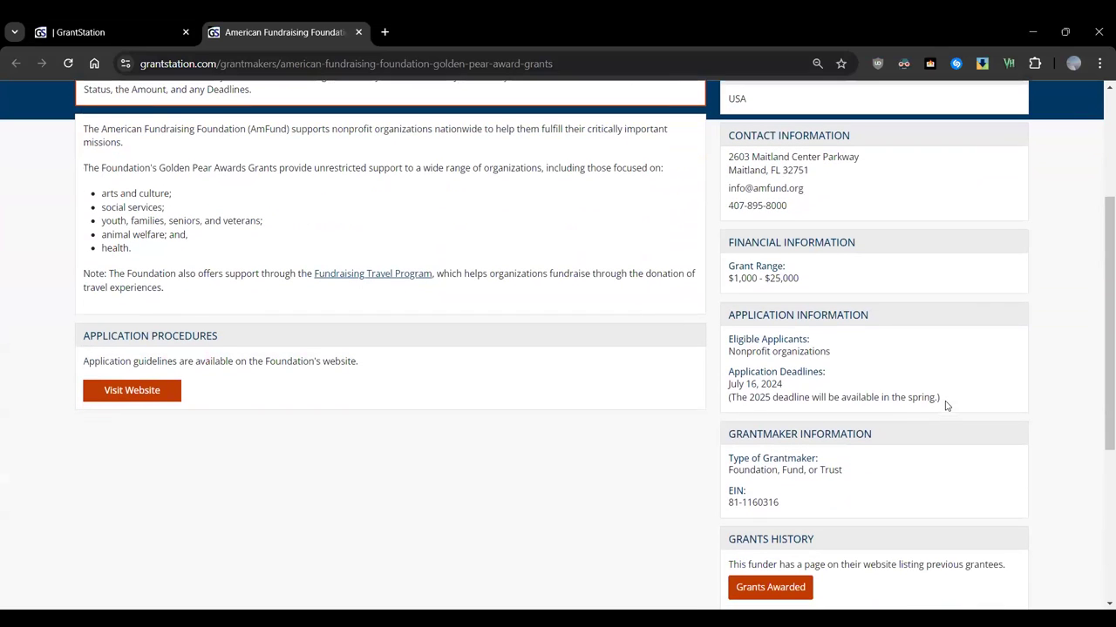
scroll(946, 406, "down", 2)
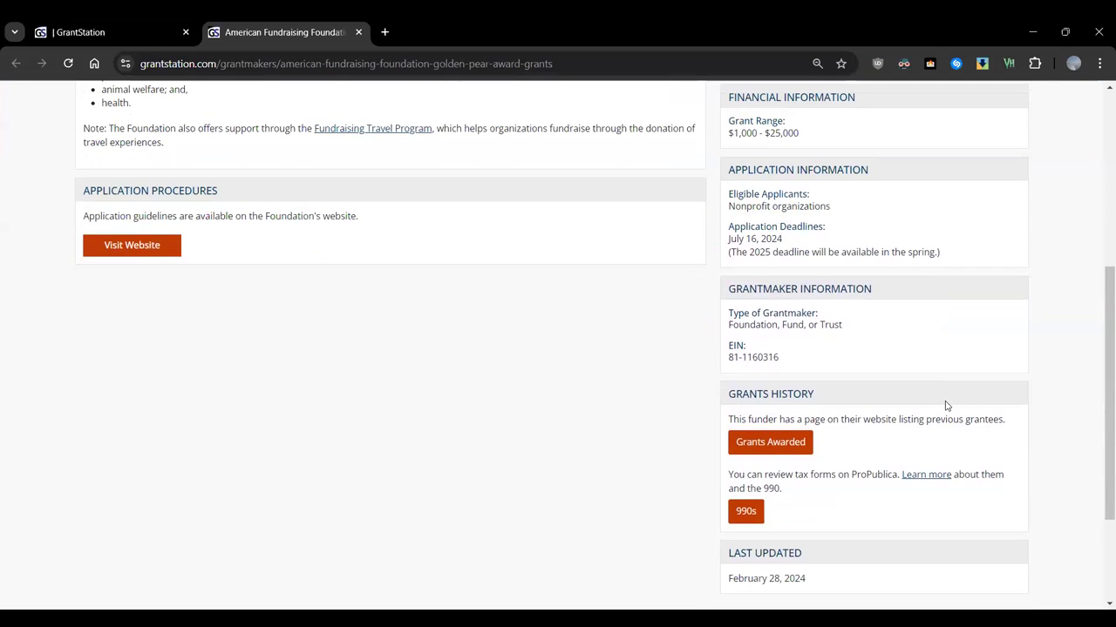
scroll(947, 406, "down", 1)
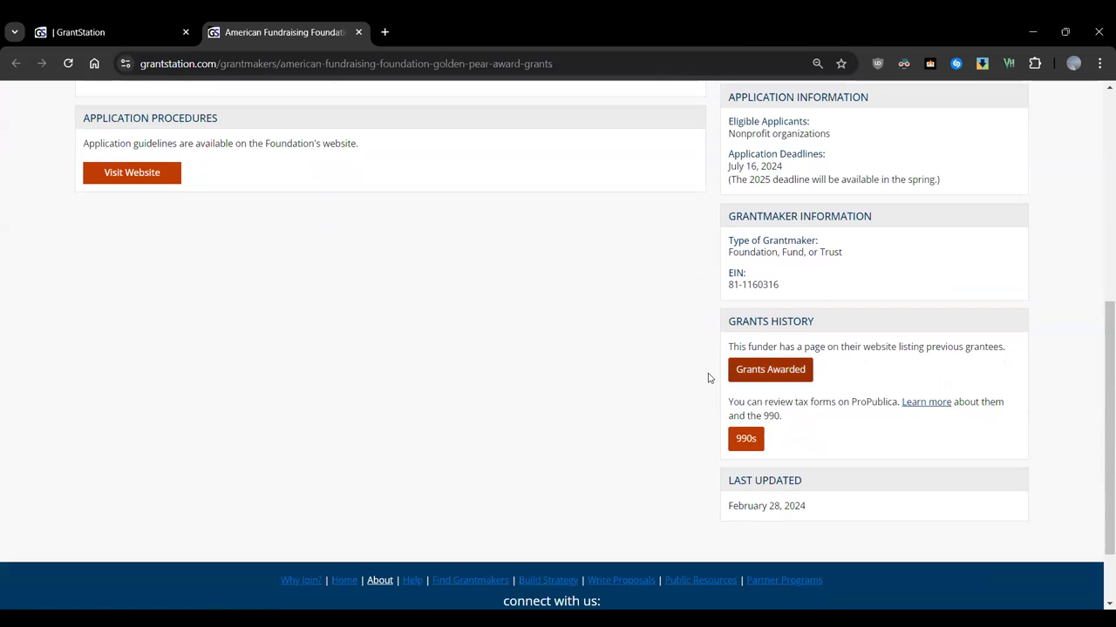
scroll(530, 374, "up", 5)
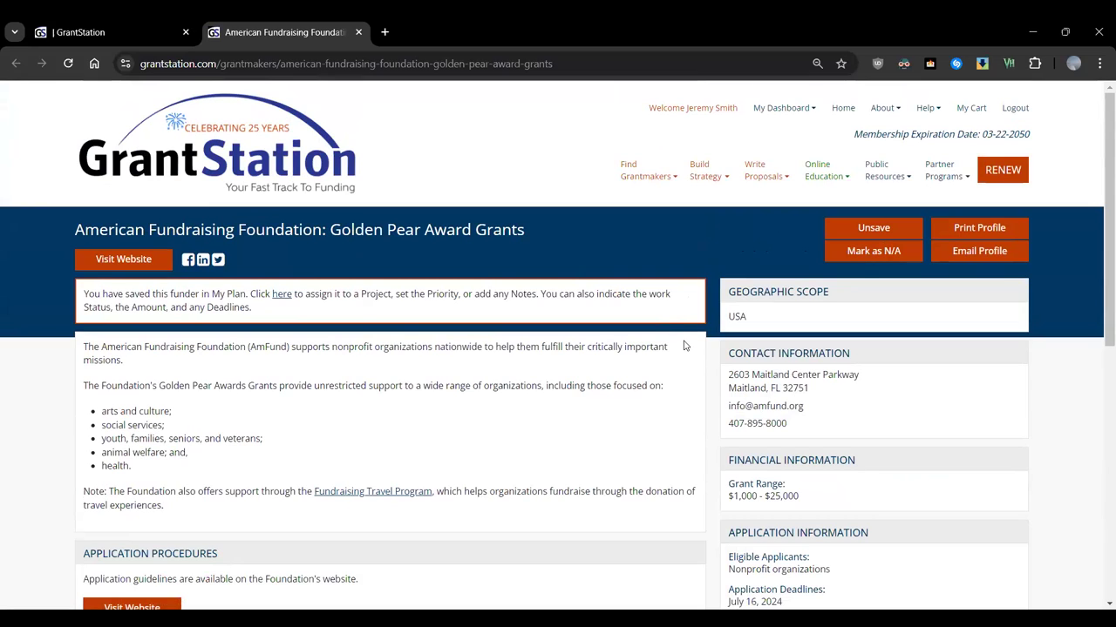
Open the dashboard's Projects page and review its guidance and the list of existing projects
mouse_move(789, 111)
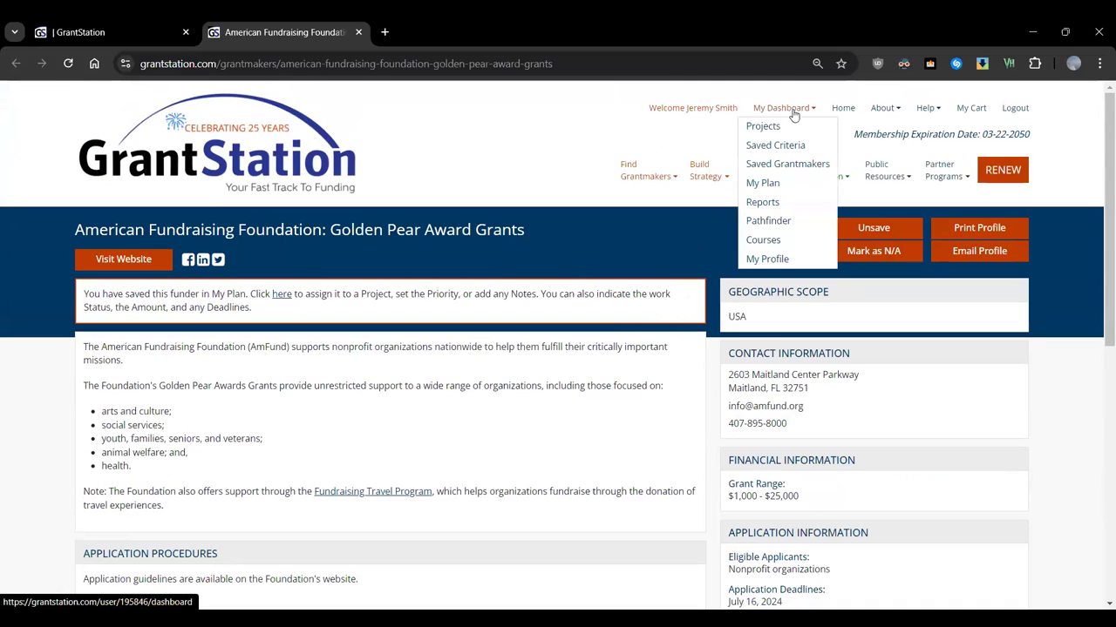
left_click(767, 129)
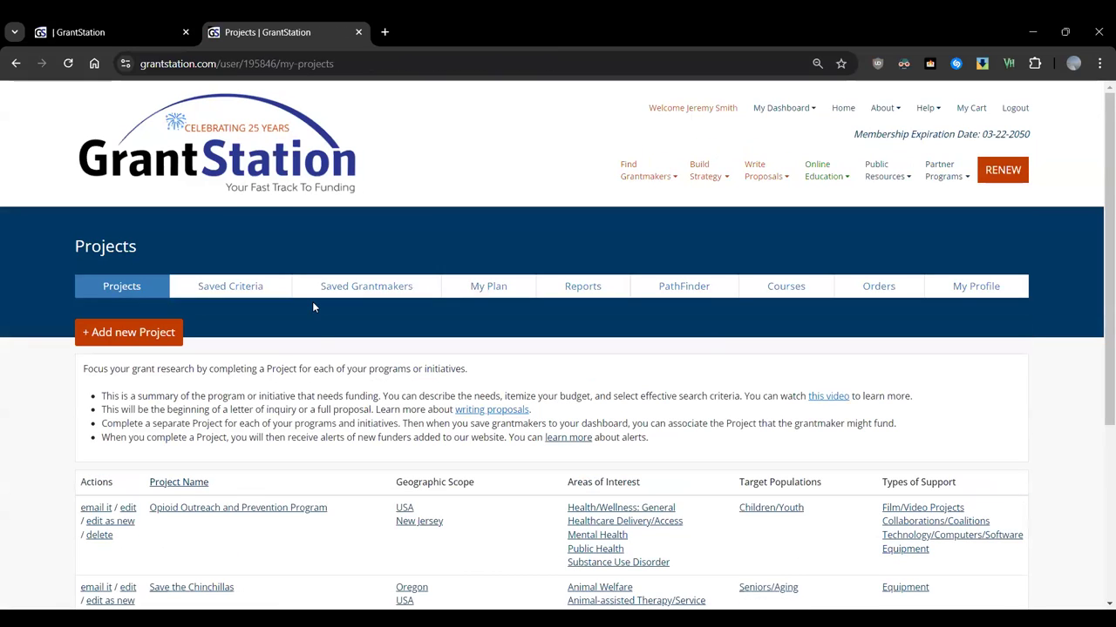
scroll(303, 355, "down", 1)
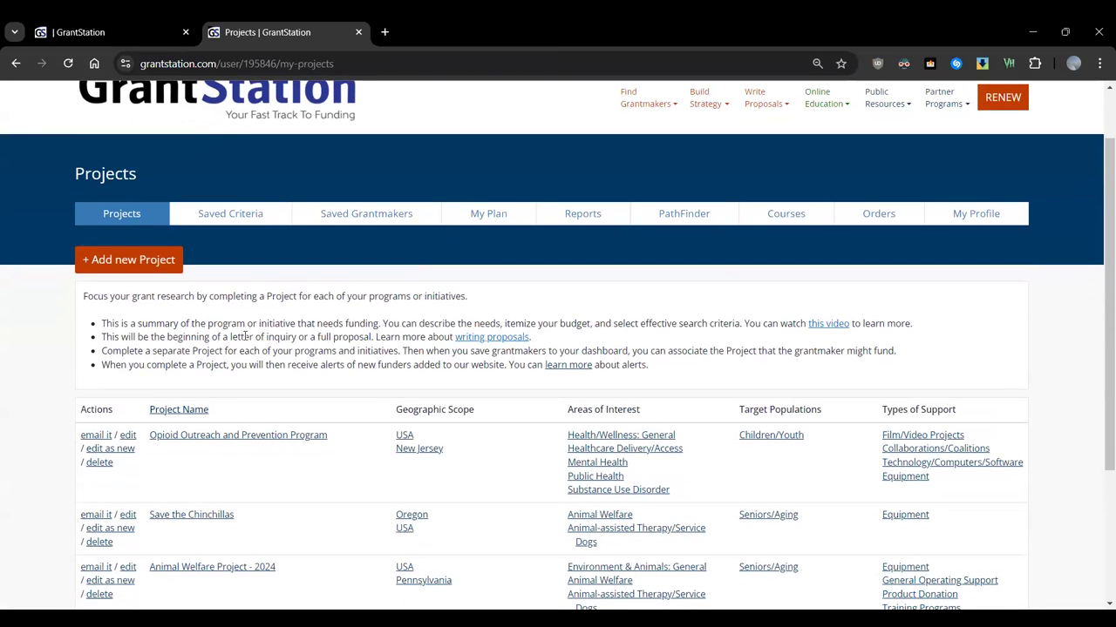
scroll(234, 320, "up", 1)
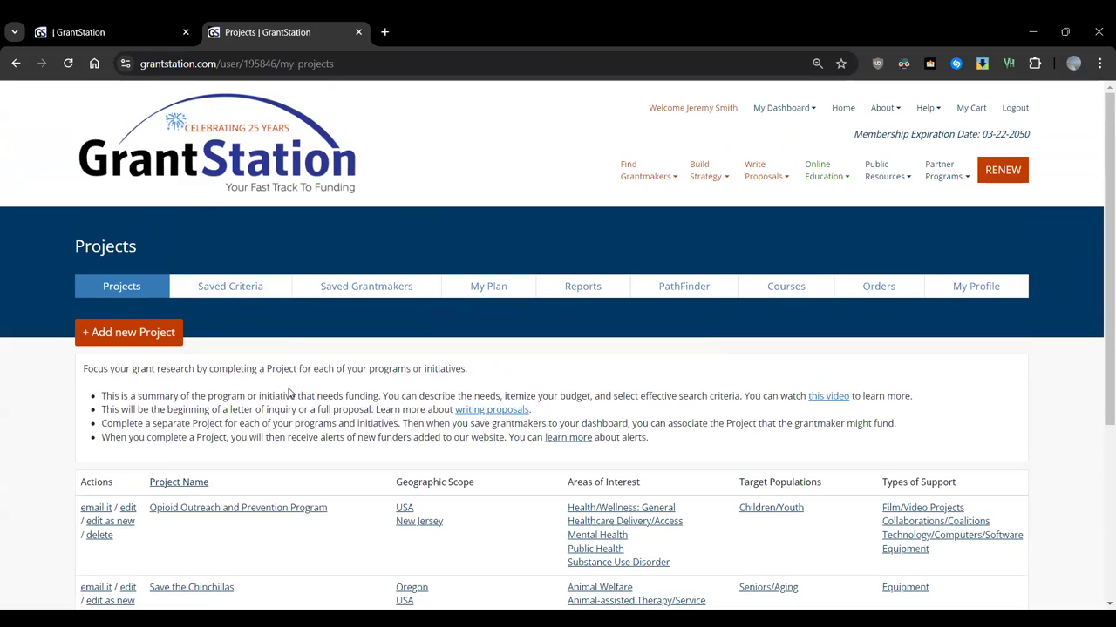
Review the dashboard's Saved Criteria and the editable fields of the Product Donation - Animal Welfare search, discarding any changes
left_click(233, 289)
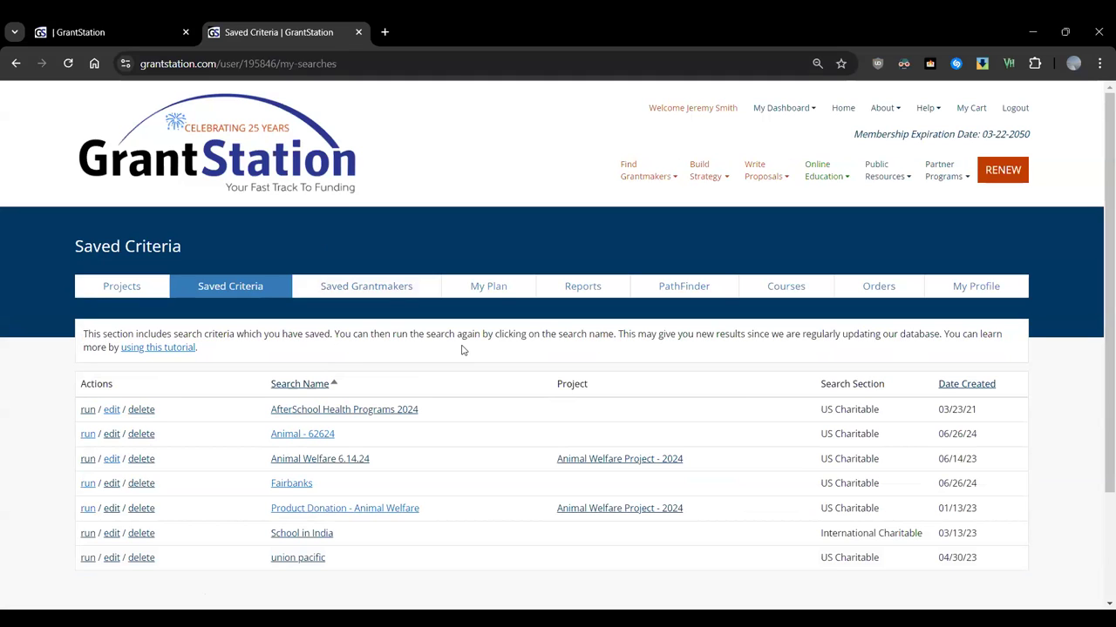
scroll(463, 350, "down", 1)
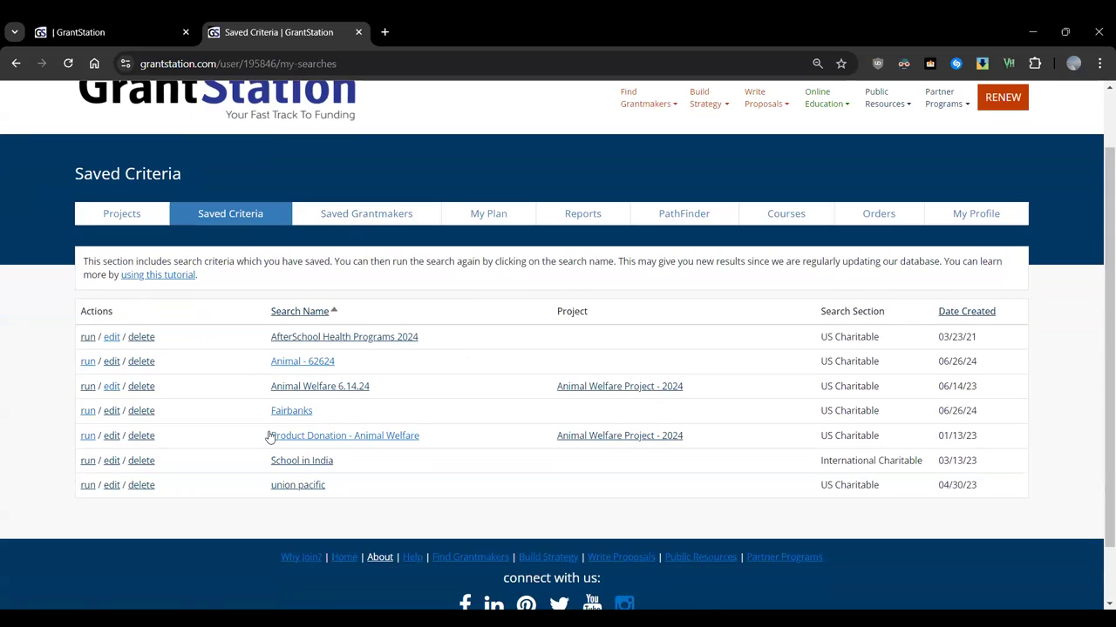
left_click(111, 437)
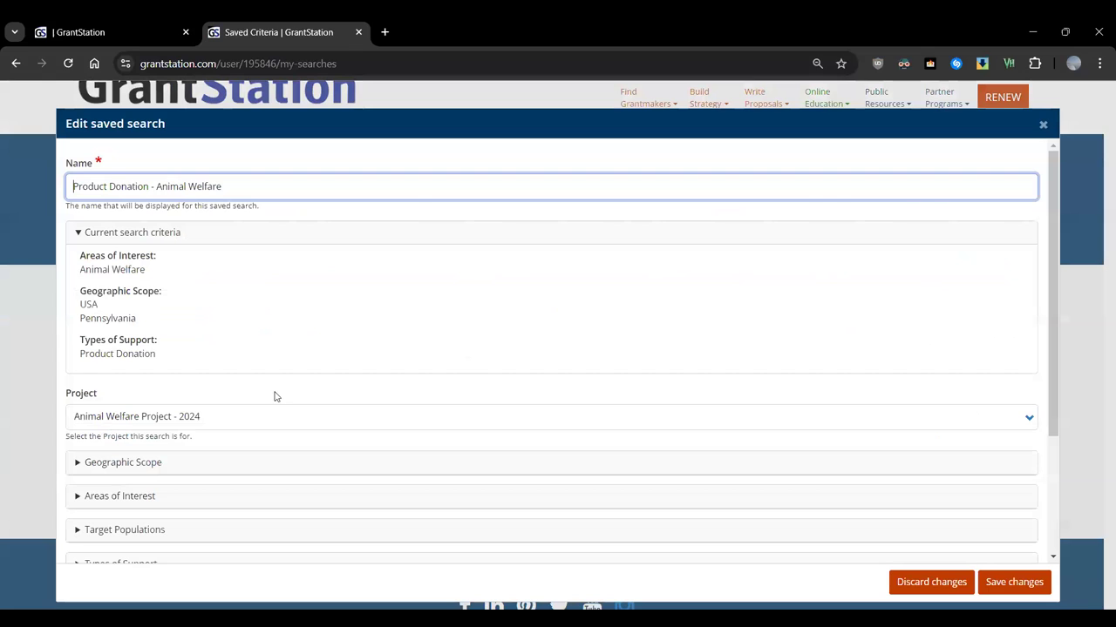
scroll(172, 267, "down", 2)
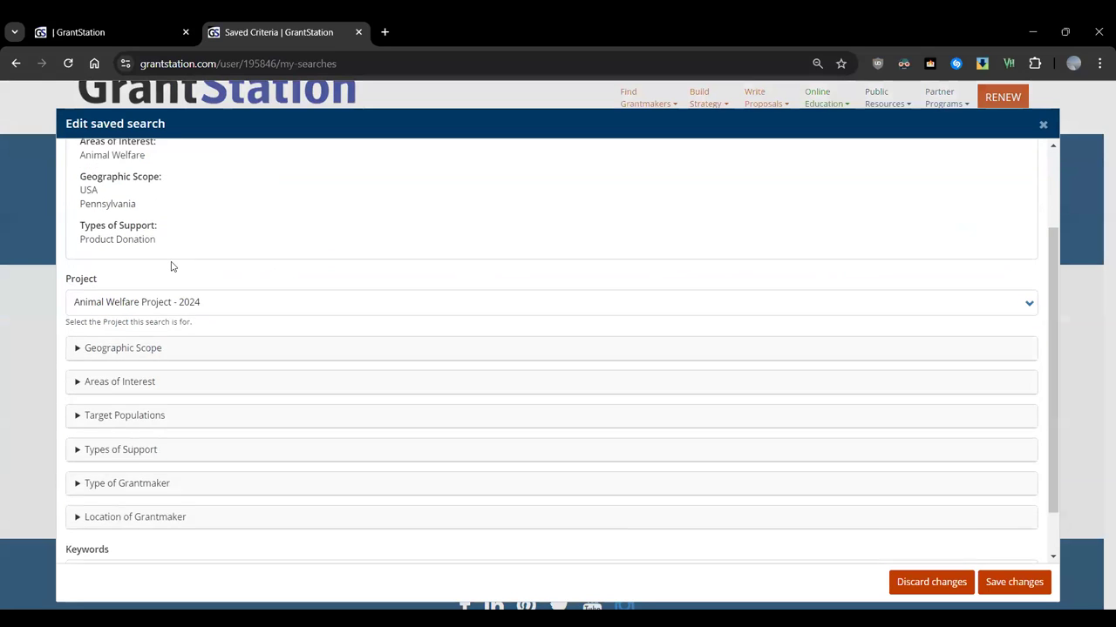
scroll(172, 267, "down", 1)
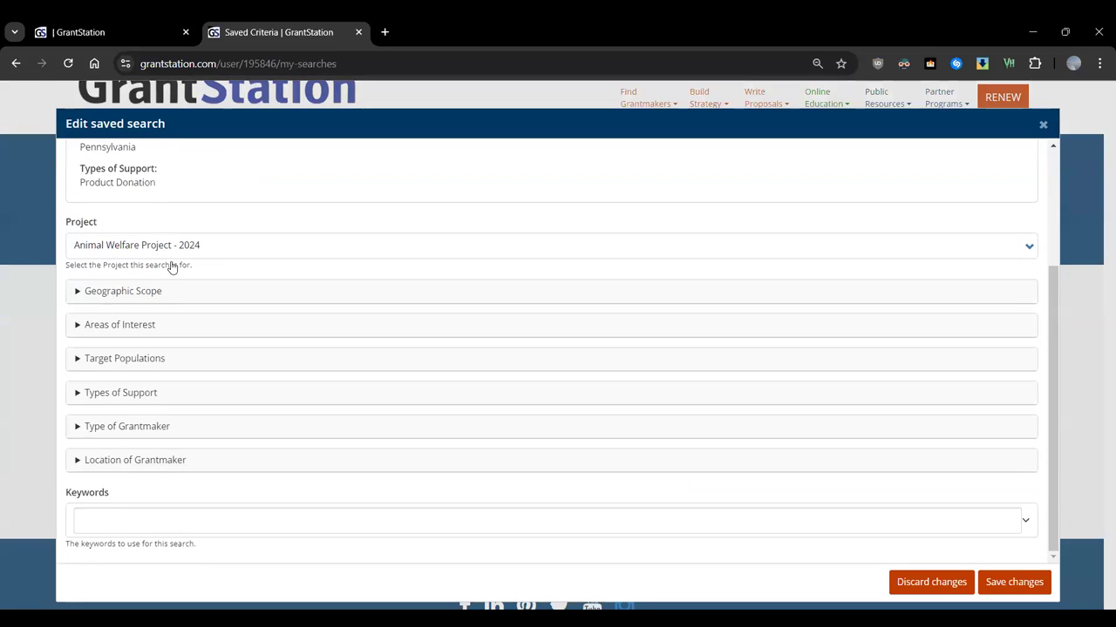
scroll(171, 267, "up", 3)
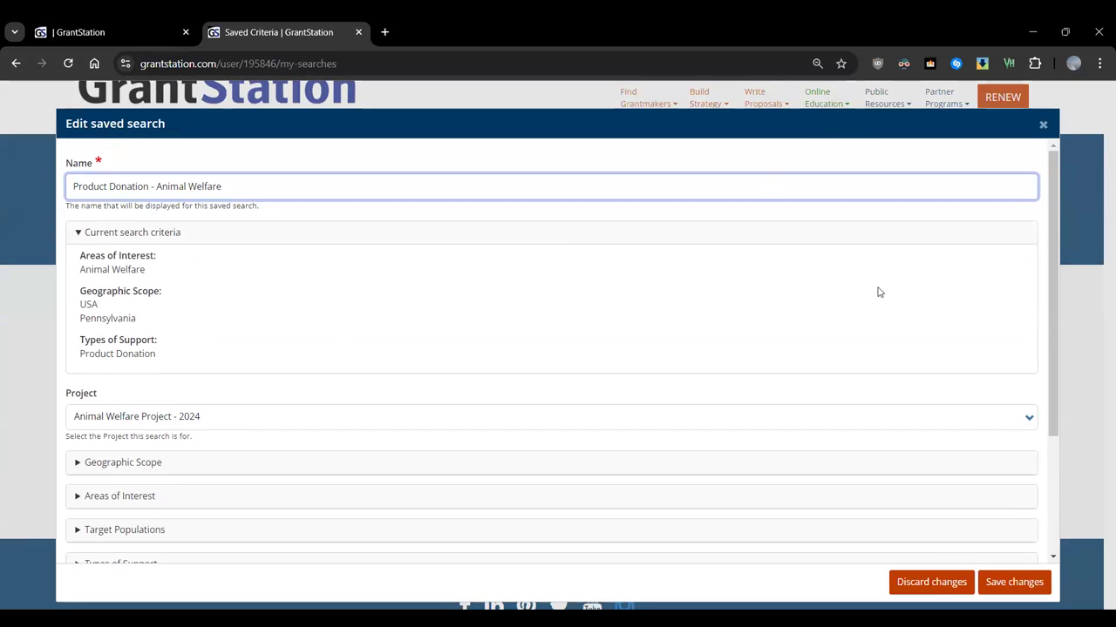
left_click(949, 583)
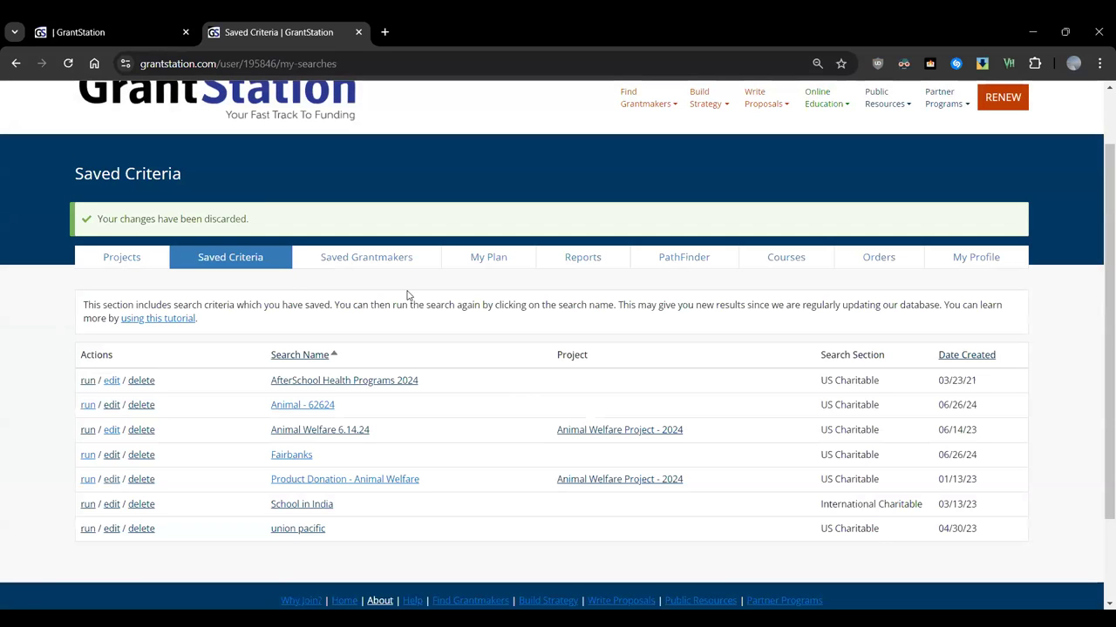
Open the Saved Grantmakers list and examine the project, priority and deadline for American Fundraising Foundation: Golden Pear Award Grants
left_click(376, 258)
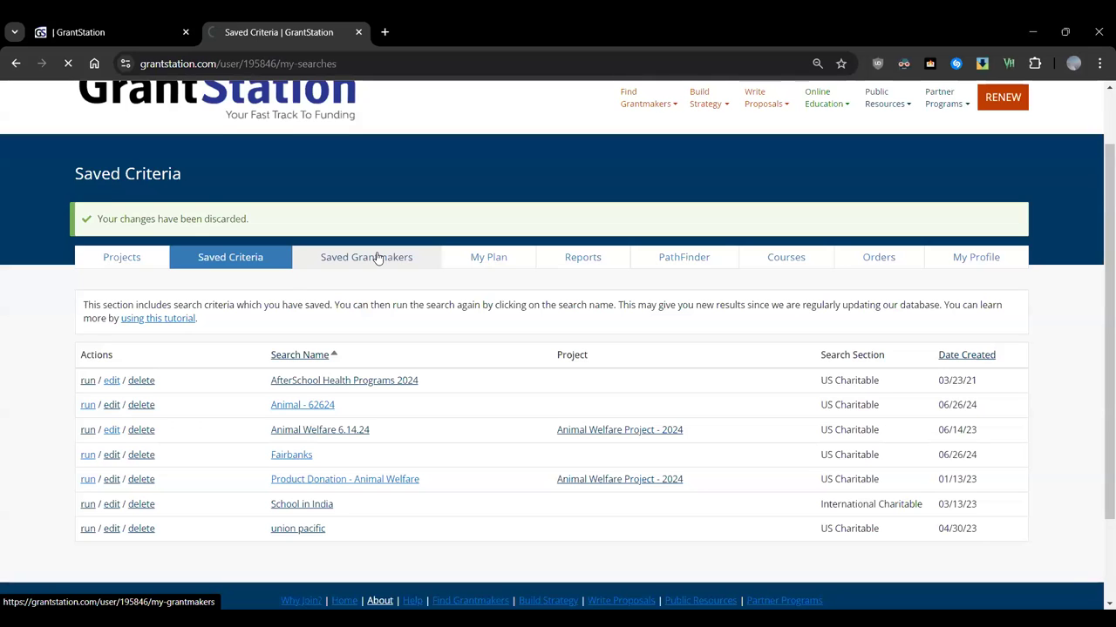
scroll(366, 313, "down", 3)
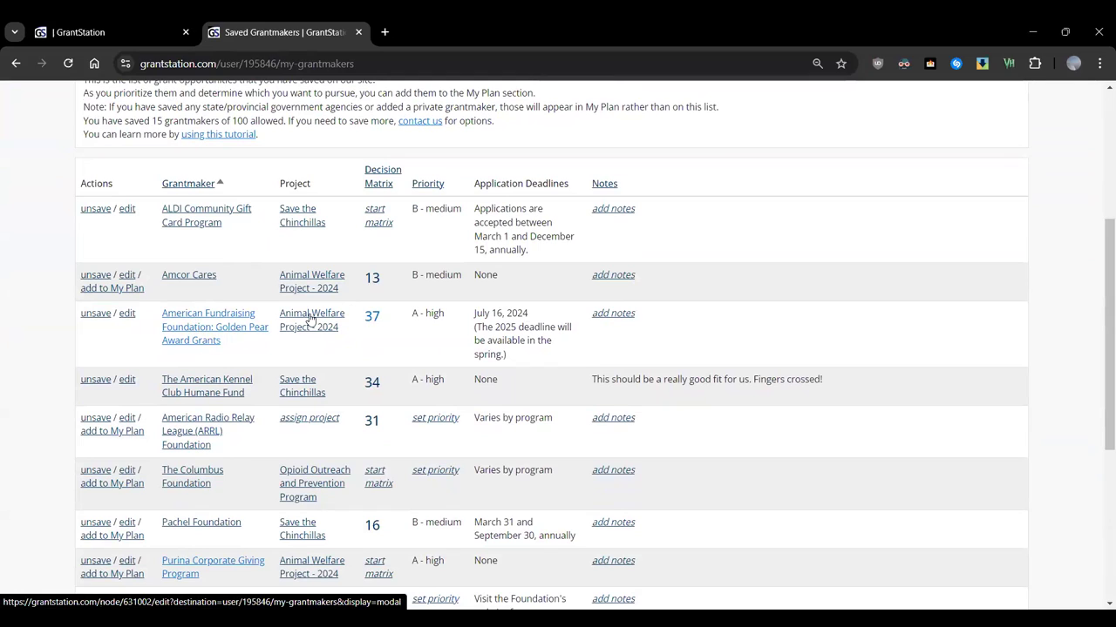
left_click_drag(452, 317, 413, 318)
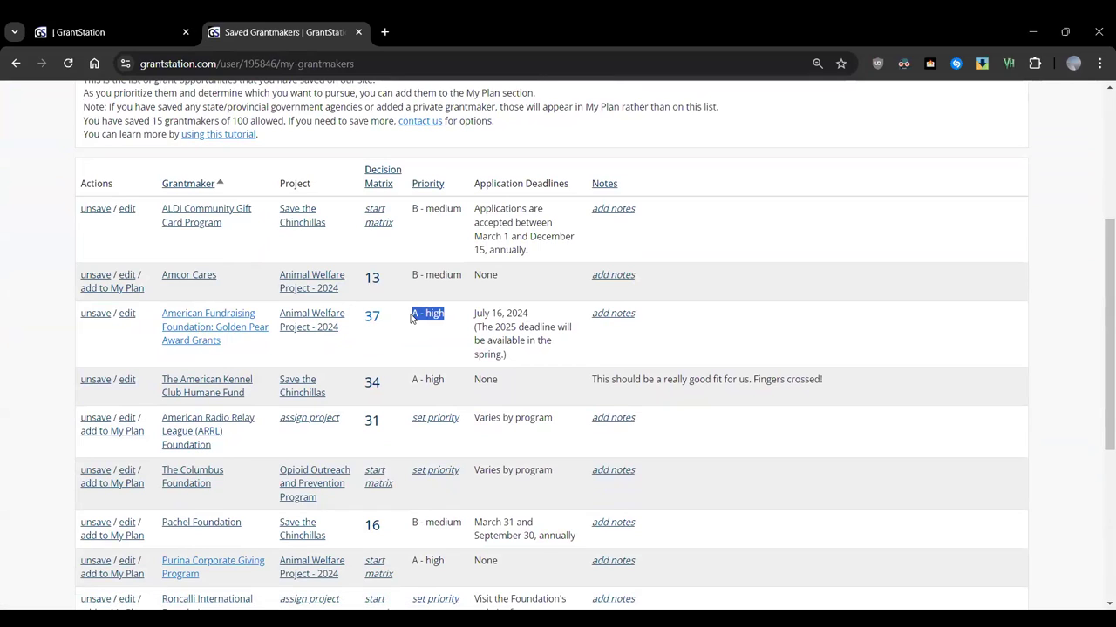
left_click_drag(528, 316, 469, 317)
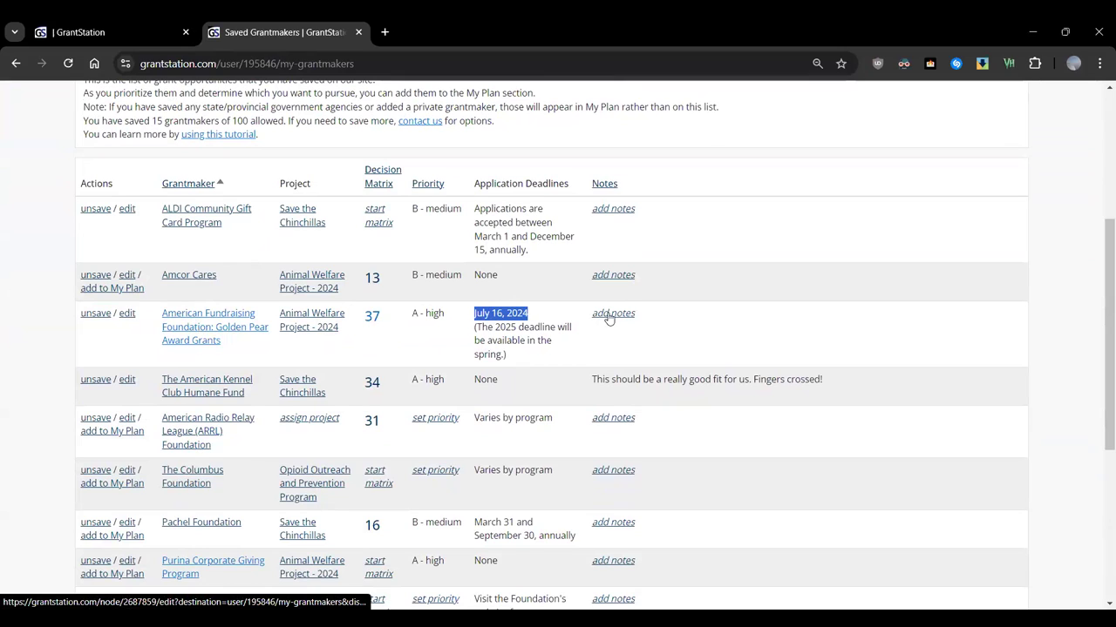
left_click(488, 333)
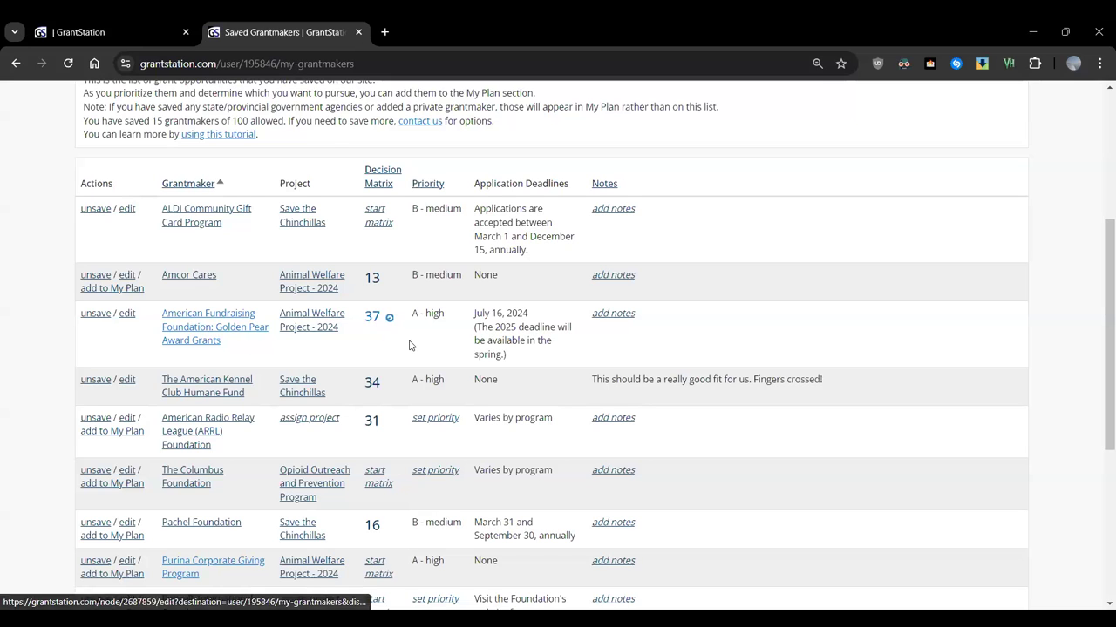
Open the Golden Pear Award Grants decision matrix and review its scoring guide, mandatory criteria and the rating choices for geographic giving area
left_click(377, 319)
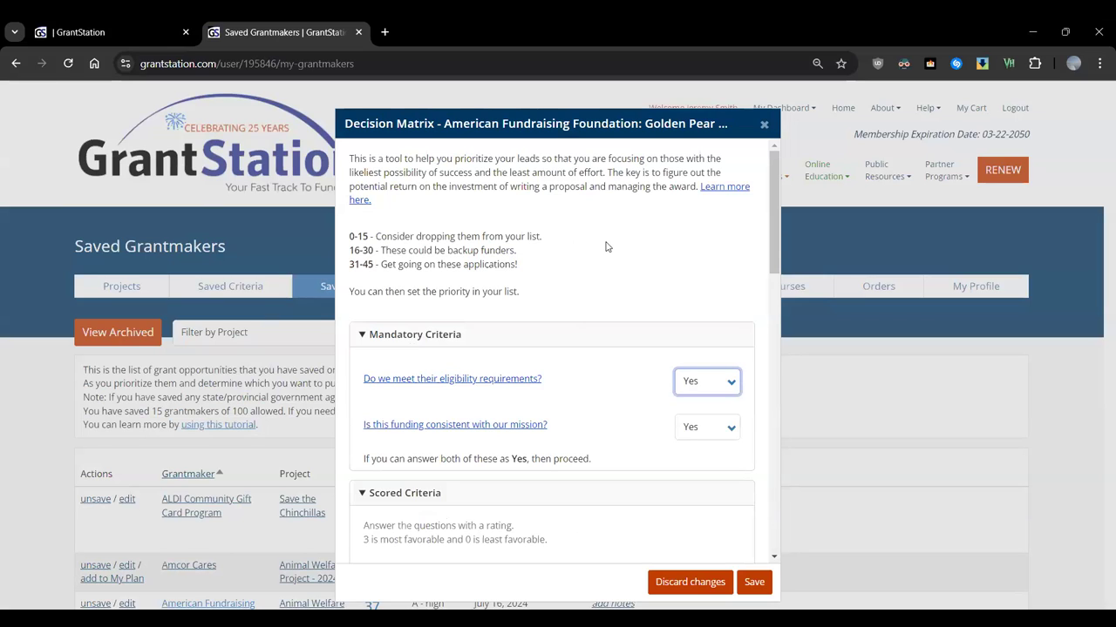
scroll(607, 247, "down", 2)
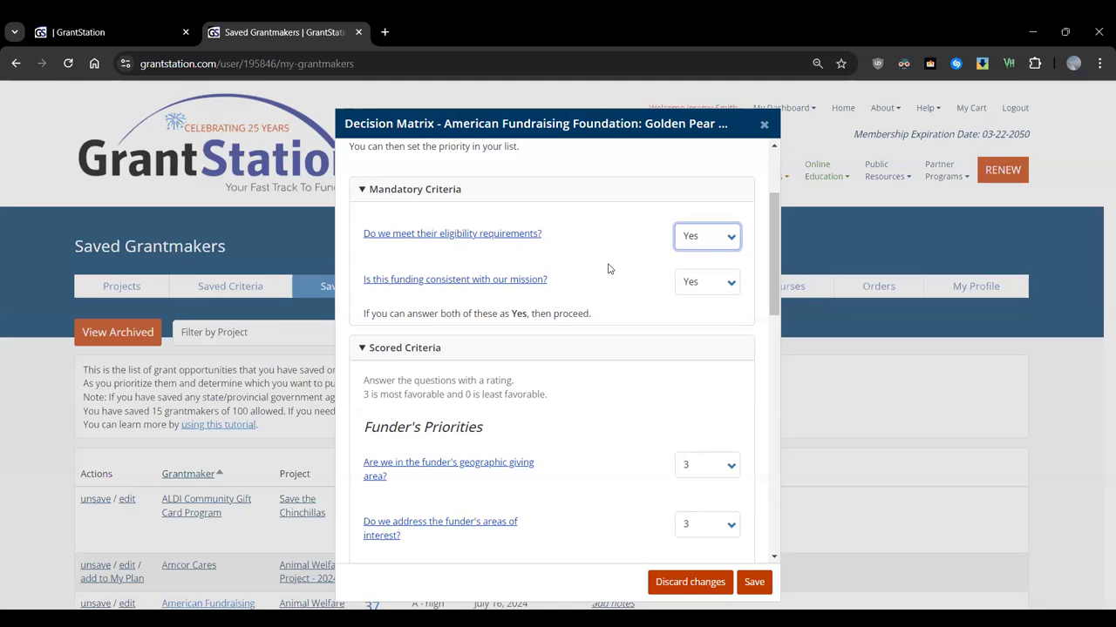
scroll(608, 268, "down", 3)
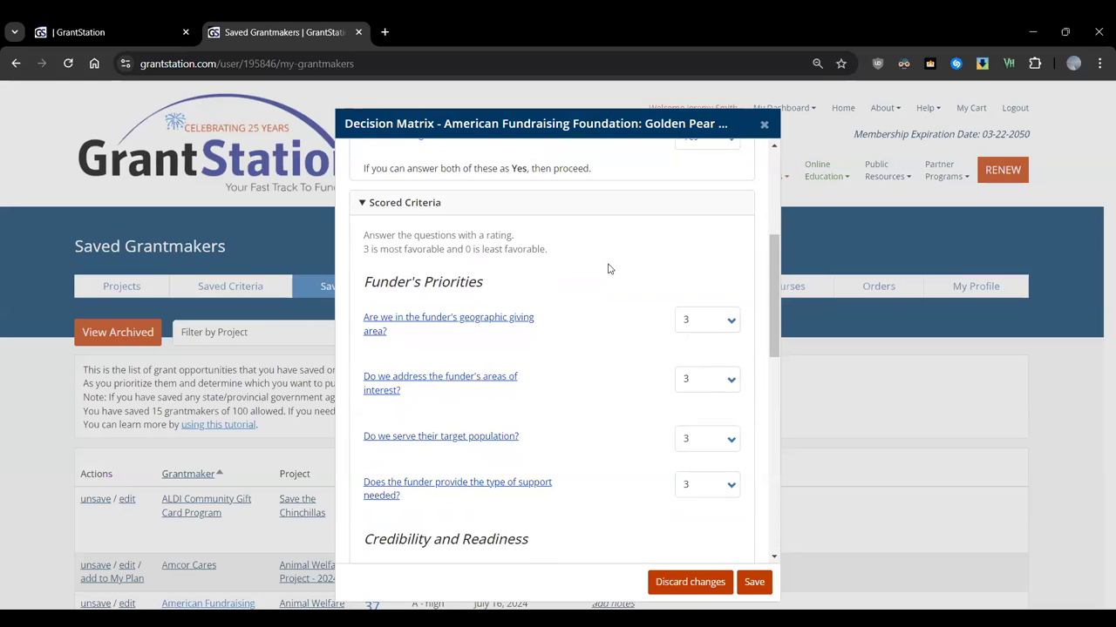
left_click(732, 323)
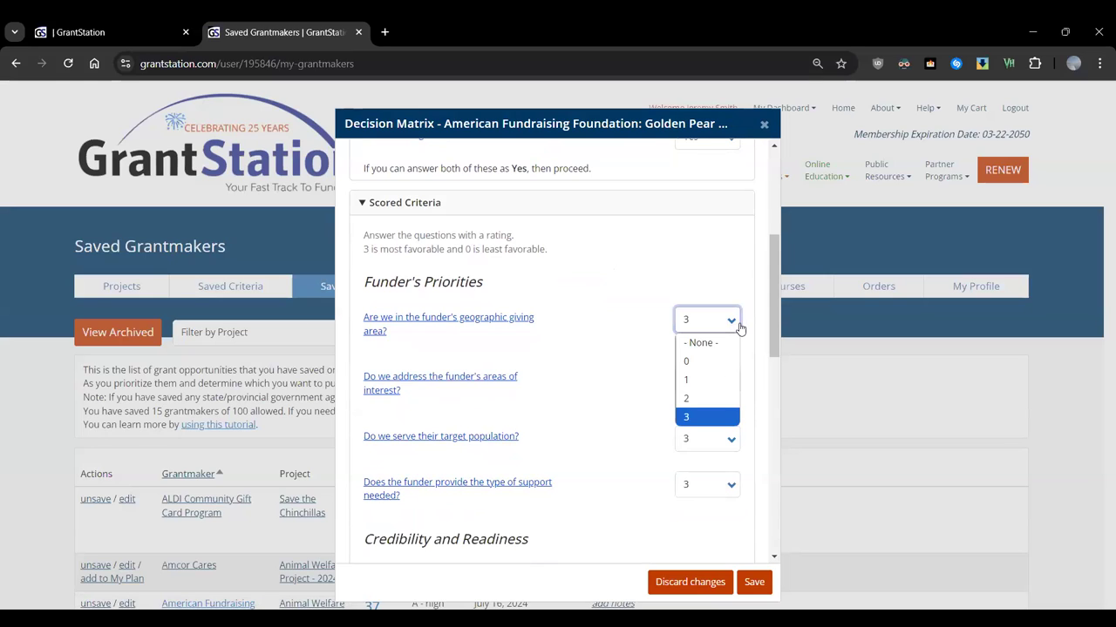
left_click(617, 254)
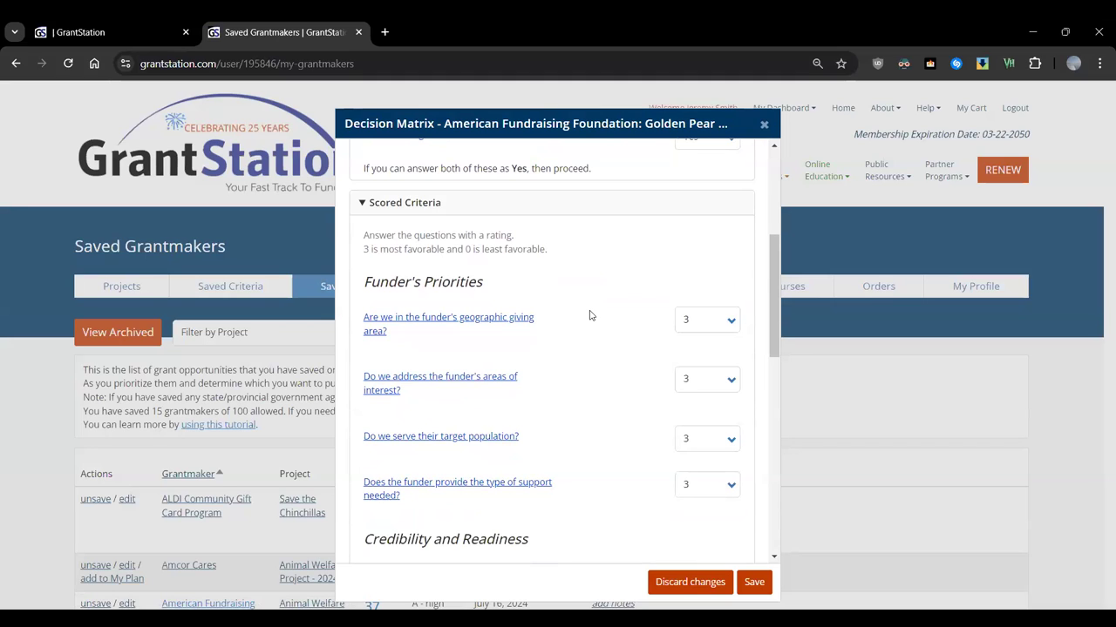
Review the matrix's scored questions on funder's priorities, credibility and readiness, and effort and timing, and save the matrix
scroll(599, 307, "down", 1)
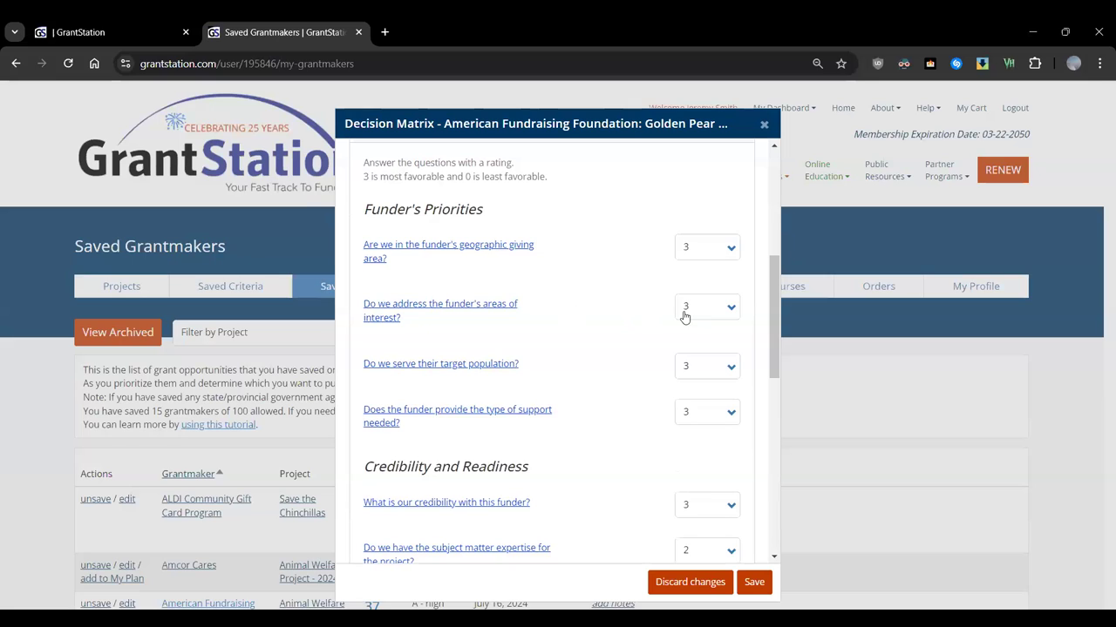
scroll(607, 312, "down", 1)
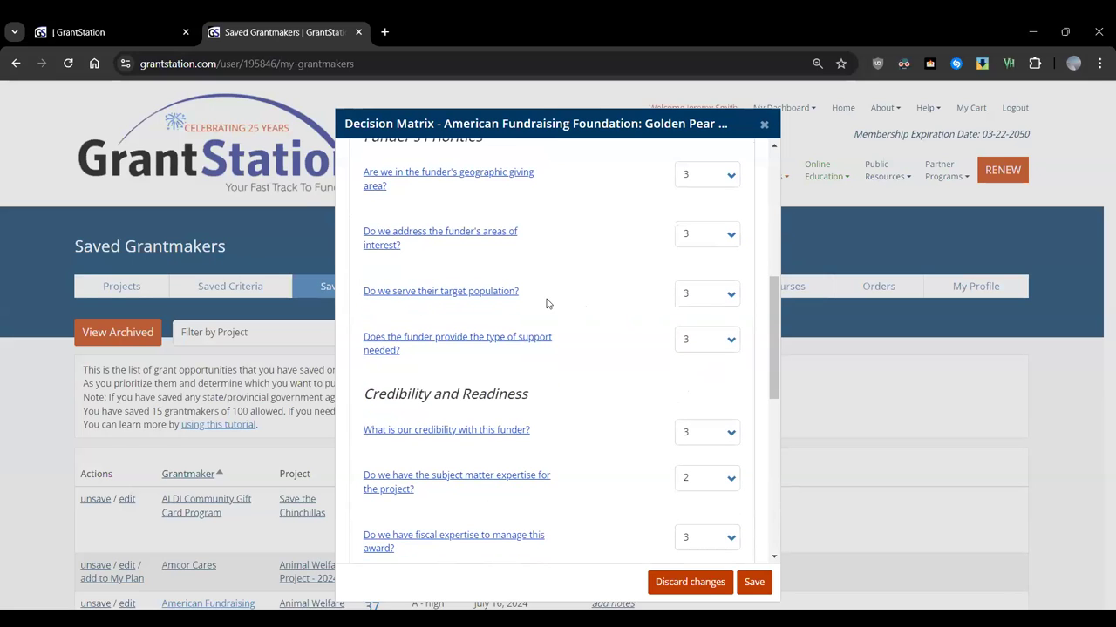
scroll(584, 268, "down", 1)
scroll(584, 267, "down", 1)
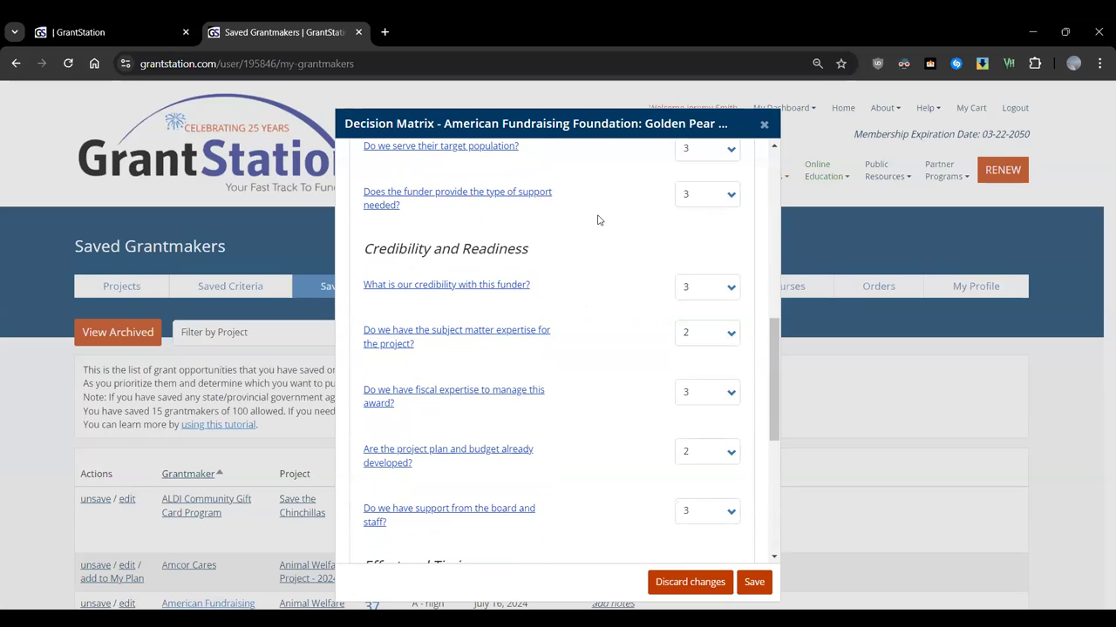
scroll(613, 222, "down", 1)
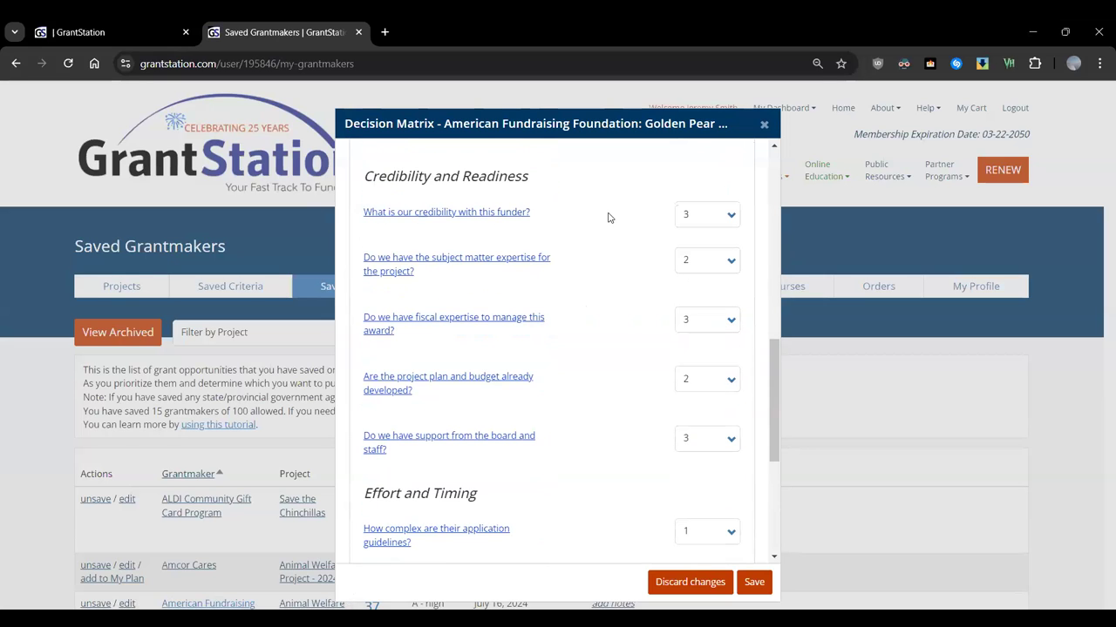
scroll(610, 222, "down", 2)
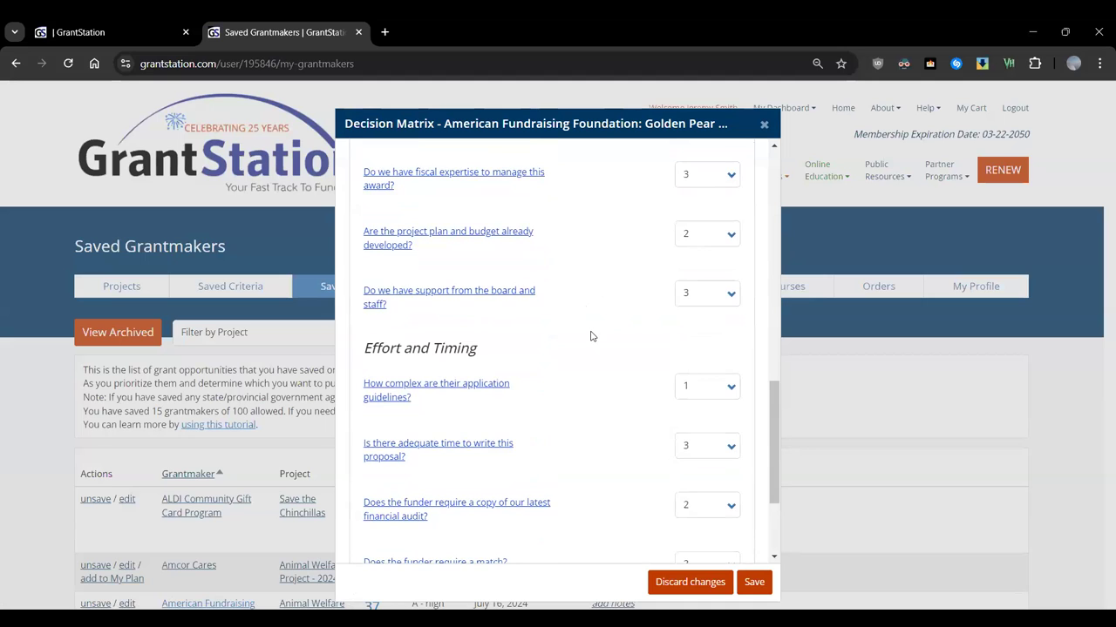
scroll(593, 334, "down", 2)
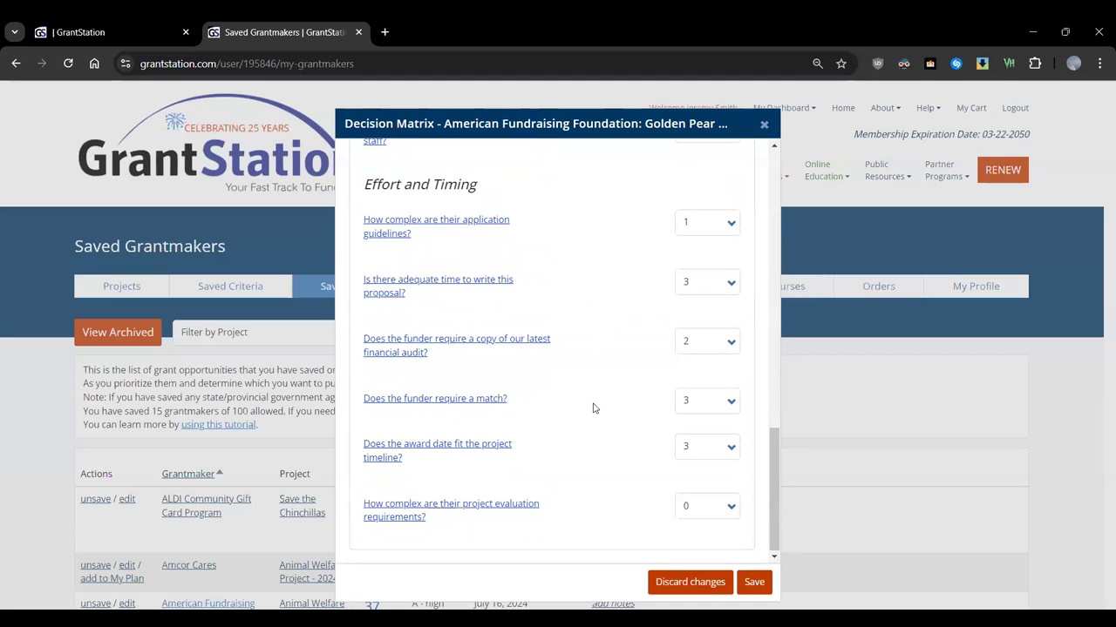
scroll(593, 407, "up", 10)
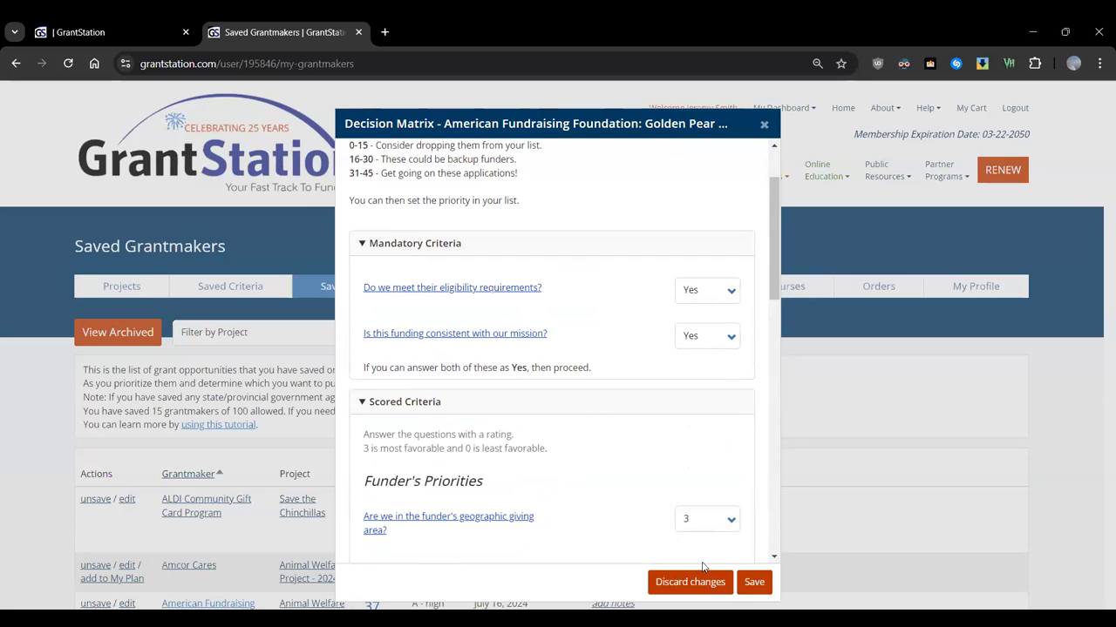
left_click(751, 583)
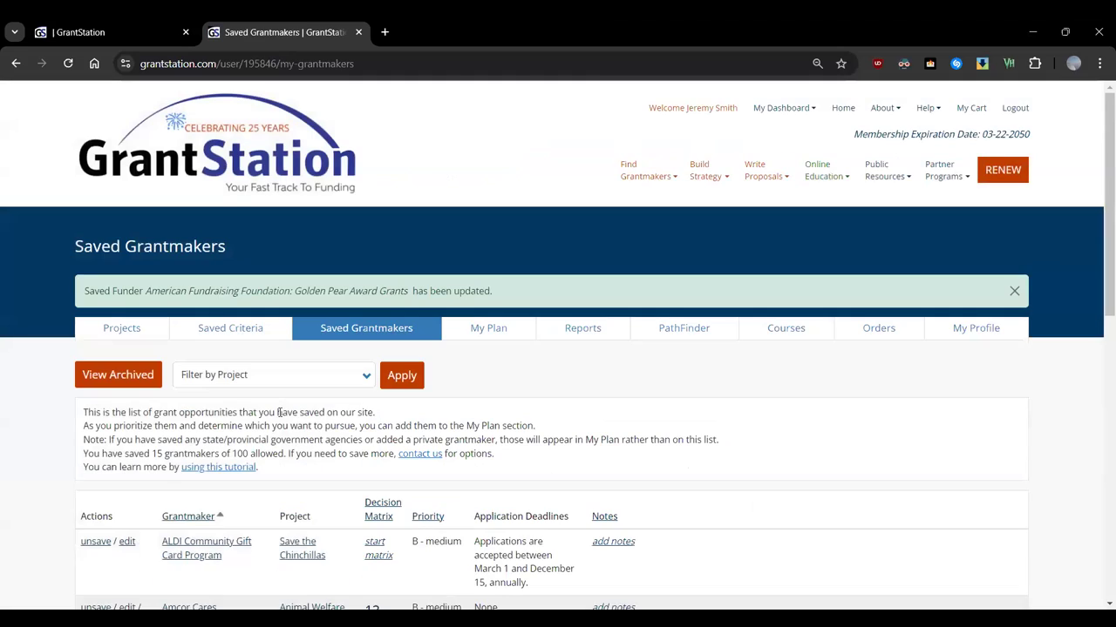
Look over the Saved Grantmakers page, and open My Plan to review the planned opportunities and their tracking columns
scroll(426, 423, "down", 1)
scroll(378, 440, "down", 2)
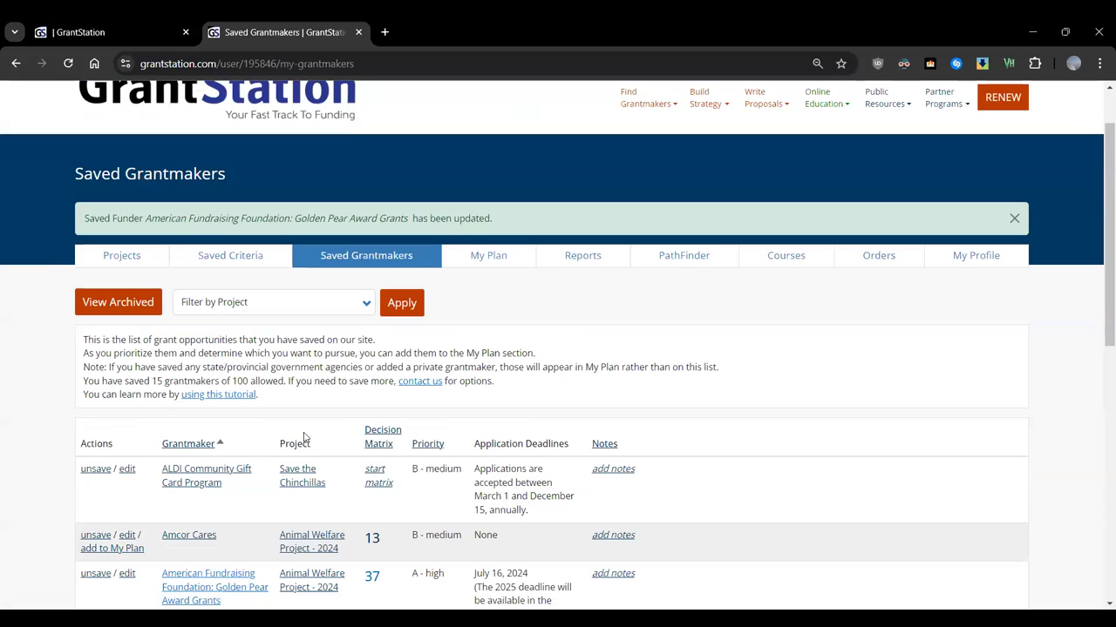
scroll(482, 367, "up", 1)
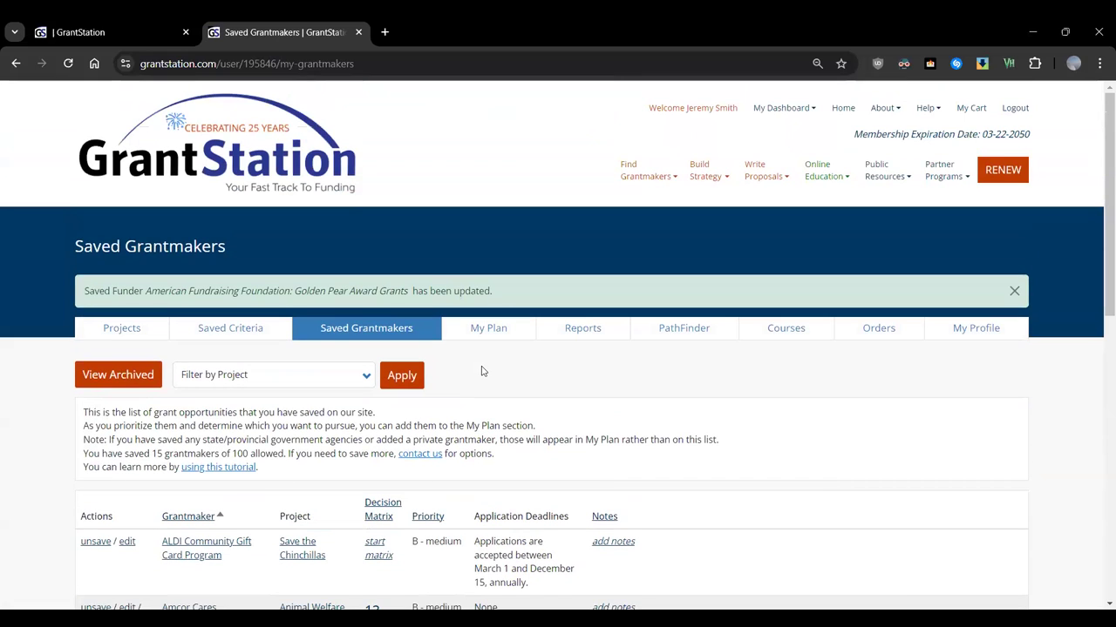
left_click(488, 336)
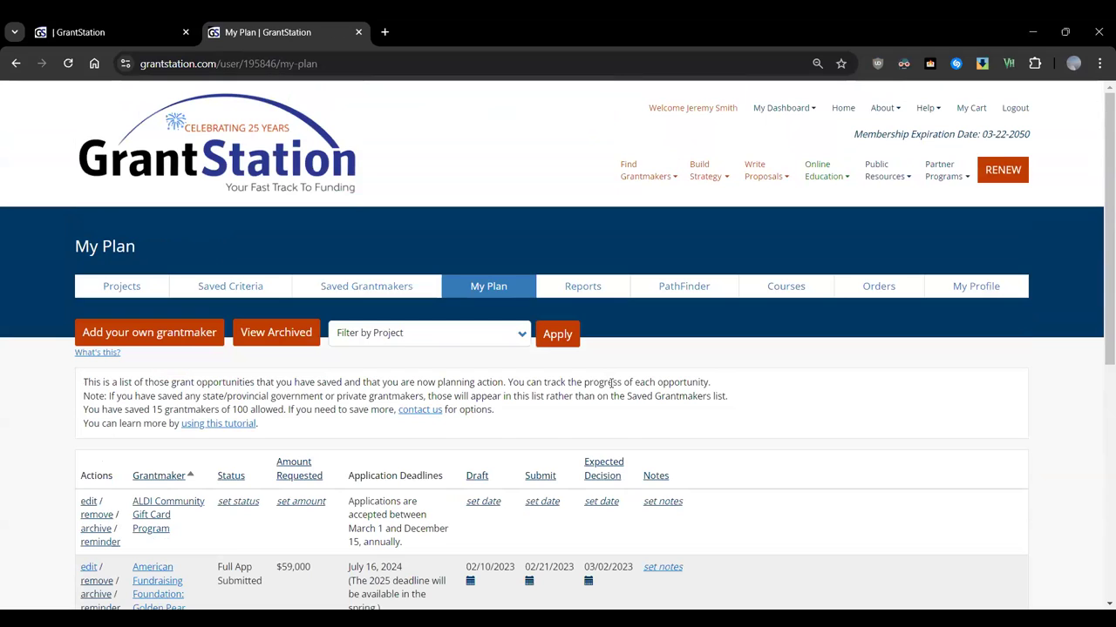
scroll(427, 377, "down", 2)
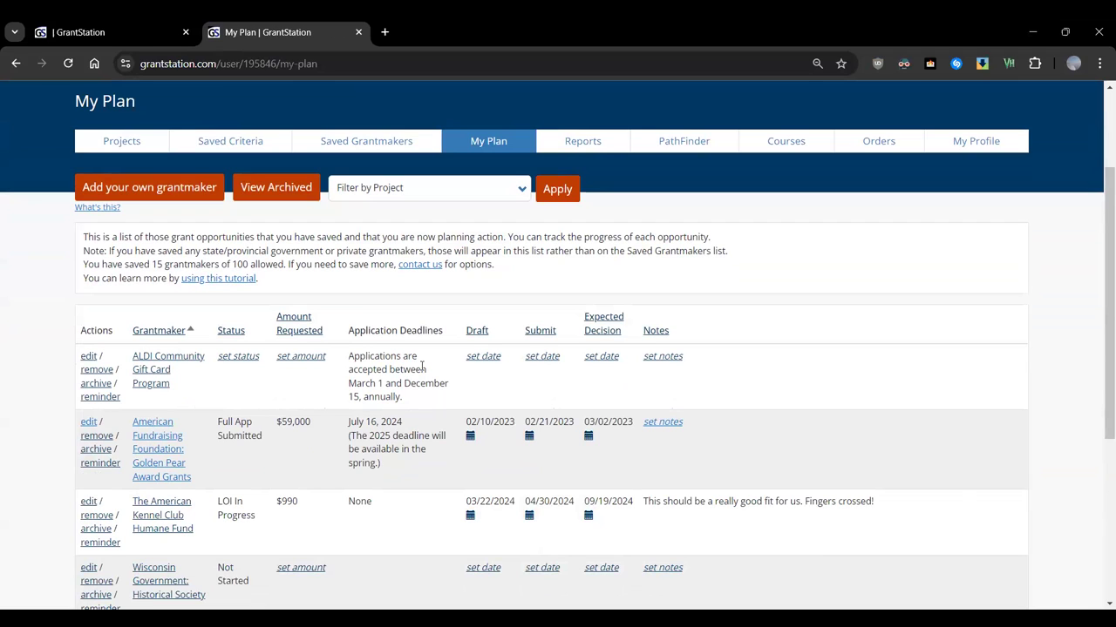
Edit the American Fundraising Foundation: Golden Pear Award Grants plan entry, setting its status to Not Started, review its date fields and save
left_click(87, 423)
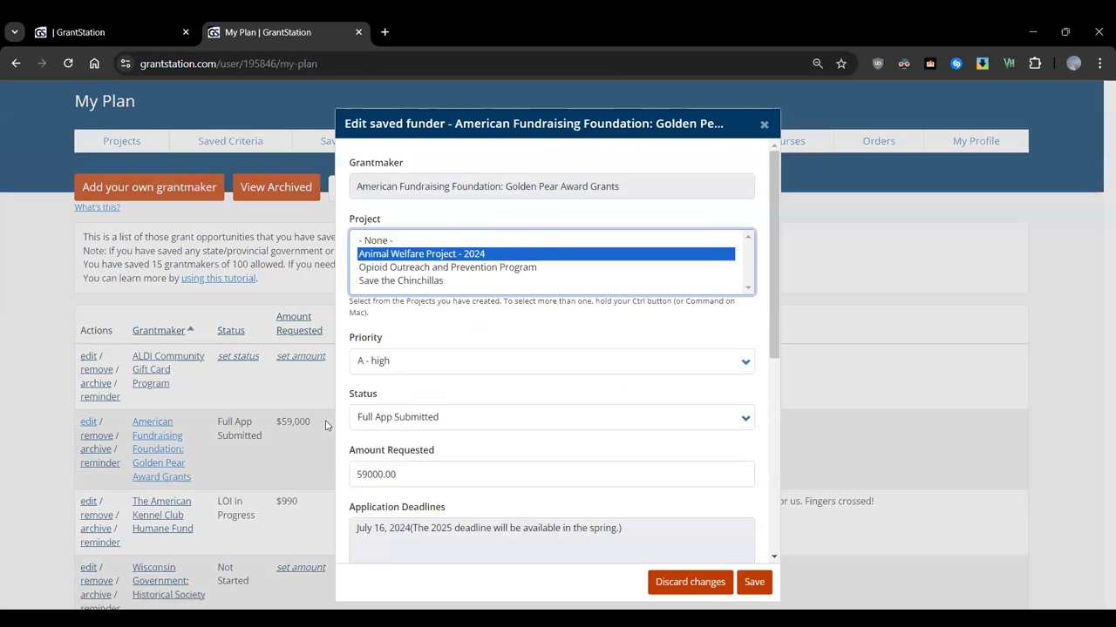
left_click_drag(638, 187, 347, 187)
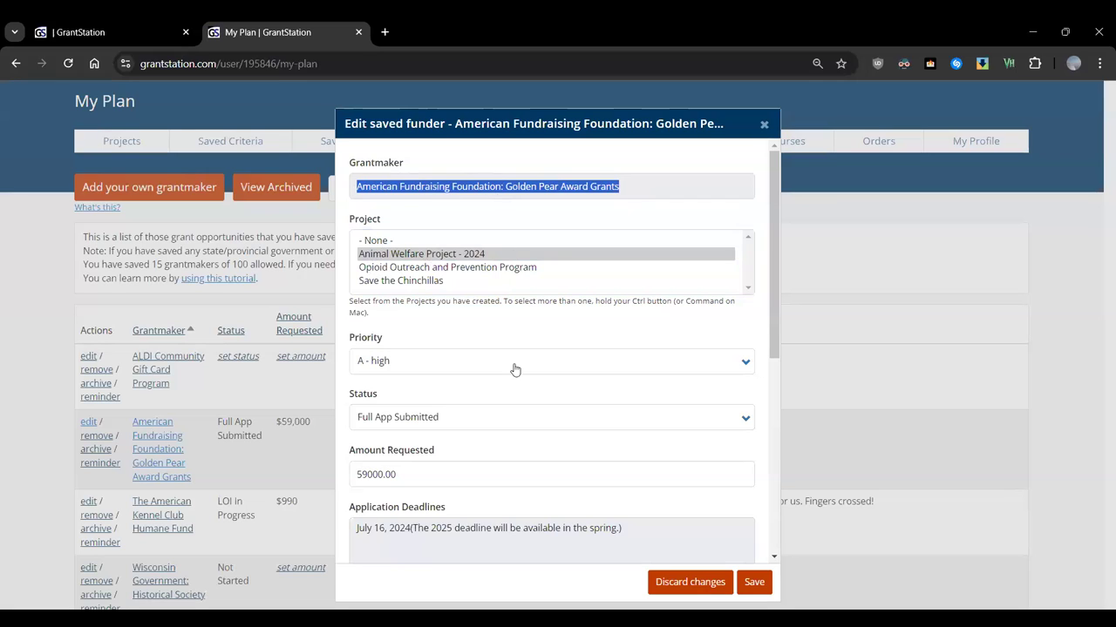
left_click(577, 426)
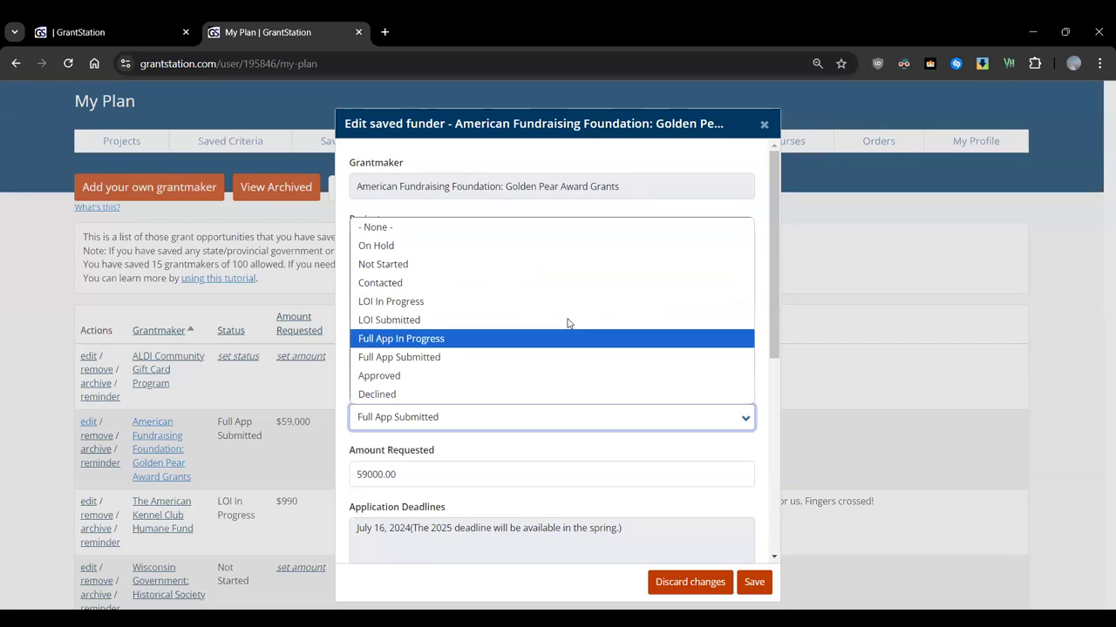
left_click(564, 284)
left_click(558, 418)
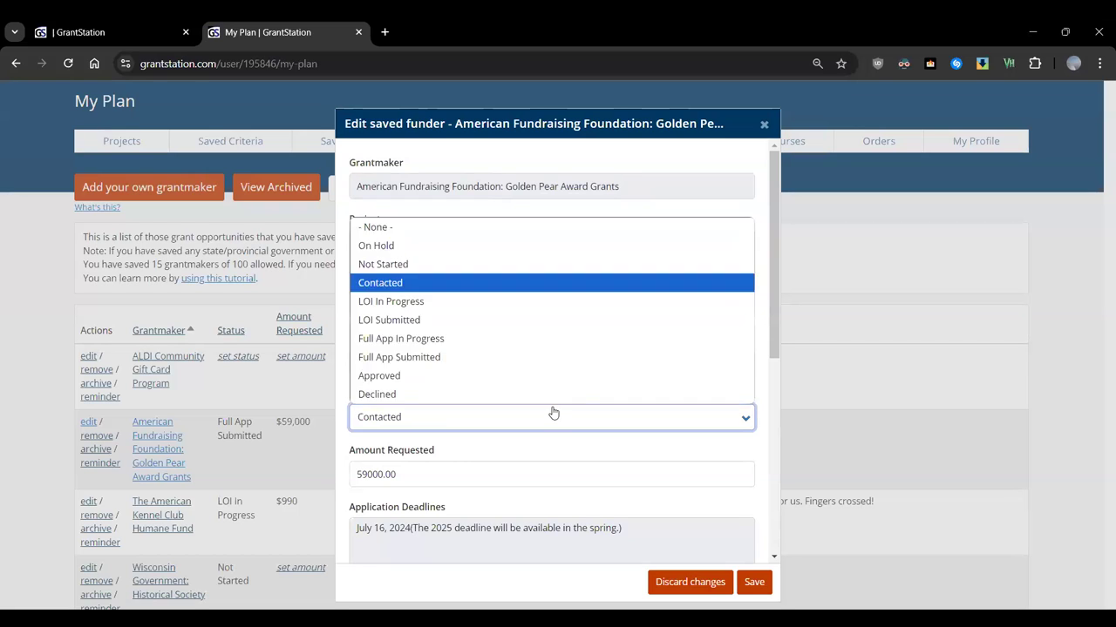
left_click(549, 264)
scroll(514, 326, "down", 2)
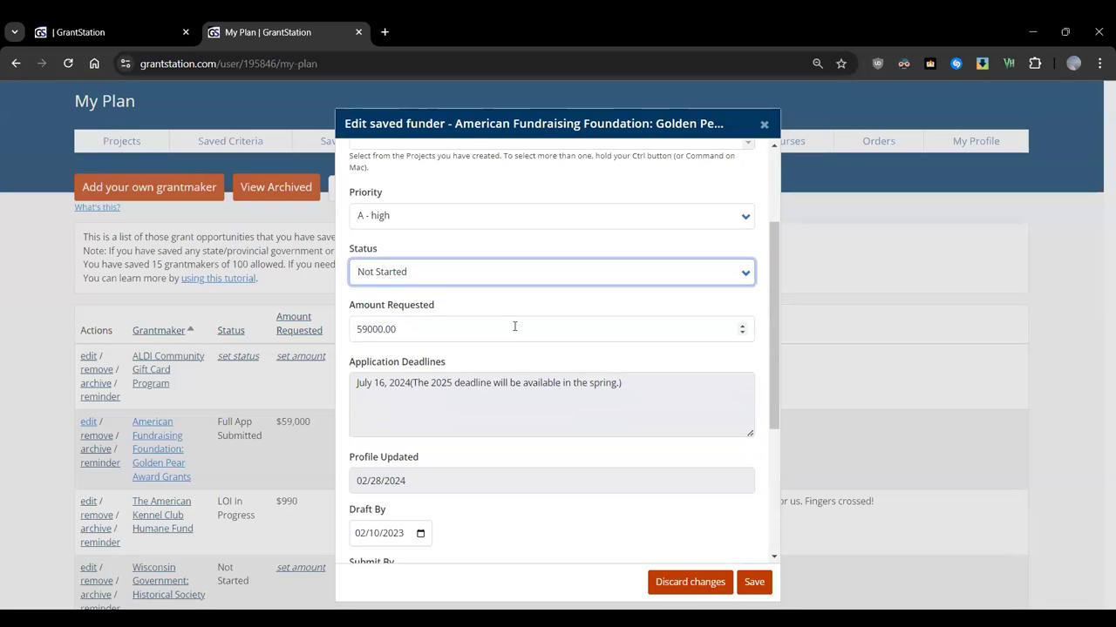
scroll(514, 330, "down", 3)
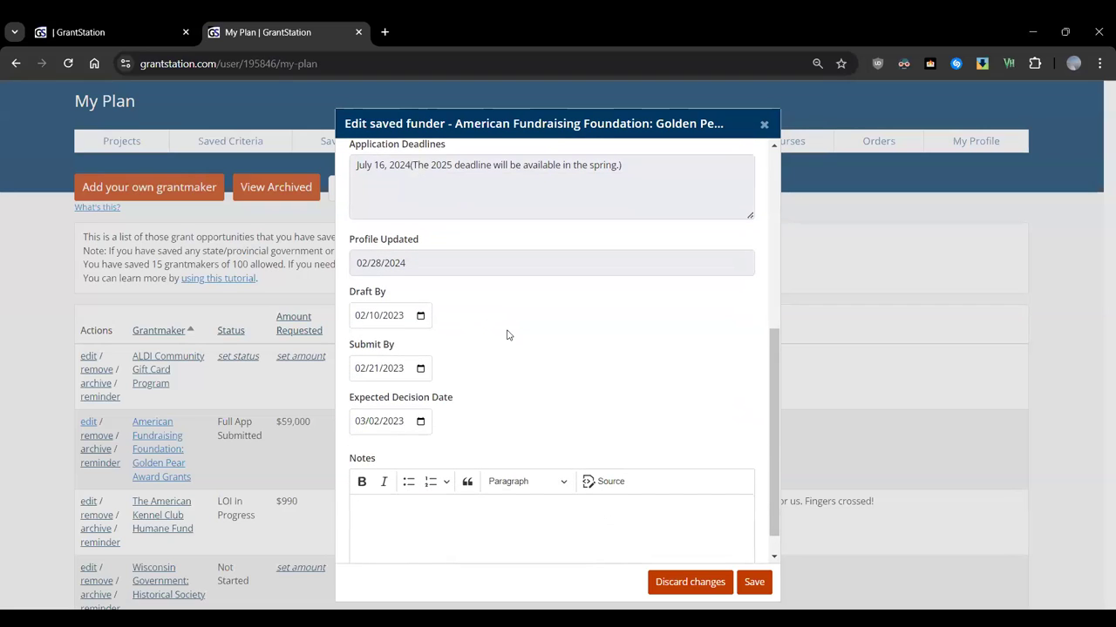
left_click(754, 582)
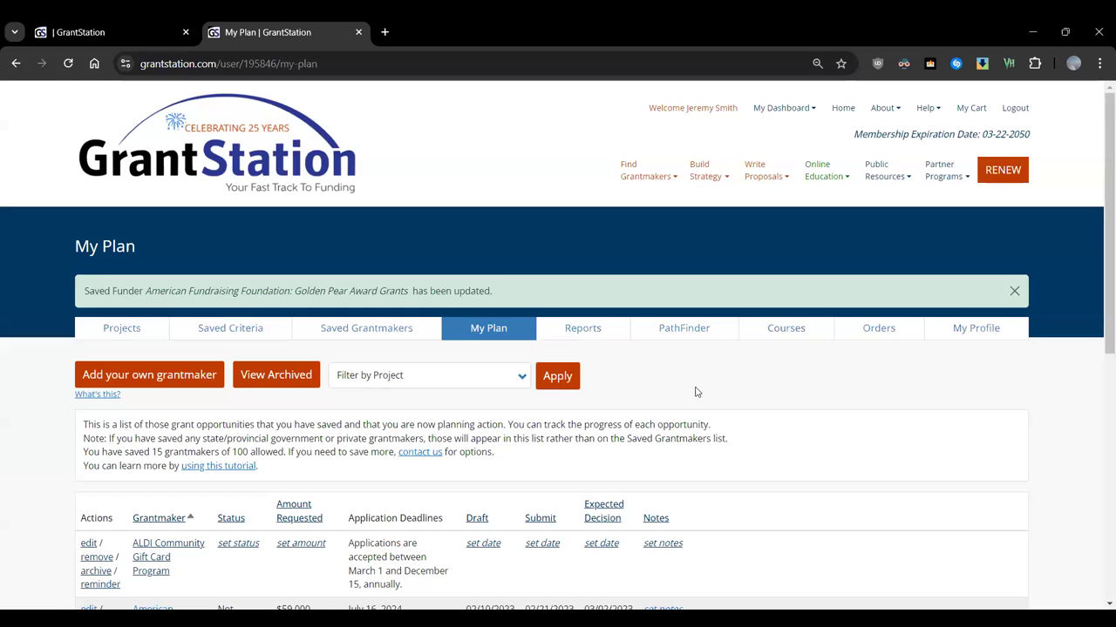
Look over the planned opportunities and filter My Plan by the Save the Chinchillas project
scroll(694, 392, "down", 2)
scroll(722, 372, "down", 5)
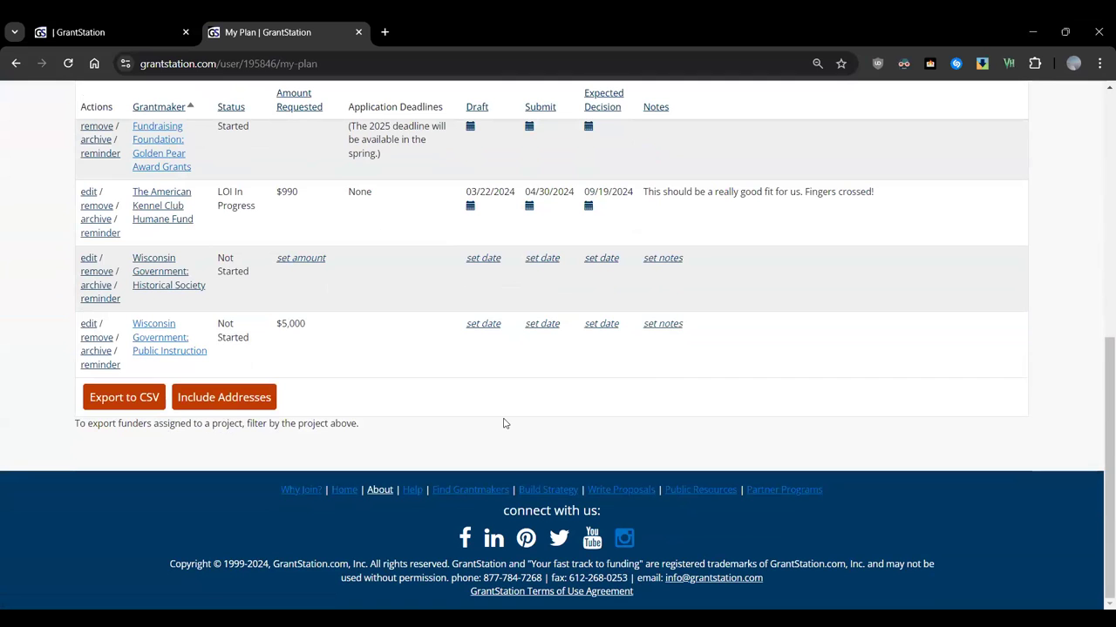
scroll(503, 423, "up", 5)
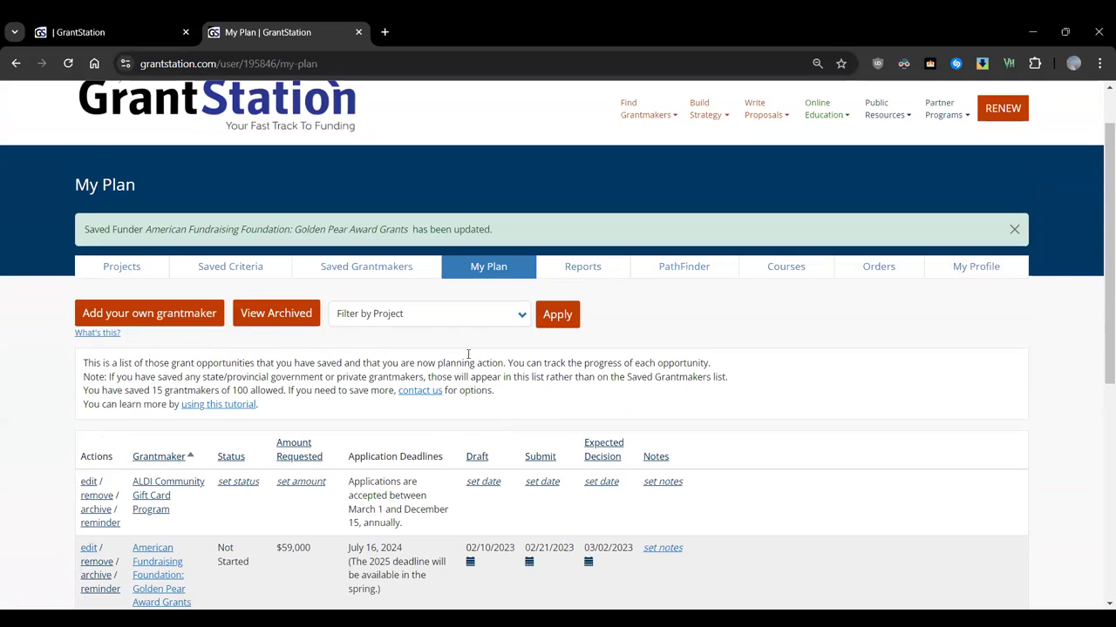
left_click(522, 318)
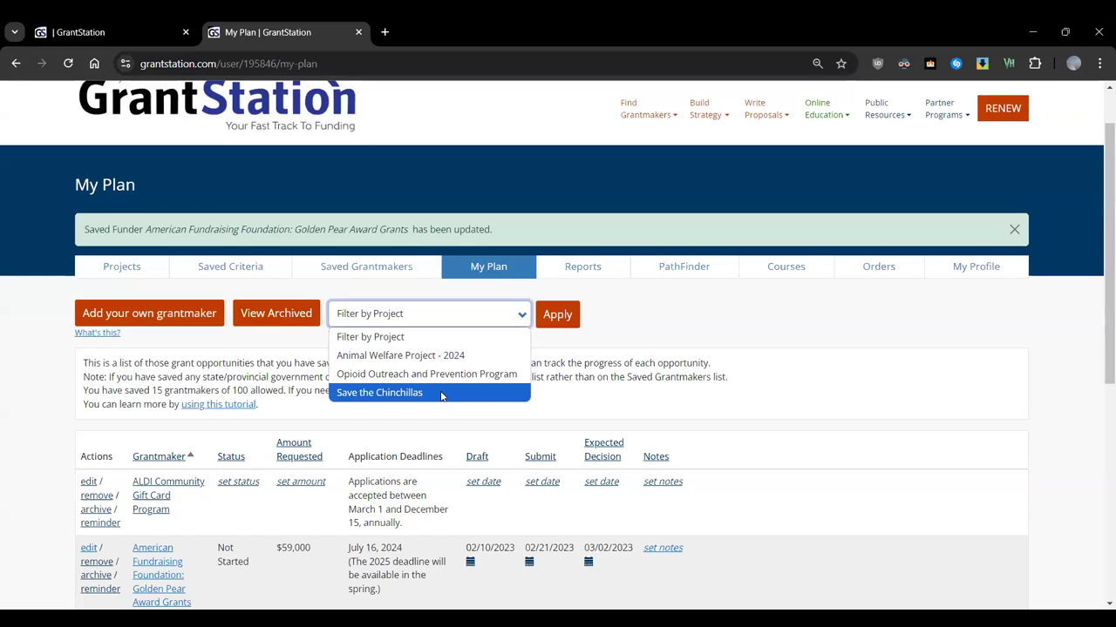
left_click(442, 393)
left_click(556, 314)
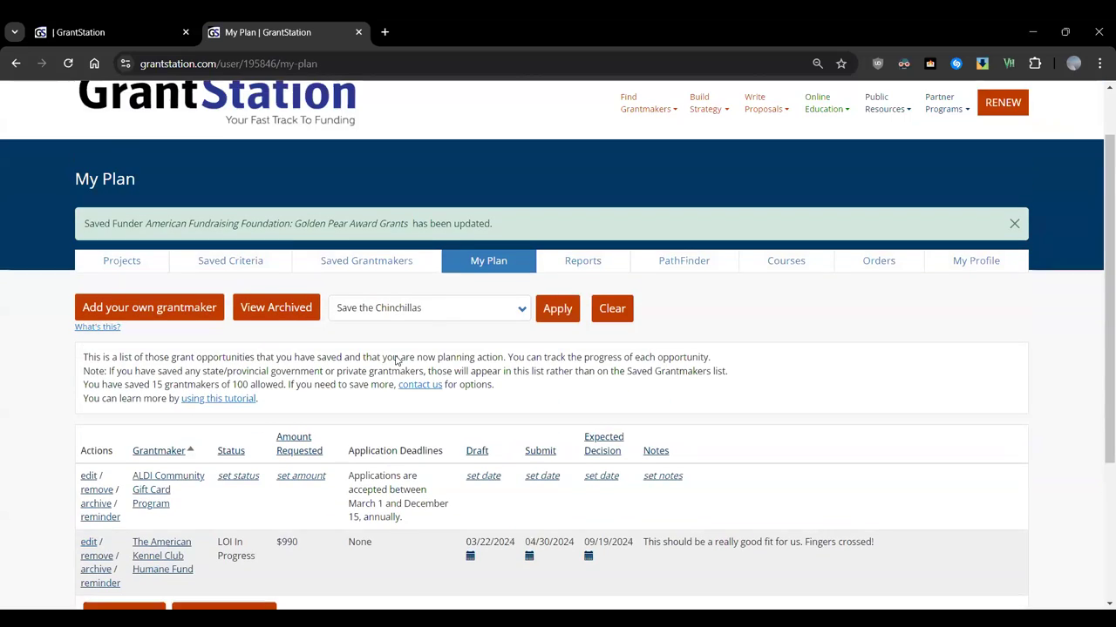
Switch the My Plan project filter to Animal Welfare Project - 2024
left_click(520, 318)
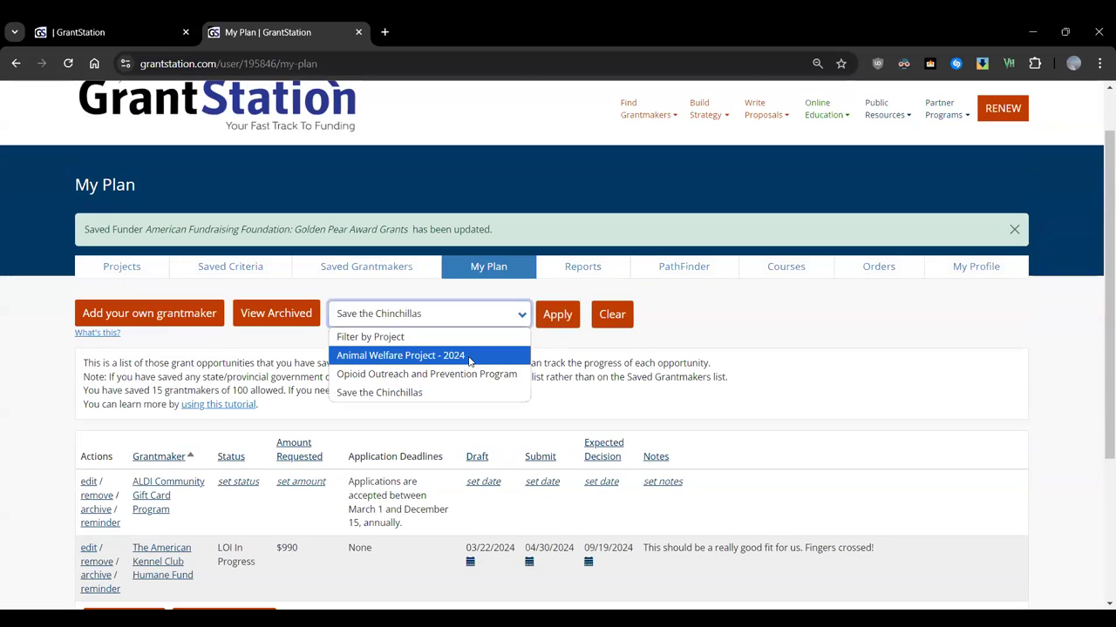
left_click(469, 356)
left_click(558, 314)
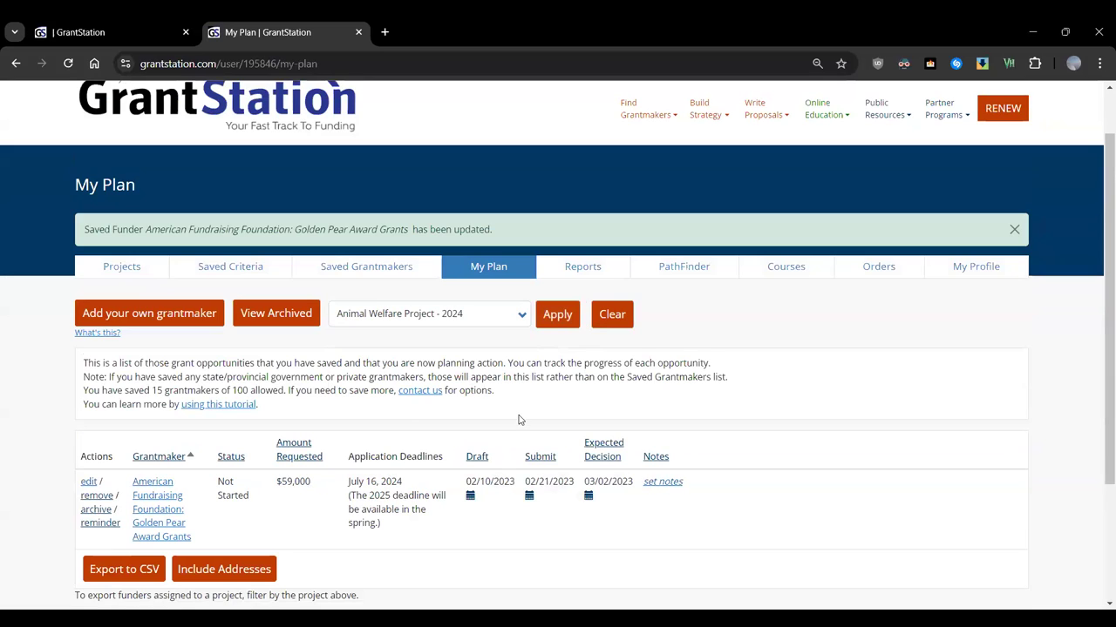
Filter My Plan by Opioid Outreach and Prevention Program, and return the filter to Animal Welfare Project - 2024
left_click(518, 319)
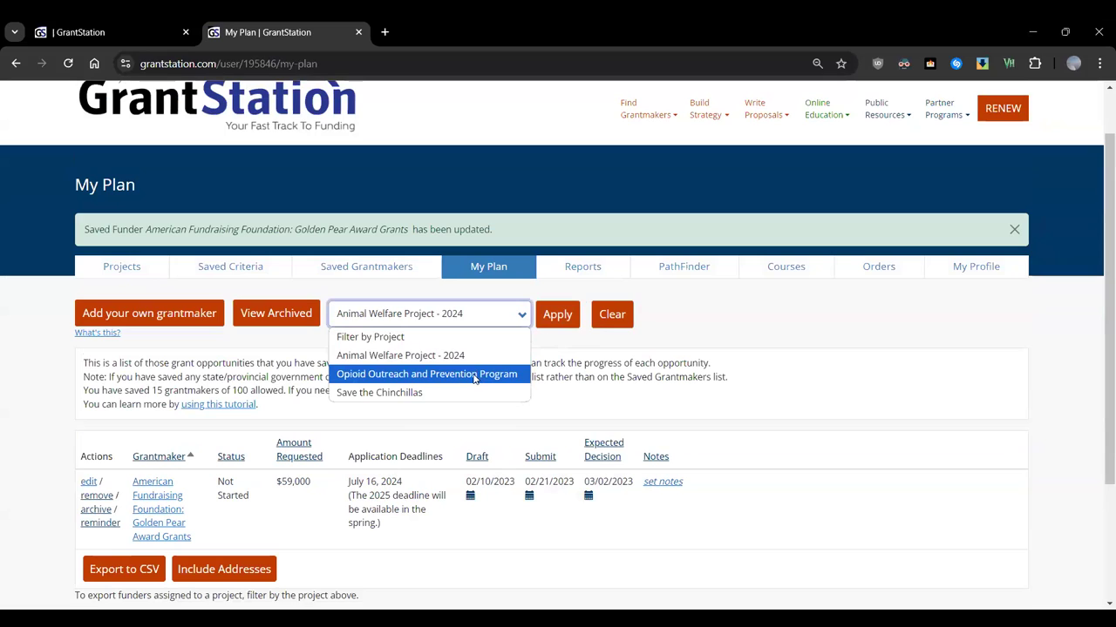
left_click(453, 374)
left_click(558, 315)
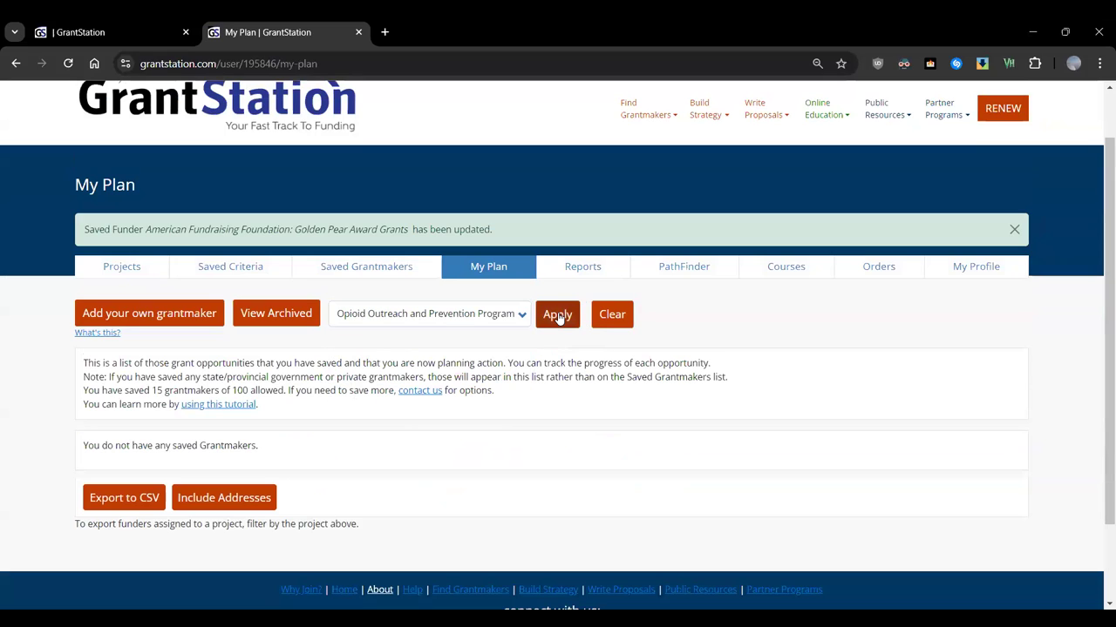
left_click(479, 316)
left_click(475, 355)
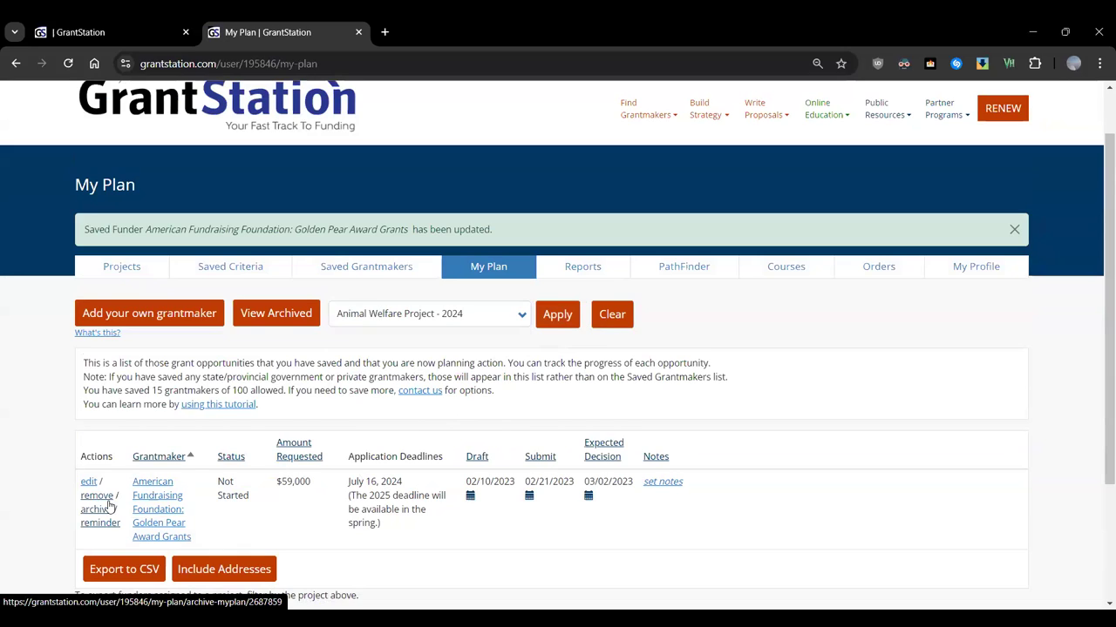
Open the archived grantmakers and review their projects, priorities, statuses, requested amounts, notes and archive years
left_click(275, 315)
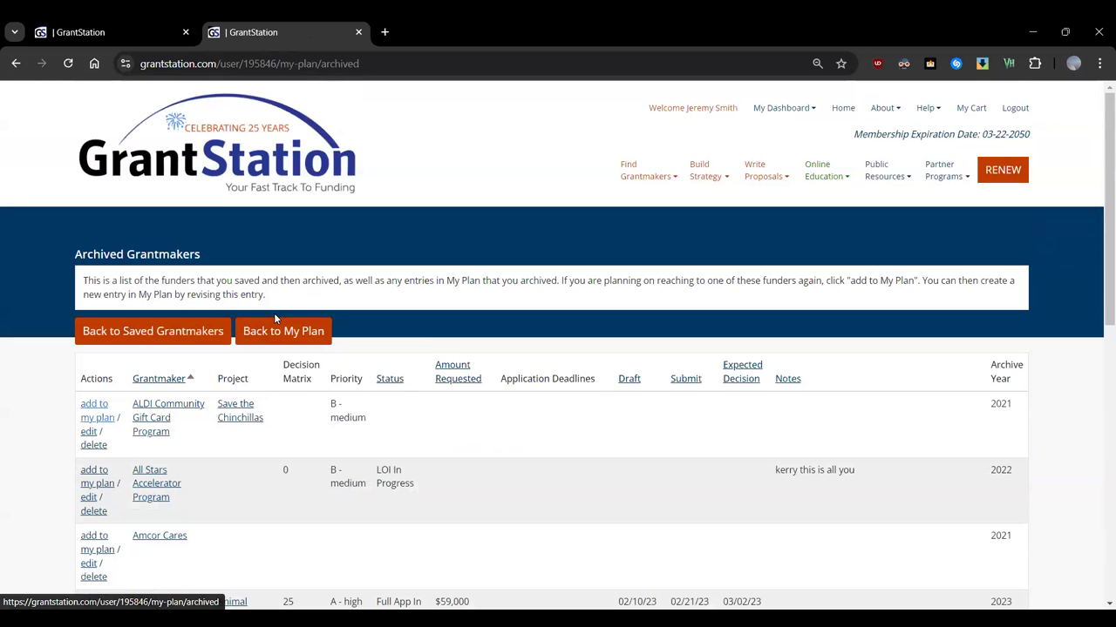
scroll(268, 345, "down", 1)
scroll(268, 345, "down", 2)
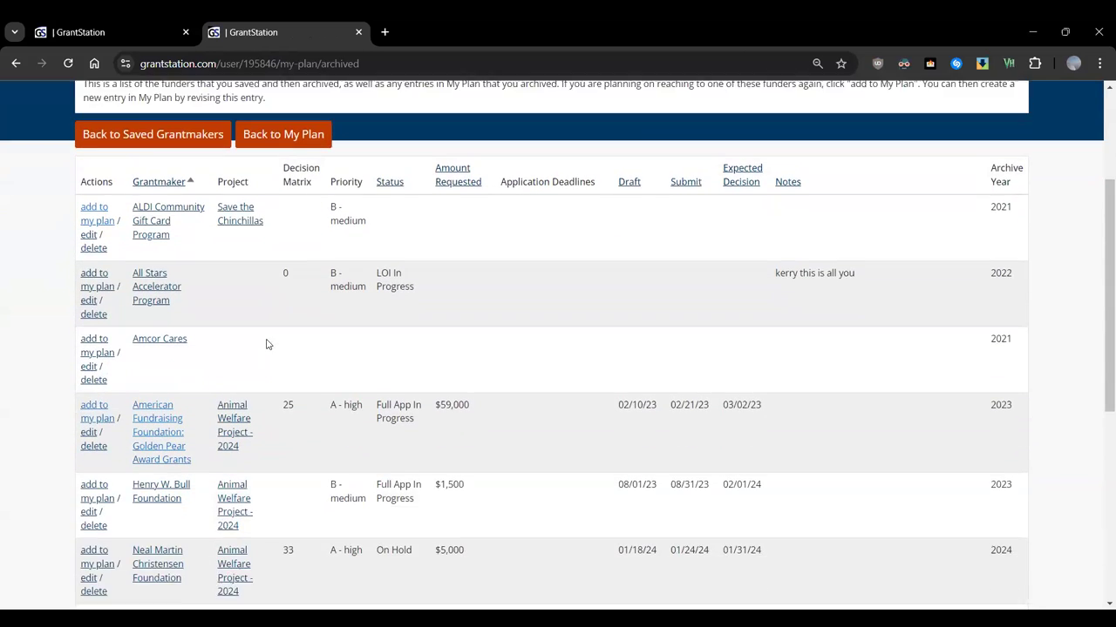
scroll(270, 345, "up", 1)
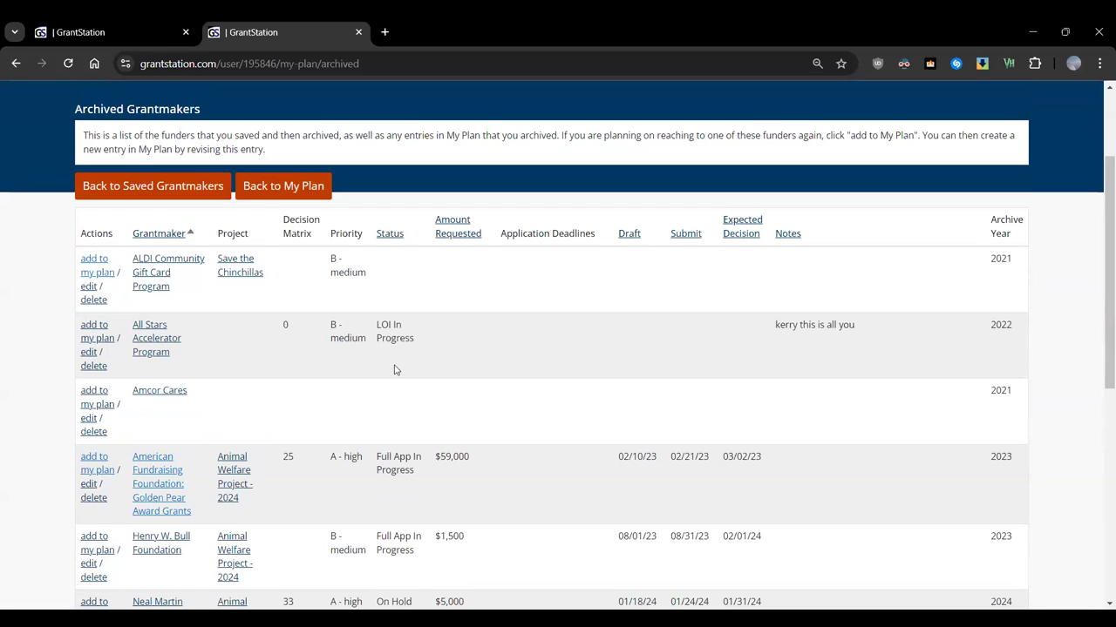
scroll(604, 356, "down", 4)
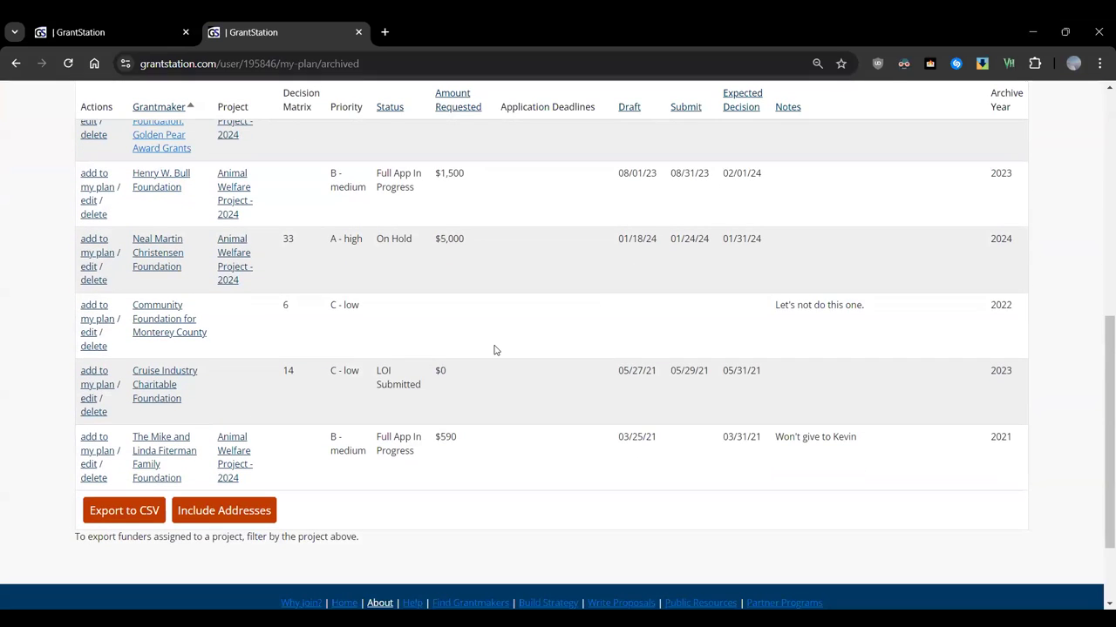
scroll(494, 351, "up", 3)
scroll(493, 350, "down", 3)
scroll(493, 350, "up", 3)
scroll(493, 351, "up", 2)
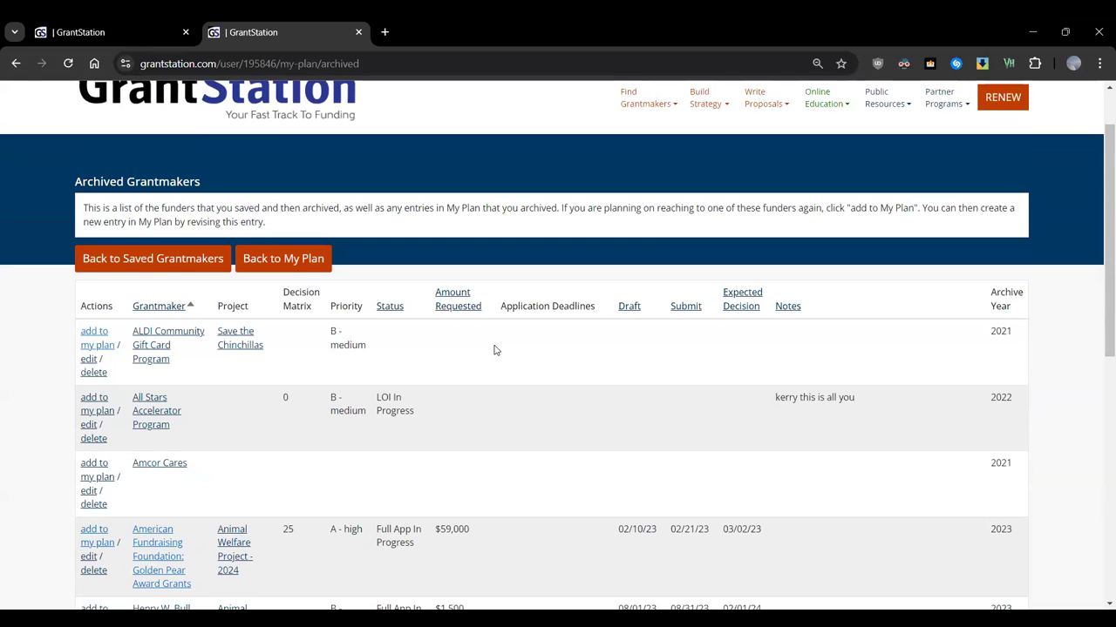
scroll(494, 350, "up", 2)
Leave the archive for the saved criteria and run the saved Product Donation - Animal Welfare search
left_click(147, 343)
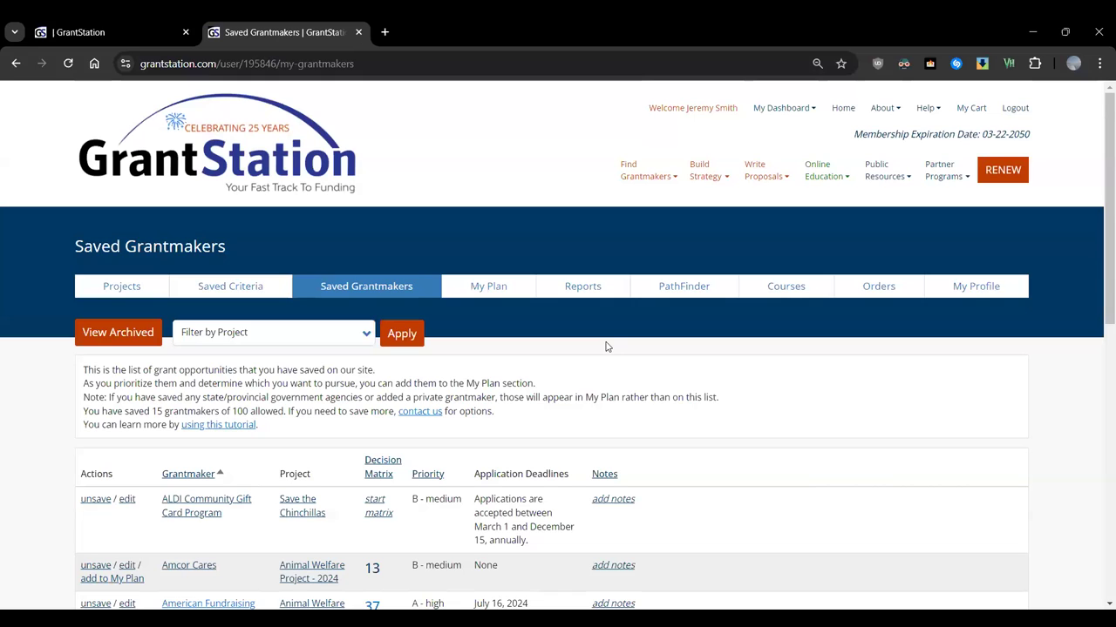
left_click(266, 290)
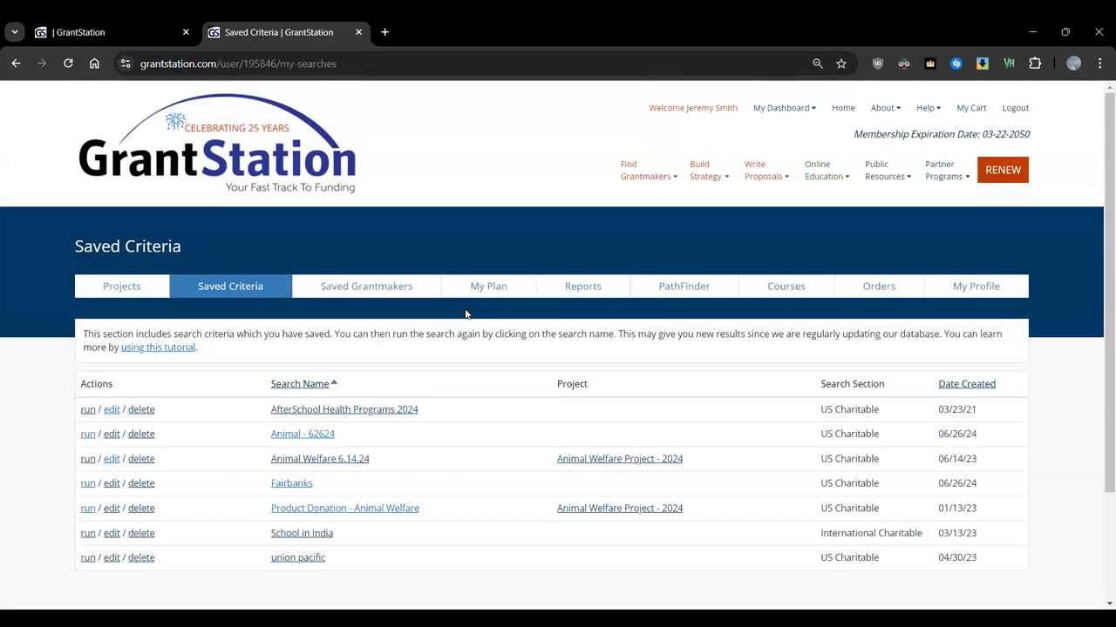
scroll(465, 314, "down", 3)
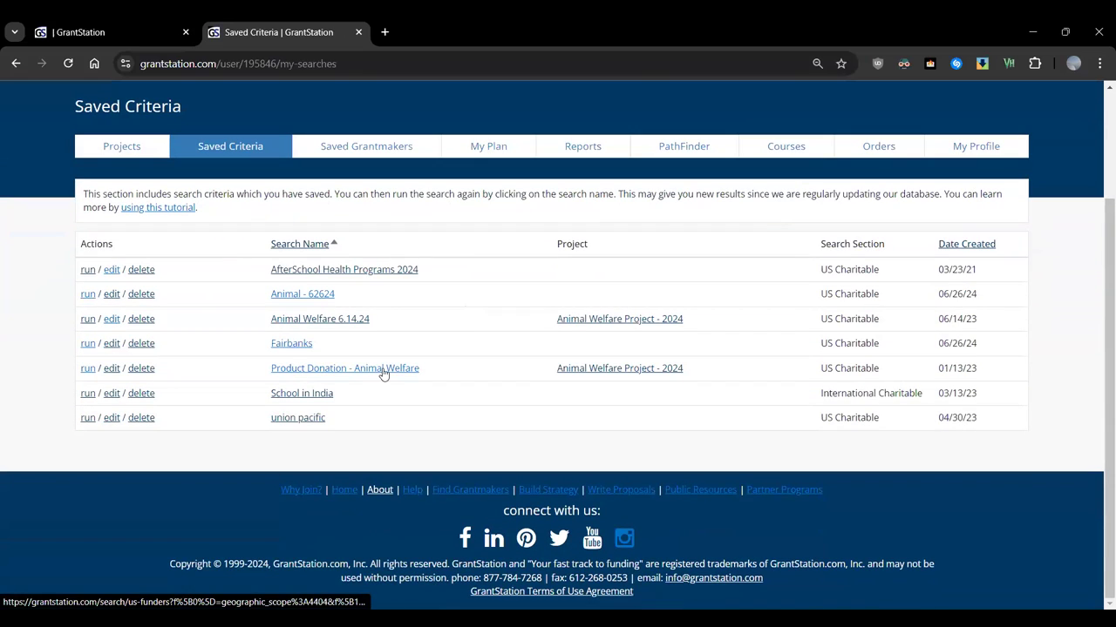
left_click(87, 370)
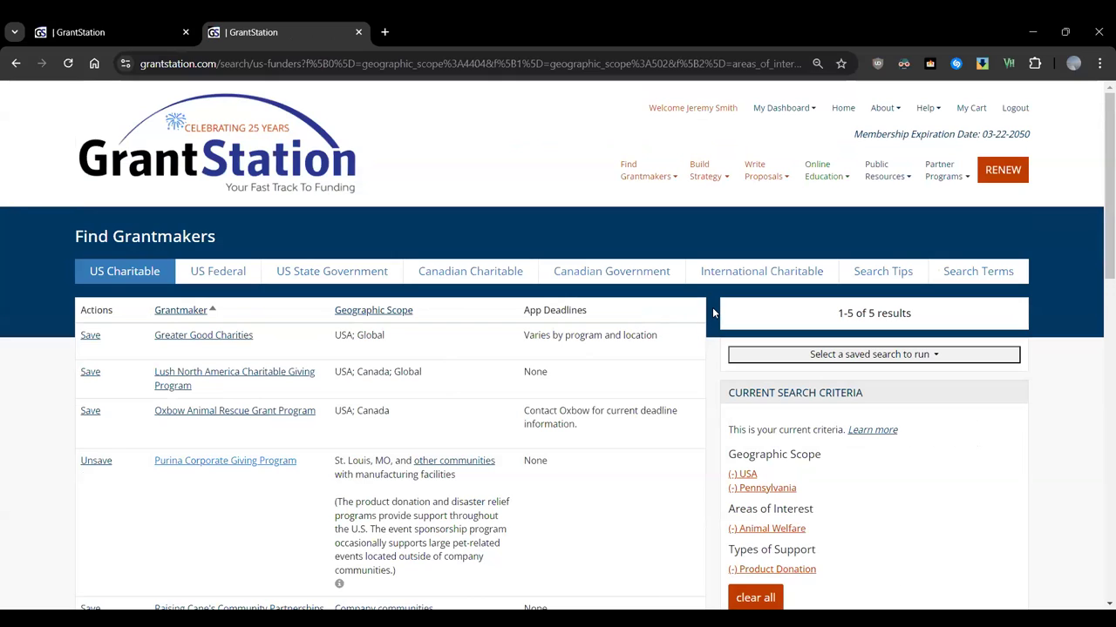
Examine the search results' geographic scopes and deadlines alongside the current search criteria for product donations
scroll(712, 309, "down", 1)
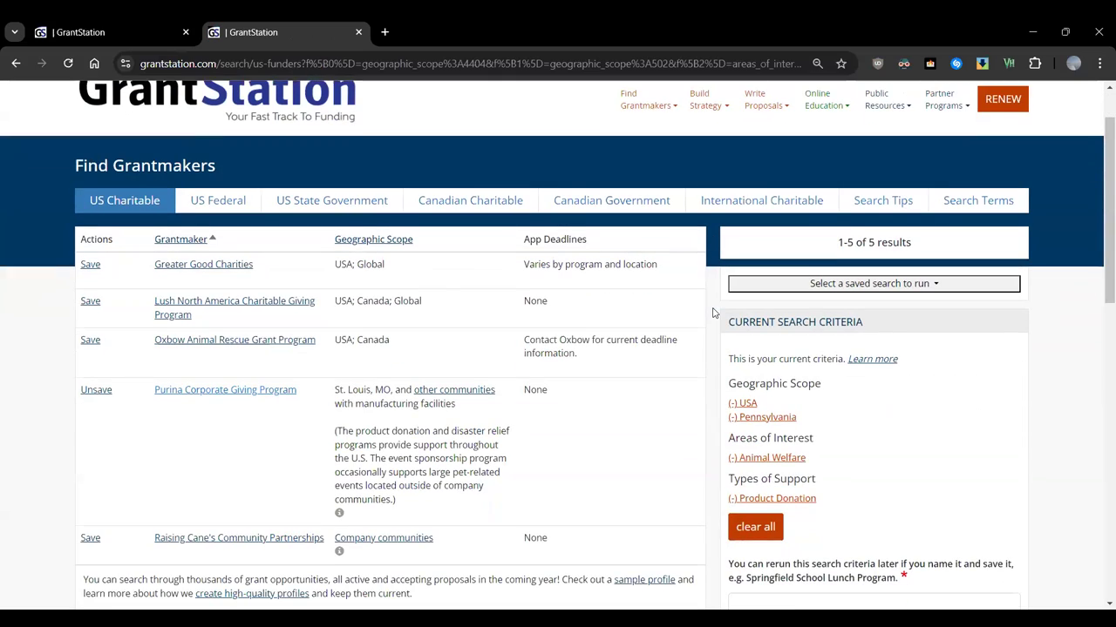
scroll(712, 312, "down", 2)
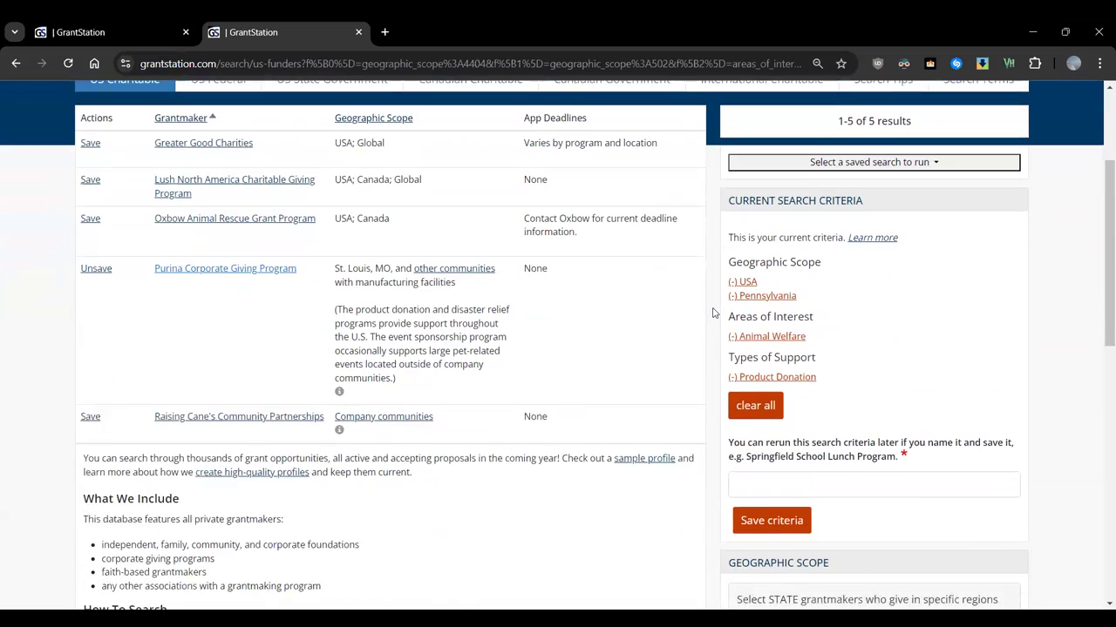
scroll(887, 270, "up", 1)
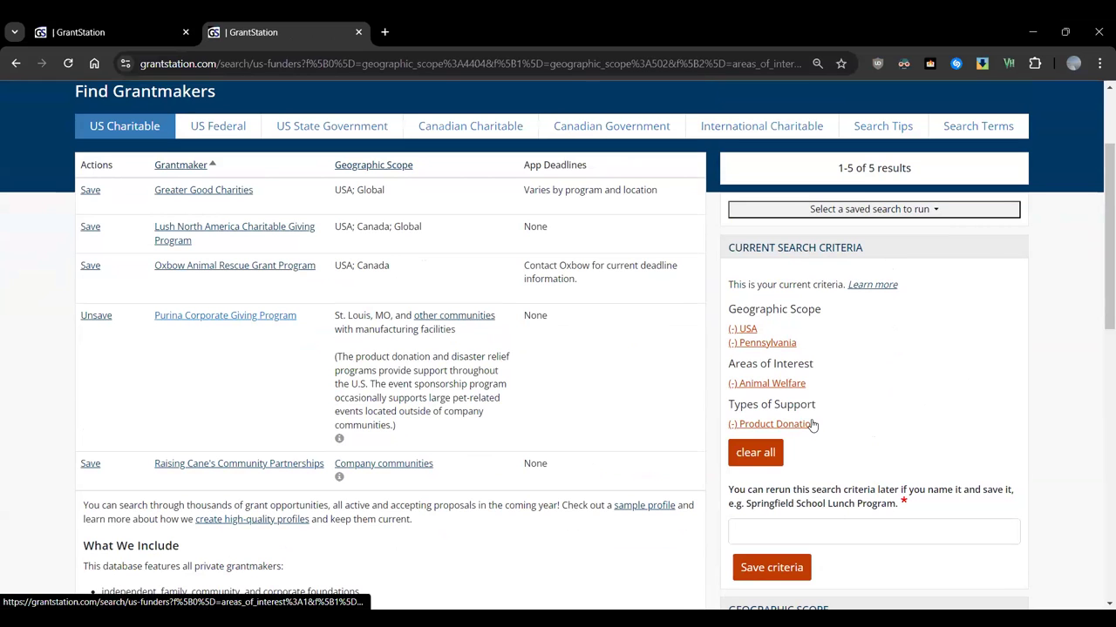
scroll(812, 425, "down", 1)
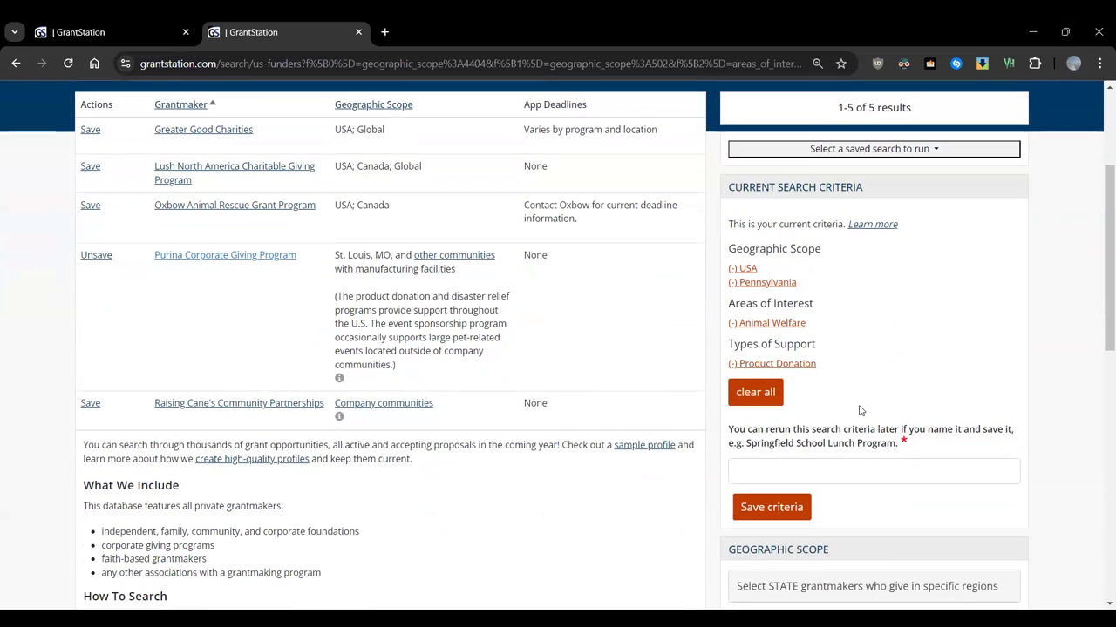
scroll(557, 389, "up", 3)
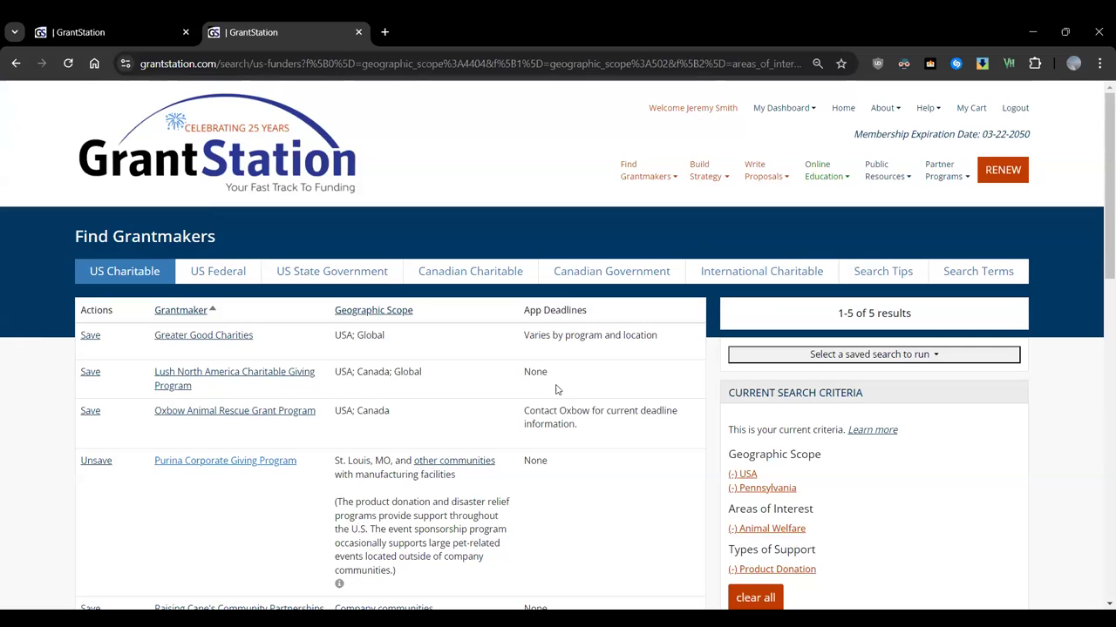
scroll(436, 386, "down", 1)
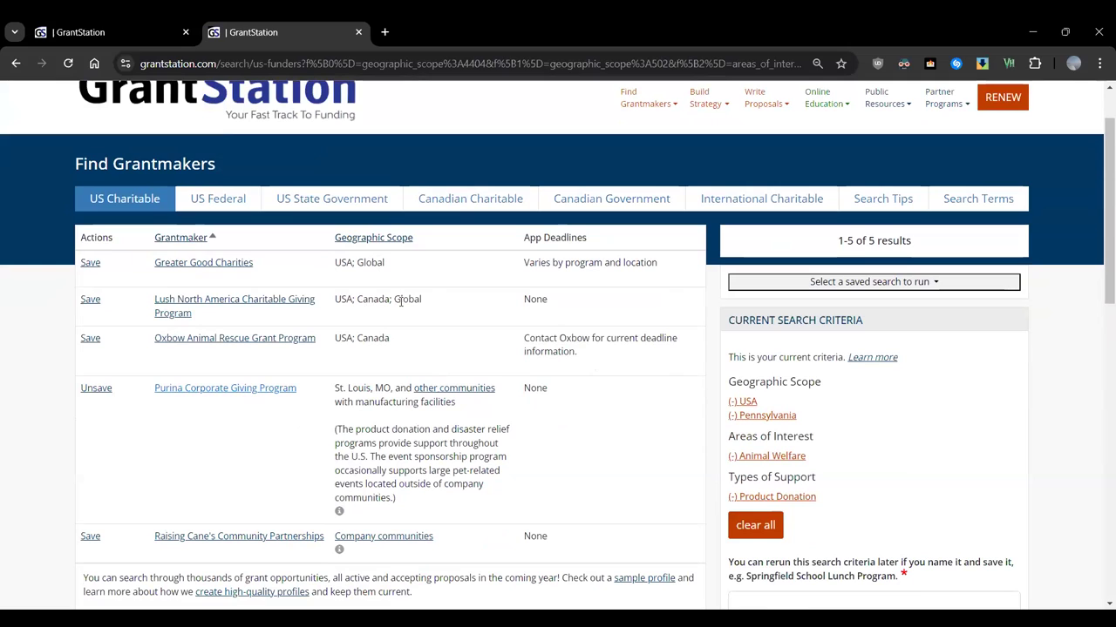
Read the geographic scope note for Purina Corporate Giving Program and open its funder profile to view the supported communities
scroll(400, 338, "down", 1)
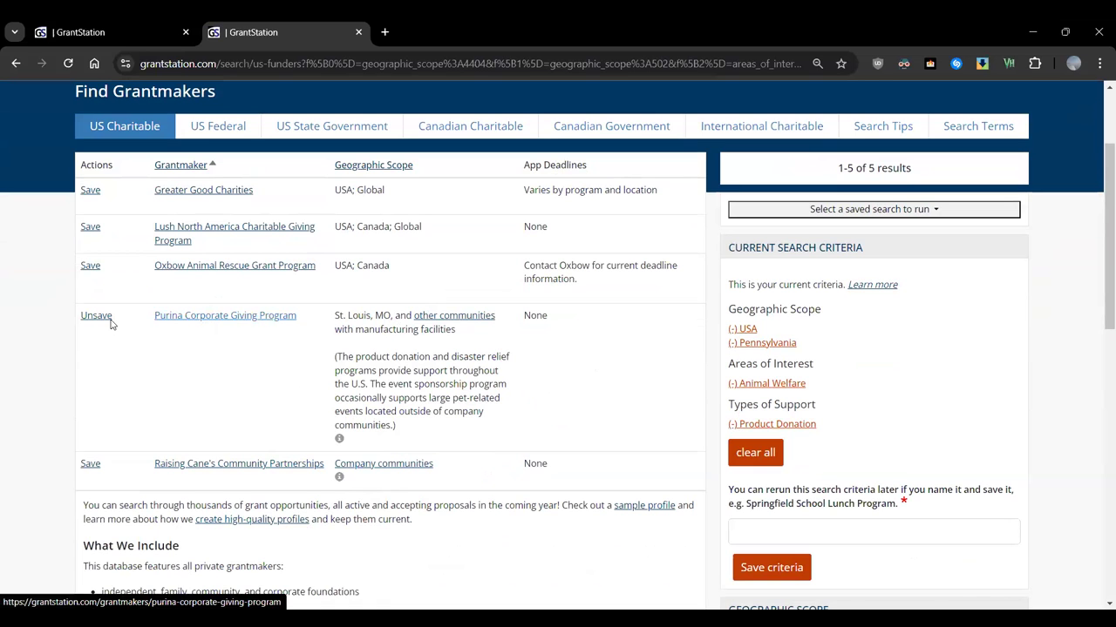
scroll(486, 352, "down", 1)
scroll(486, 352, "down", 1)
left_click_drag(415, 357, 332, 291)
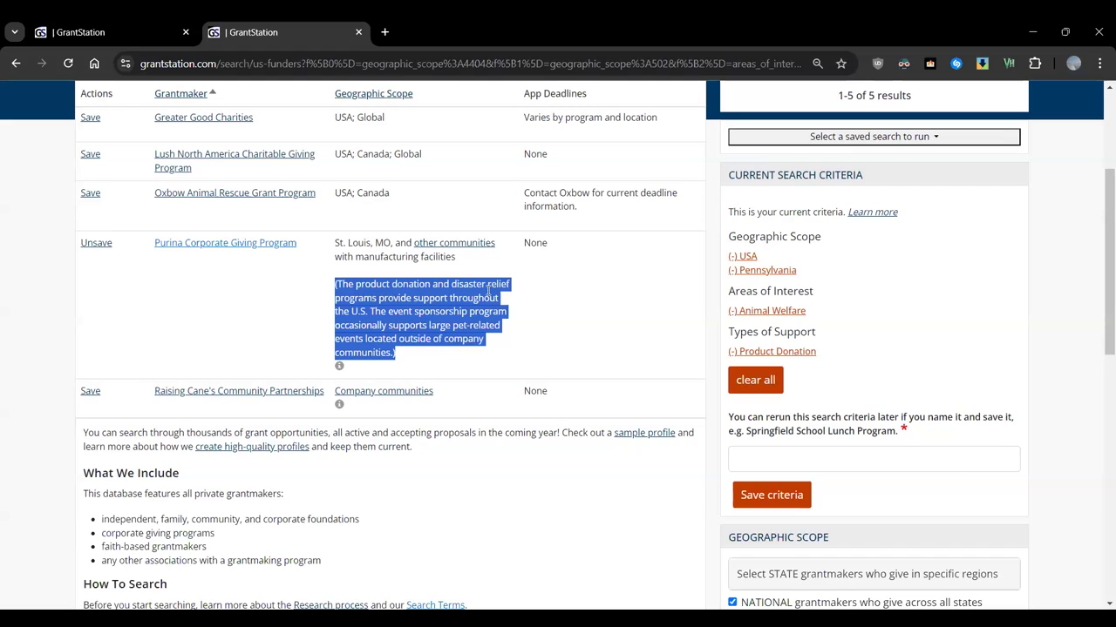
left_click(223, 245)
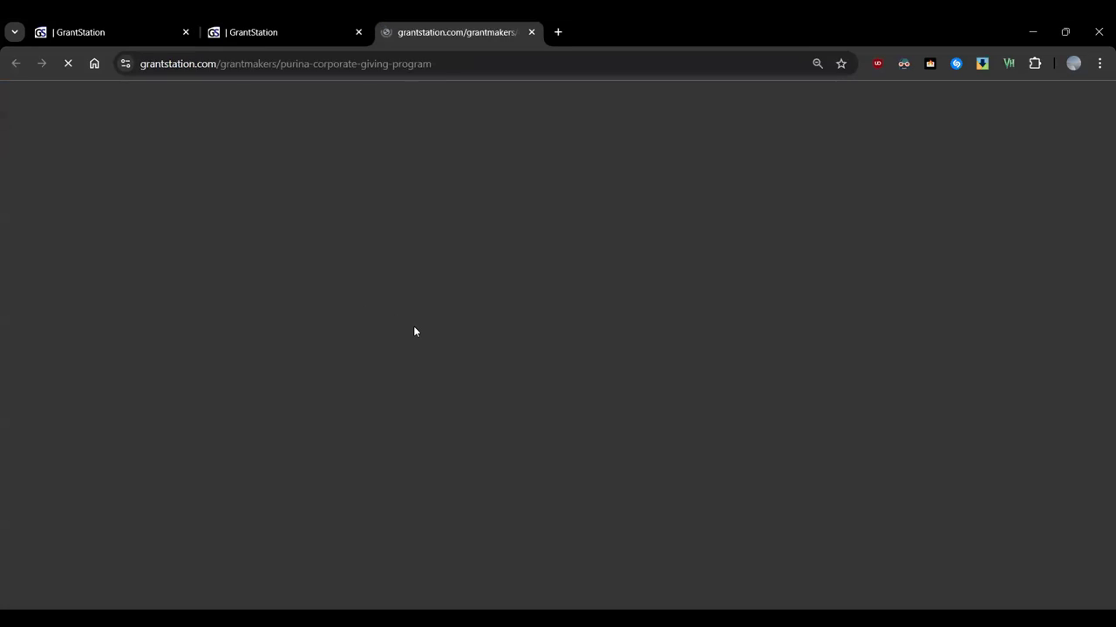
scroll(414, 327, "down", 4)
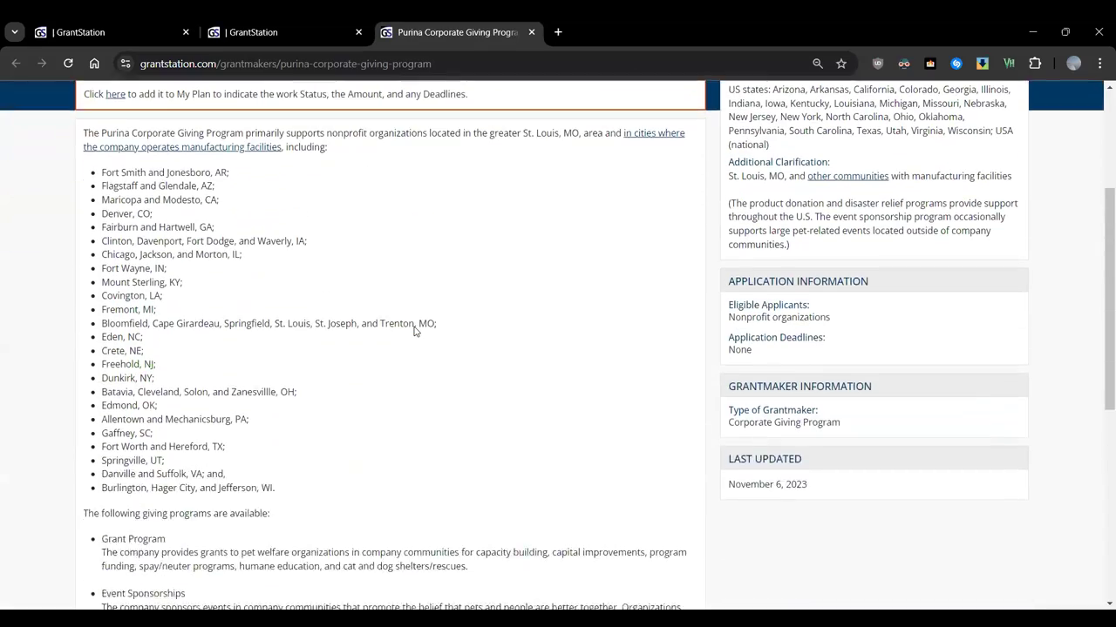
Read the Purina profile's giving programs and application procedures, then close the profile to return to the product donation search results
scroll(415, 332, "down", 2)
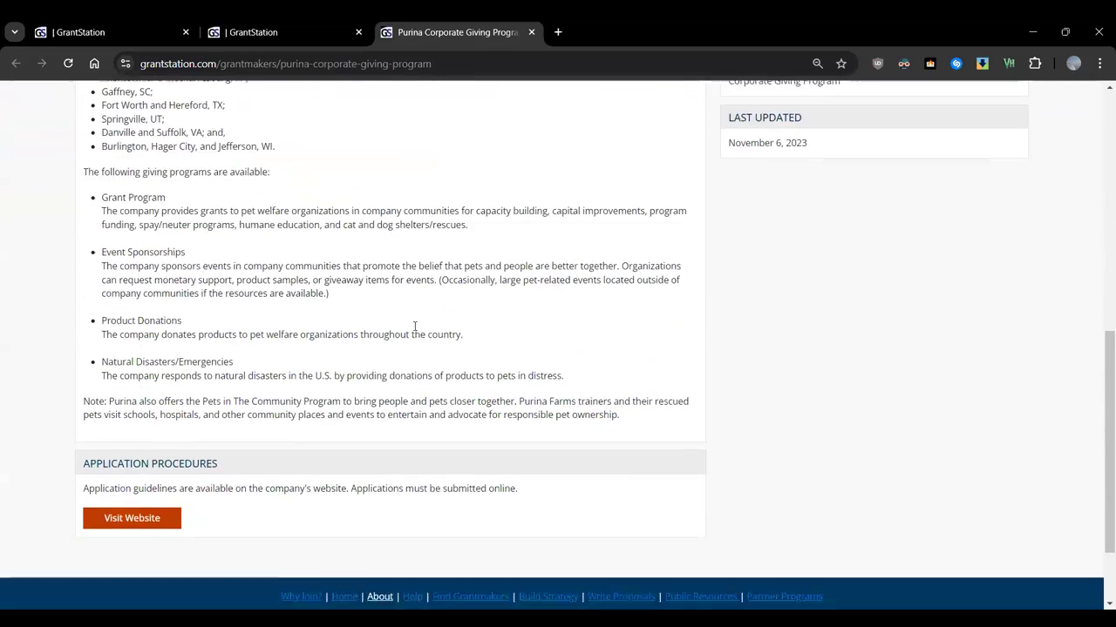
scroll(414, 326, "up", 1)
scroll(416, 323, "up", 4)
scroll(450, 374, "up", 2)
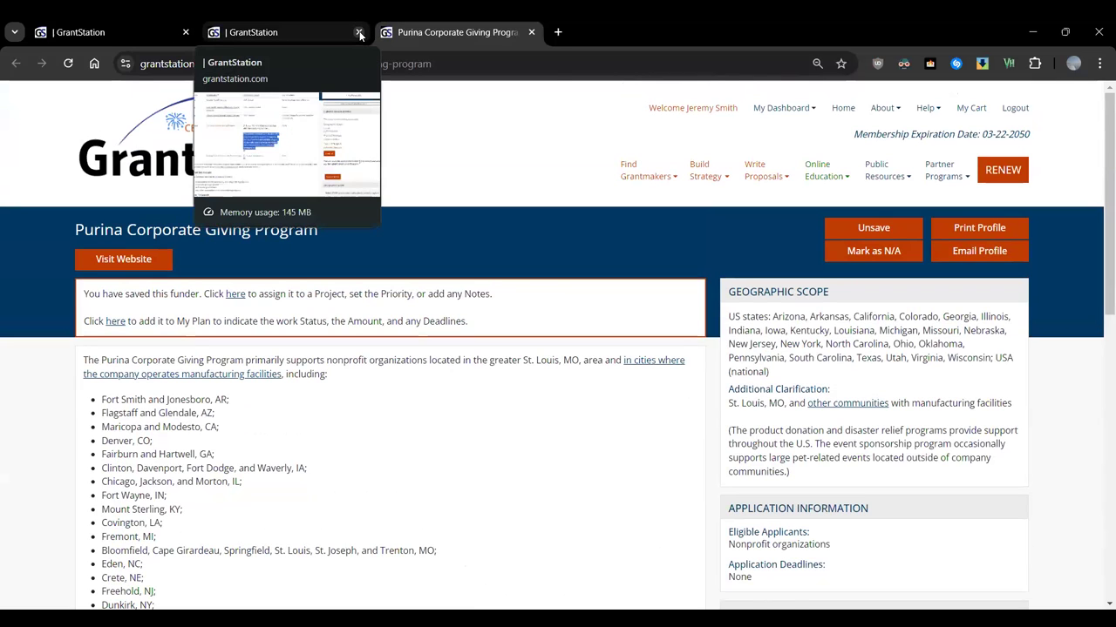
left_click(531, 32)
scroll(394, 241, "up", 3)
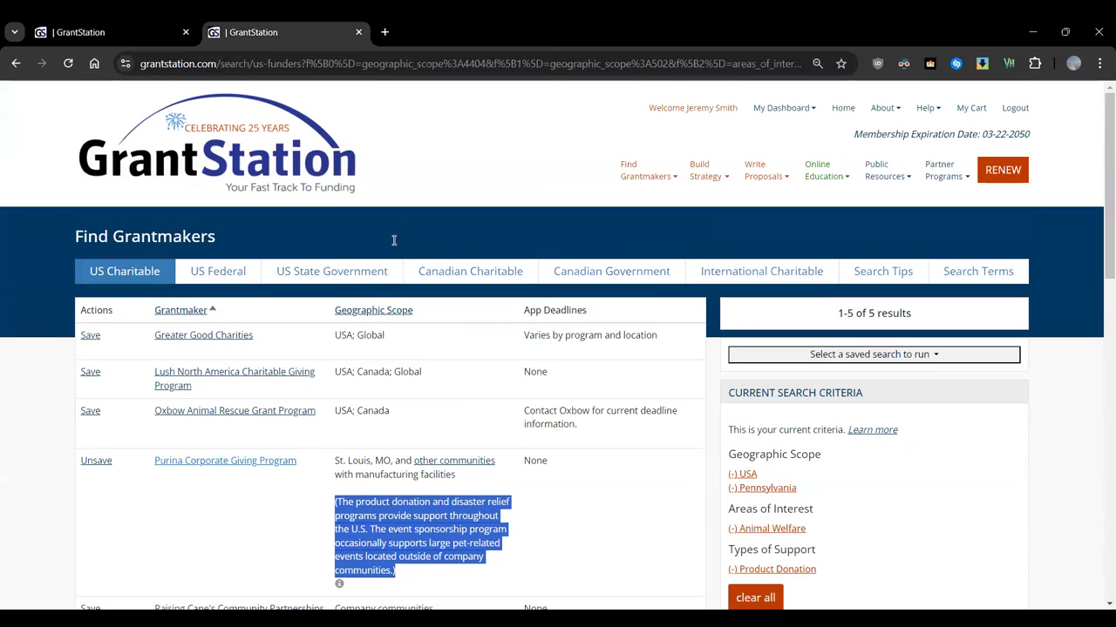
left_click(223, 235)
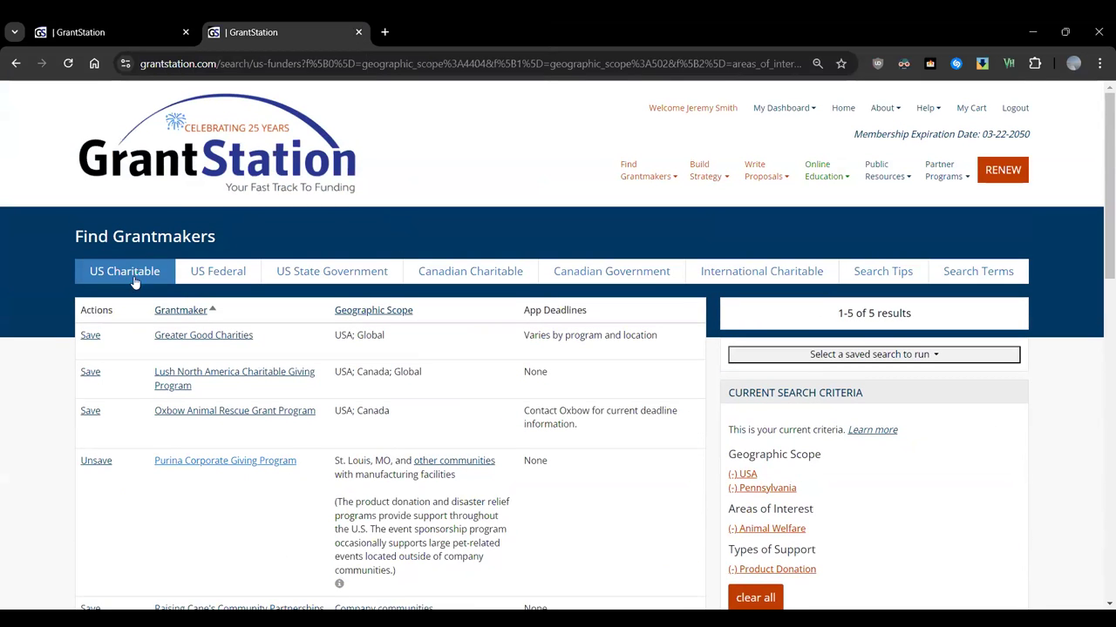
Switch to the International Charitable grantmaker search and select Latin America as the continent in the geographic scope
left_click(322, 276)
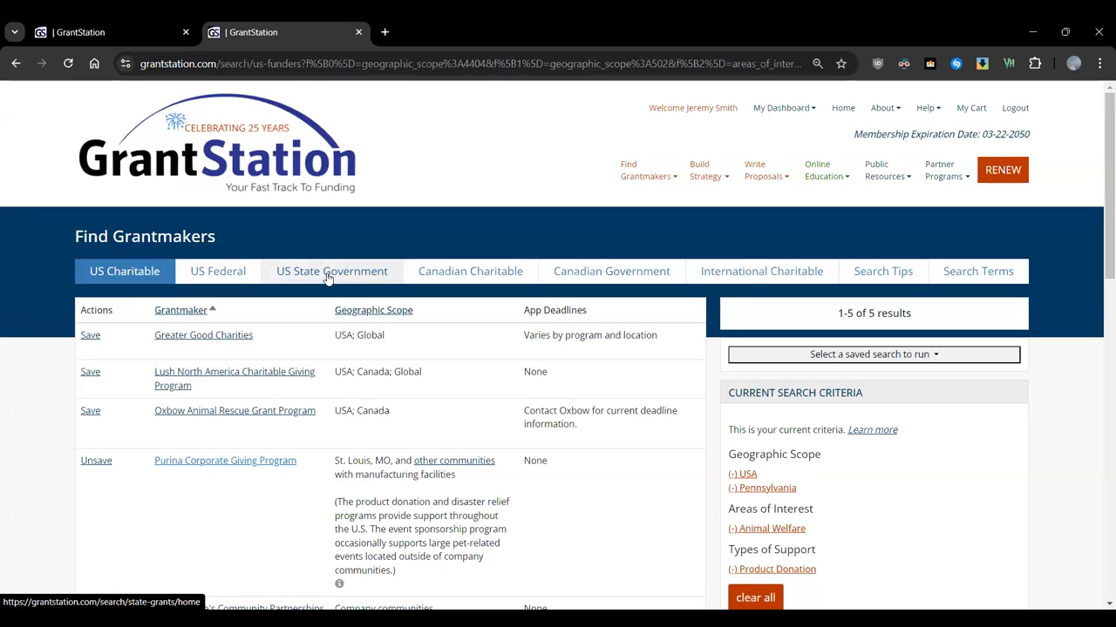
left_click(759, 275)
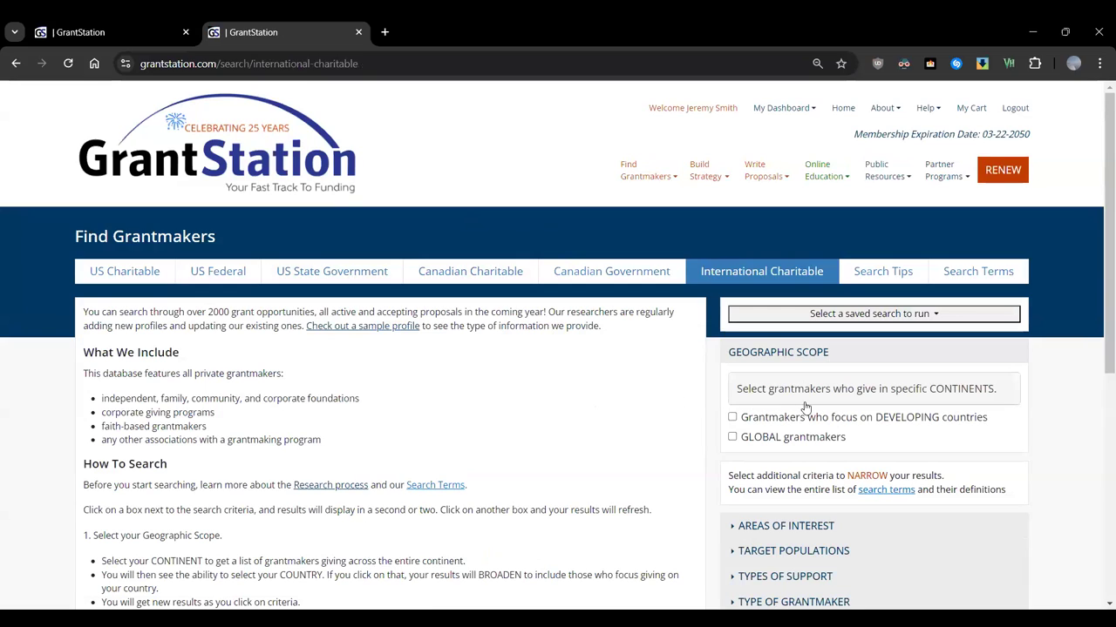
left_click(845, 405)
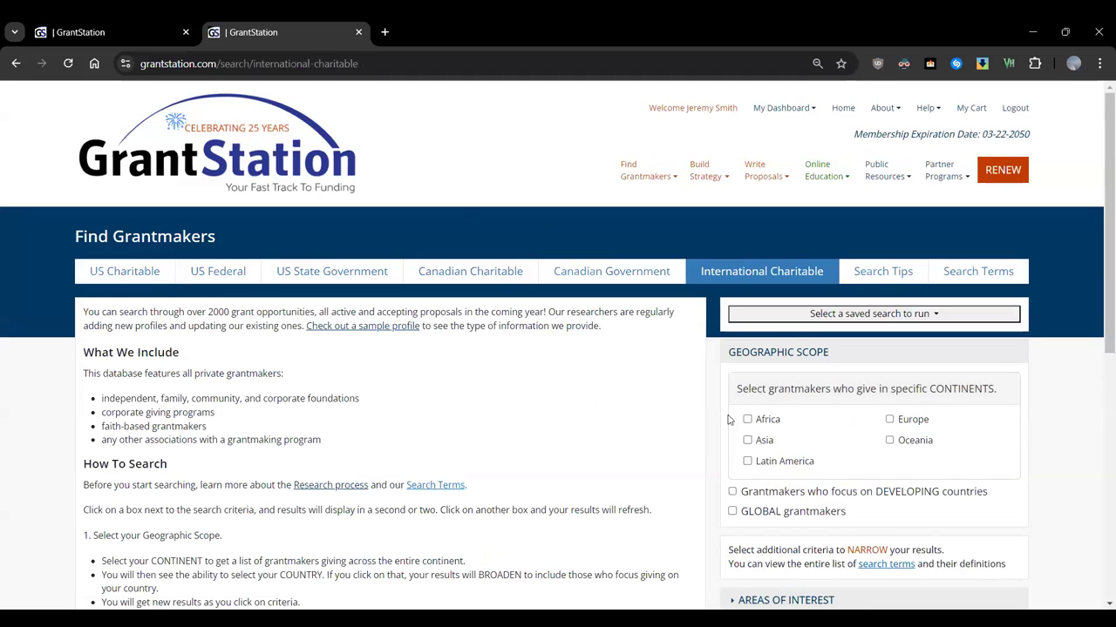
left_click(747, 461)
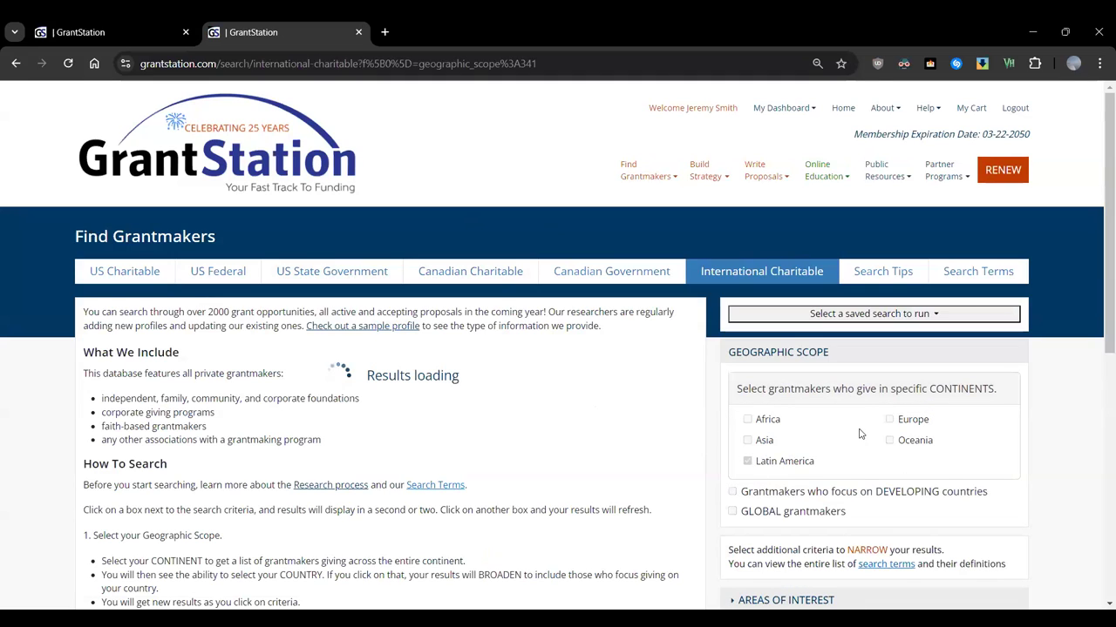
Add Nicaragua as a specific country to the geographic scope of the Latin America search
scroll(857, 397, "down", 3)
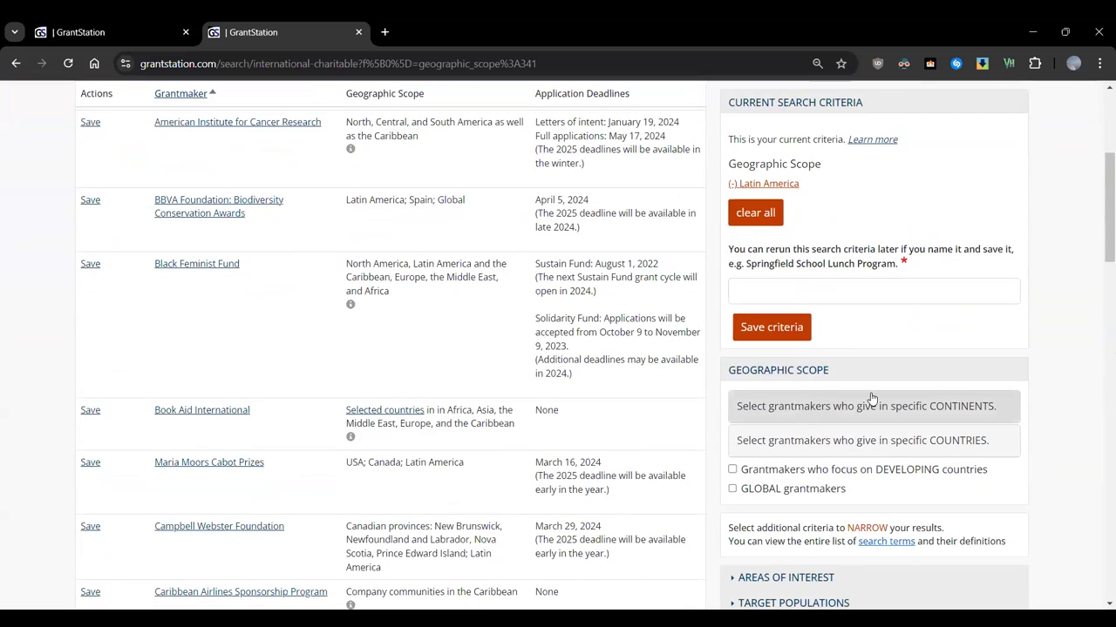
scroll(854, 396, "down", 1)
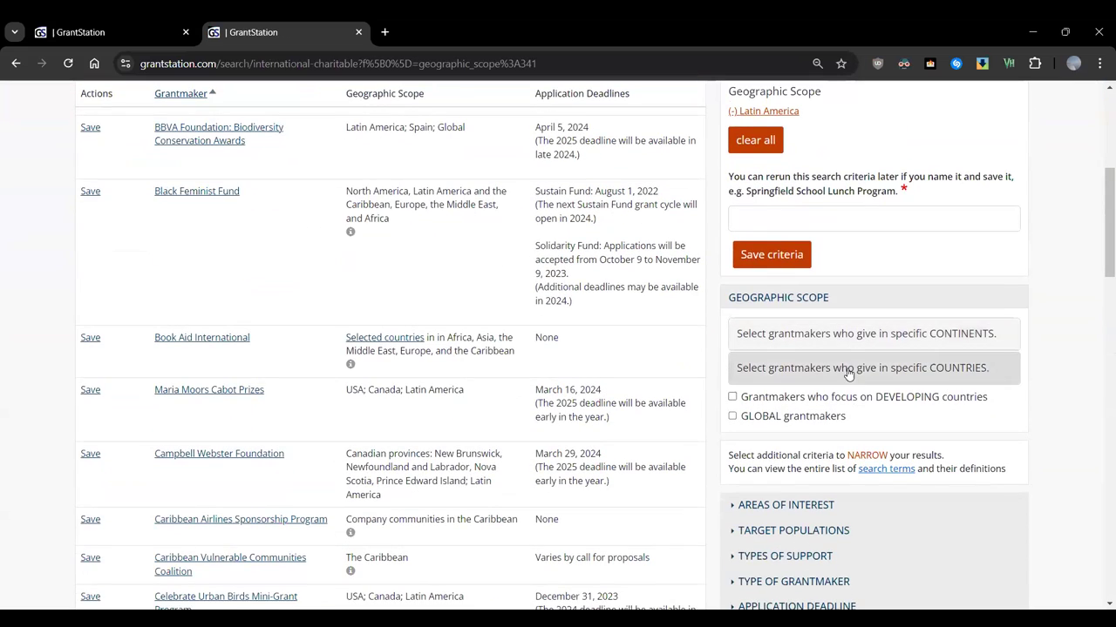
left_click(850, 369)
left_click(890, 544)
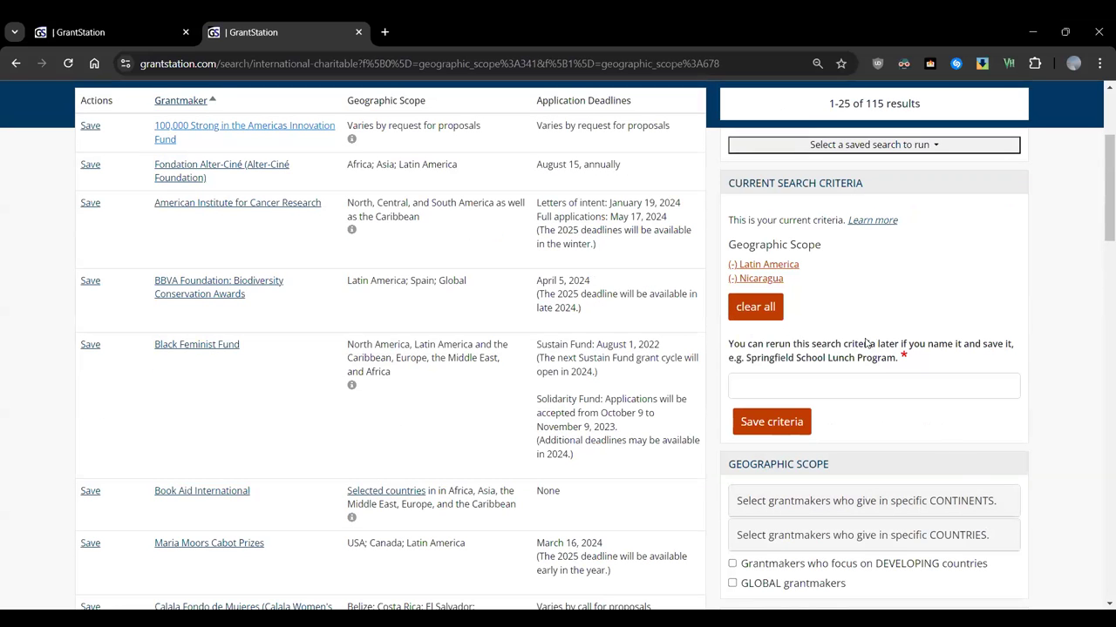
Narrow the international charitable search to the Education: General area of interest and review the matching grantmakers' geographic scope
scroll(867, 286, "down", 2)
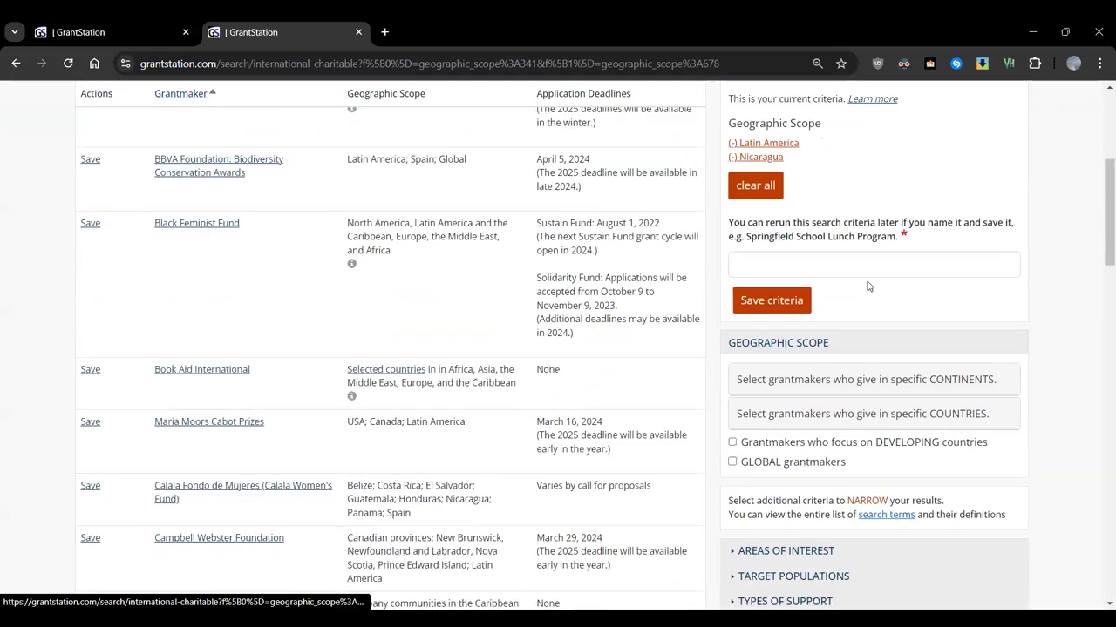
scroll(867, 285, "down", 4)
left_click(732, 311)
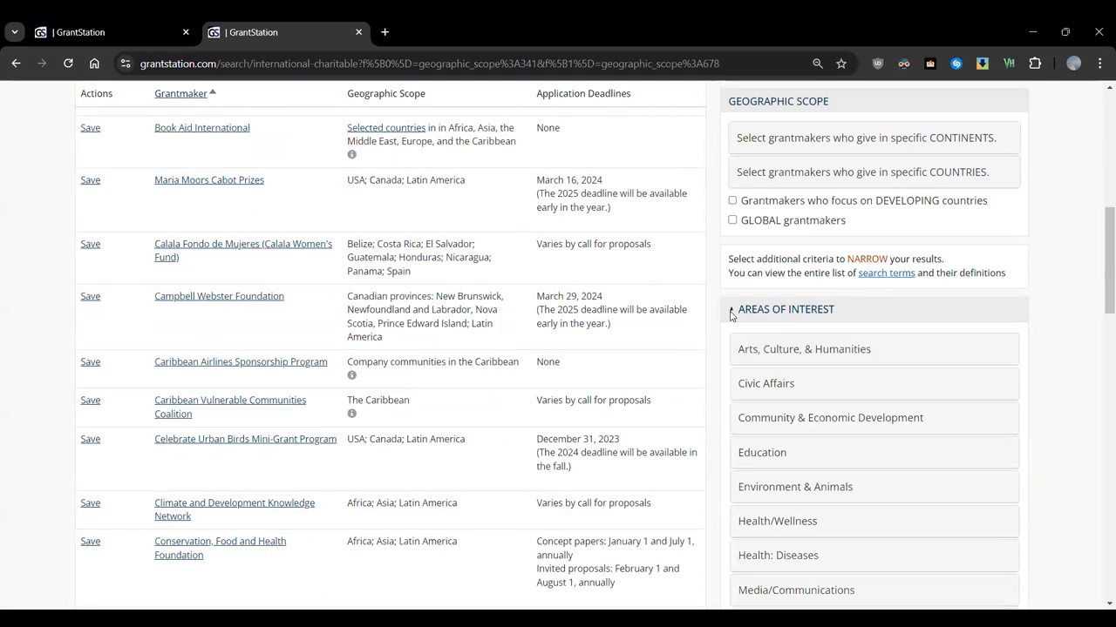
left_click(784, 454)
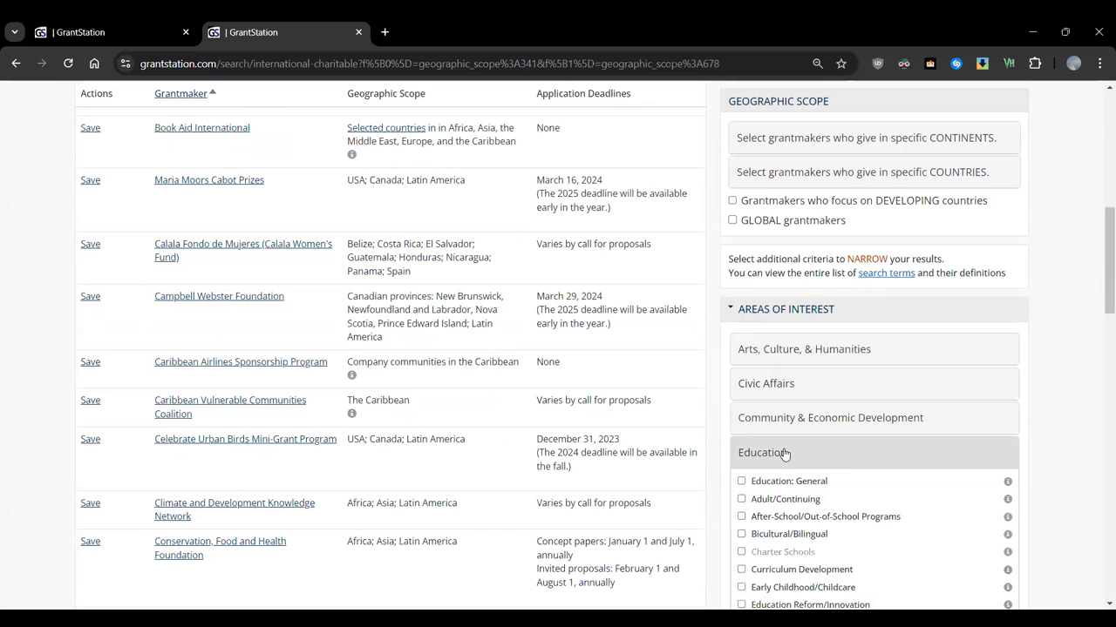
left_click(741, 482)
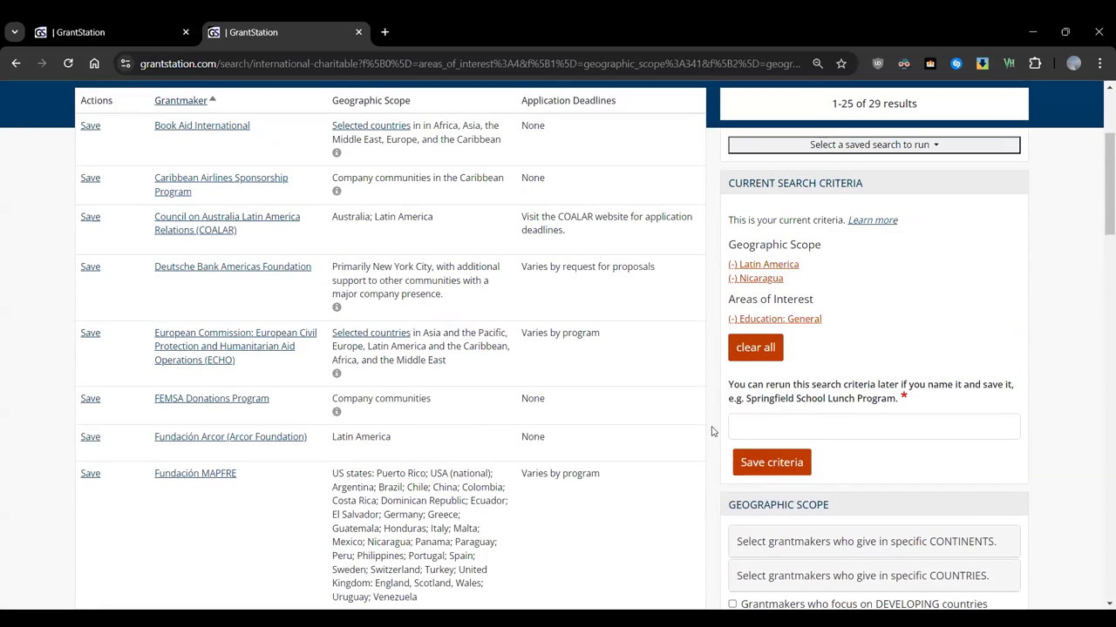
scroll(711, 432, "up", 1)
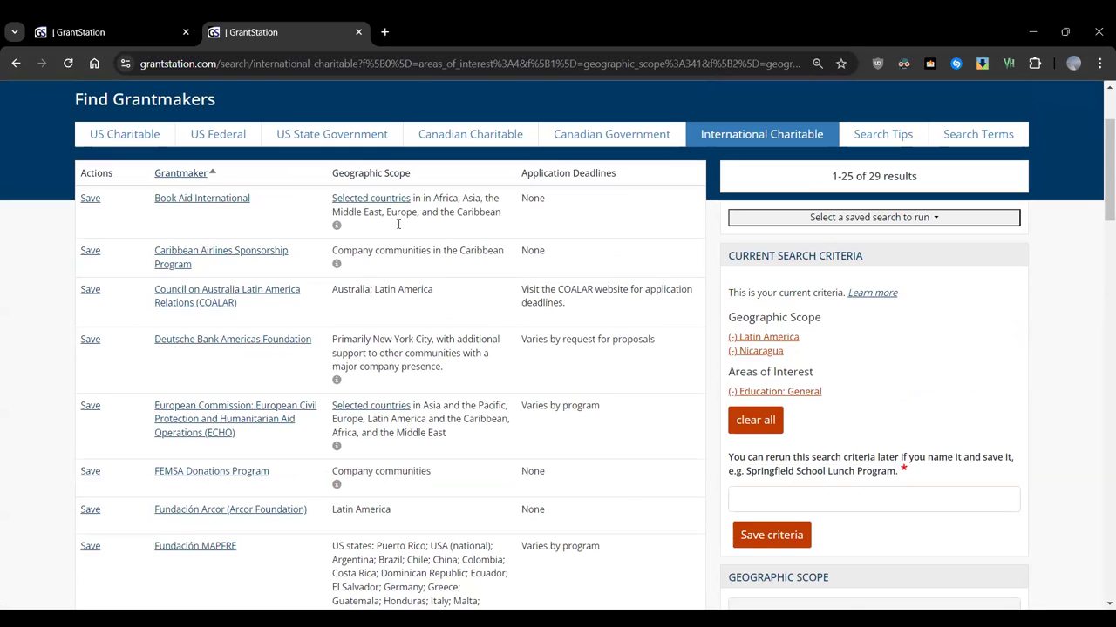
left_click_drag(415, 177, 332, 176)
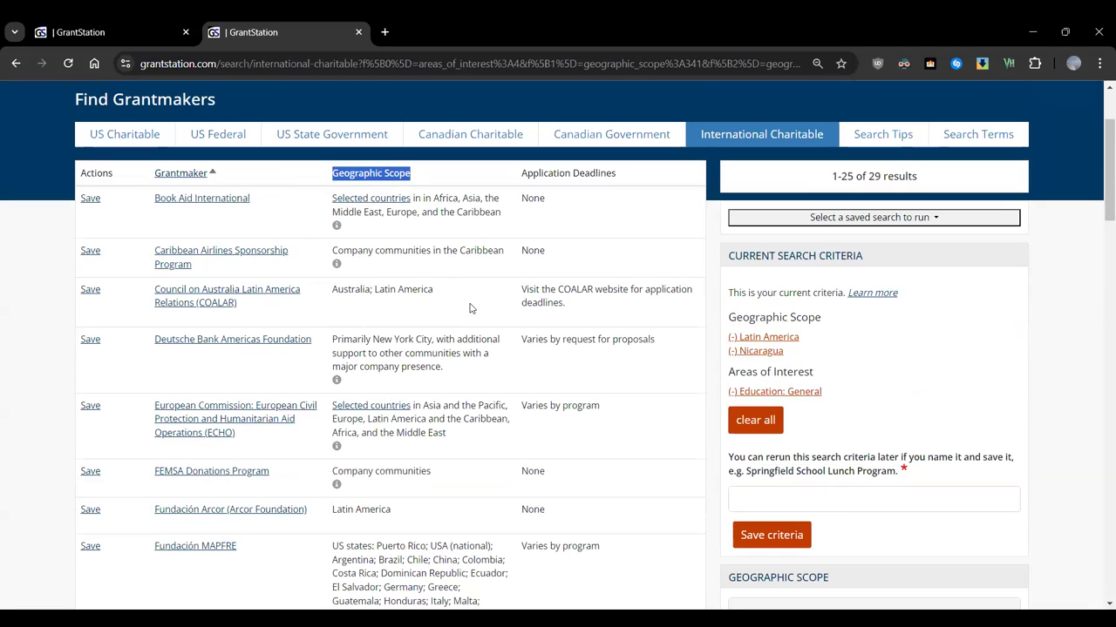
Start a Canadian charitable search covering Nova Scotia grantmakers and national grantmakers who give across all provinces
left_click(472, 145)
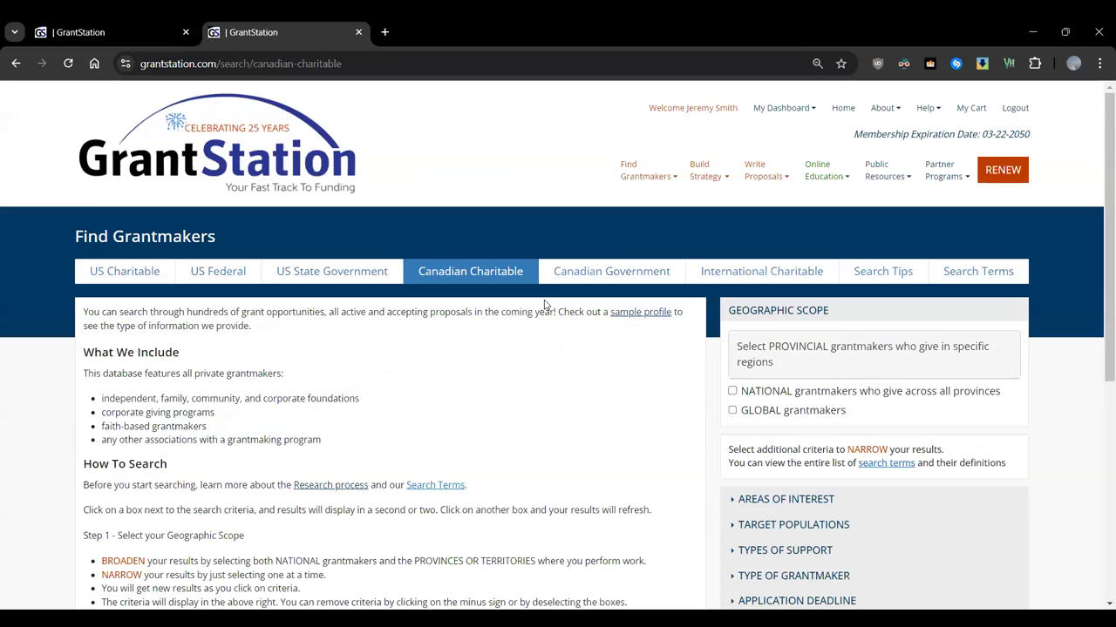
left_click(924, 364)
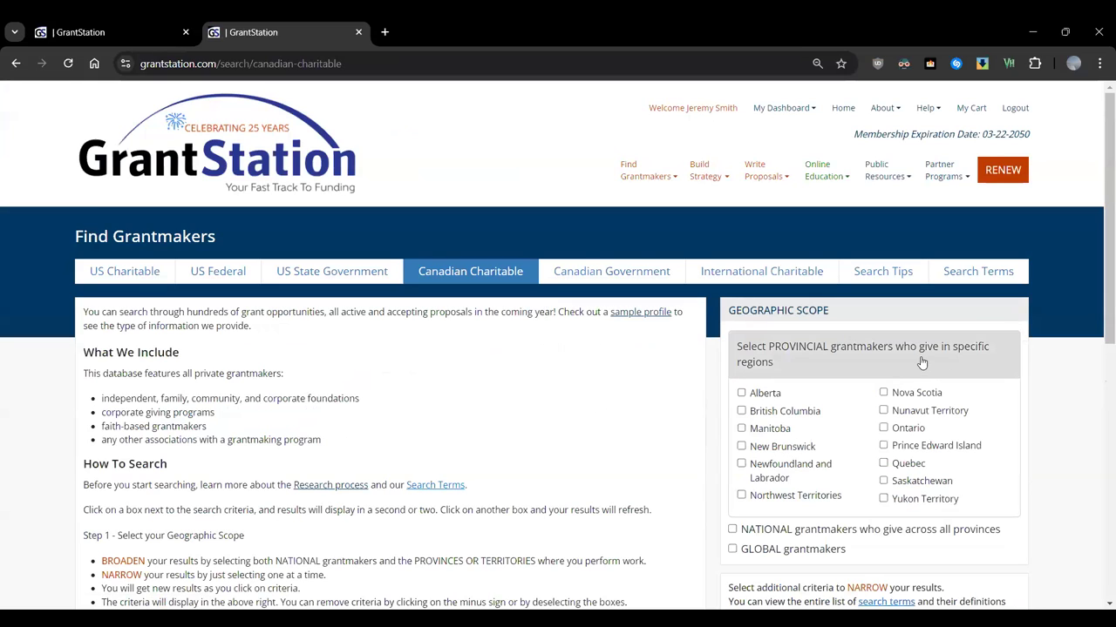
left_click(883, 393)
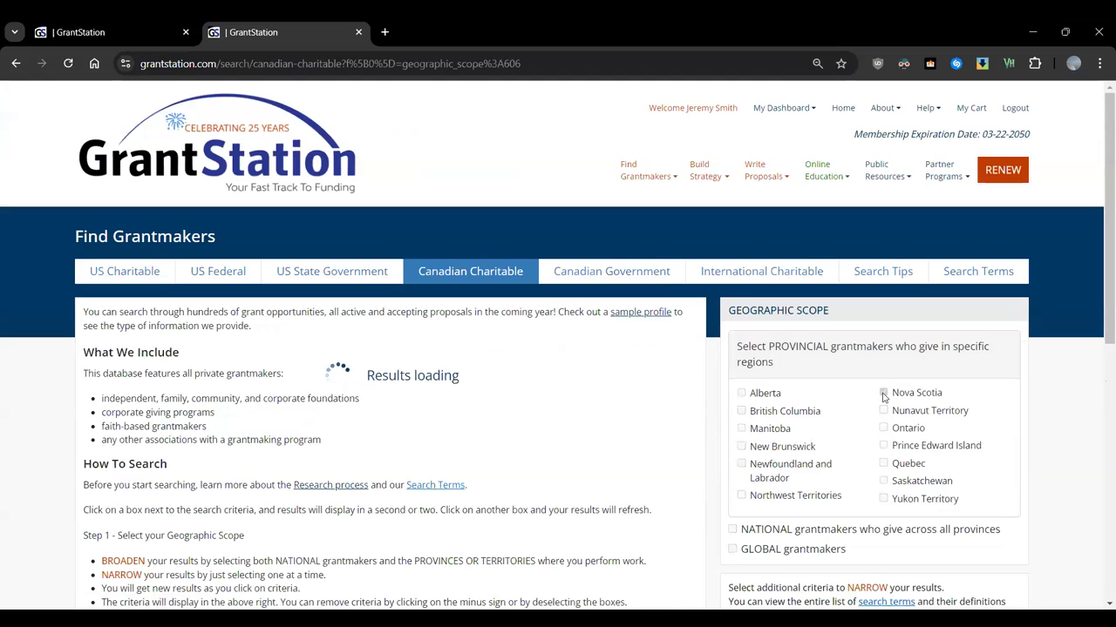
scroll(883, 398, "down", 3)
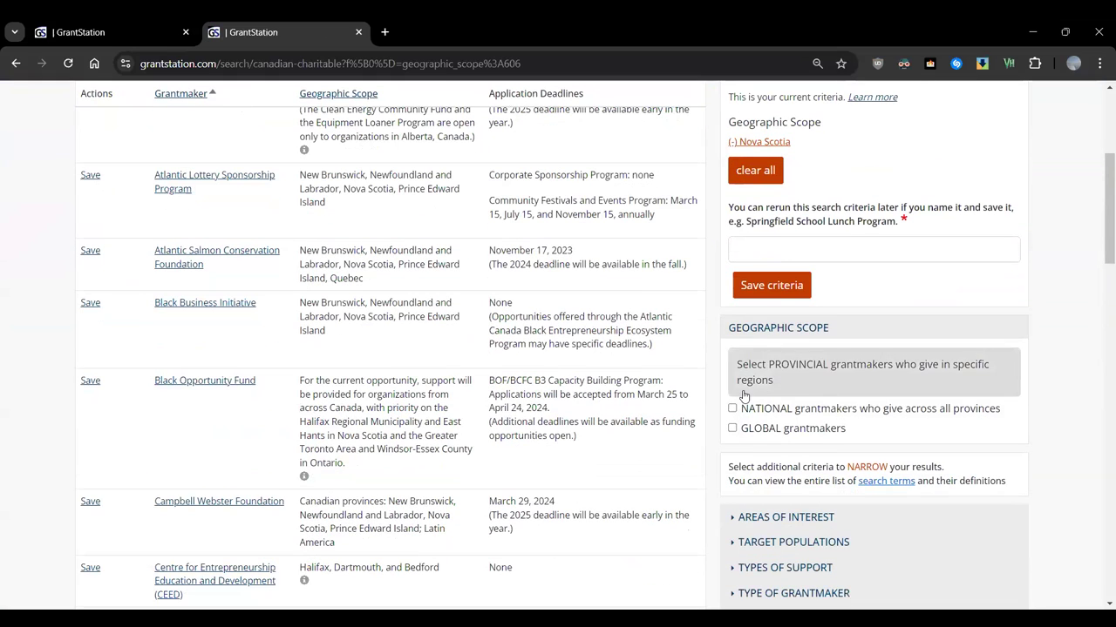
left_click(733, 409)
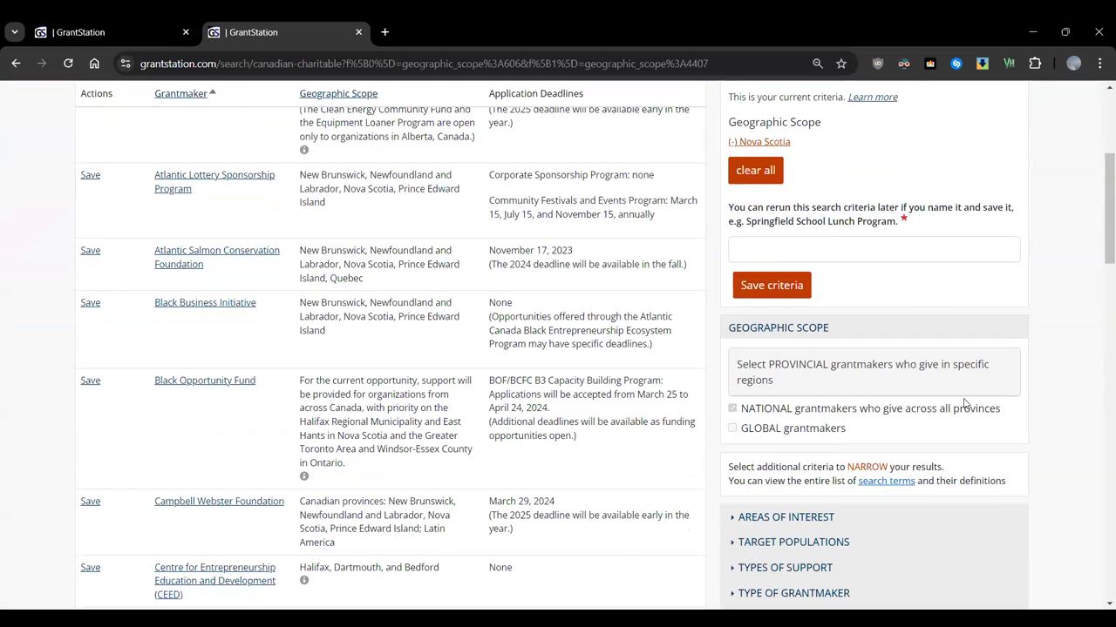
Narrow the Canadian charitable results to the Art Education area of interest within Arts, Culture, & Humanities
scroll(860, 329, "down", 3)
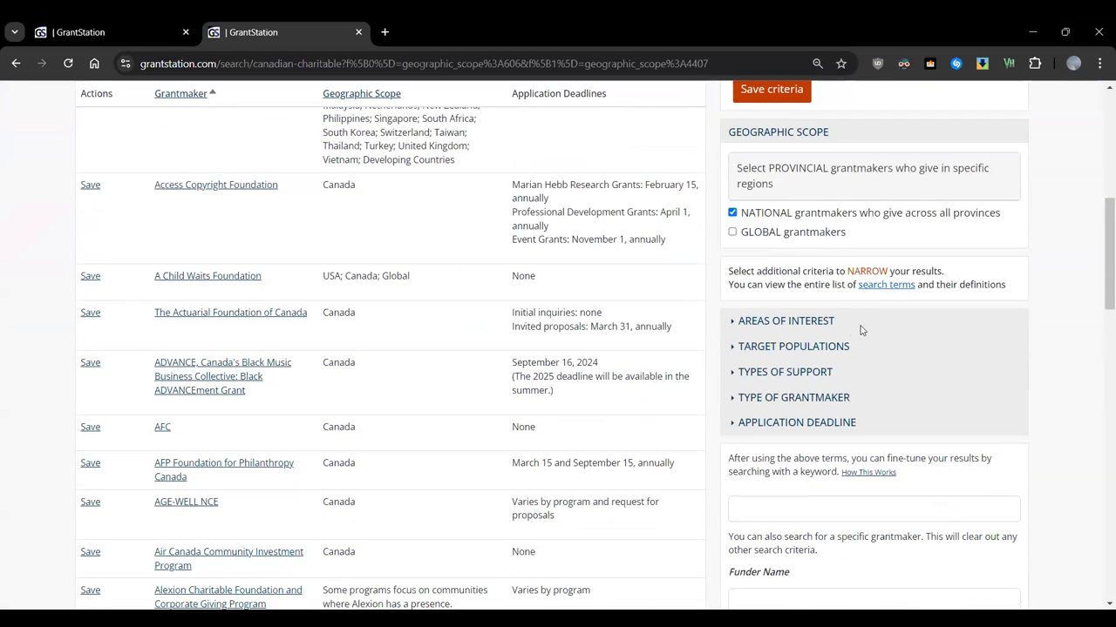
left_click(735, 323)
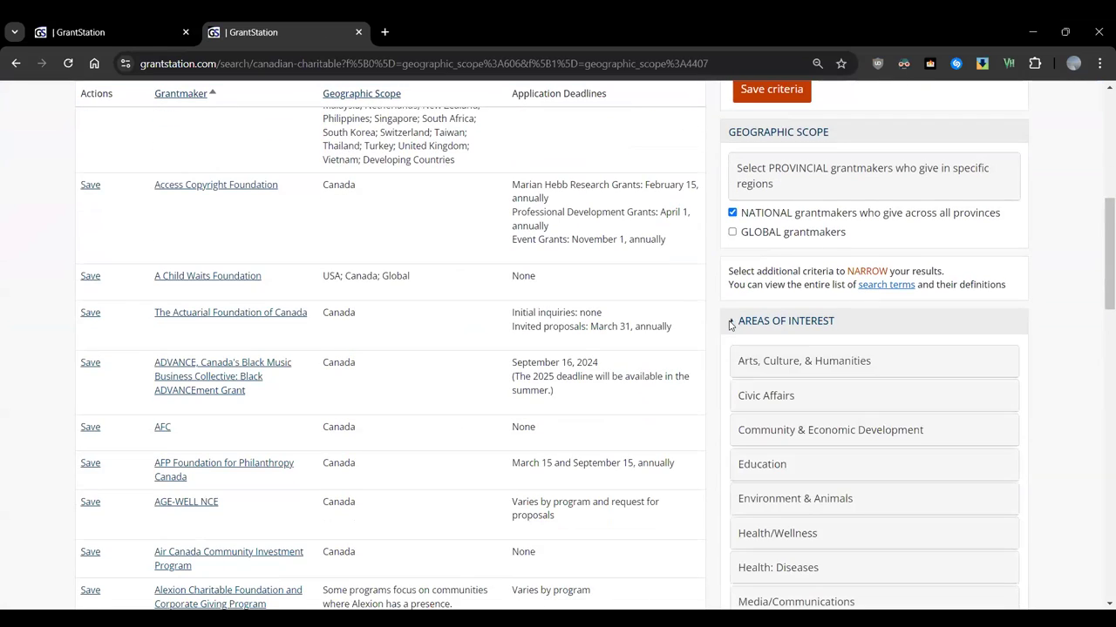
left_click(764, 362)
scroll(880, 302, "down", 1)
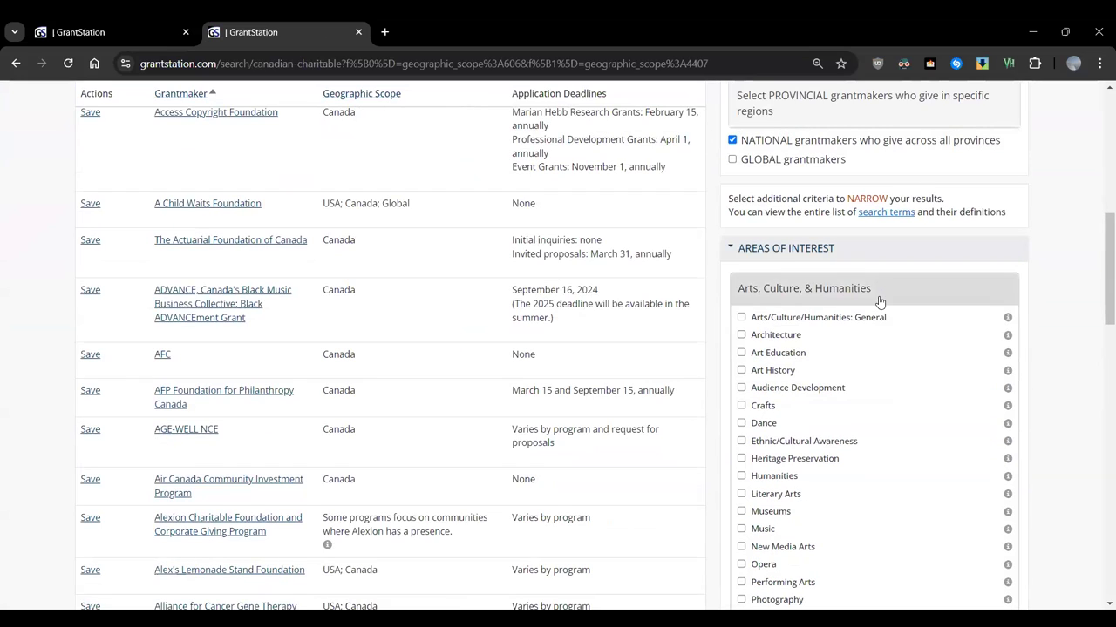
left_click(743, 353)
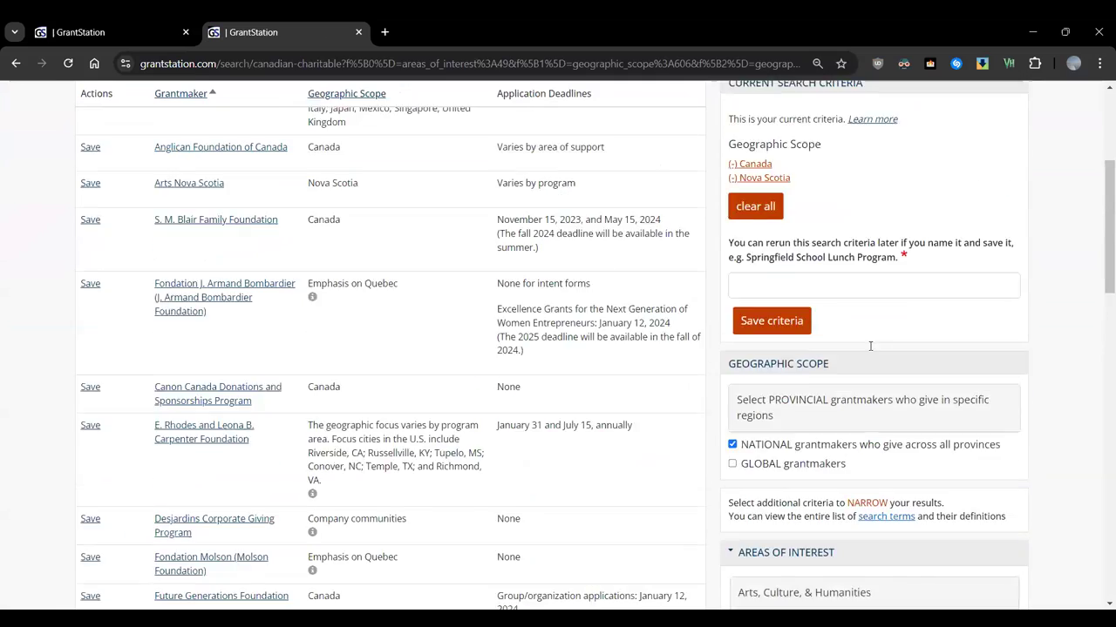
Review the number of Canadian charitable results and look through the listed grantmakers, scopes and deadlines
scroll(872, 174, "up", 1)
double_click(875, 104)
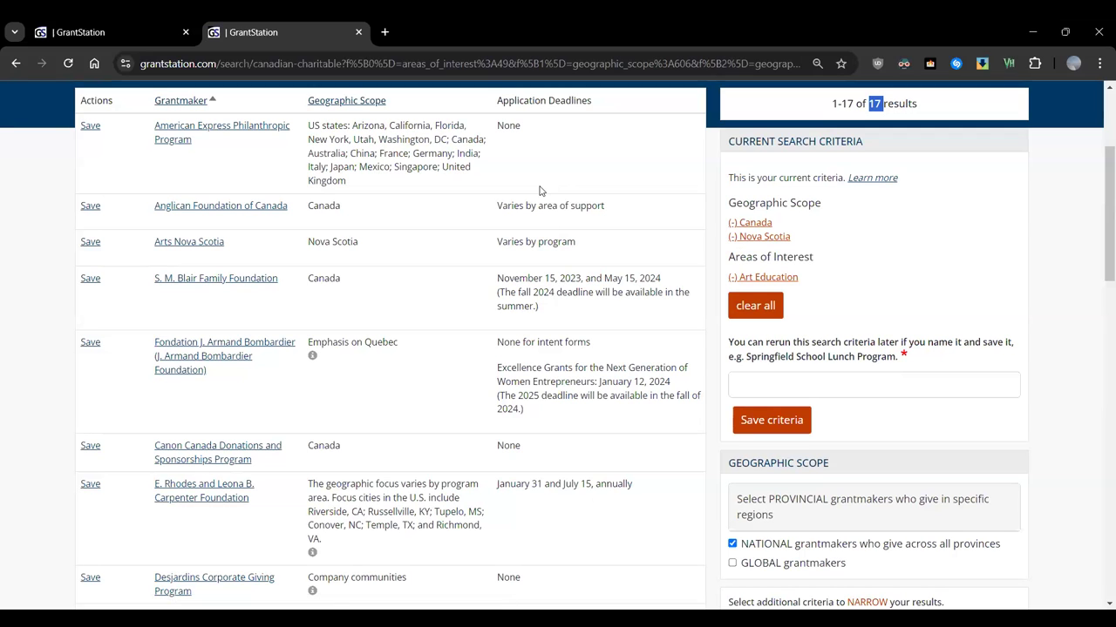
scroll(538, 190, "down", 3)
scroll(575, 240, "up", 3)
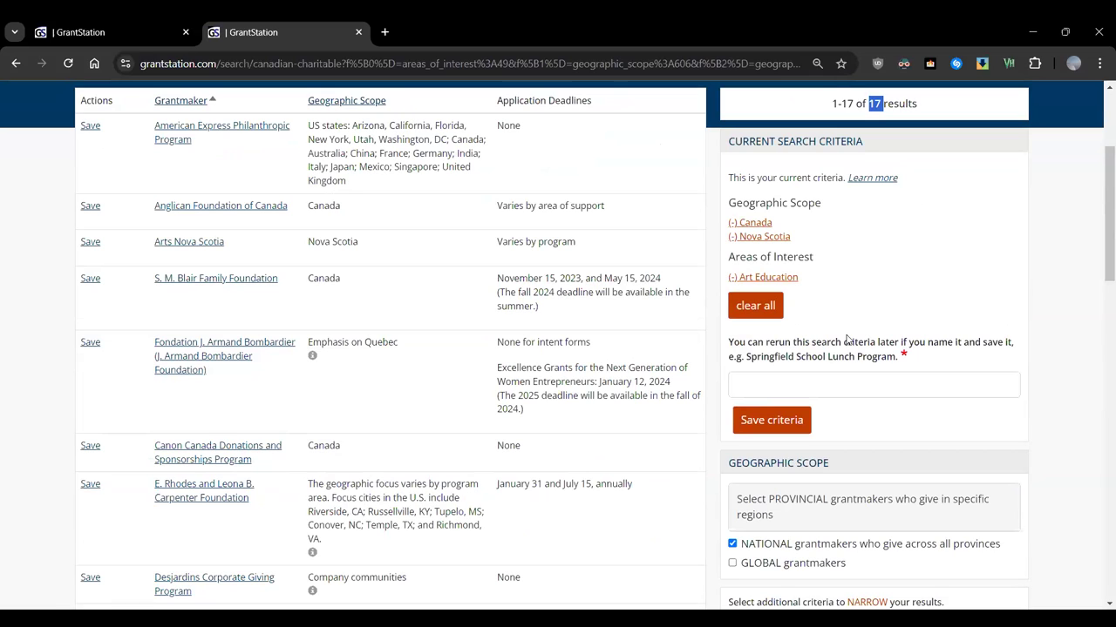
scroll(836, 348, "up", 2)
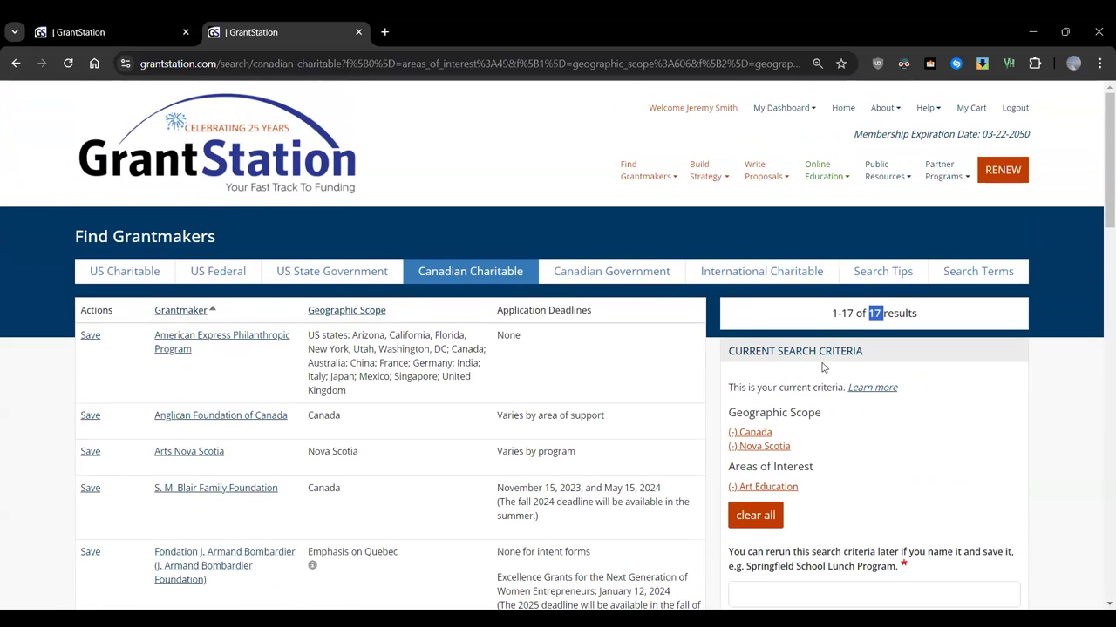
Open the Canadian Government grants section and examine its provincial opportunities list and map
left_click(624, 281)
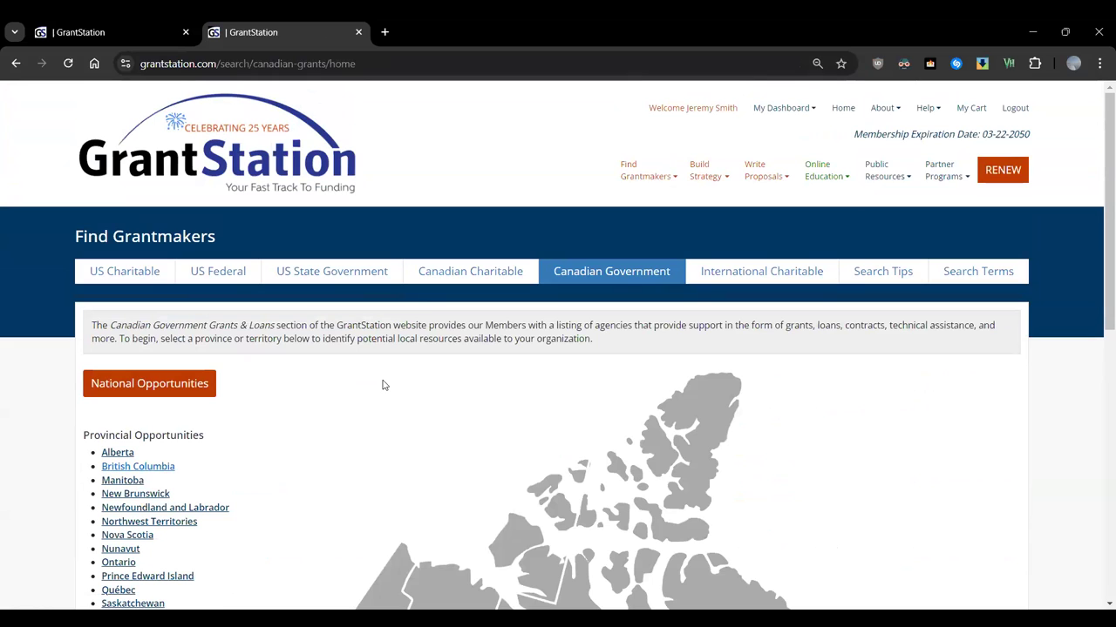
scroll(411, 392, "down", 3)
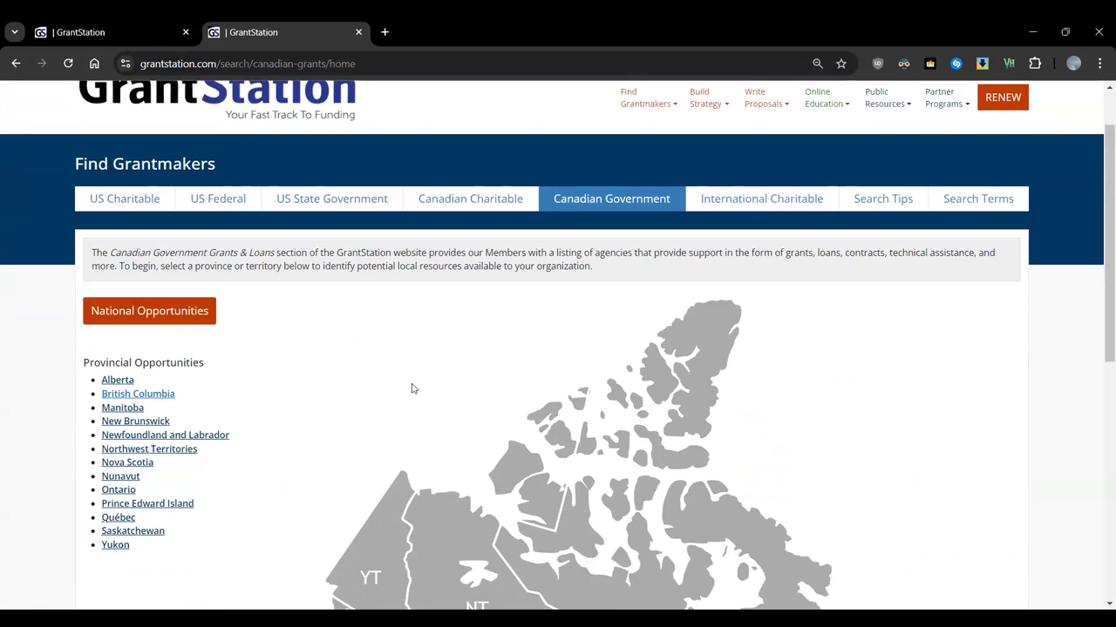
scroll(454, 441, "down", 2)
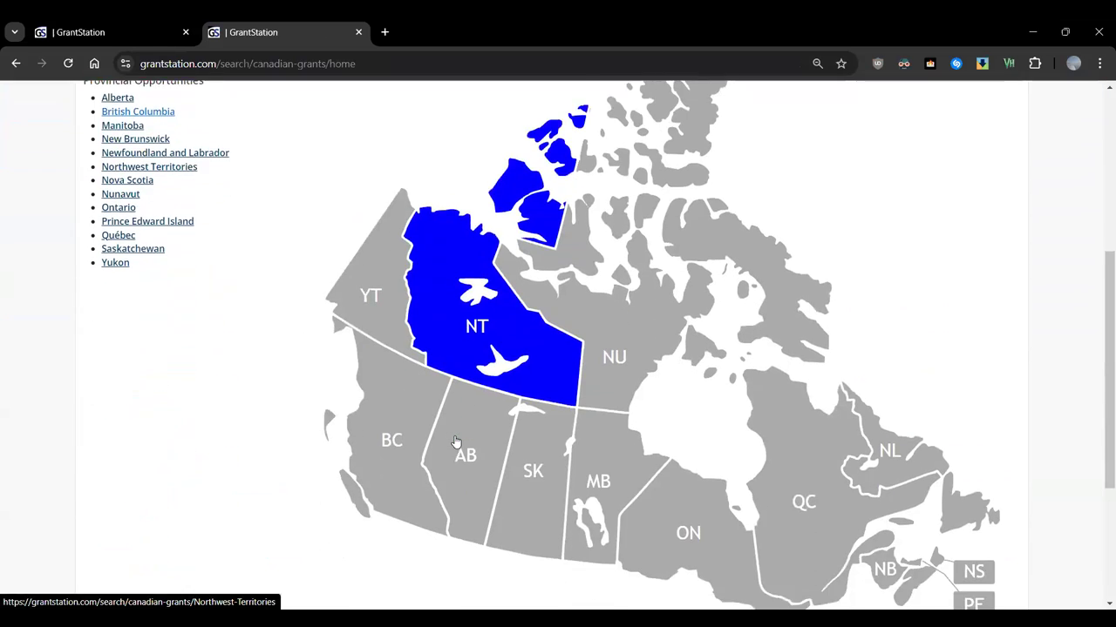
scroll(543, 351, "up", 1)
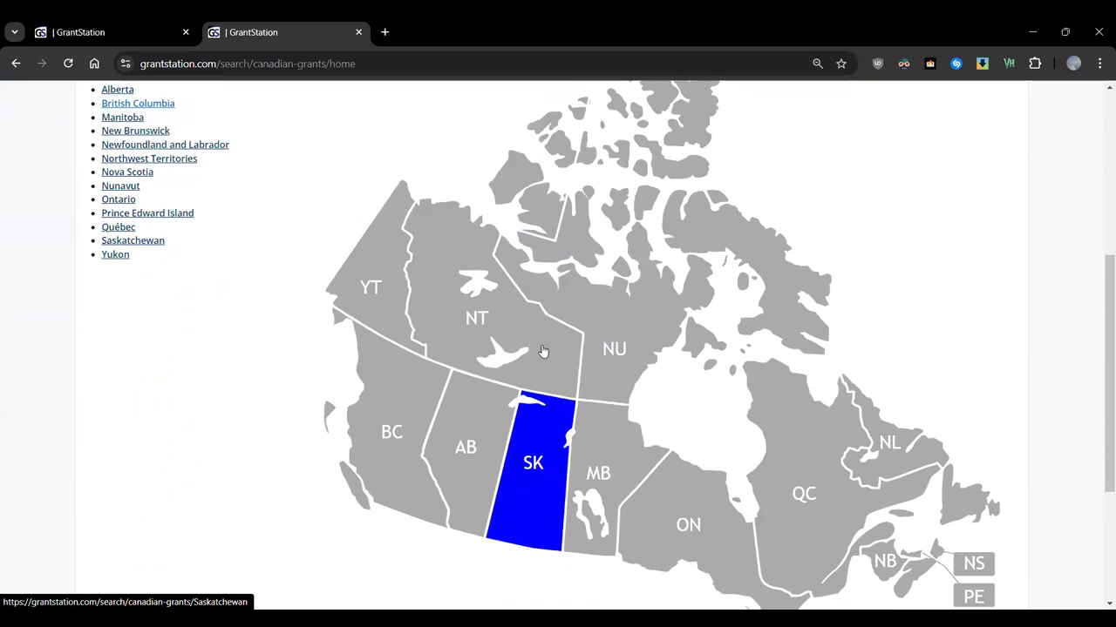
scroll(542, 351, "up", 1)
scroll(922, 316, "down", 3)
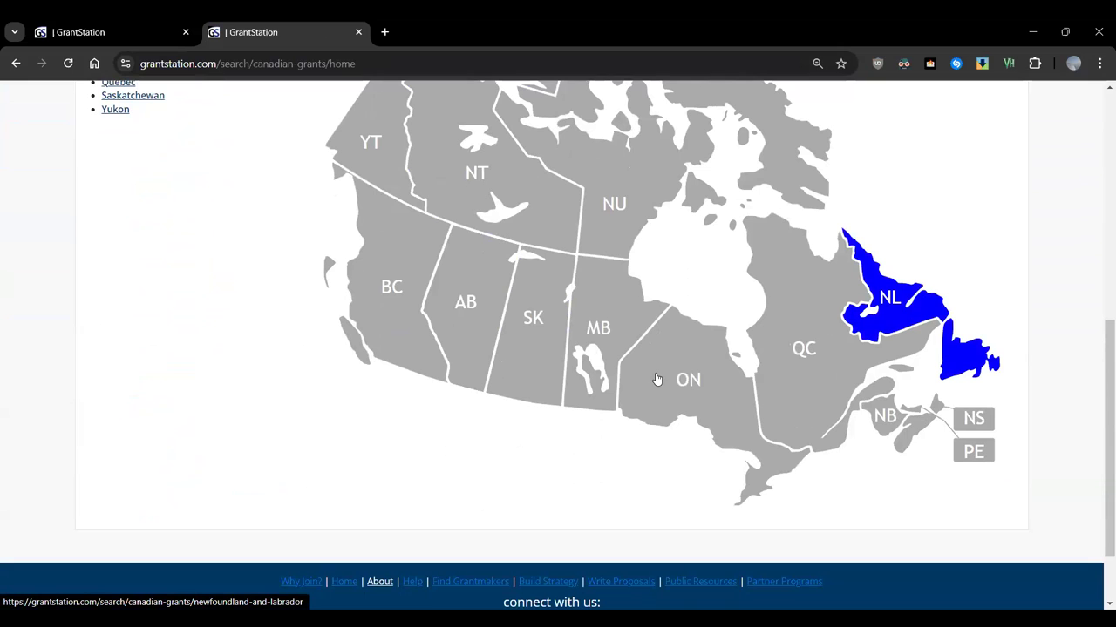
Open British Columbia's government grants and loans page from the map and review its resources and agency listings
left_click(437, 287)
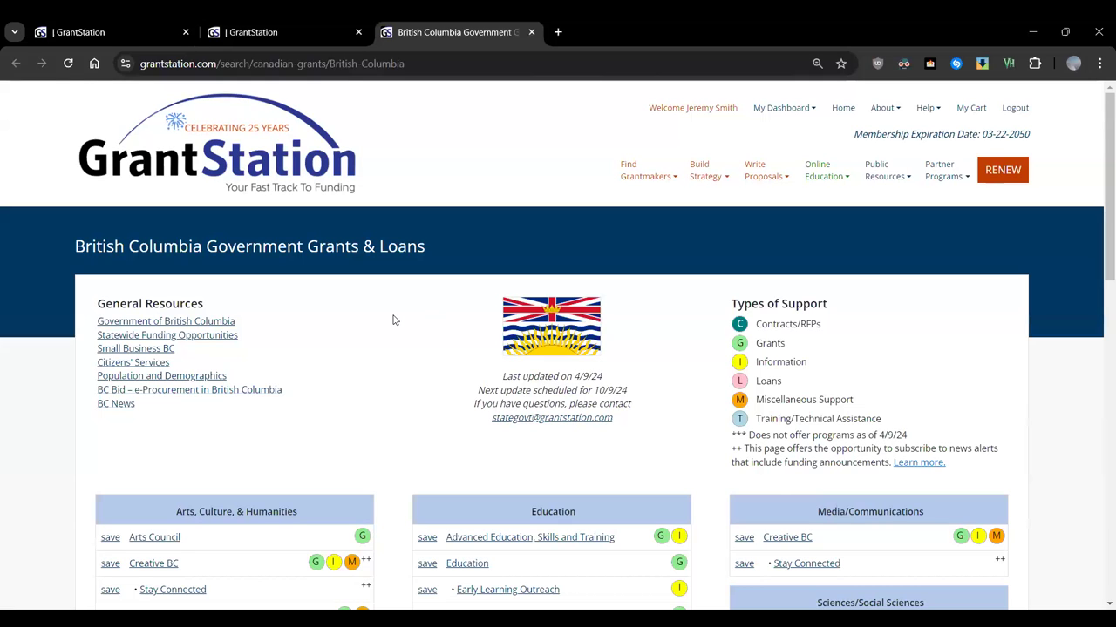
scroll(393, 320, "down", 3)
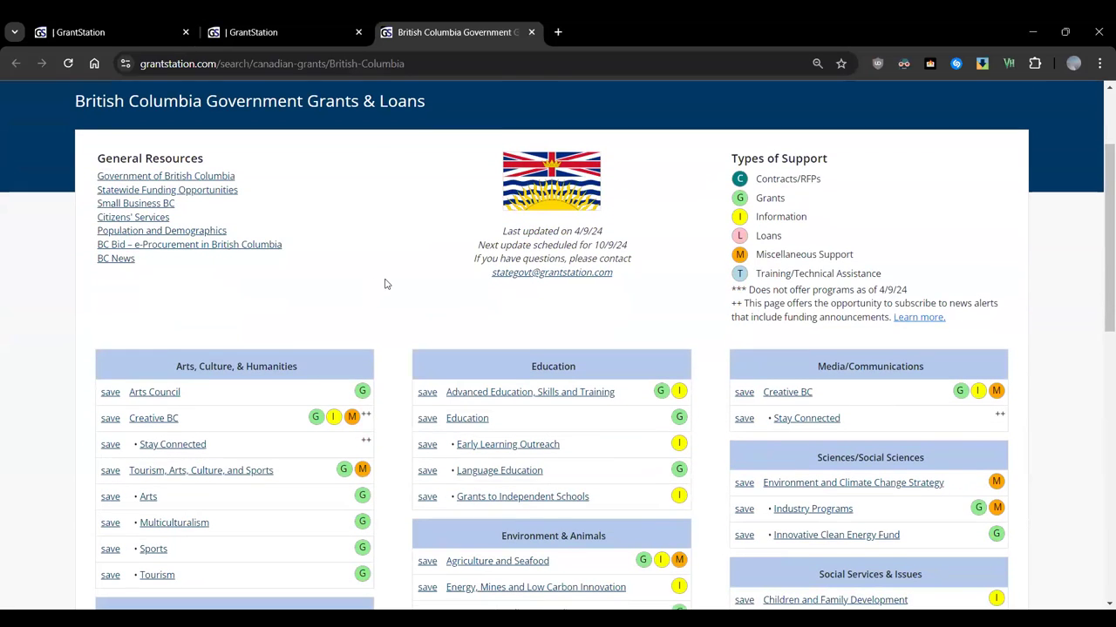
scroll(386, 284, "up", 3)
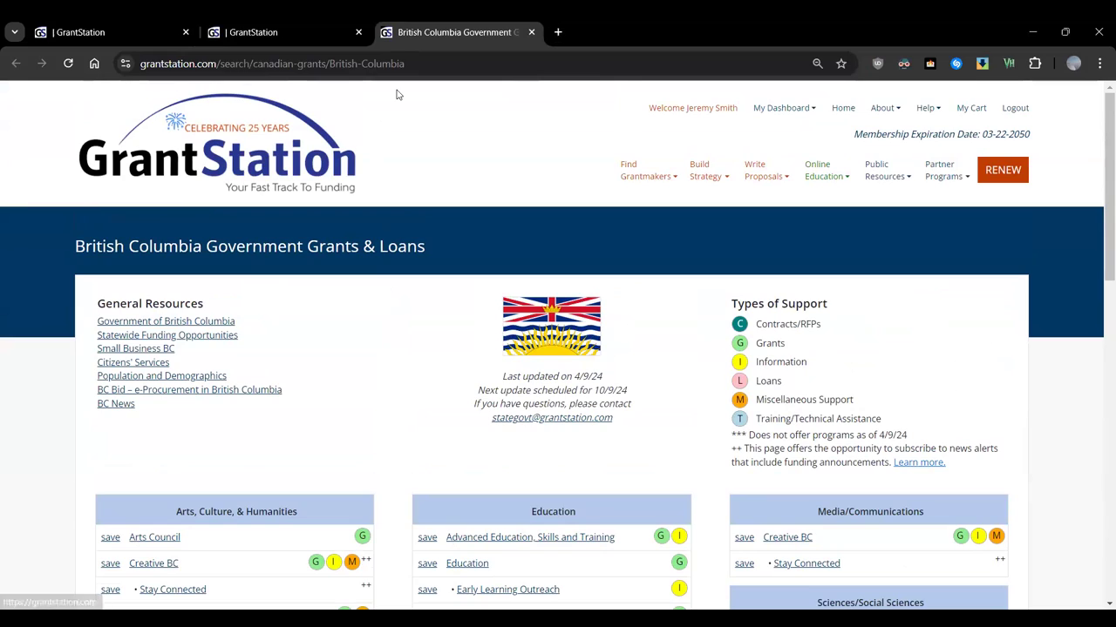
Close the British Columbia page and the Canadian search page, and return to the GrantStation home page
key("ctrl+w")
left_click(358, 32)
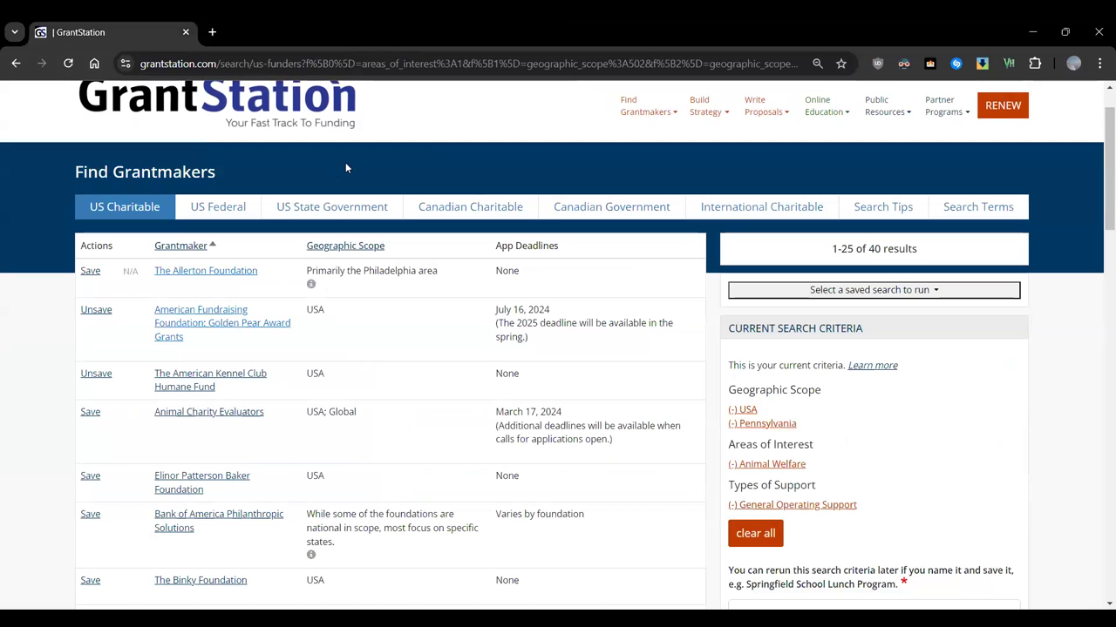
scroll(345, 162, "up", 1)
left_click(214, 162)
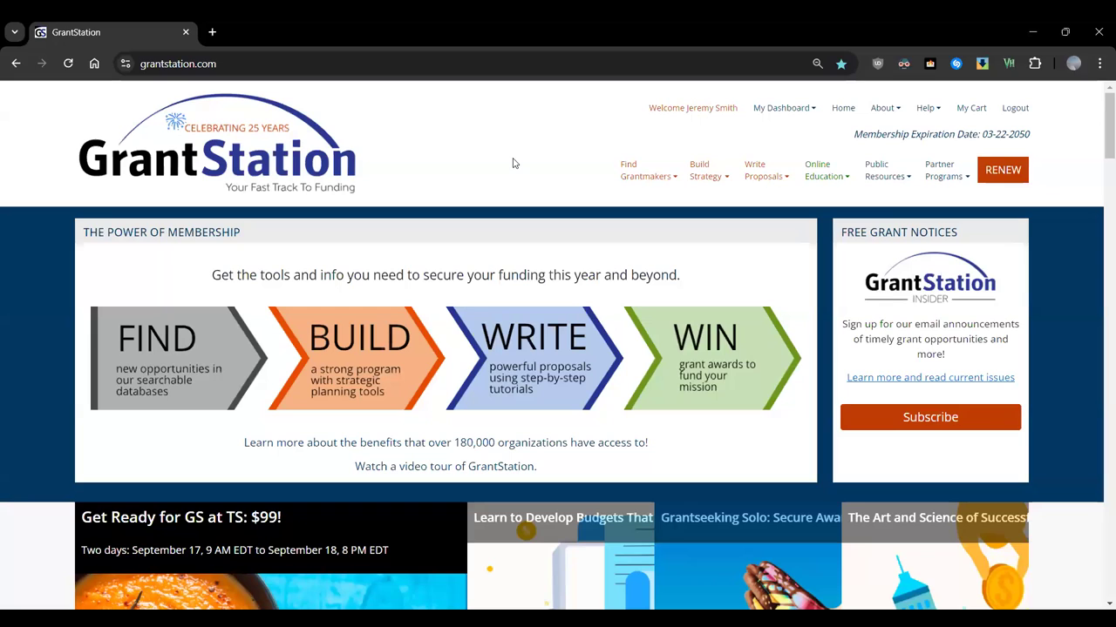
Open the Build Strategy overview and read its guidance on building a grants program
left_click(715, 174)
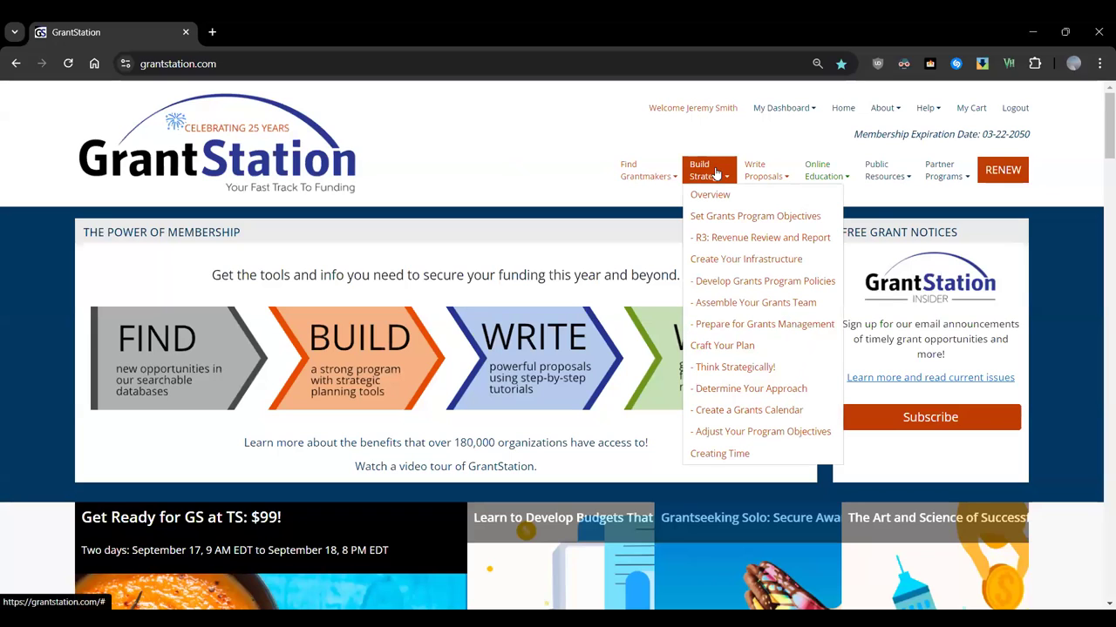
left_click(708, 195)
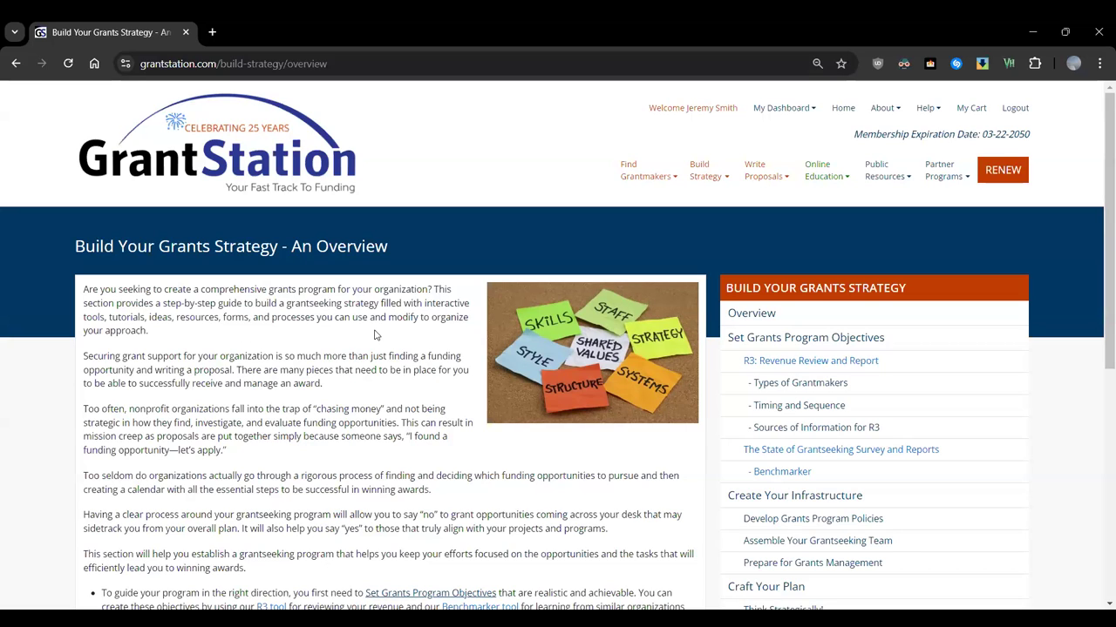
scroll(392, 339, "down", 1)
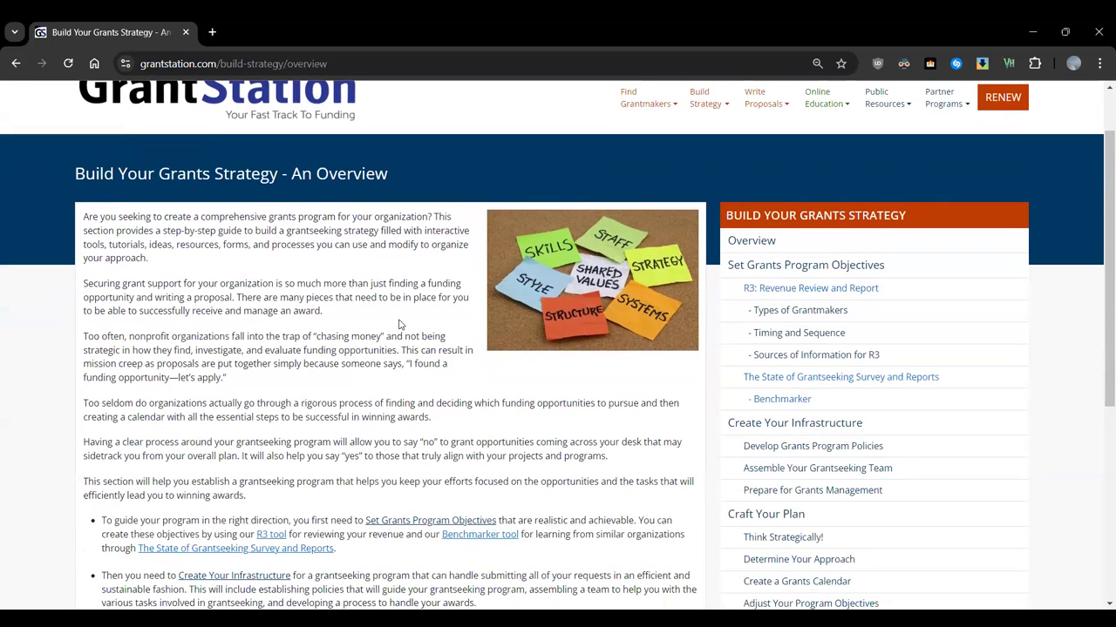
scroll(400, 325, "down", 2)
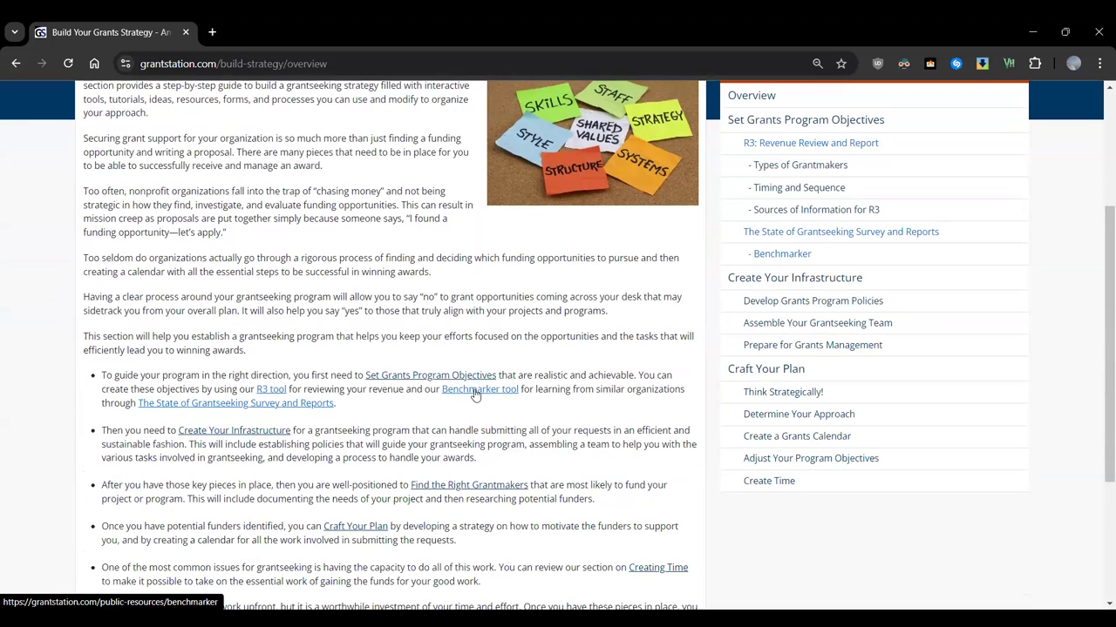
scroll(475, 395, "up", 1)
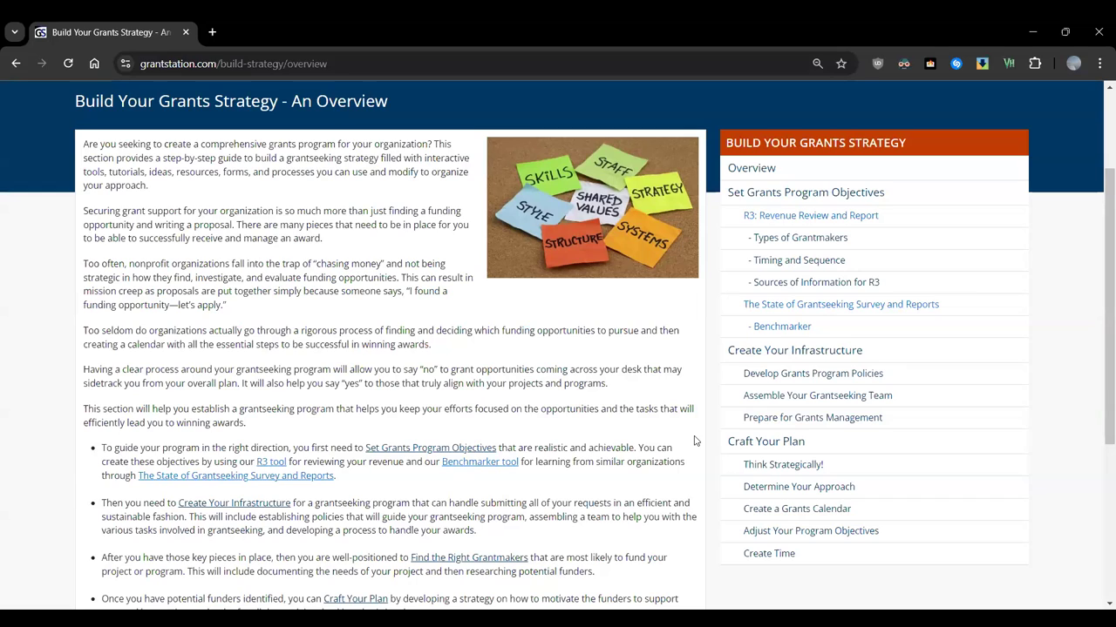
Open the Benchmarker tool from the grants strategy section and look over its introduction and required questions
left_click(782, 330)
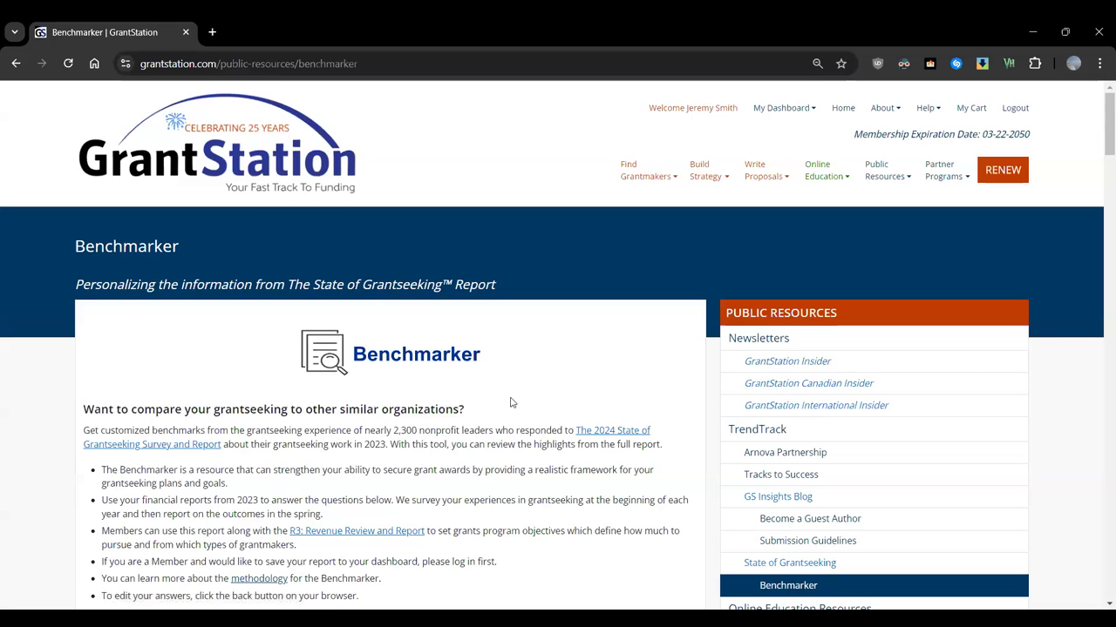
scroll(510, 403, "down", 4)
scroll(527, 341, "up", 2)
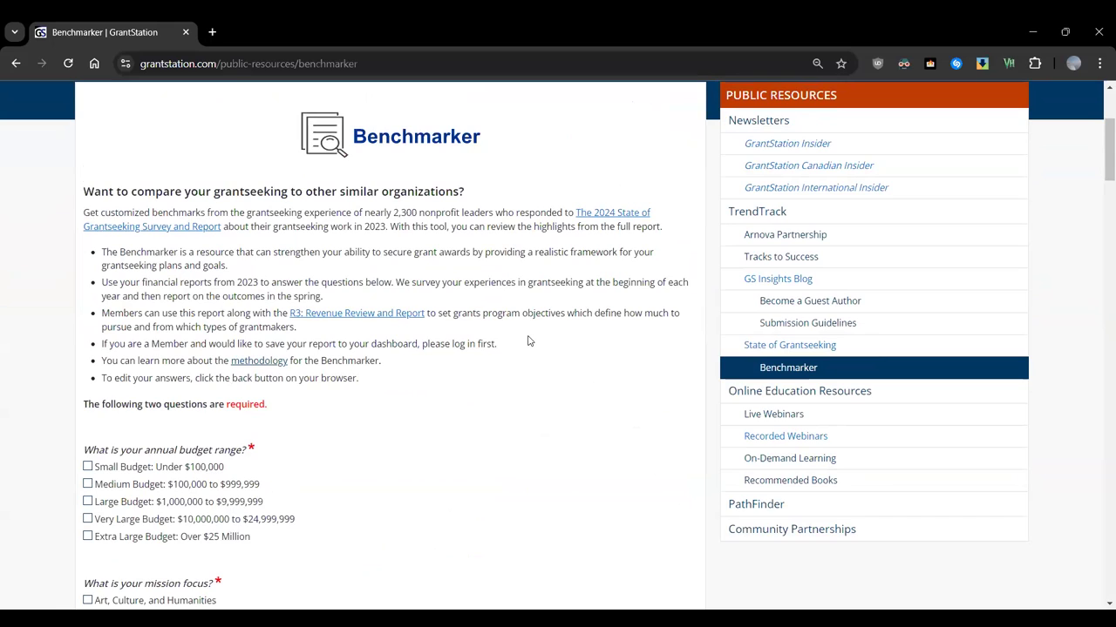
Run the basic Benchmarker report for Small Budget: Under $100,000 and the Art, Culture, and Humanities mission focus
scroll(524, 338, "down", 1)
scroll(523, 338, "down", 1)
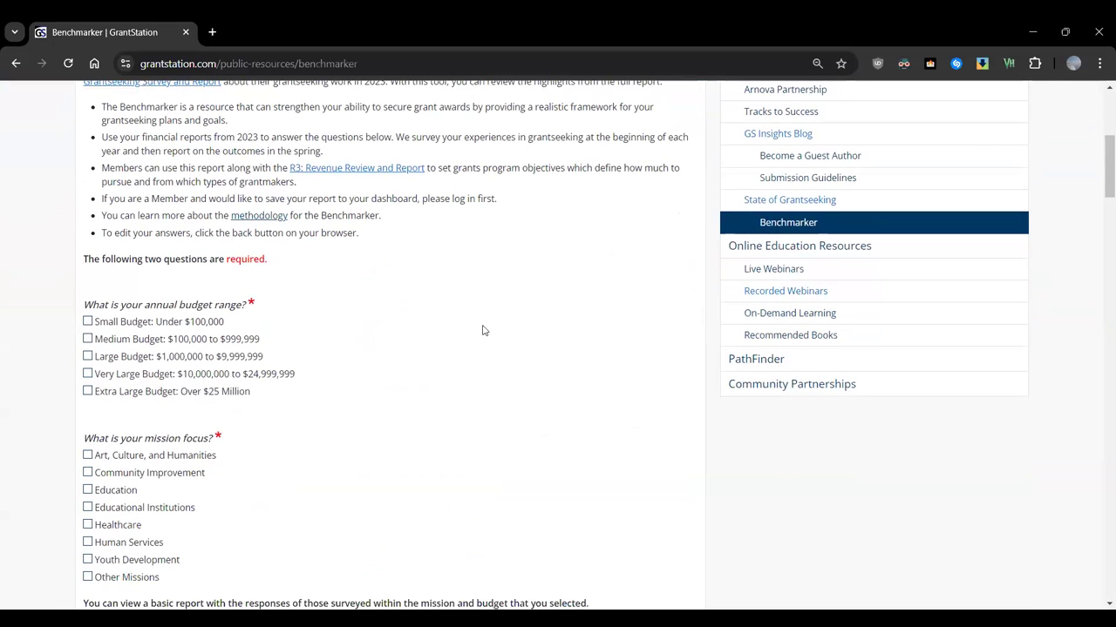
left_click(87, 322)
scroll(368, 308, "down", 2)
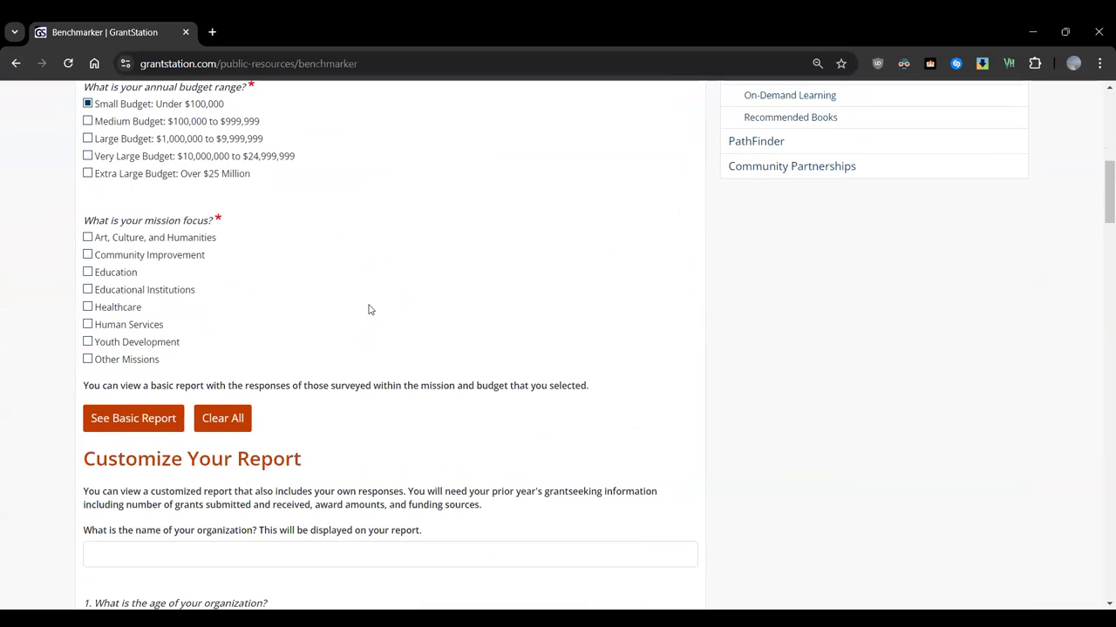
left_click(88, 237)
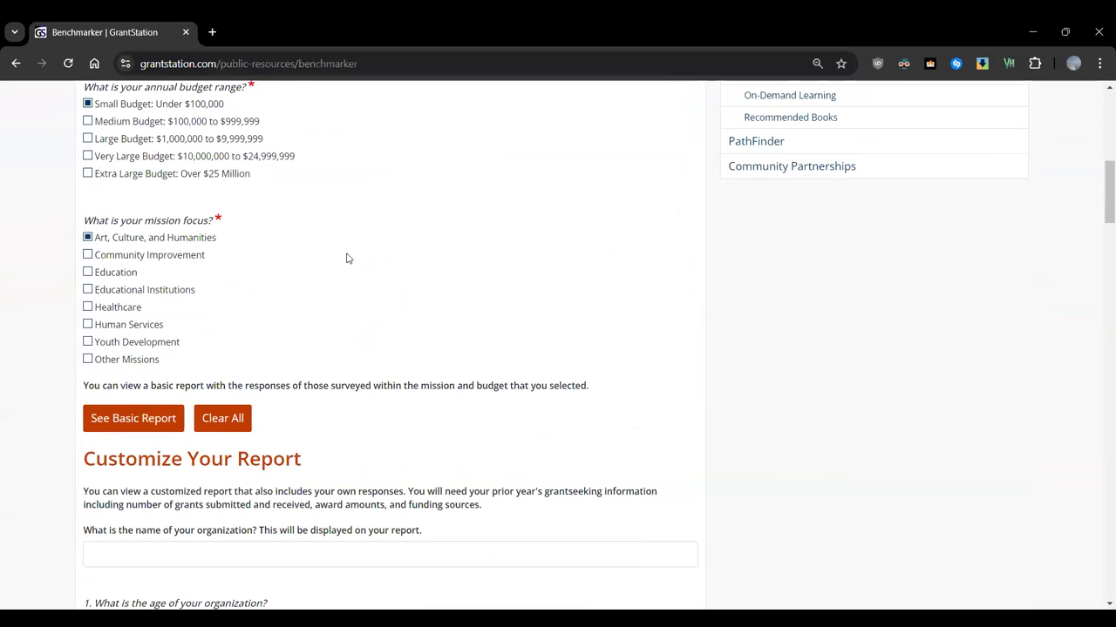
left_click(155, 421)
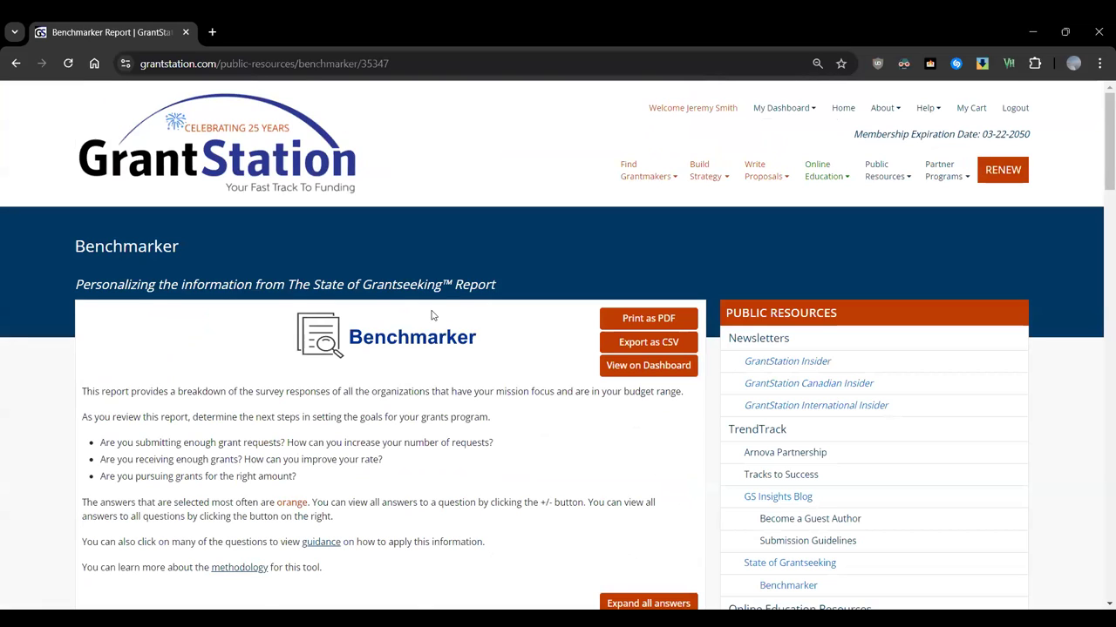
Read the report's introduction and first comparison questions, expanding and collapsing the full answers for paid staff size
scroll(516, 278, "down", 1)
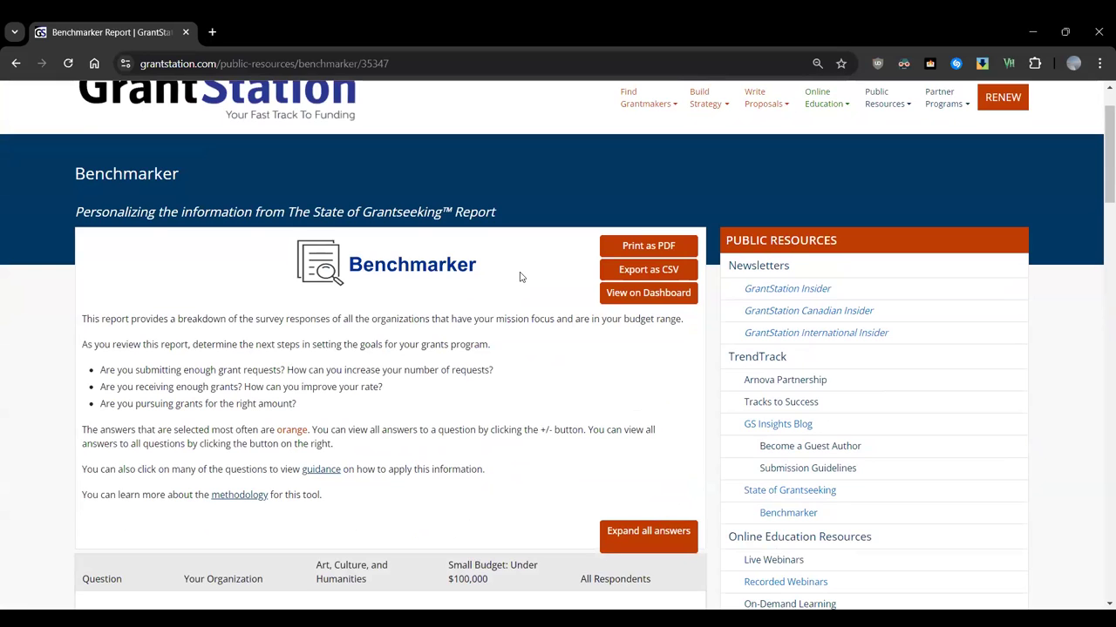
scroll(521, 277, "down", 1)
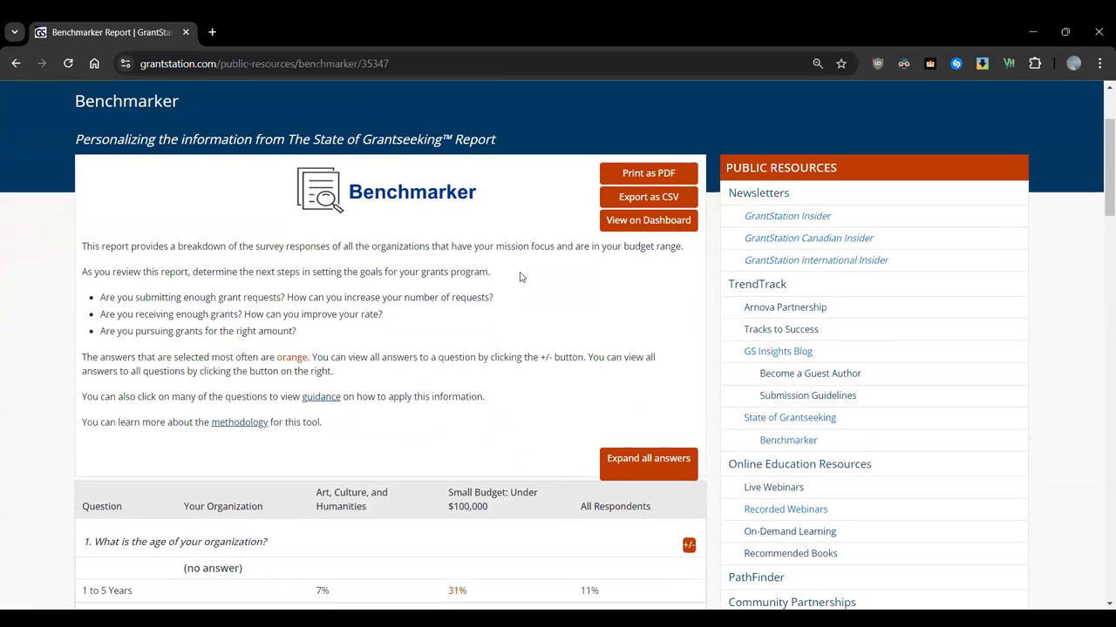
scroll(509, 275, "down", 3)
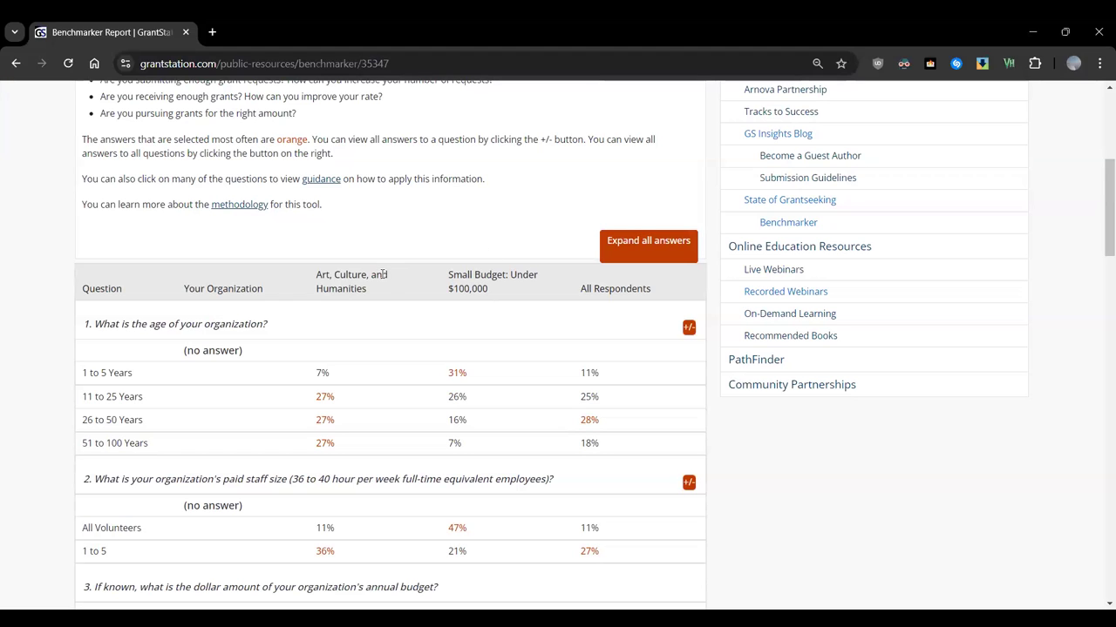
scroll(402, 262, "down", 1)
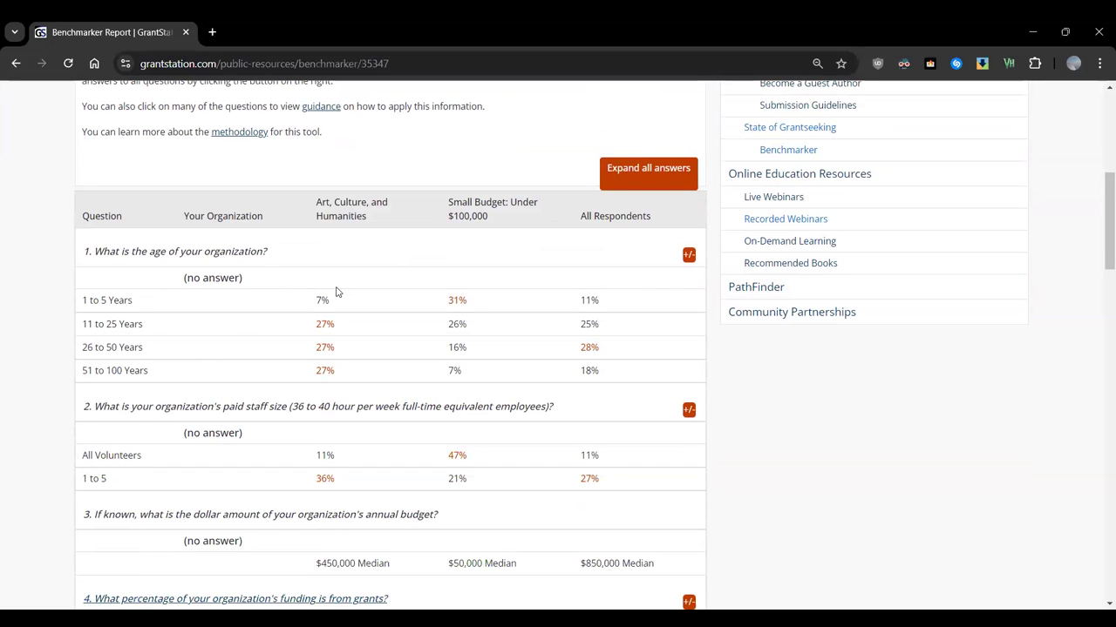
scroll(336, 292, "down", 1)
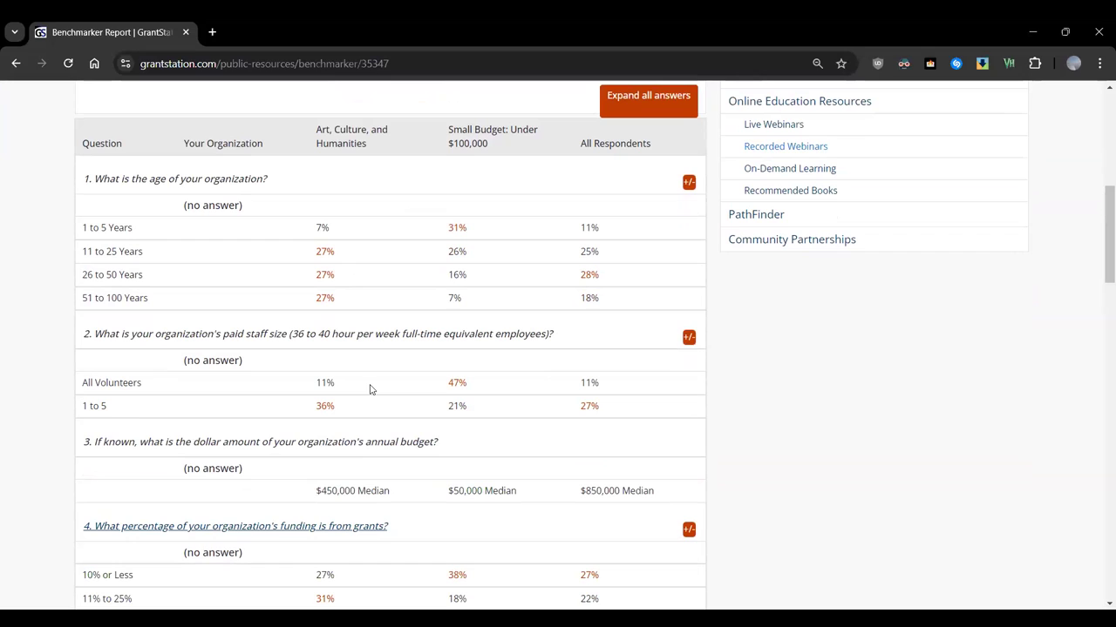
left_click(689, 338)
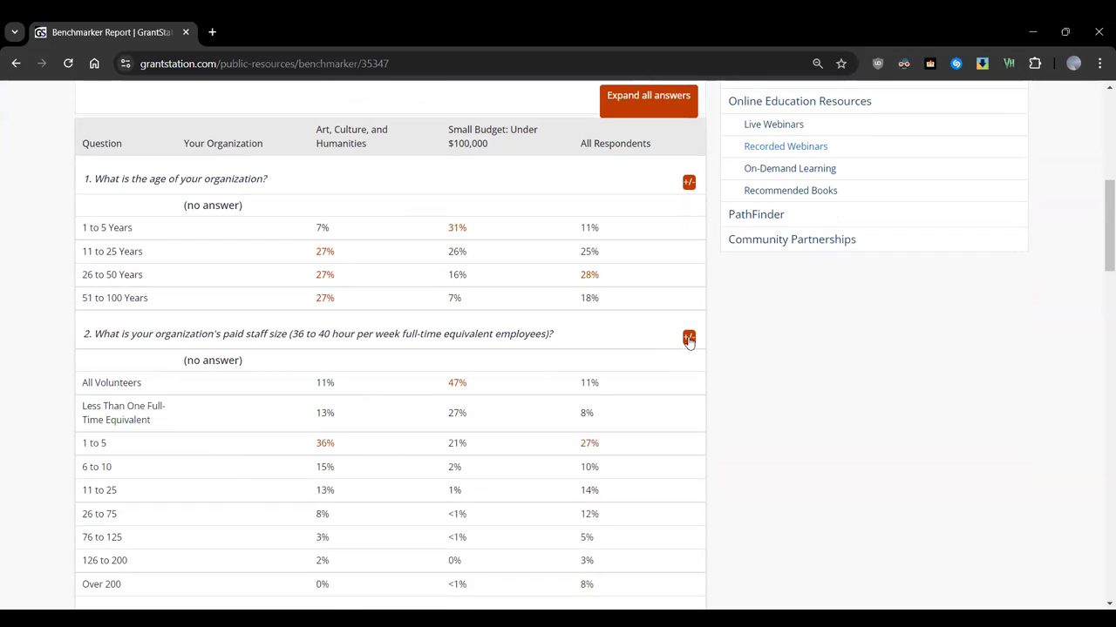
scroll(192, 424, "down", 1)
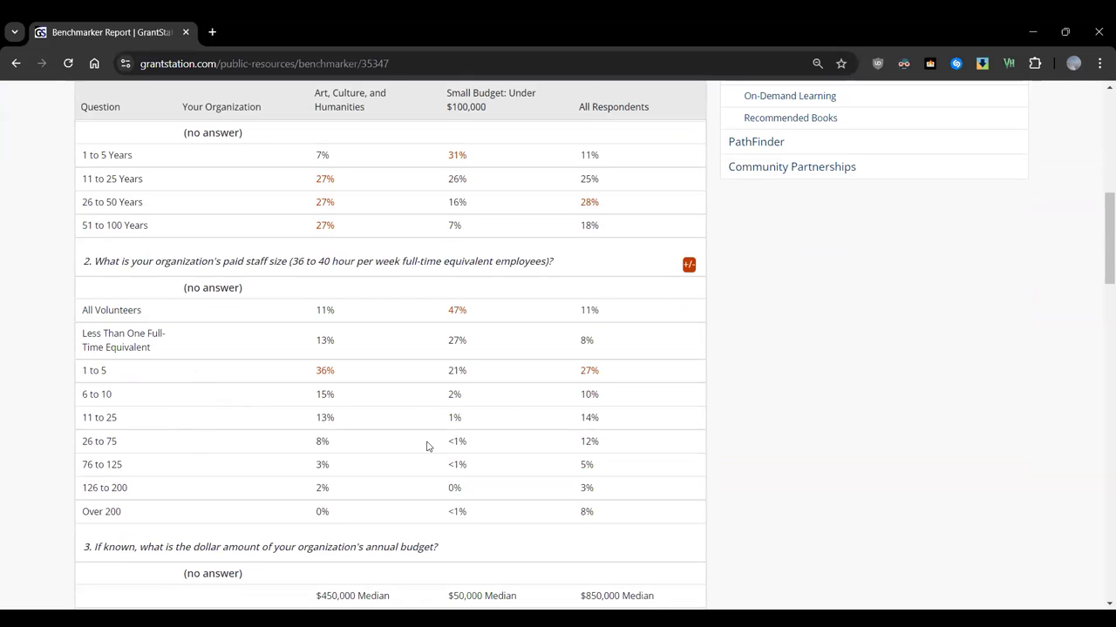
left_click(688, 264)
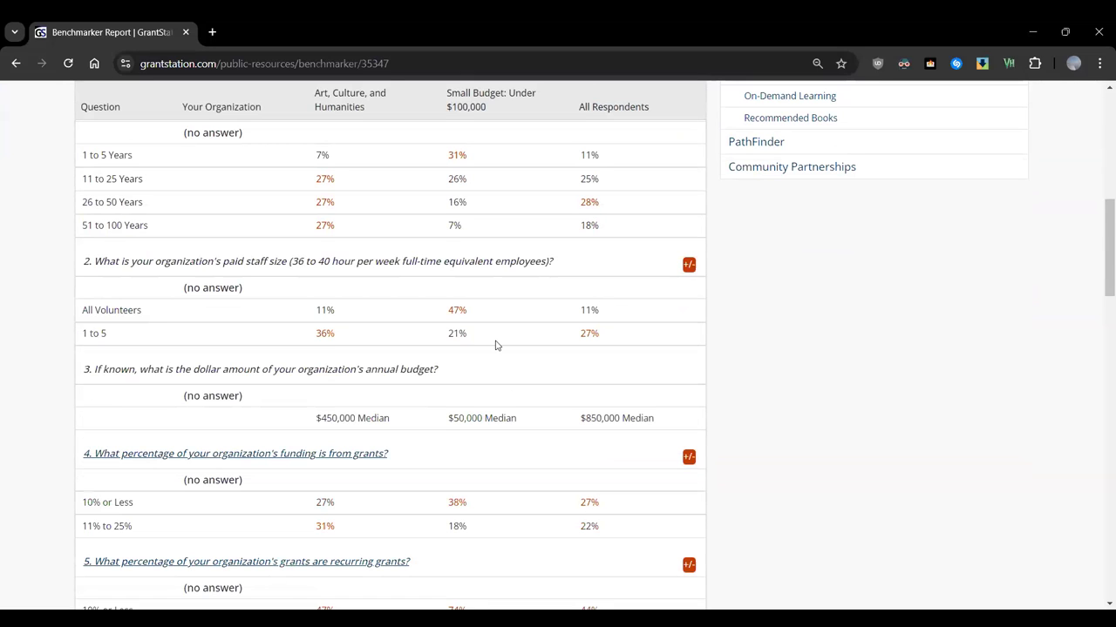
Review the report's remaining questions on annual budget, grant funding sources, requests submitted and awards received
scroll(495, 345, "down", 1)
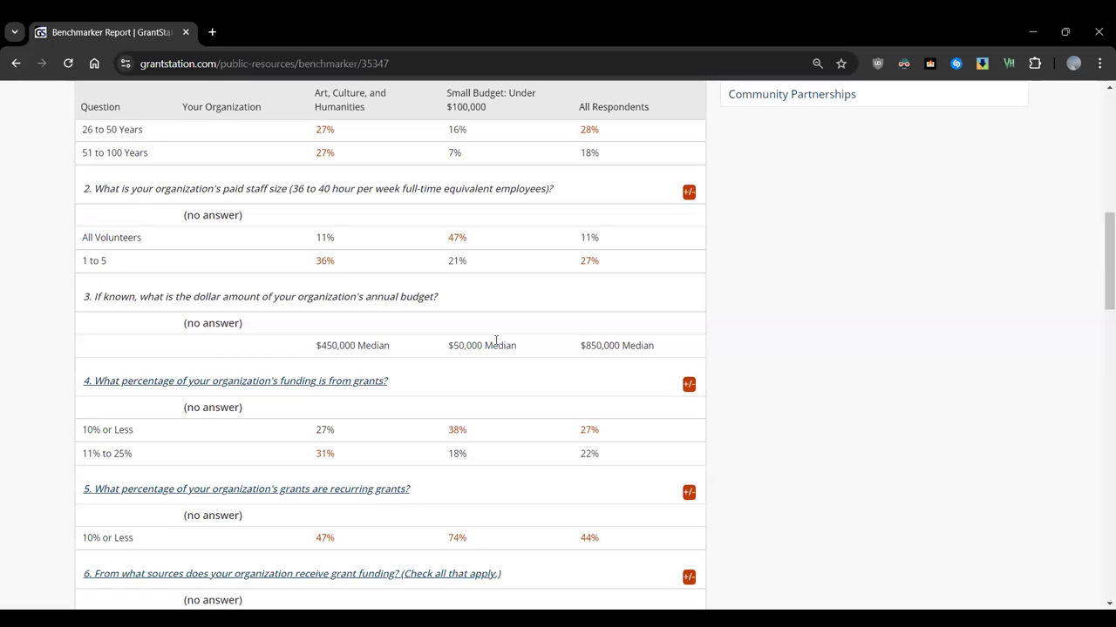
scroll(496, 341, "down", 3)
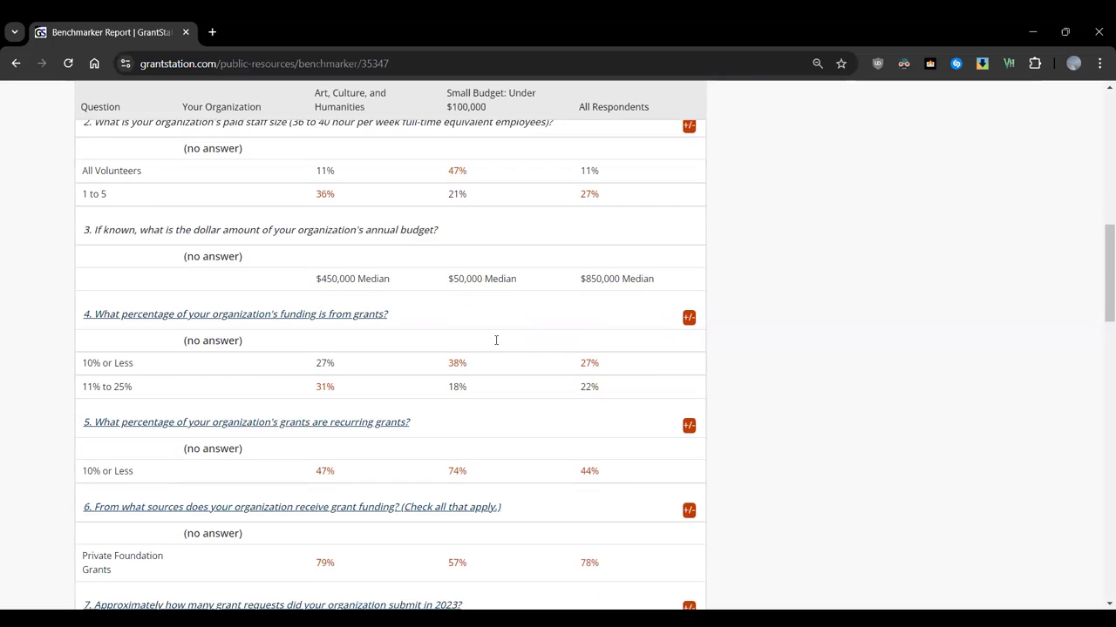
scroll(519, 340, "down", 1)
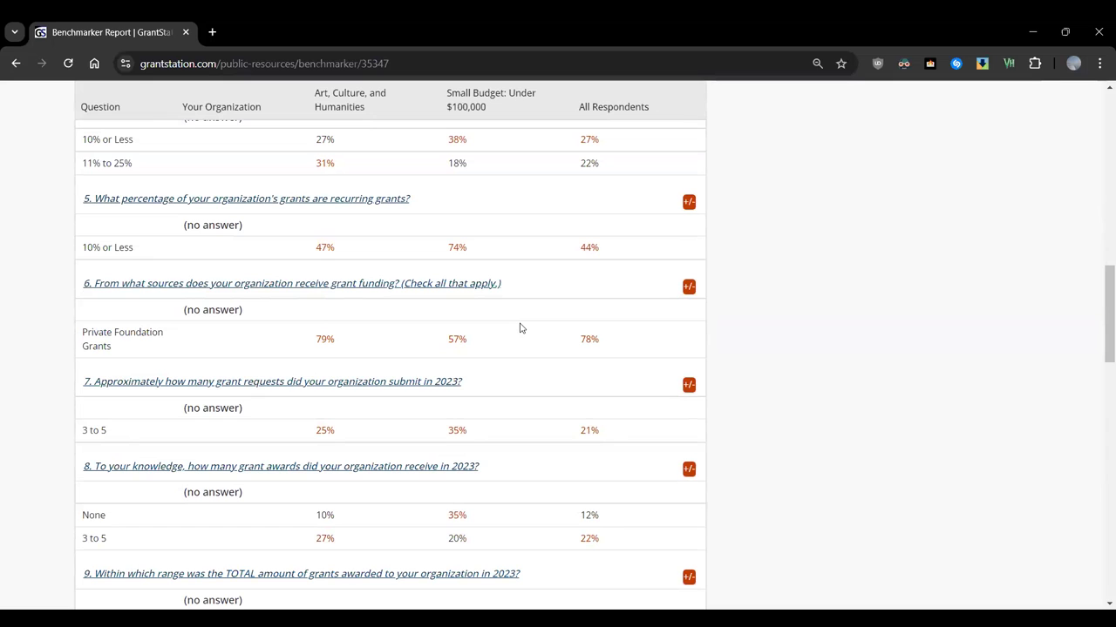
scroll(519, 328, "down", 2)
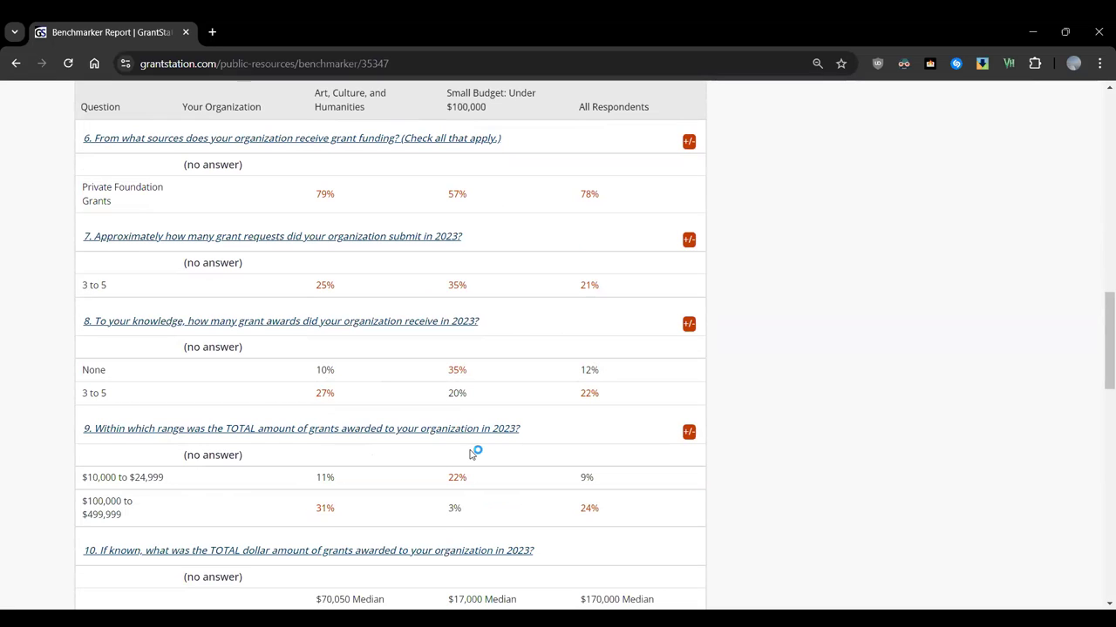
scroll(543, 421, "up", 12)
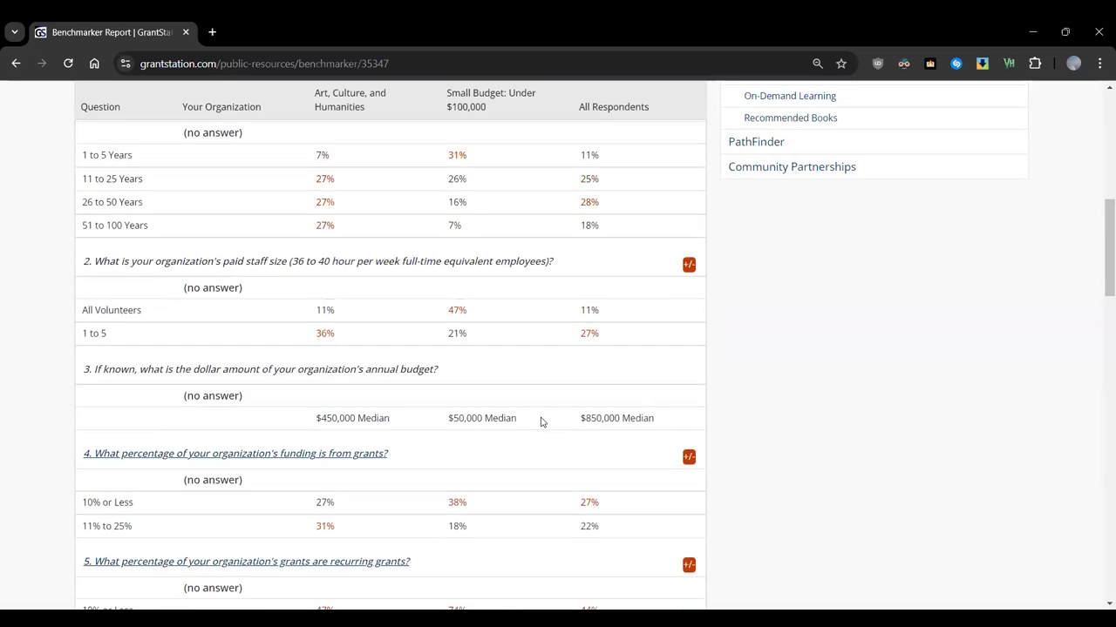
scroll(540, 422, "up", 1)
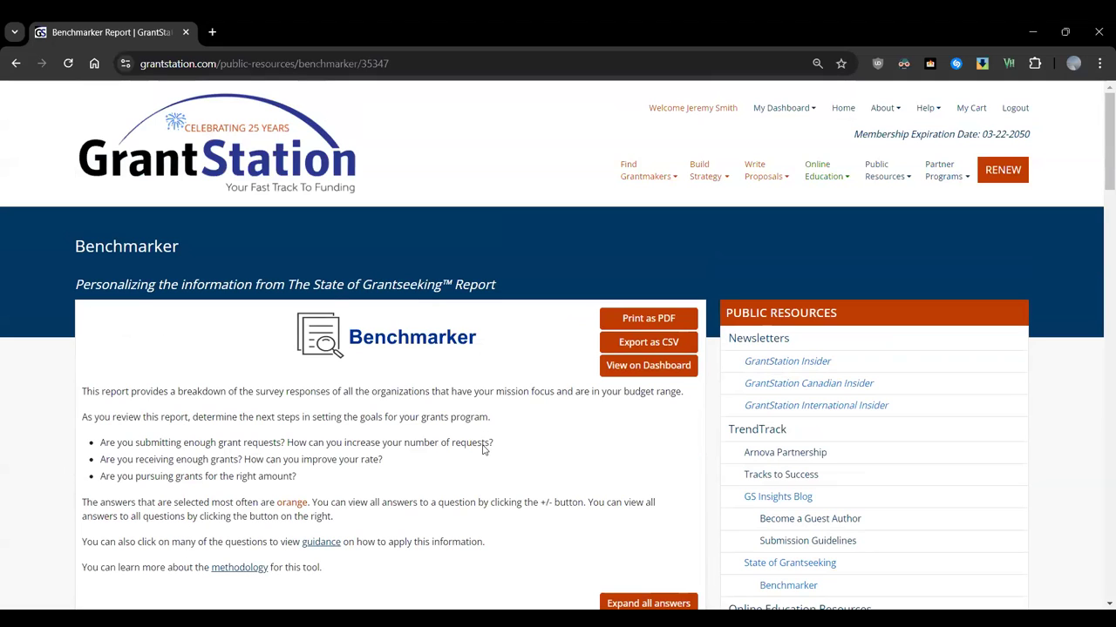
Open the R3: Revenue Review and Report tool and read its introduction and current and projected date fields
left_click(715, 177)
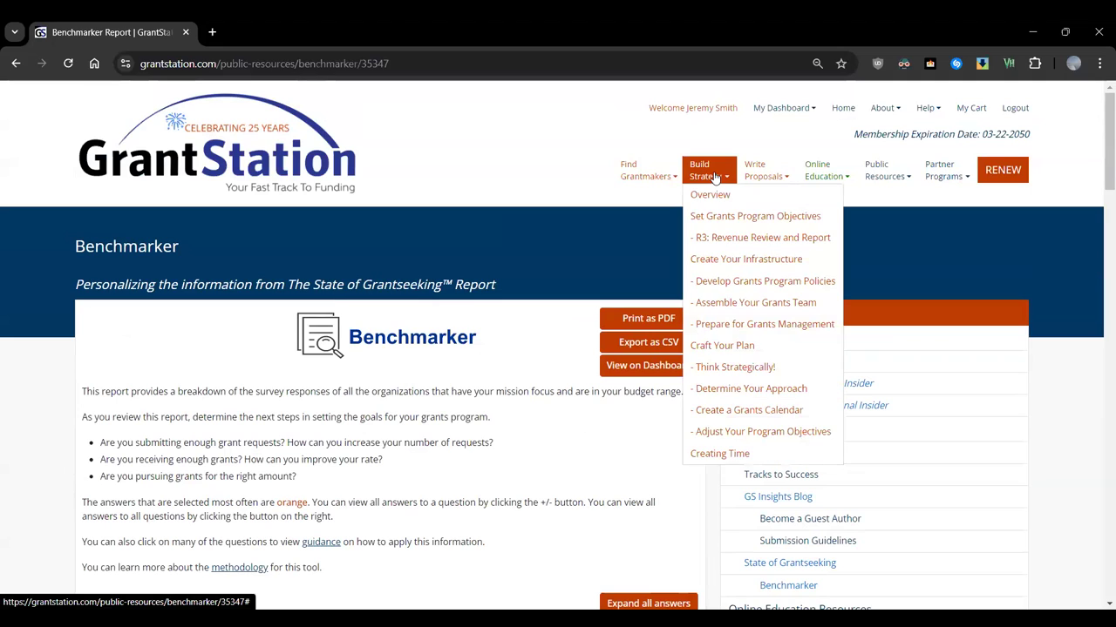
left_click(732, 239)
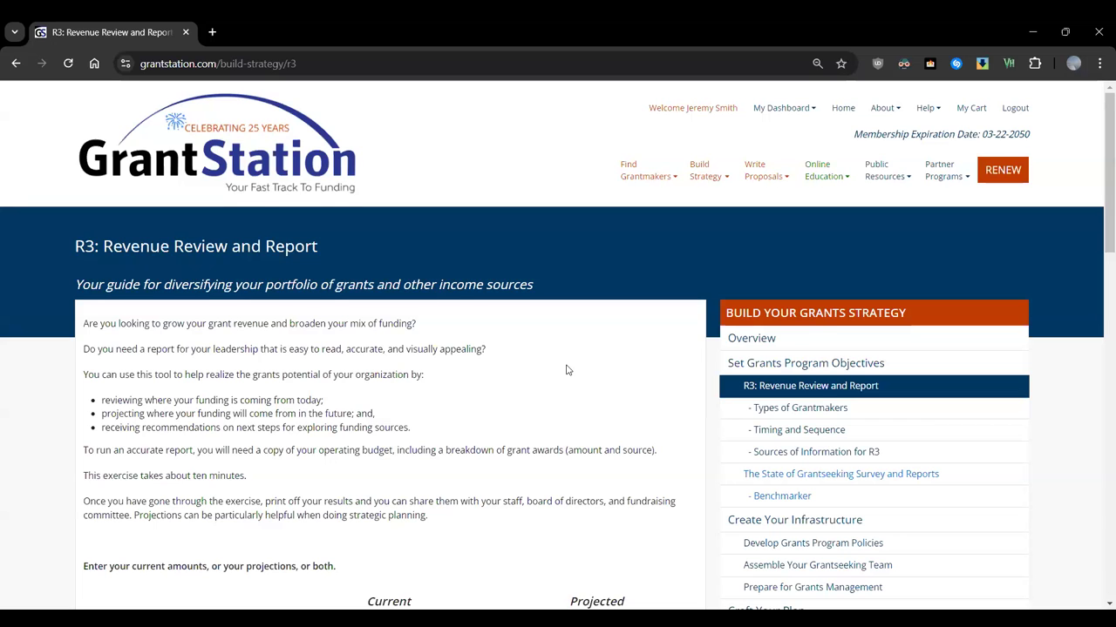
scroll(565, 370, "down", 3)
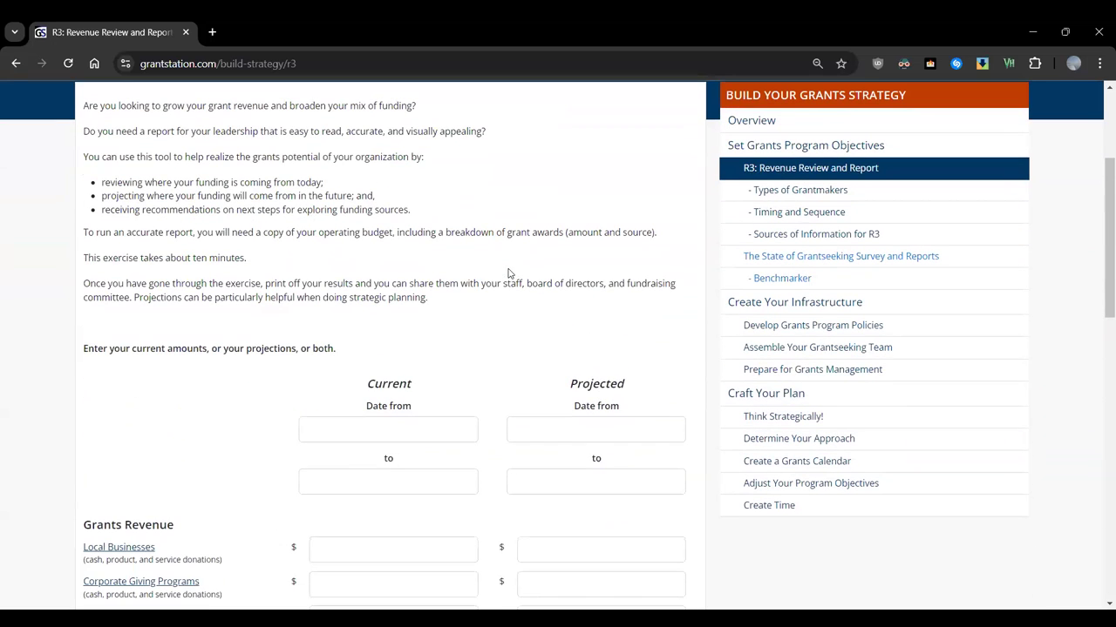
scroll(509, 270, "down", 1)
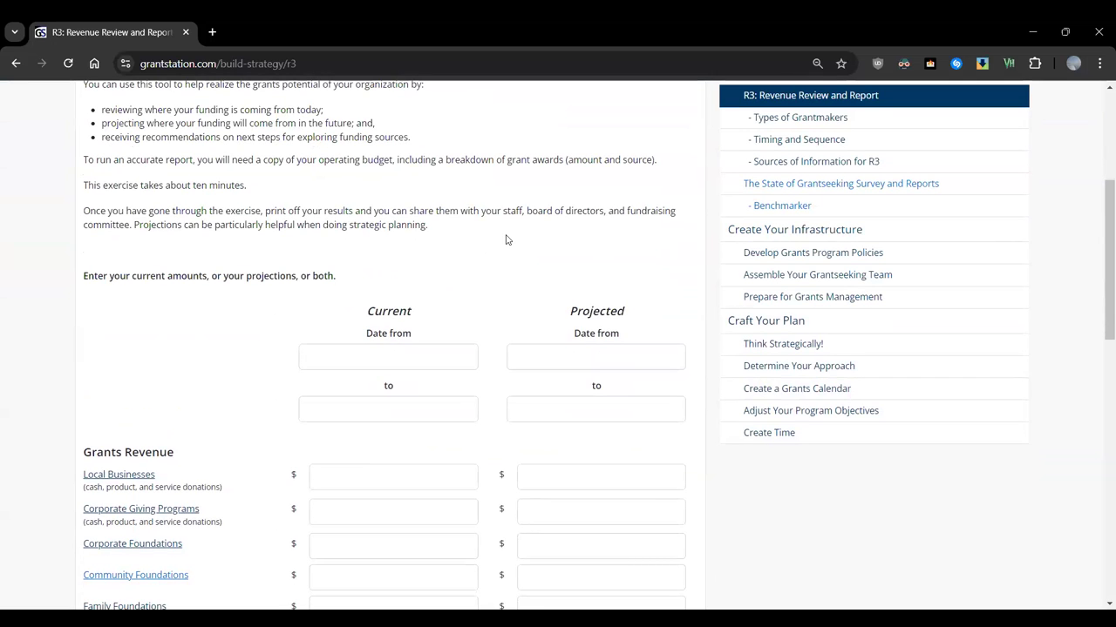
scroll(501, 225, "down", 3)
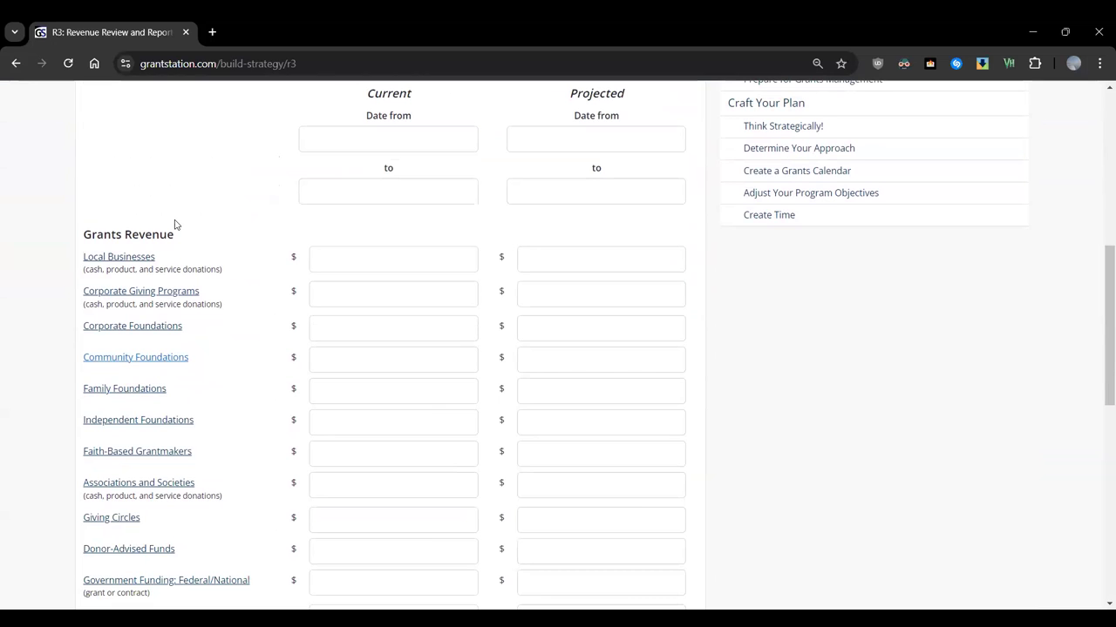
Look through the R3 form's Grants Revenue and Non-Grant Revenue categories and its run options
scroll(249, 201, "down", 1)
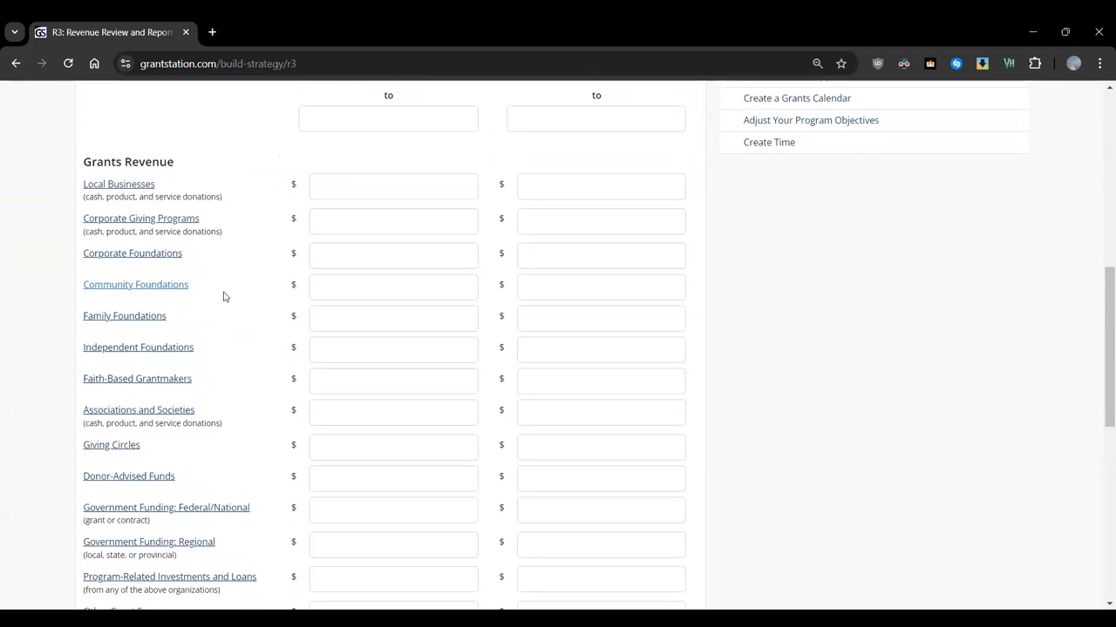
scroll(251, 299, "down", 2)
scroll(250, 299, "down", 2)
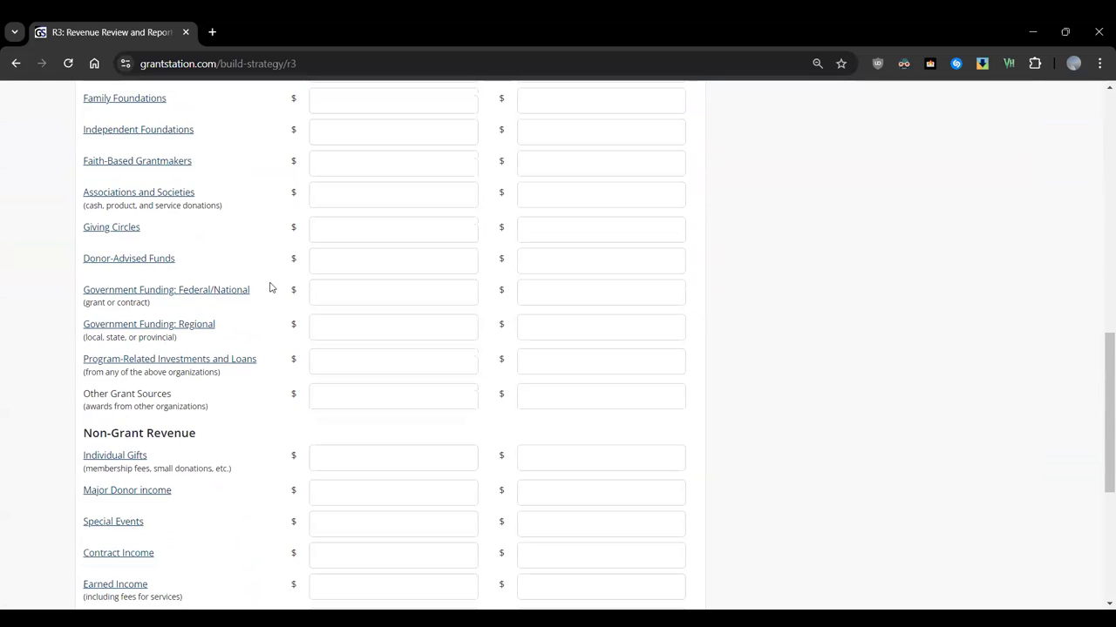
scroll(270, 288, "down", 4)
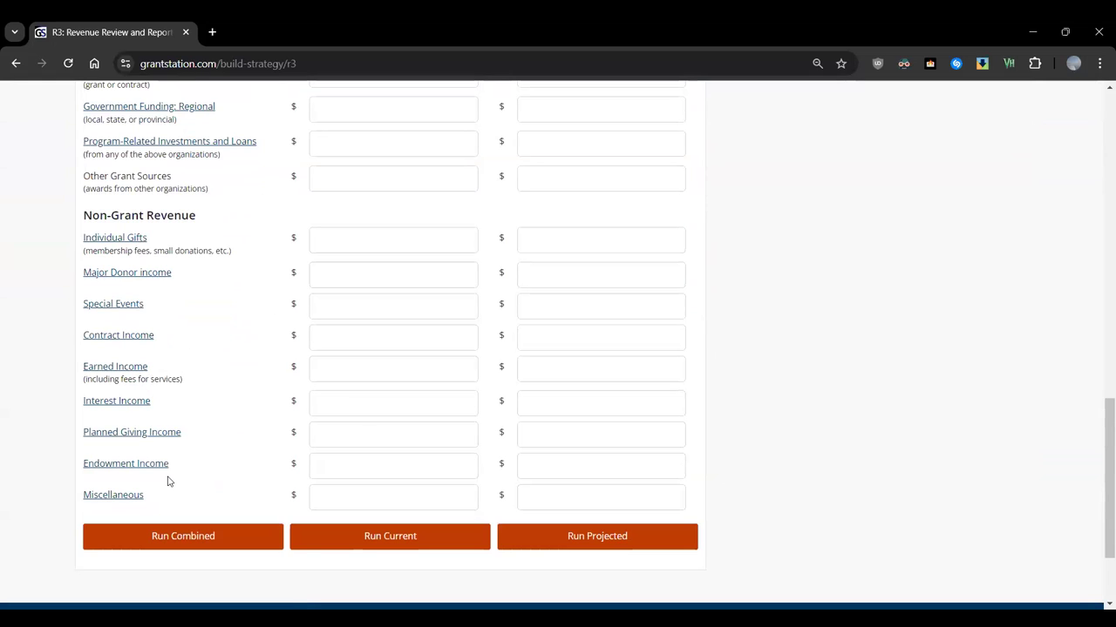
scroll(227, 450, "up", 9)
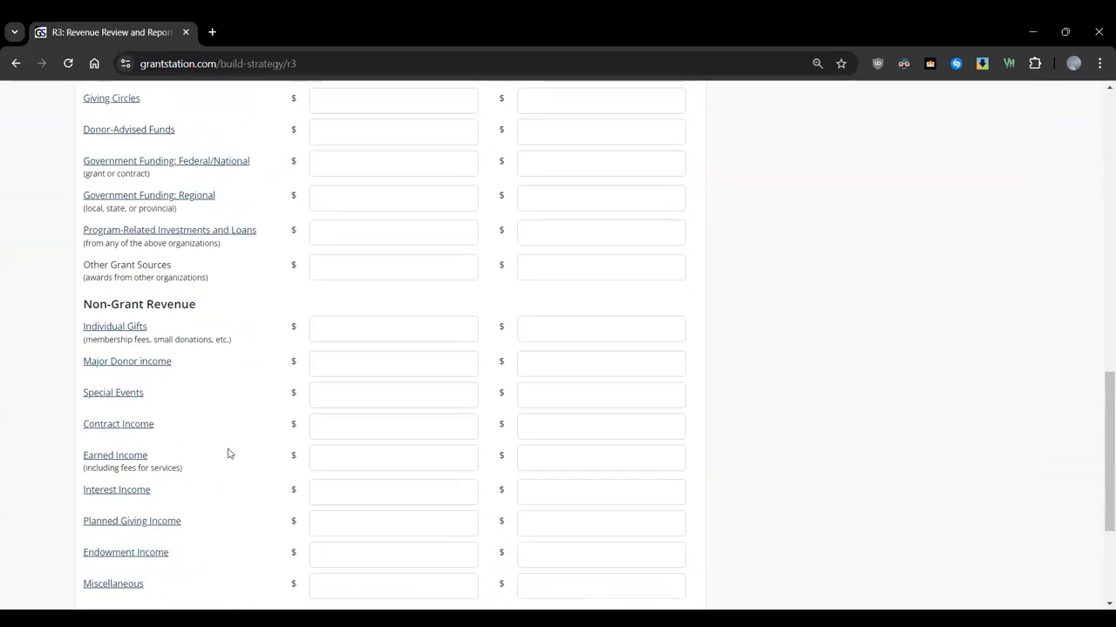
scroll(233, 448, "up", 1)
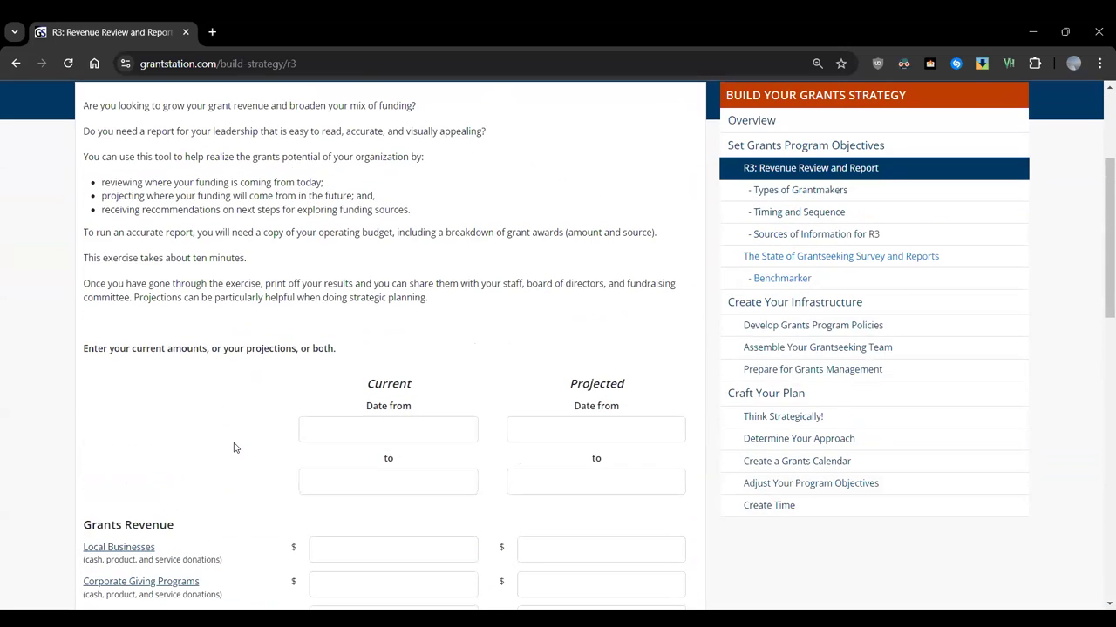
scroll(234, 448, "up", 3)
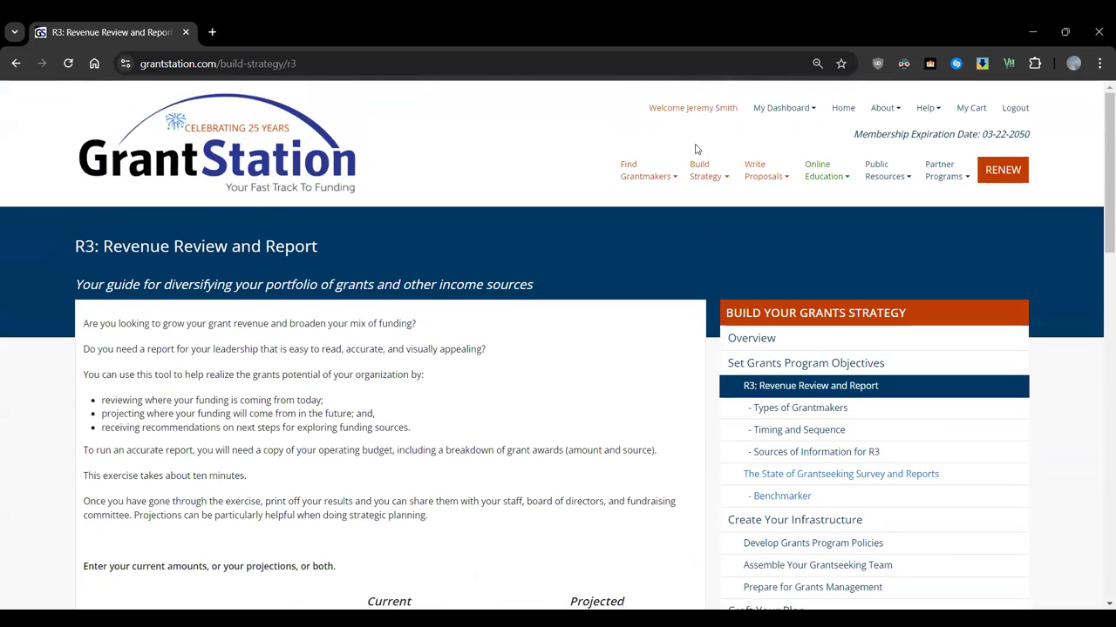
Open the dashboard's Reports section and look over the saved R3 reports
mouse_move(805, 112)
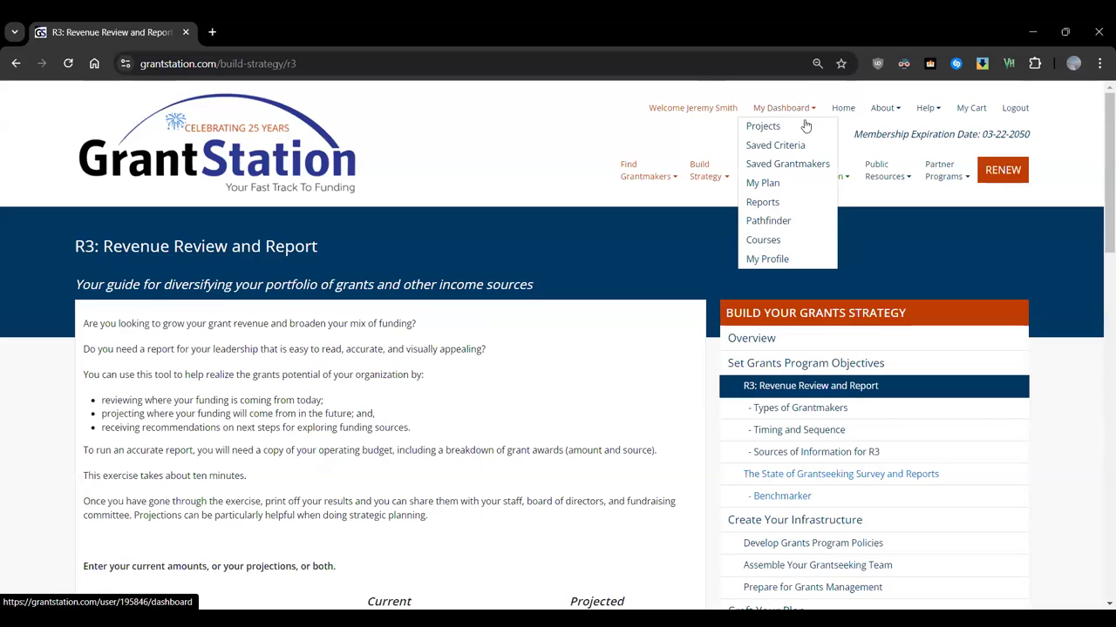
left_click(769, 204)
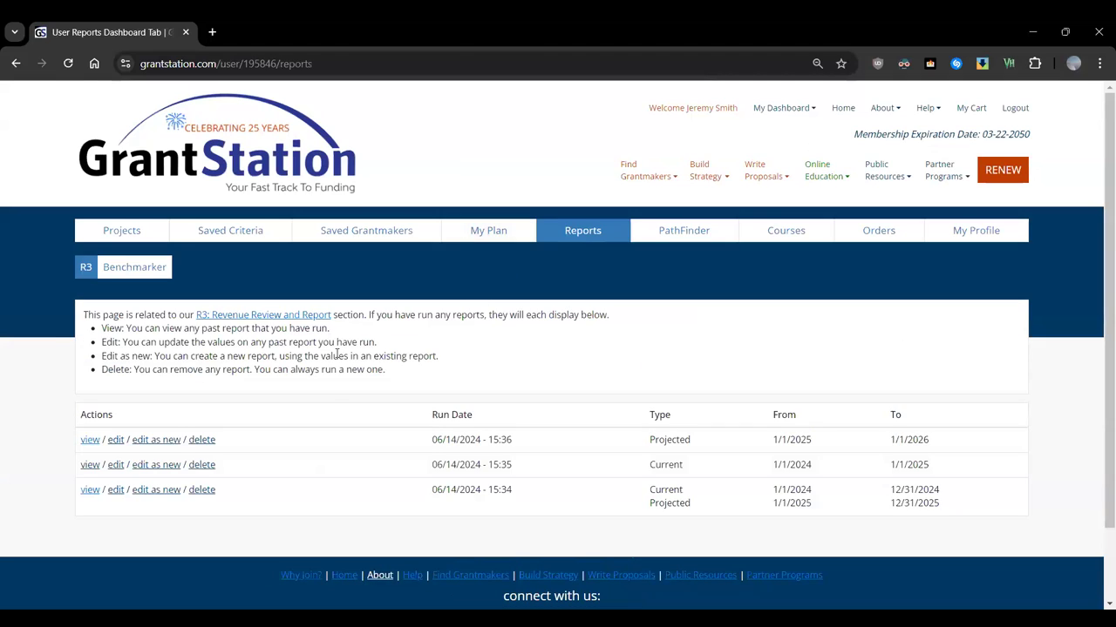
scroll(335, 409, "down", 1)
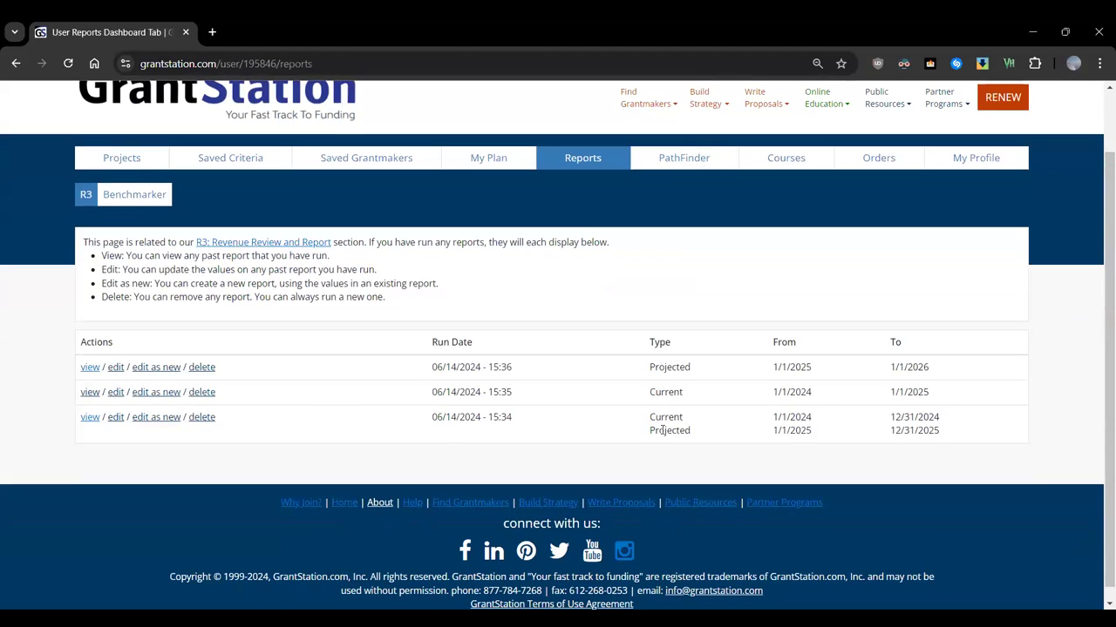
View the saved report combining Current and Projected types, and review its grant and non-grant revenue breakdown
left_click(89, 421)
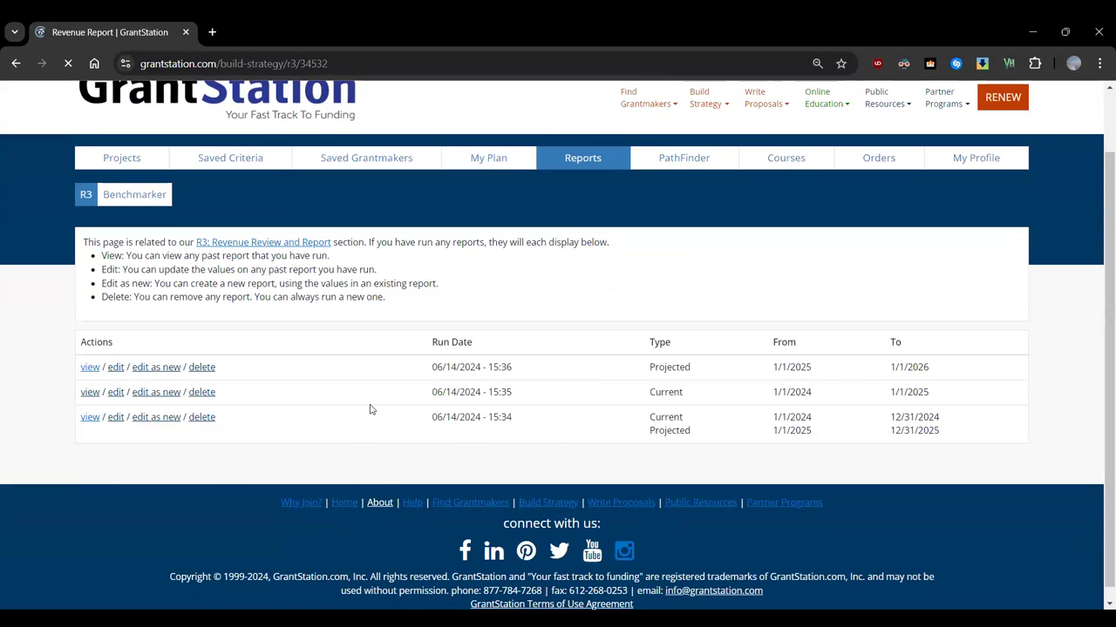
scroll(468, 302, "down", 1)
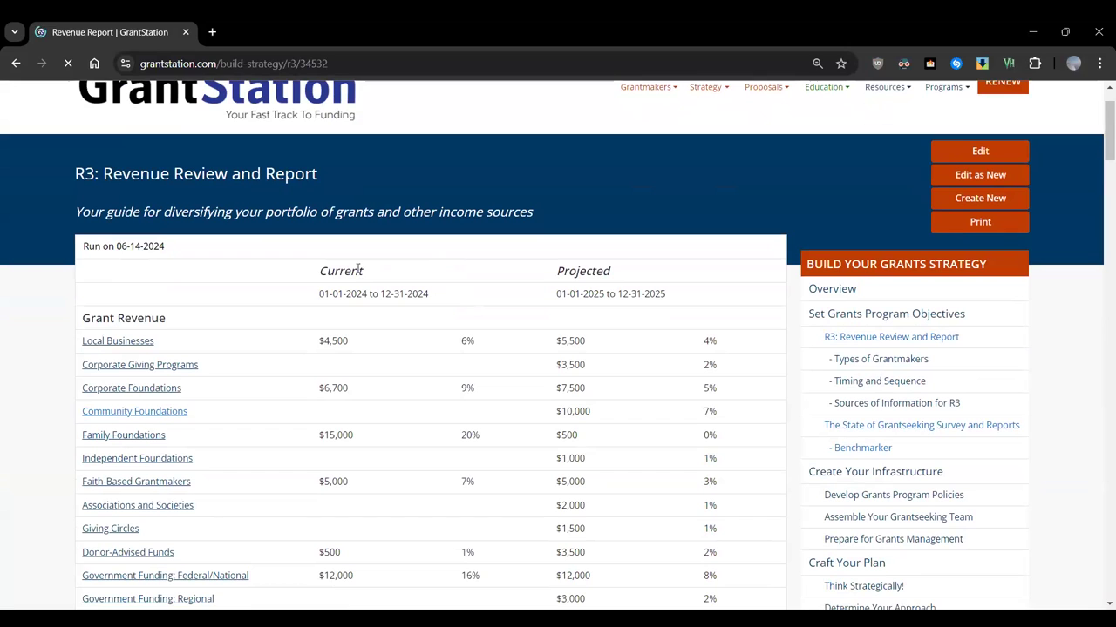
scroll(437, 290, "down", 2)
scroll(437, 289, "down", 5)
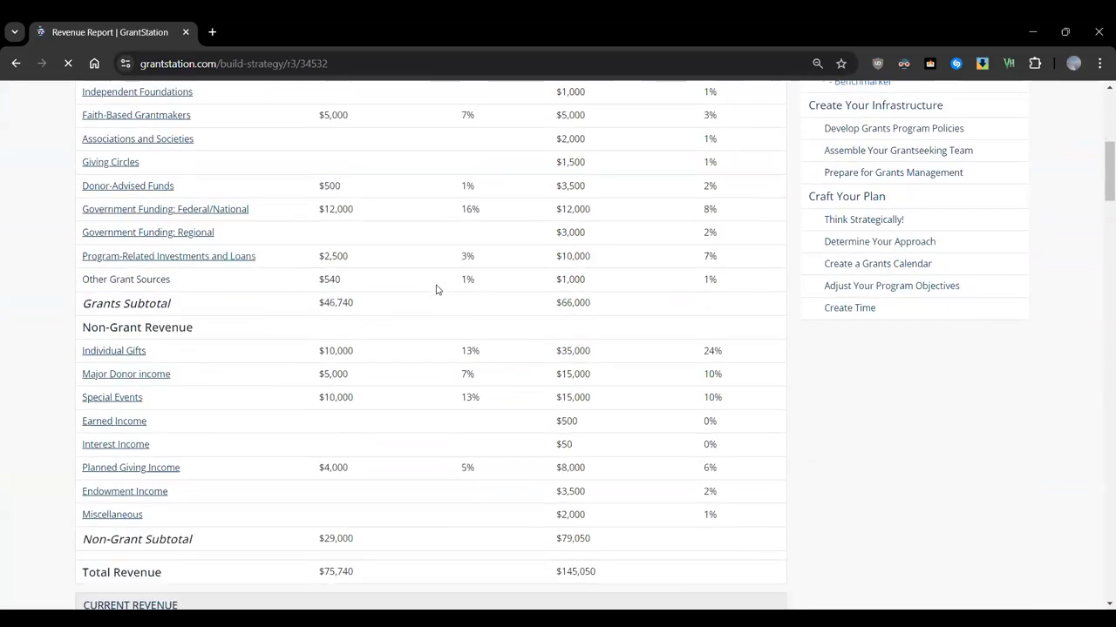
Review the report's pie charts for current and projected total, grant, and non-grant revenue
scroll(475, 233, "down", 3)
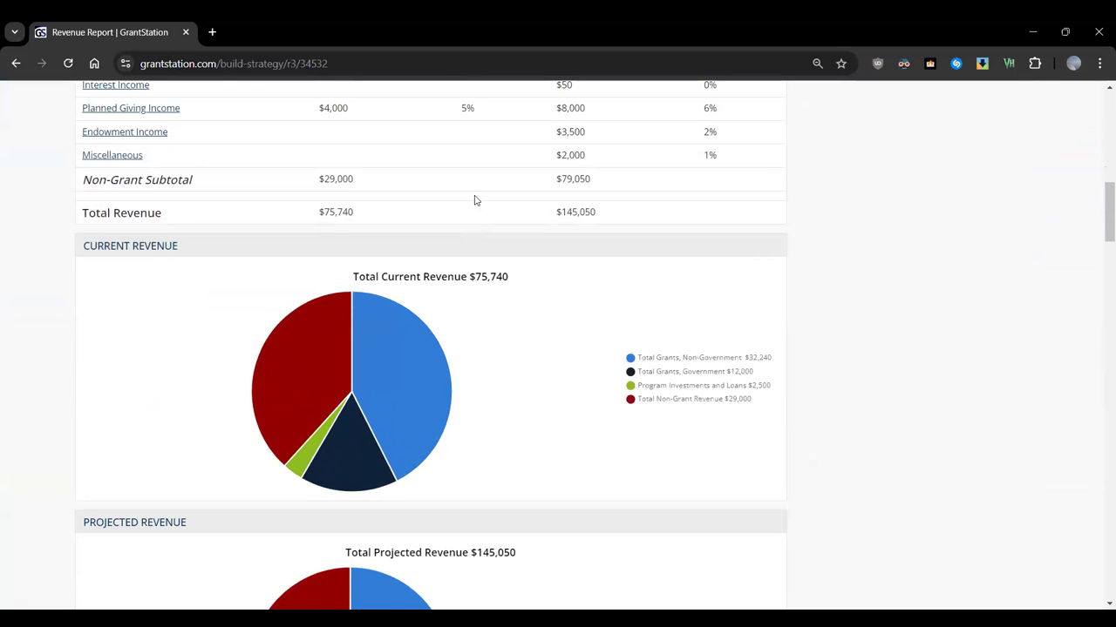
scroll(478, 193, "down", 1)
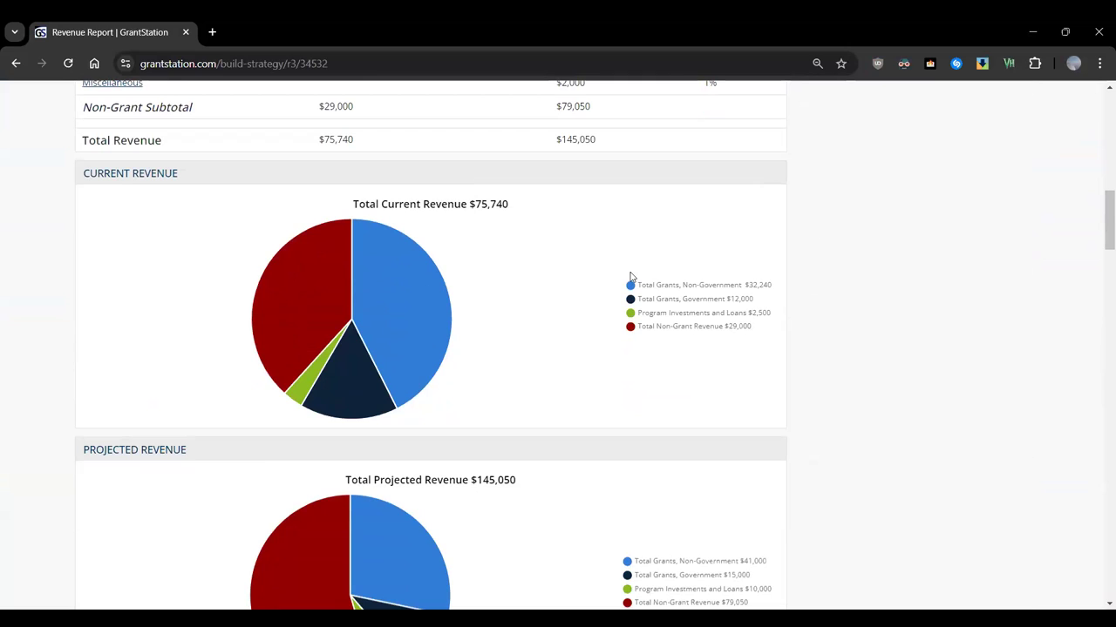
scroll(613, 236, "down", 3)
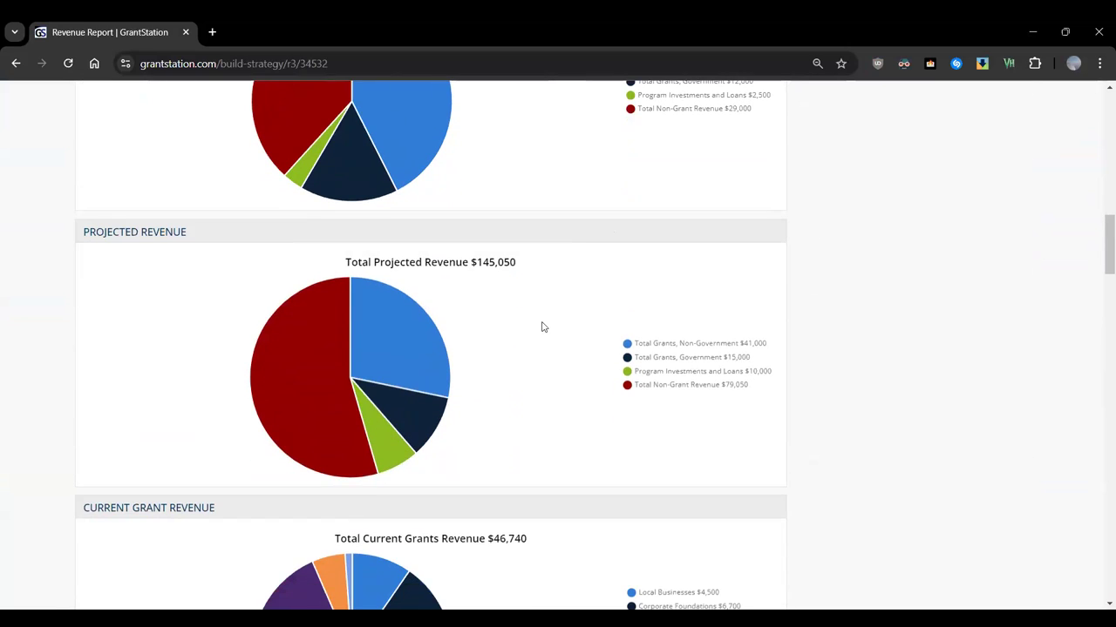
scroll(564, 318, "down", 4)
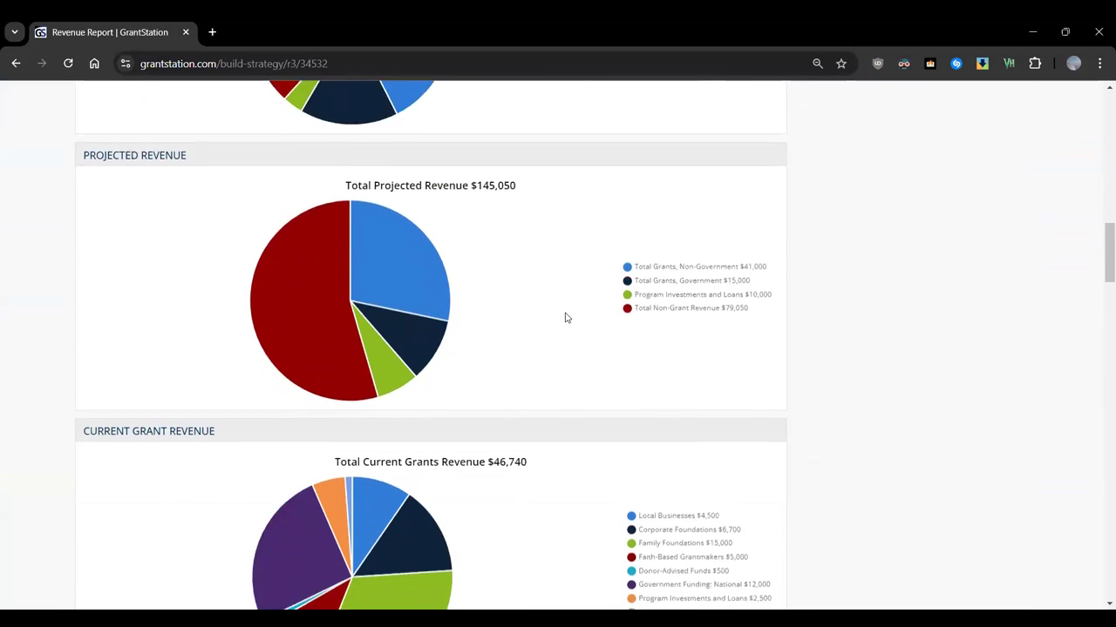
scroll(565, 317, "down", 3)
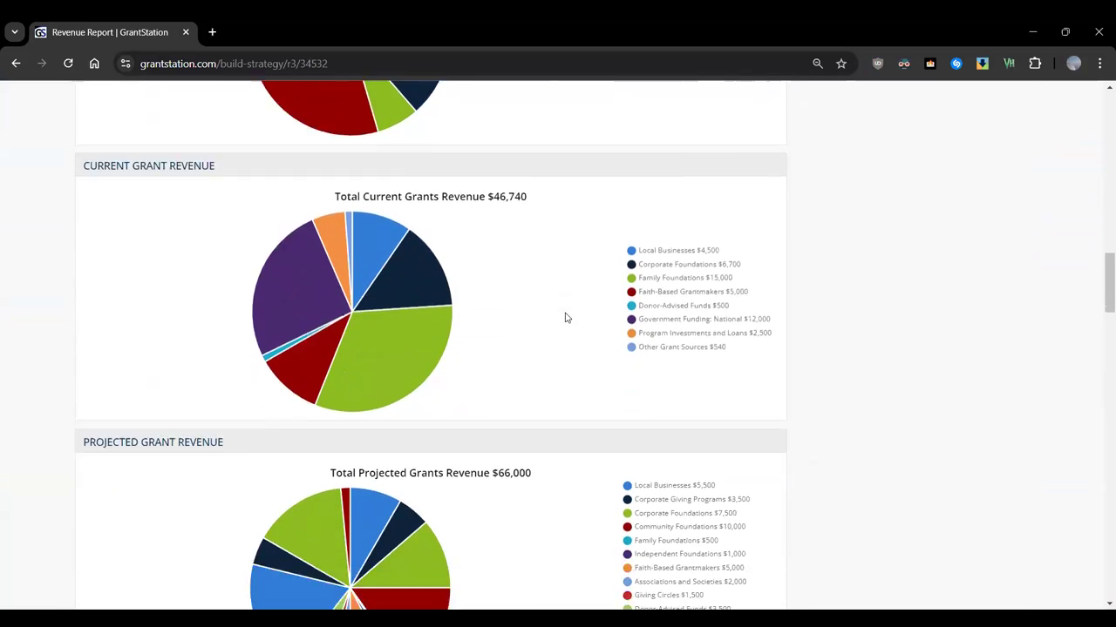
scroll(555, 369, "down", 4)
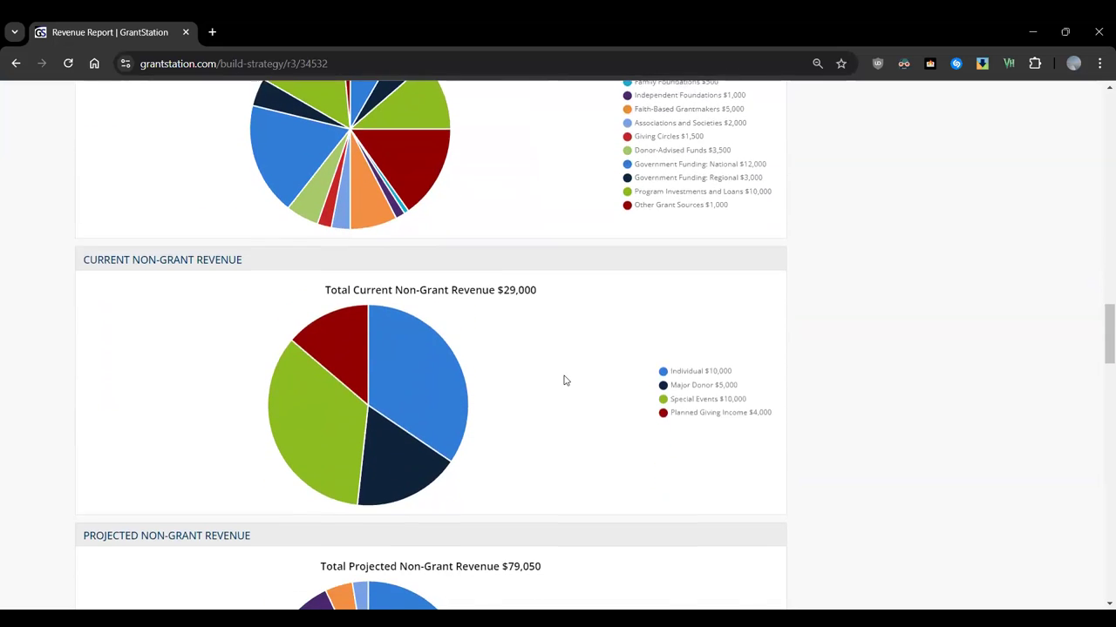
scroll(564, 380, "down", 4)
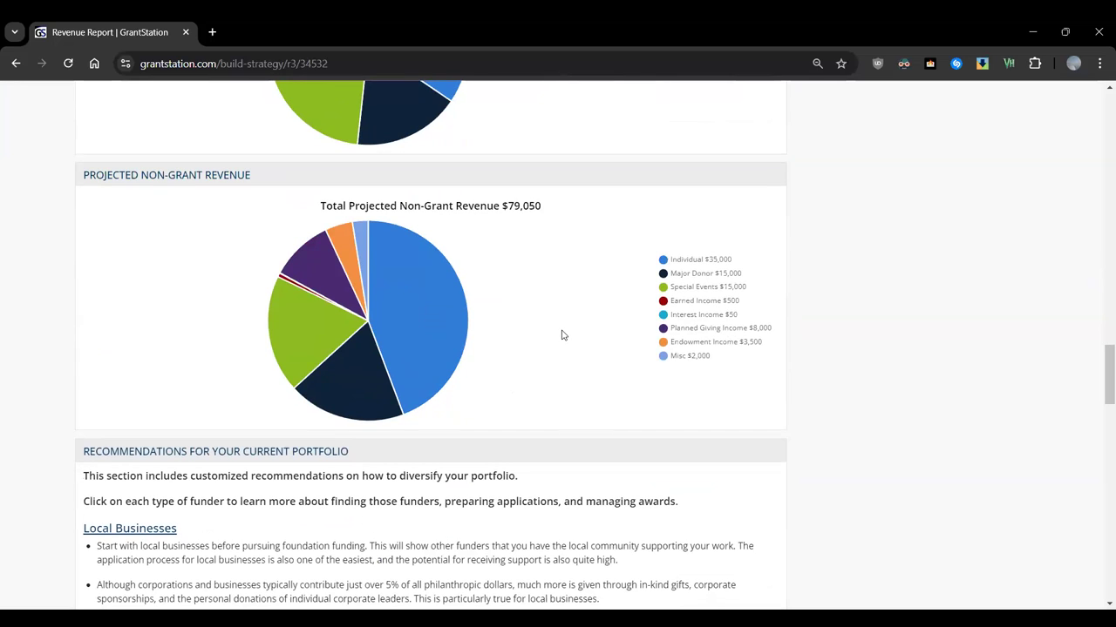
Read the Recommendations for Your Current Portfolio by funder type, from Local Businesses through Government Funding: Federal/National
scroll(563, 336, "down", 3)
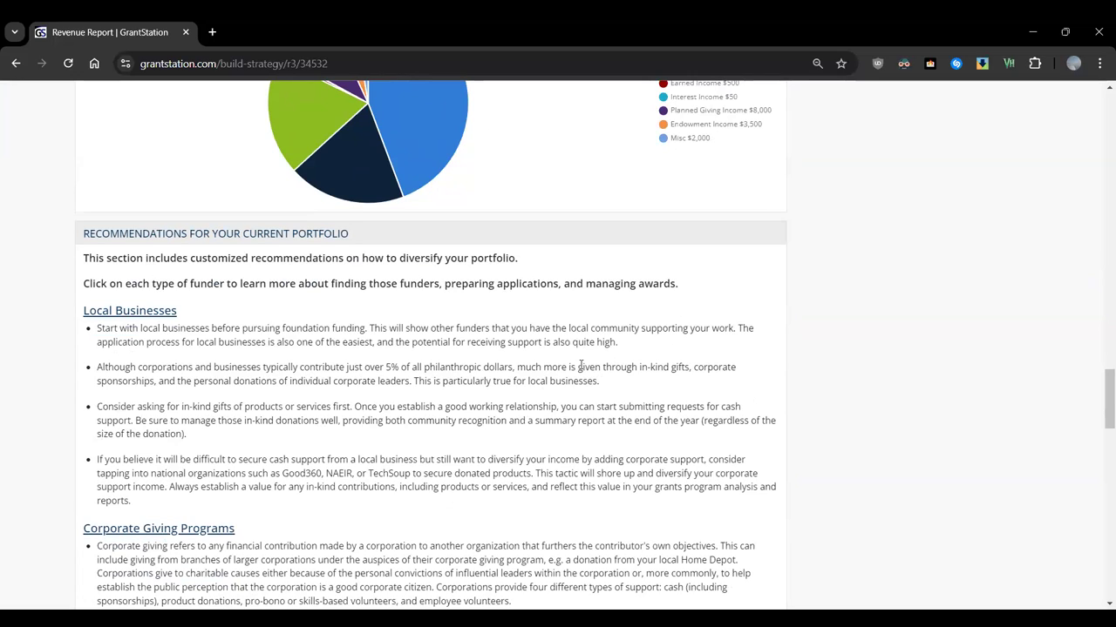
scroll(541, 337, "up", 5)
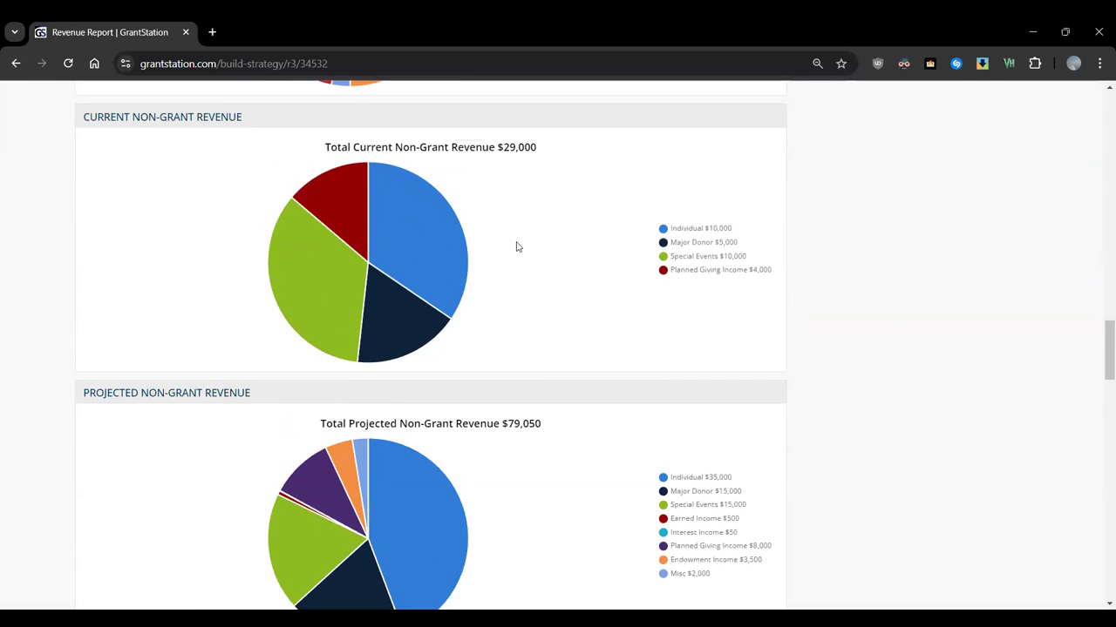
scroll(516, 246, "down", 10)
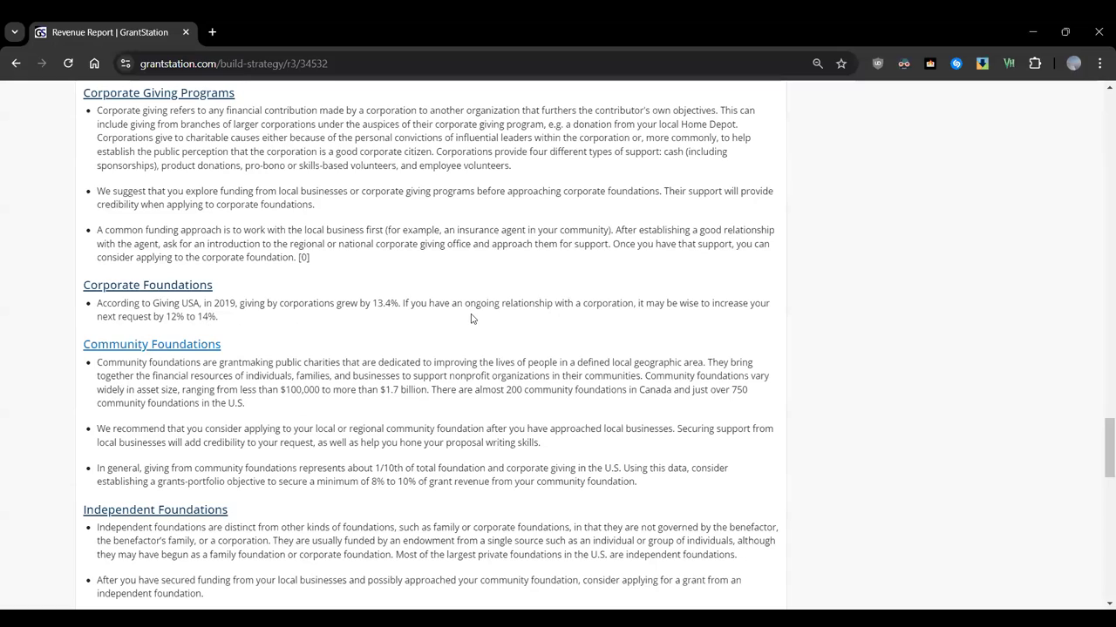
scroll(471, 319, "down", 3)
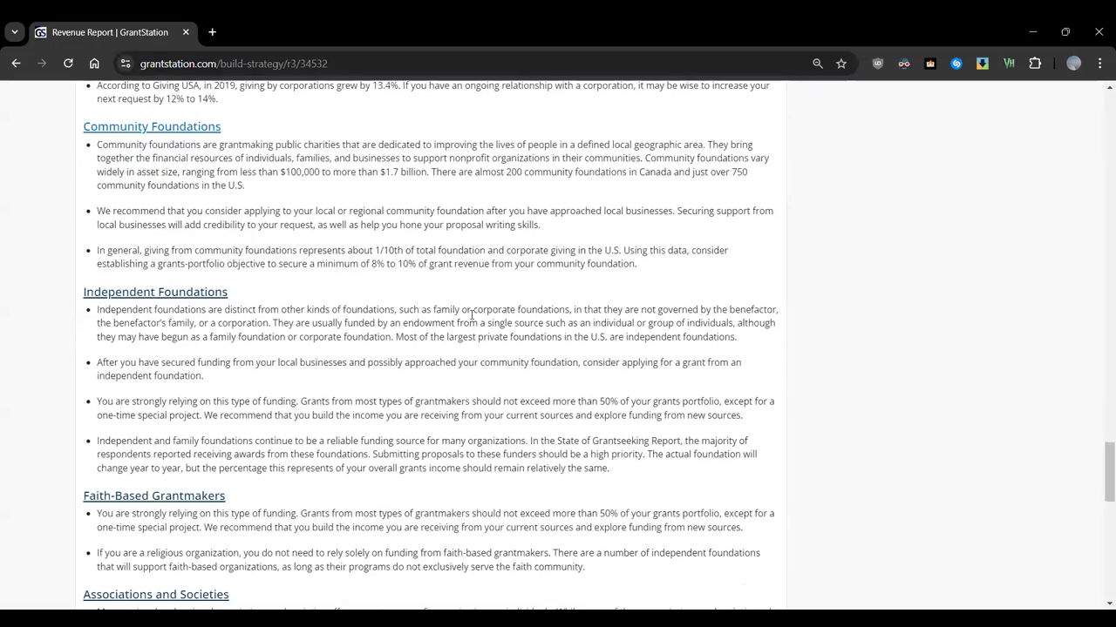
scroll(471, 315, "down", 4)
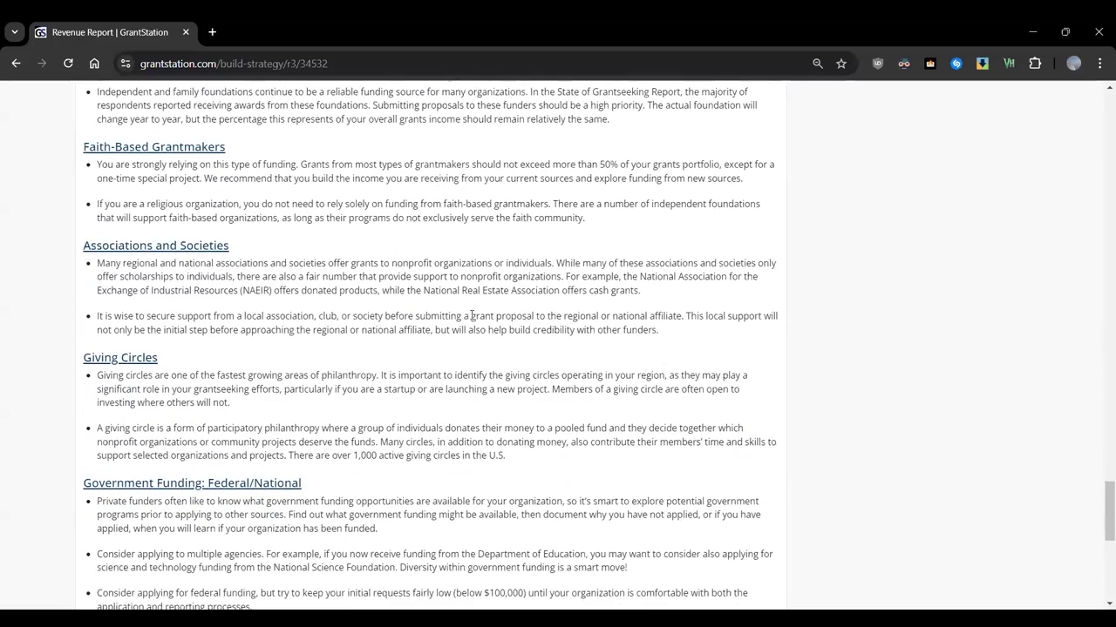
Go back over the grant and projected revenue charts and return to the start of the R3 report
scroll(472, 315, "up", 15)
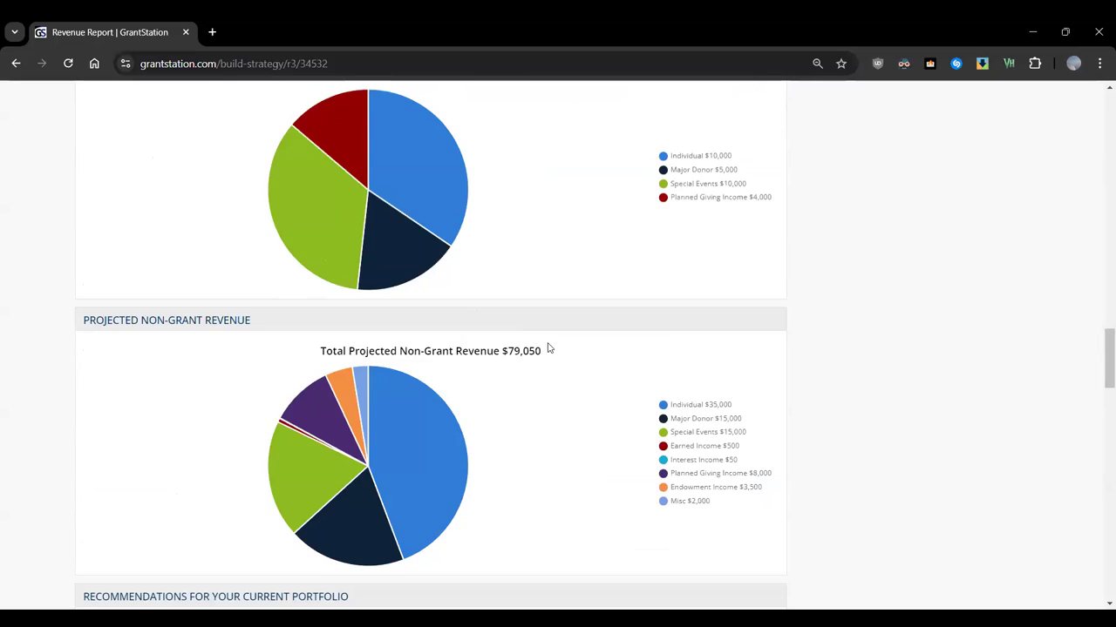
scroll(548, 349, "up", 6)
scroll(548, 342, "up", 2)
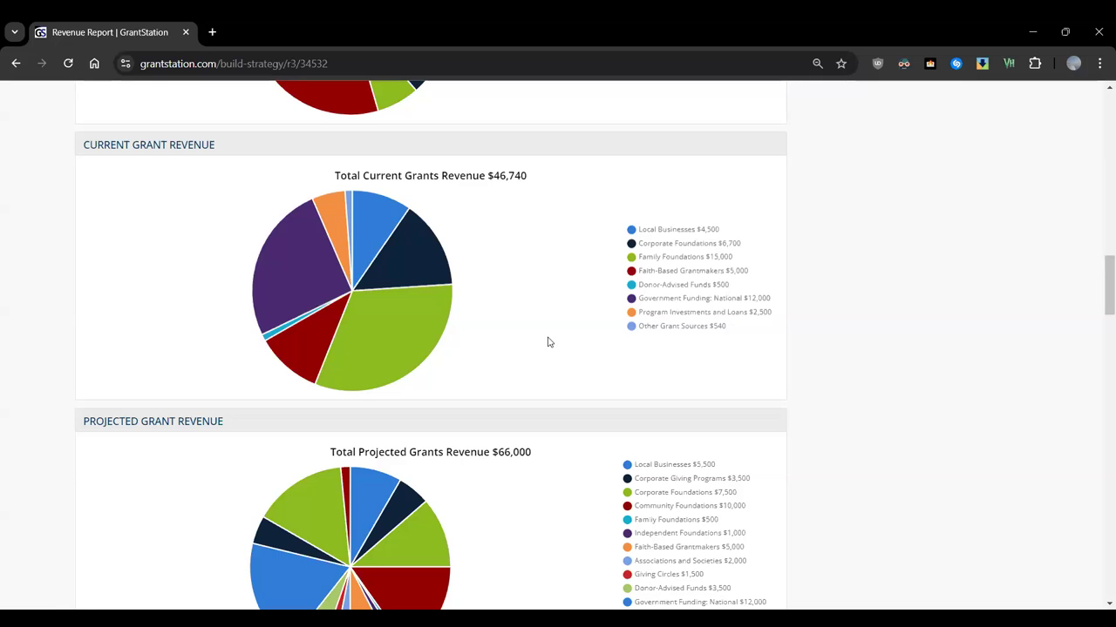
scroll(770, 379, "up", 10)
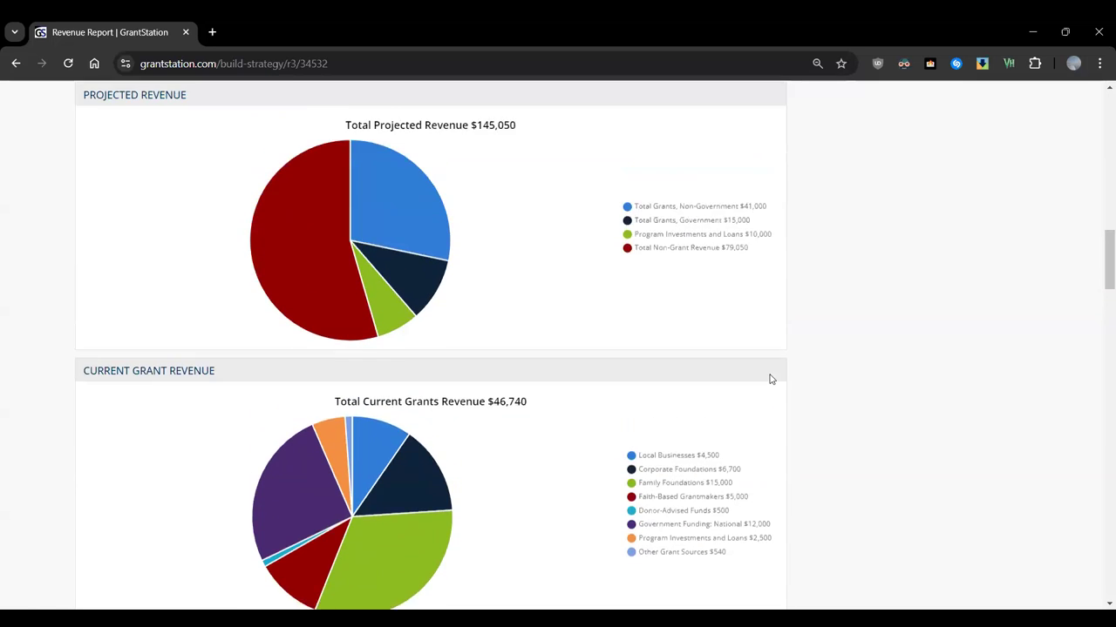
scroll(805, 381, "up", 7)
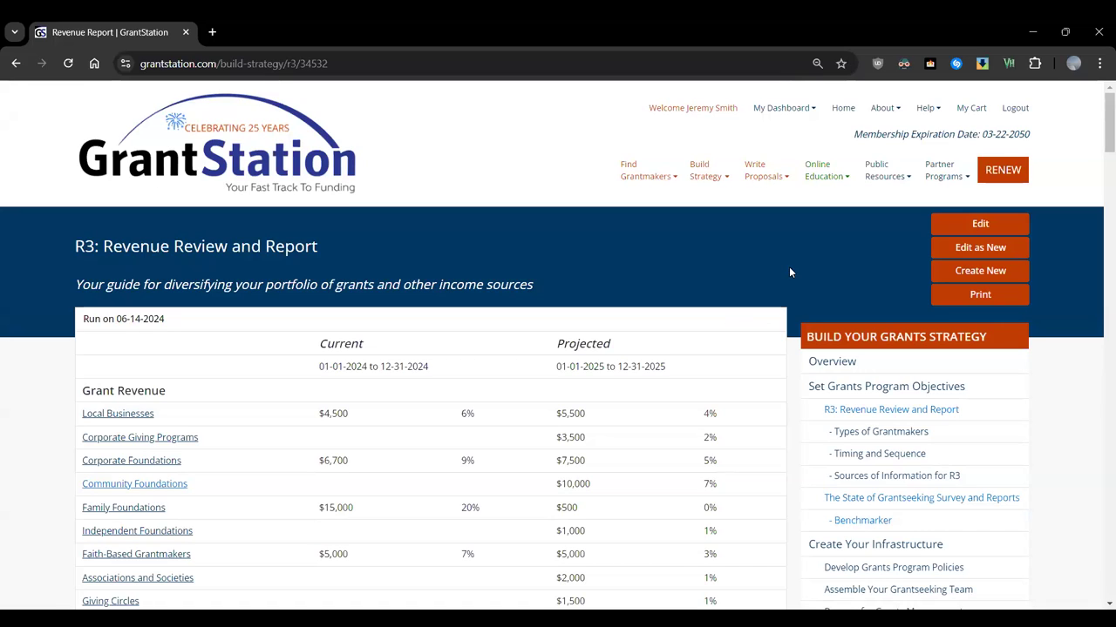
Return to the home page, open the Write Proposals overview, and read its section descriptions
left_click(272, 162)
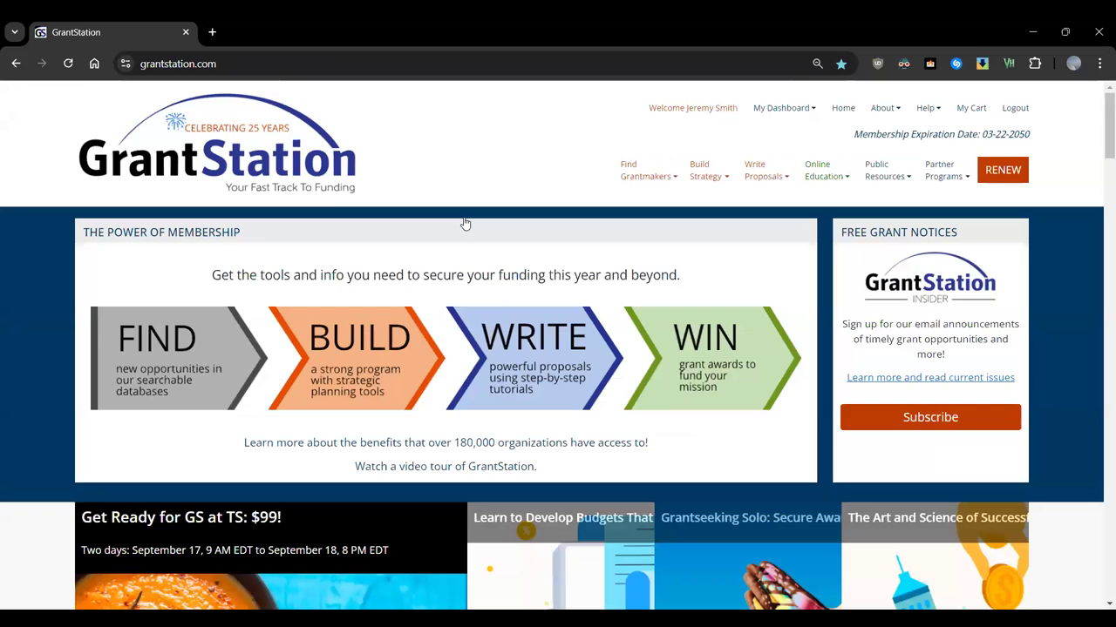
left_click(769, 185)
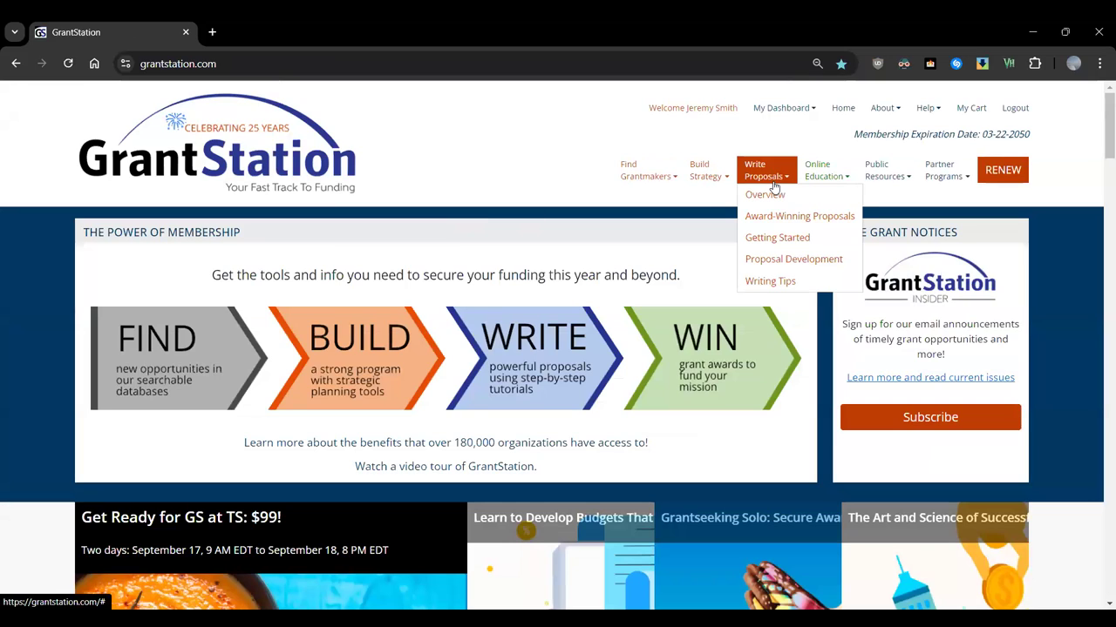
left_click(767, 195)
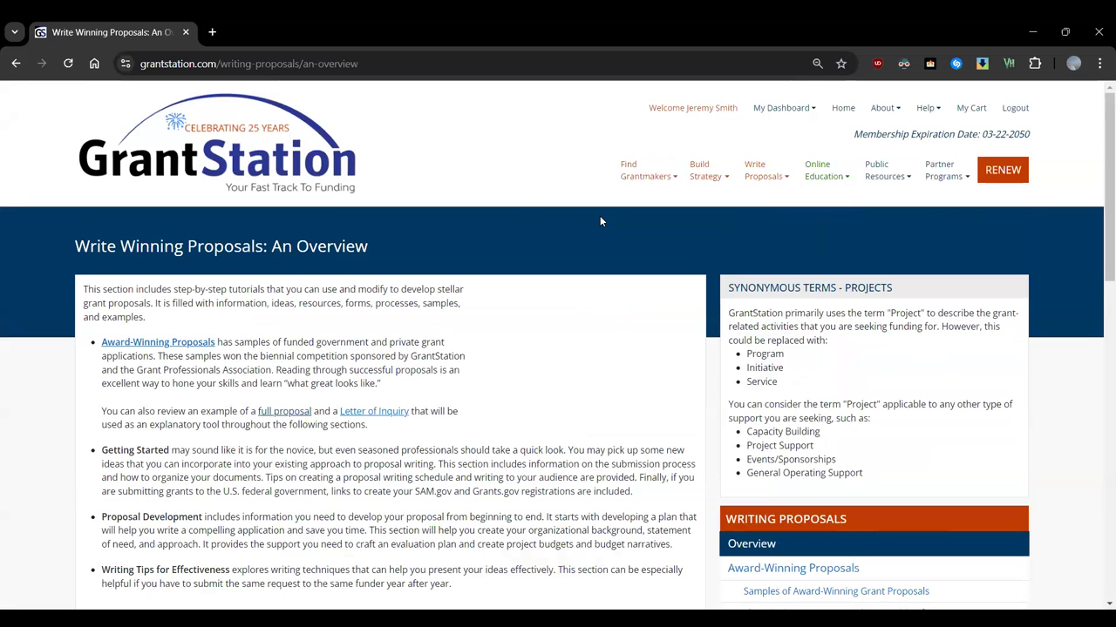
scroll(540, 324, "down", 2)
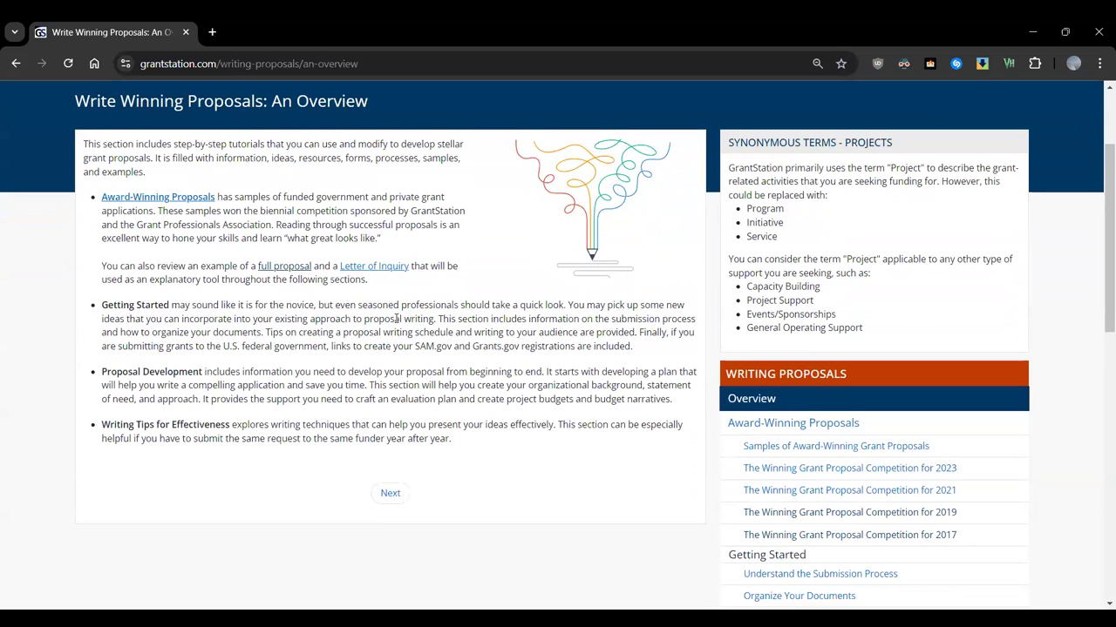
Look through the Writing Proposals topic list, from Award-Winning Proposals to Writing Tips for Effectiveness
scroll(537, 404, "down", 2)
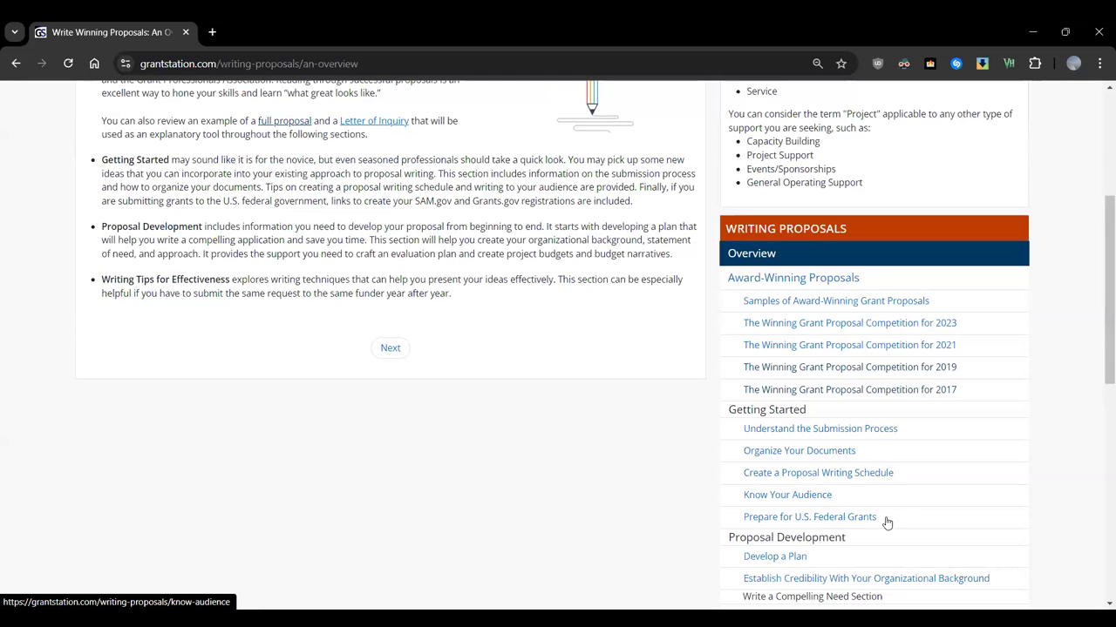
scroll(650, 303, "down", 3)
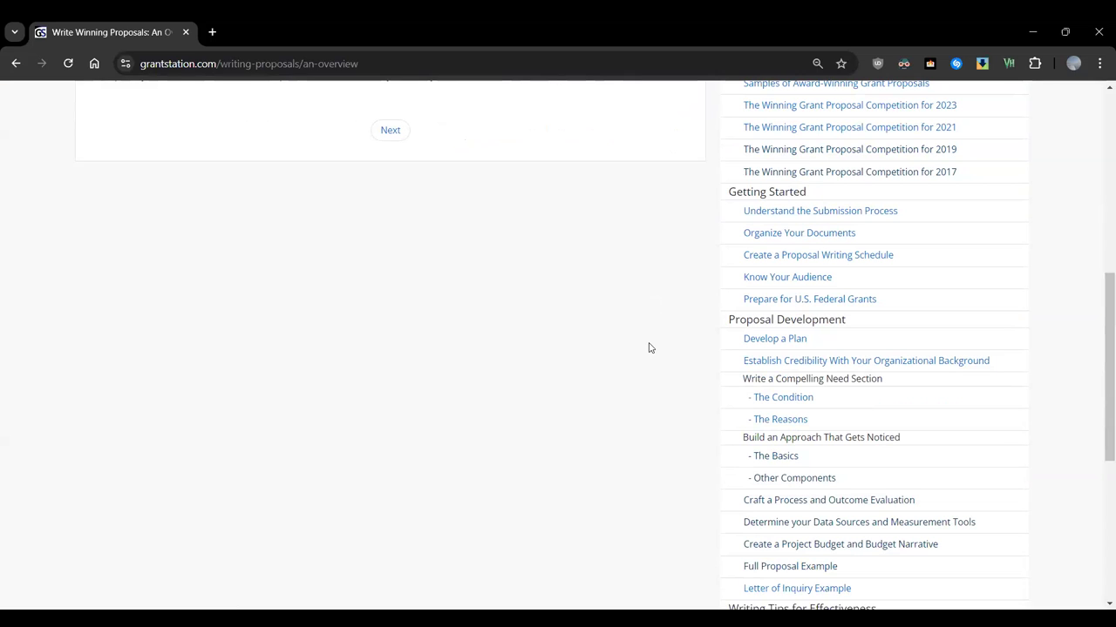
scroll(971, 353, "down", 1)
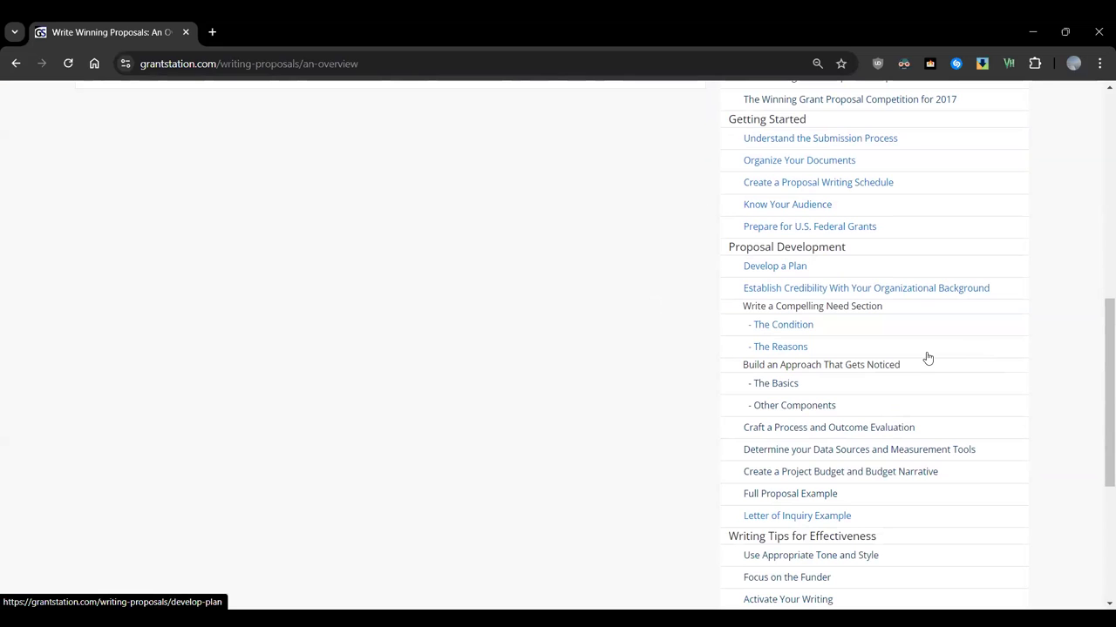
scroll(927, 358, "down", 2)
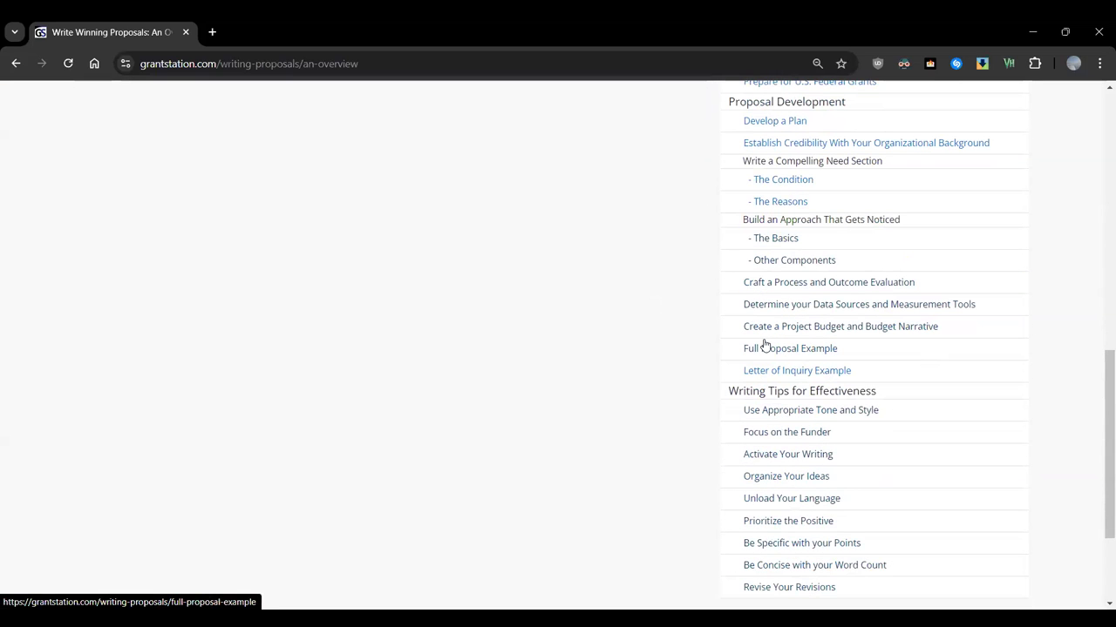
scroll(620, 321, "up", 10)
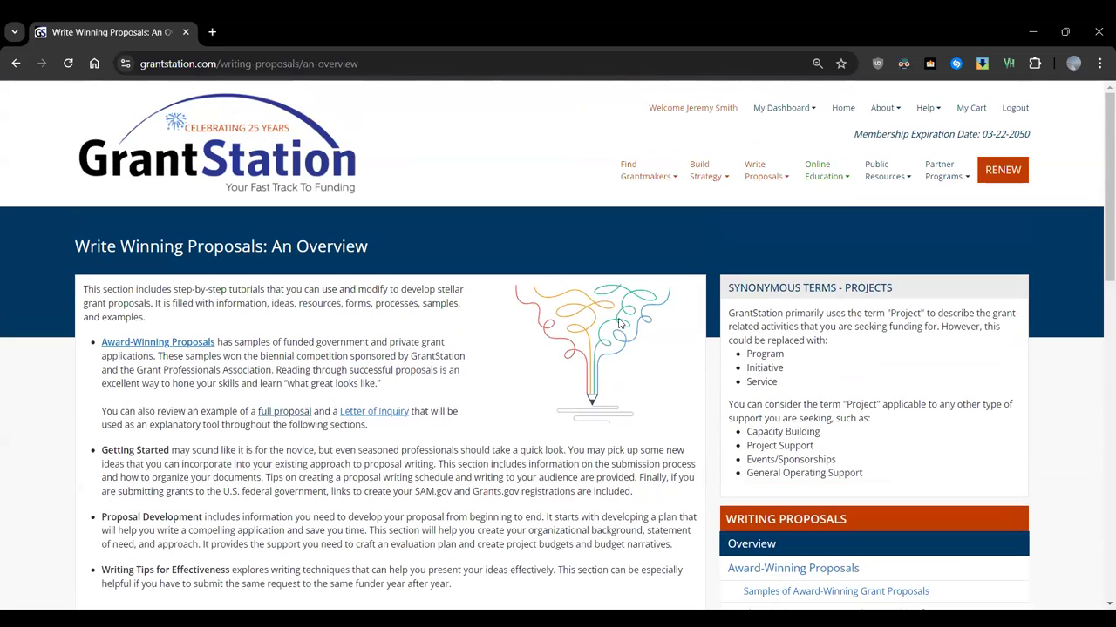
Open the Award-Winning Proposals page and read the introduction to The Winning Grant Proposal Competition
left_click(768, 181)
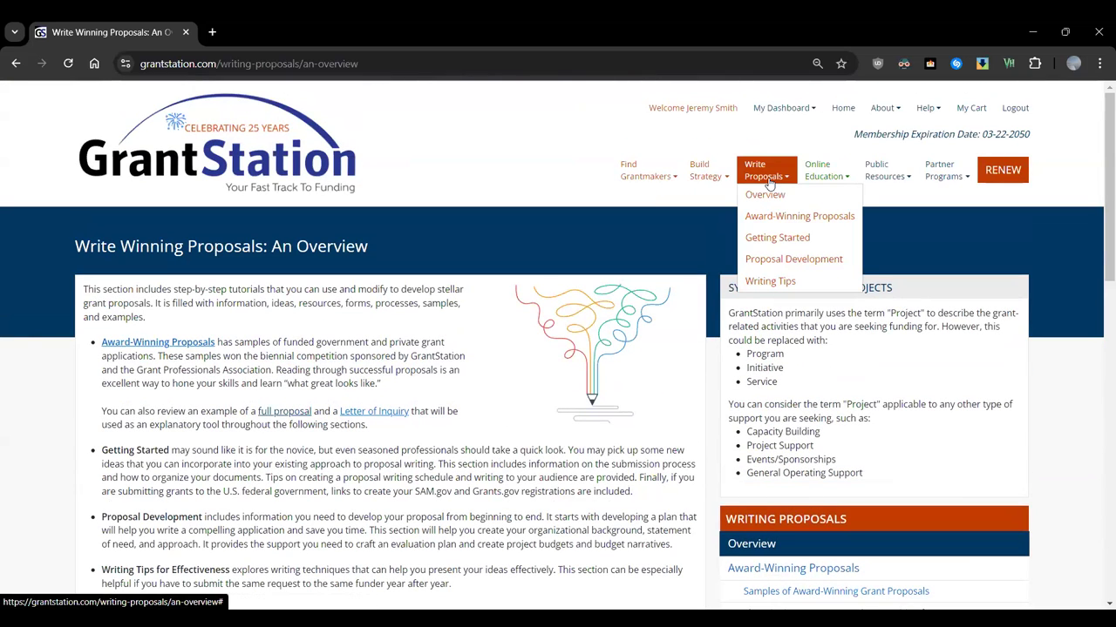
left_click(795, 217)
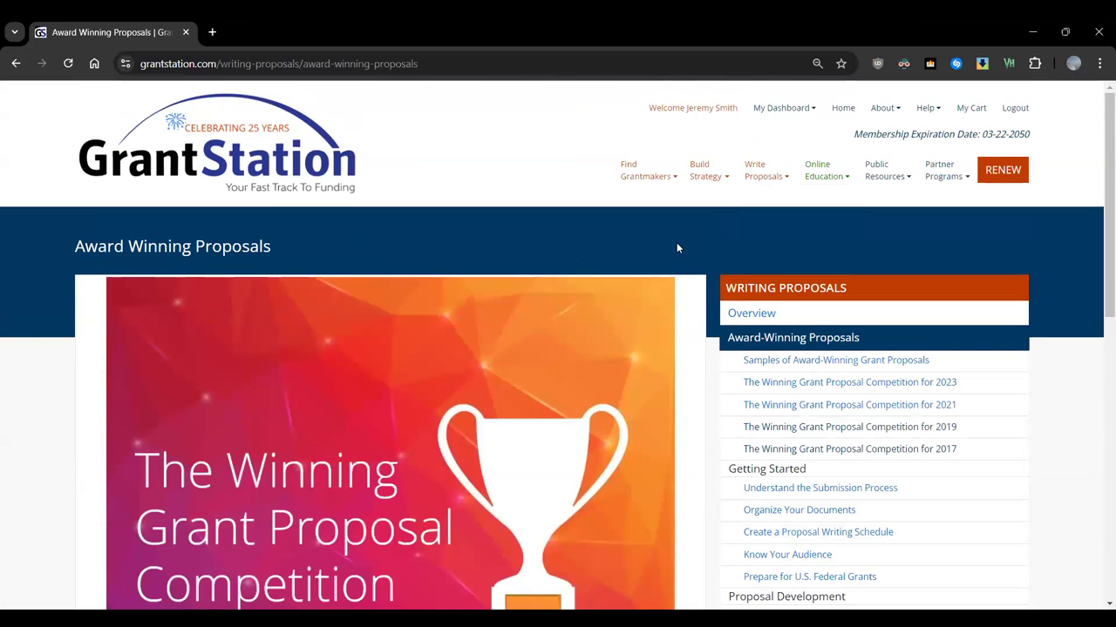
scroll(676, 244, "down", 2)
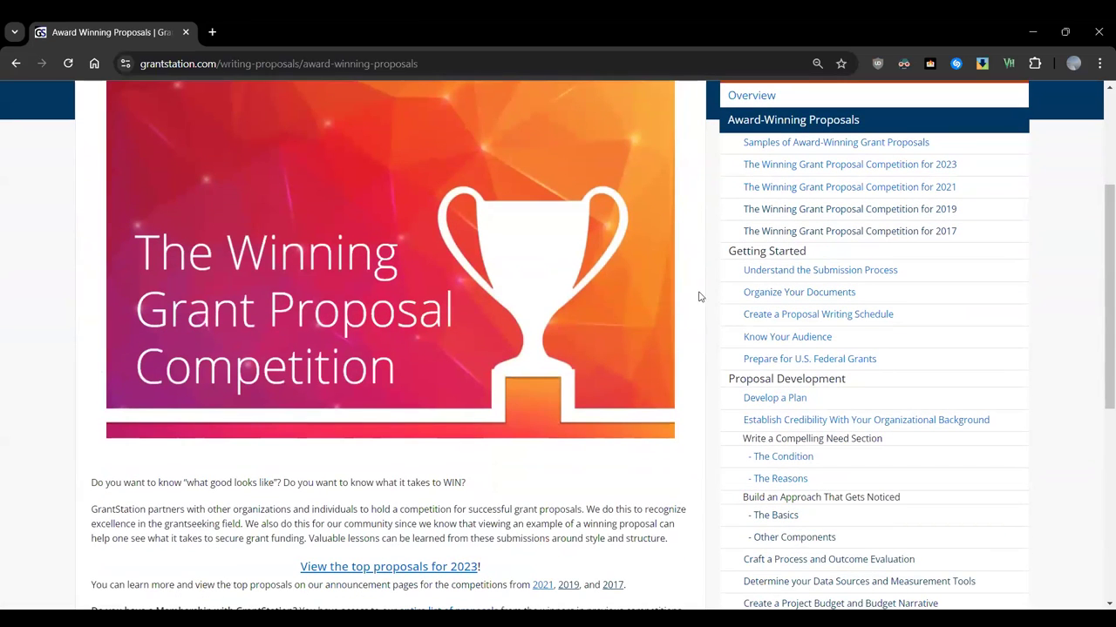
scroll(698, 296, "up", 1)
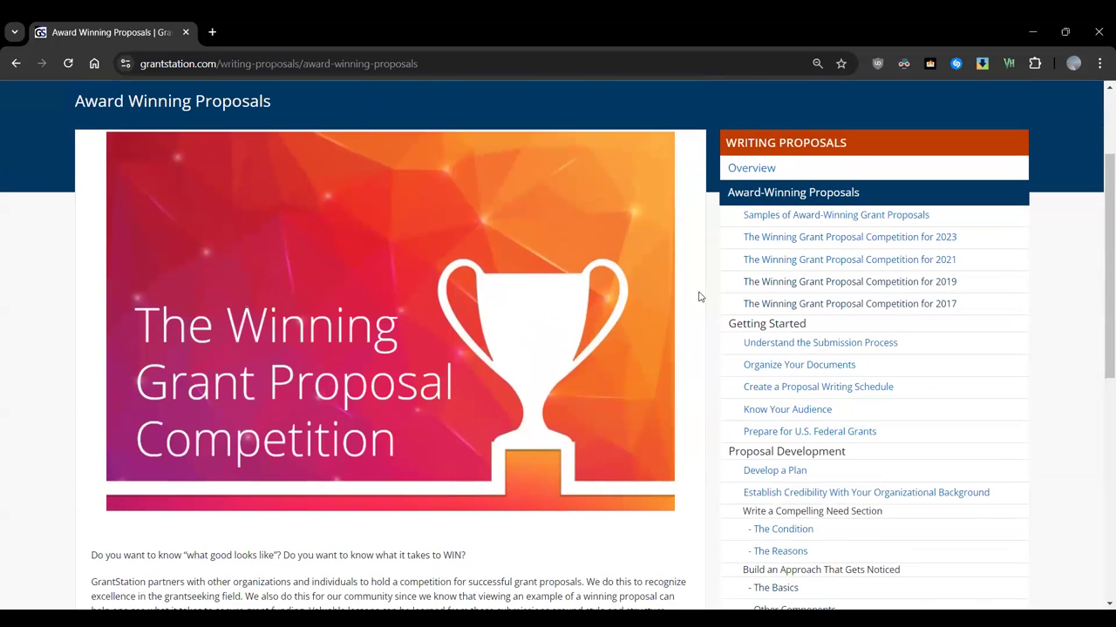
scroll(693, 305, "down", 1)
scroll(689, 311, "down", 1)
View the top proposals for 2023 and look over the grand prize winner, Sector Awards, and Honorable Mentions
left_click(408, 422)
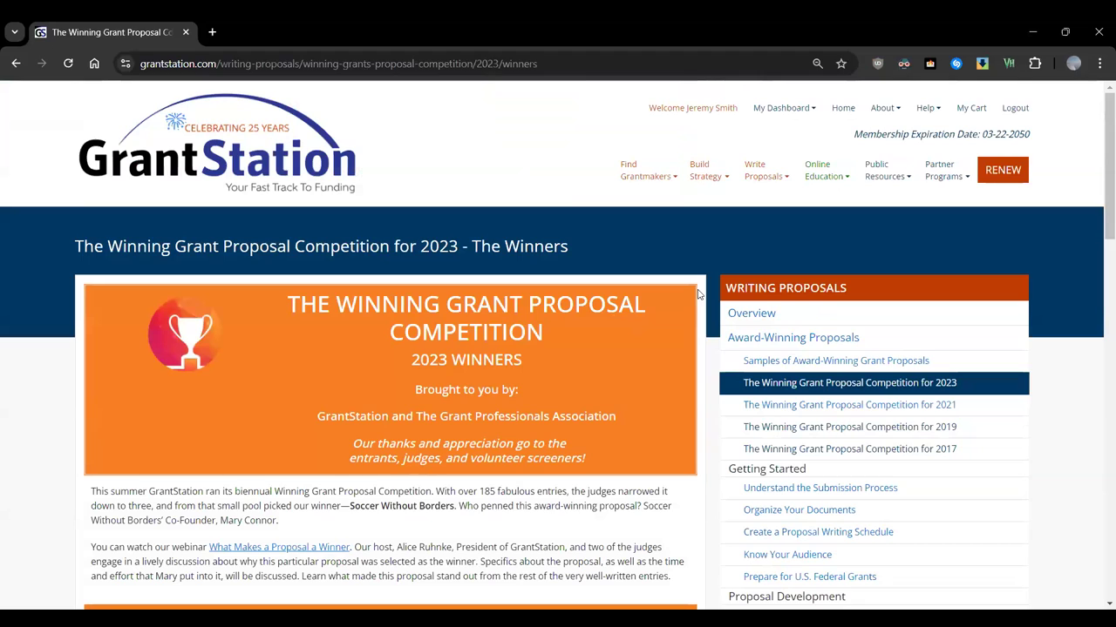
scroll(698, 293, "down", 3)
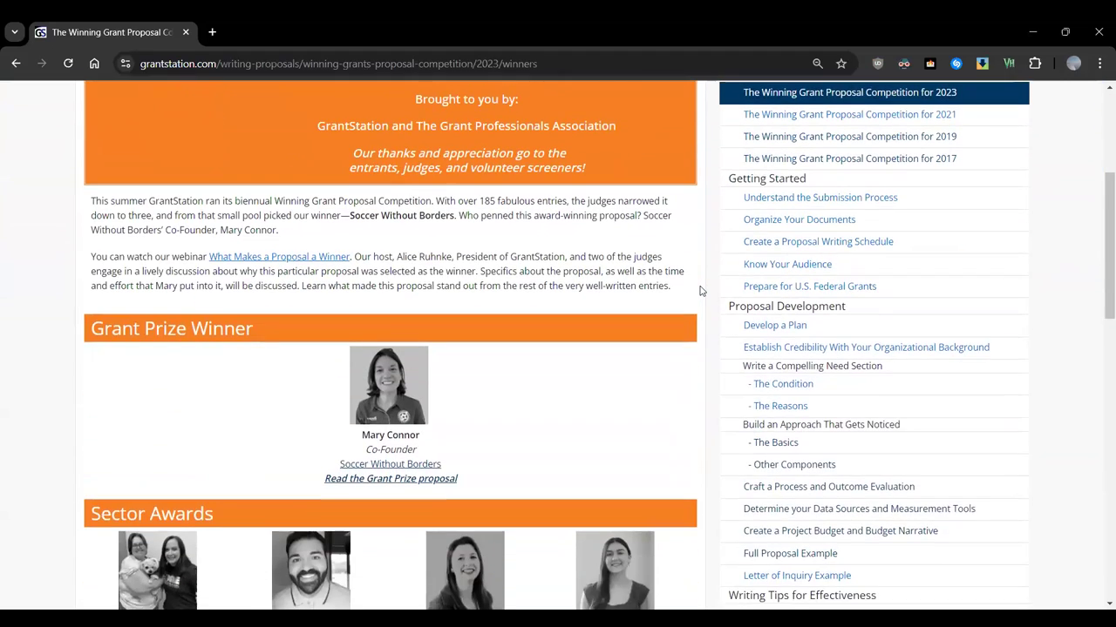
scroll(700, 290, "down", 2)
scroll(695, 258, "down", 1)
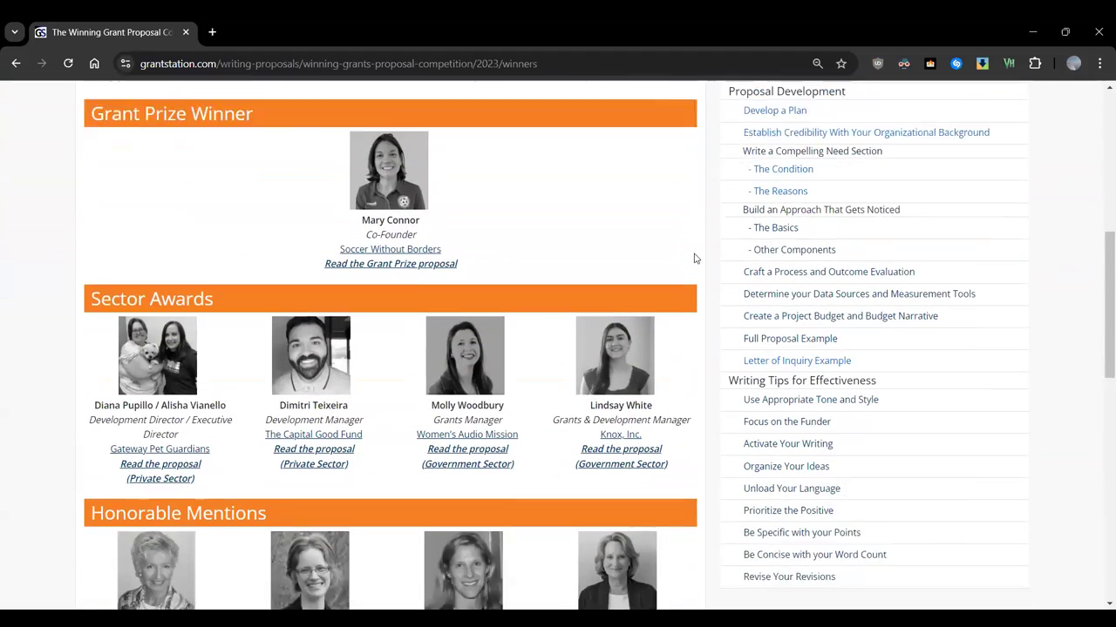
scroll(694, 258, "down", 1)
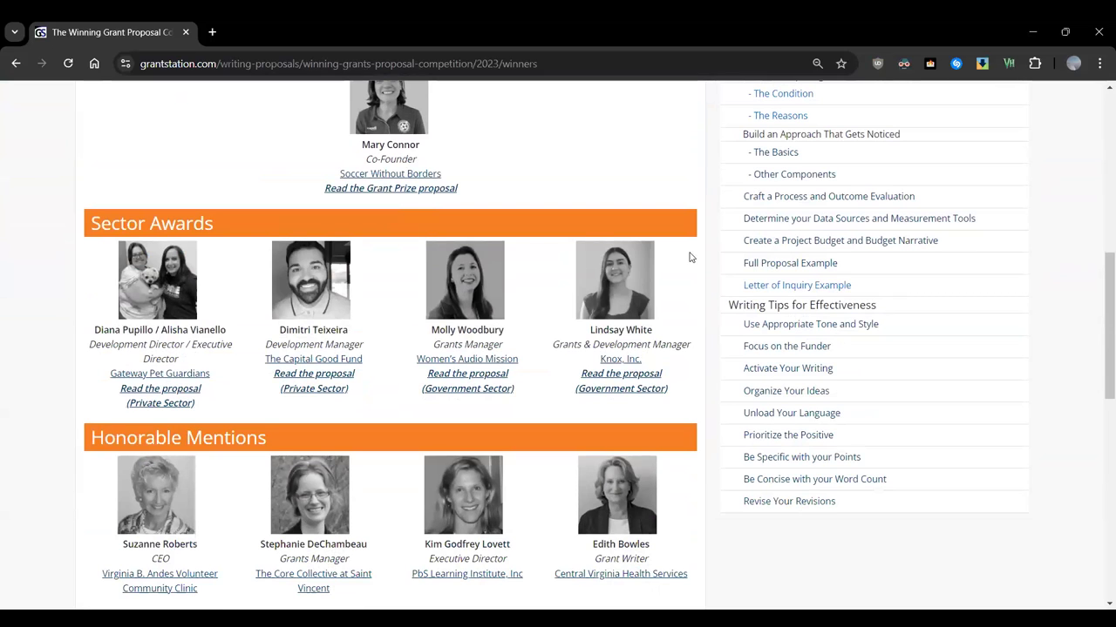
scroll(635, 186, "down", 2)
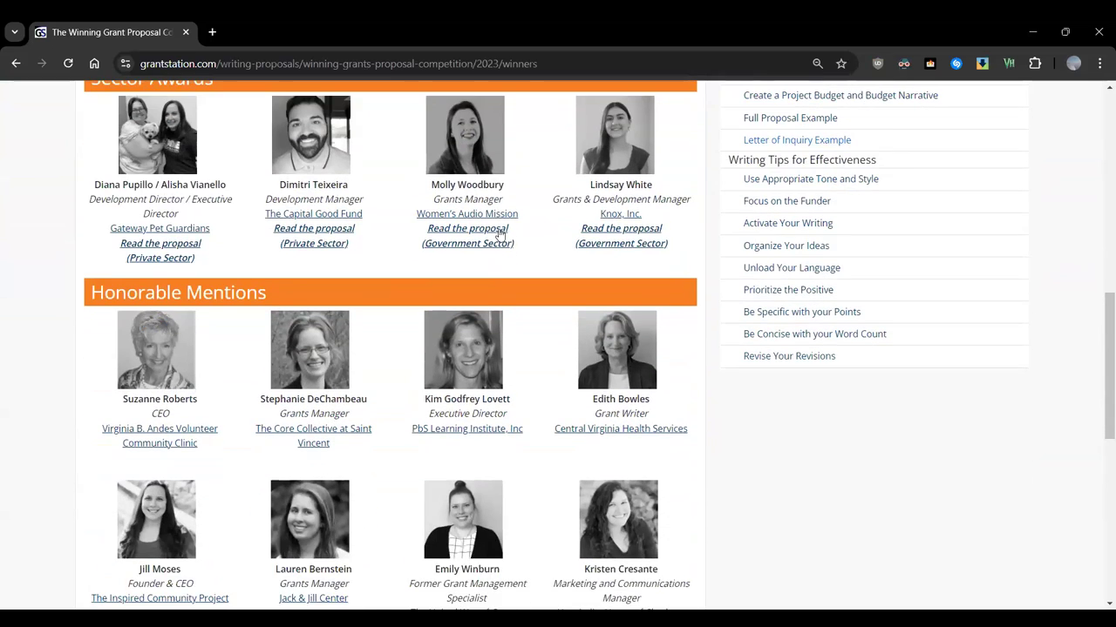
scroll(536, 279, "down", 2)
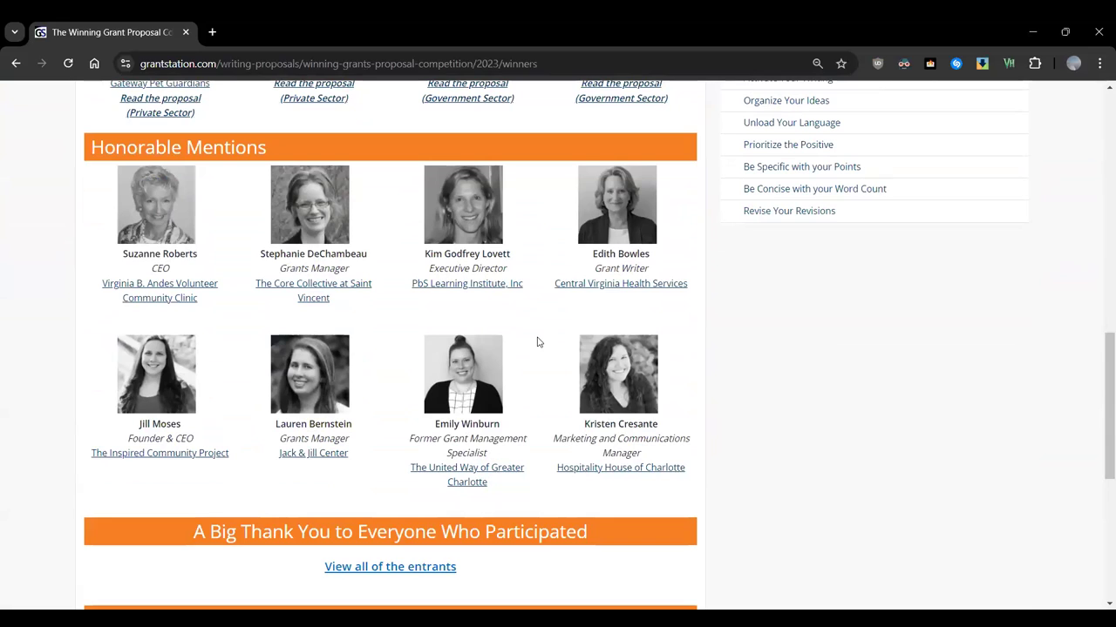
Review the 2023 competition winners again, including the Sector Awards, the introduction, and the grand prize winner
scroll(537, 342, "up", 10)
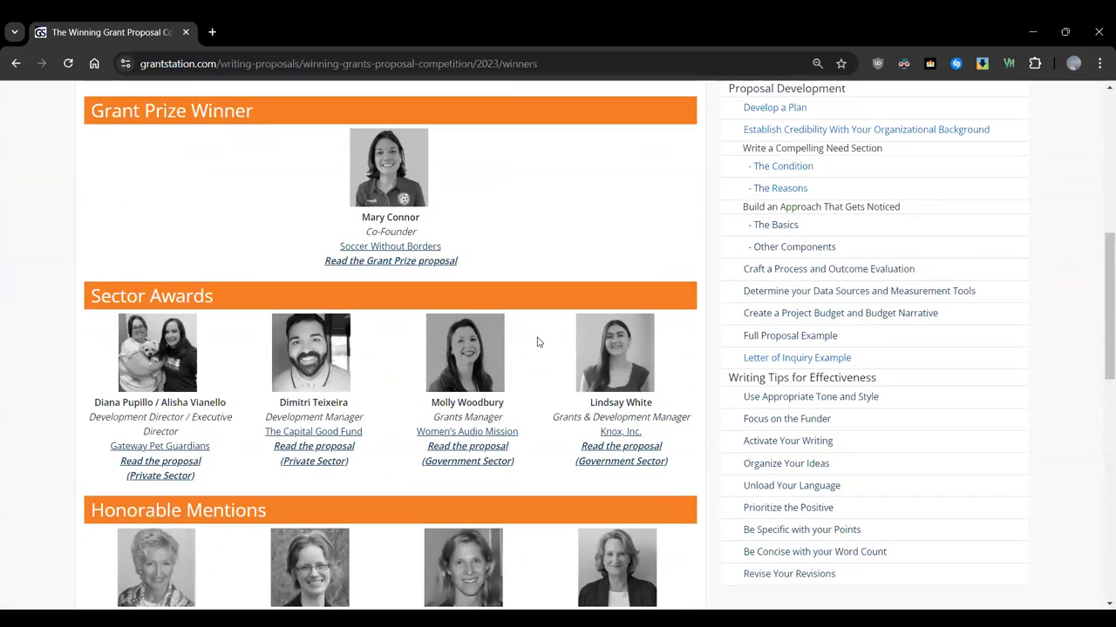
scroll(538, 337, "up", 3)
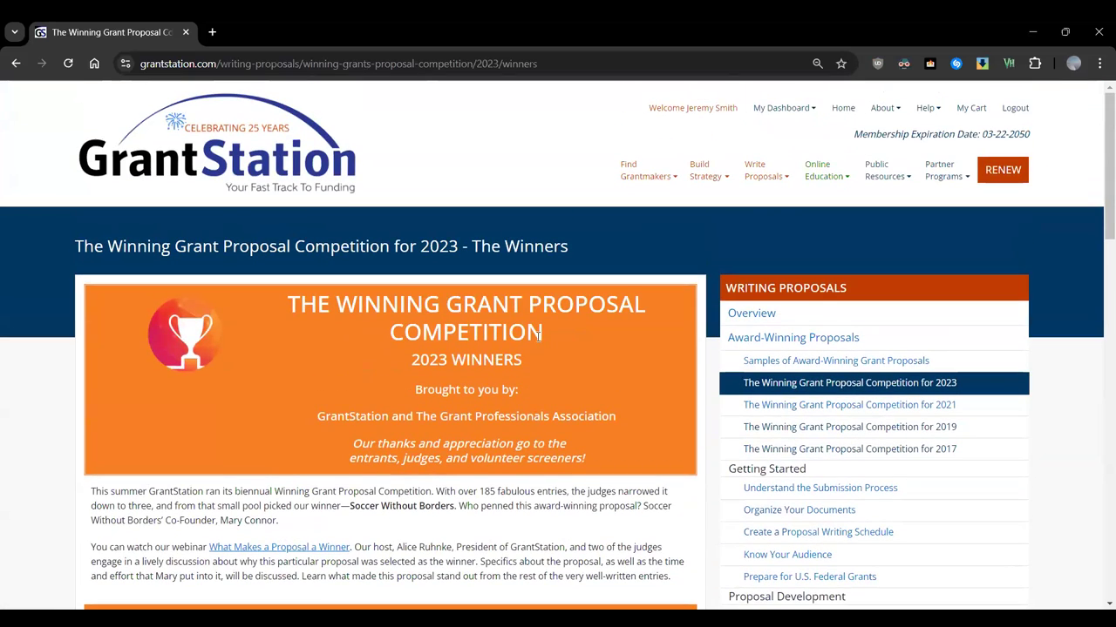
scroll(635, 303, "down", 3)
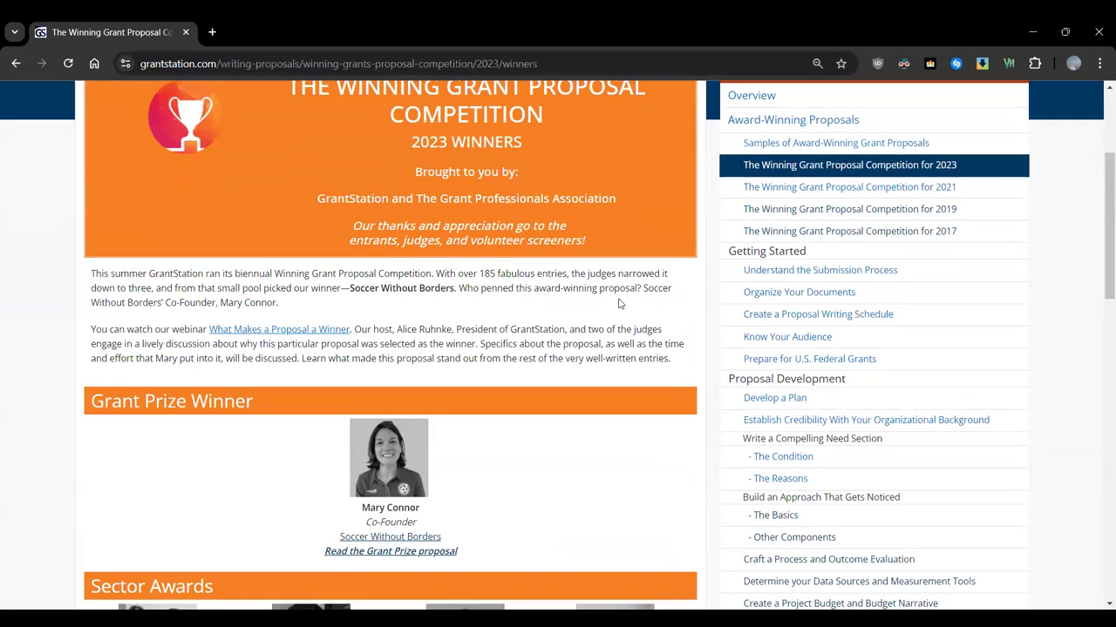
scroll(619, 303, "up", 3)
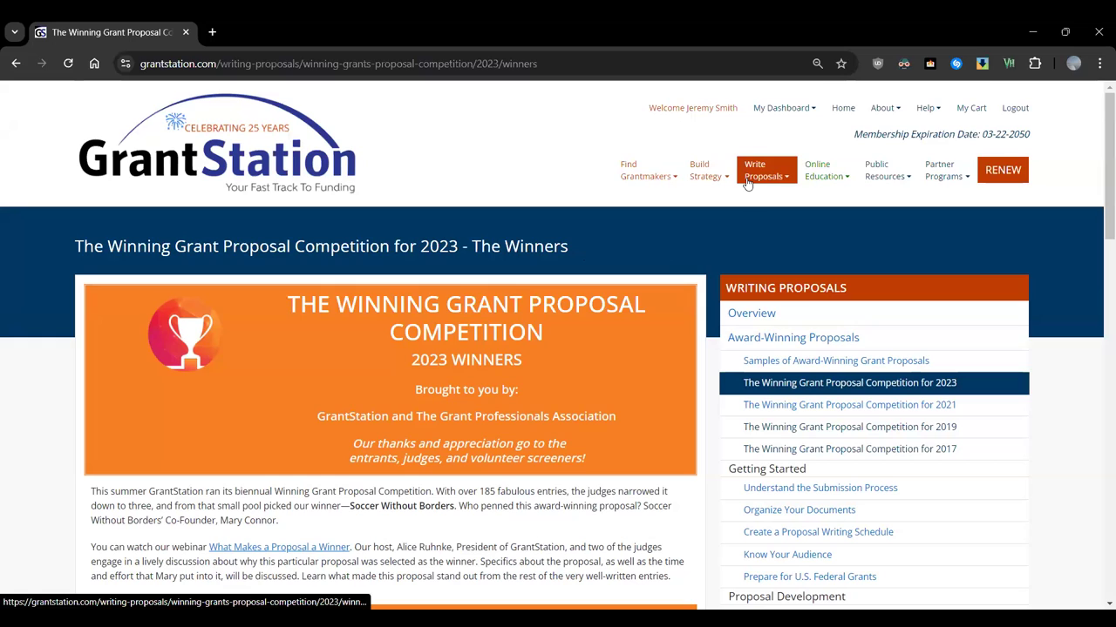
Open the Live Webinars page under Online Education and look over the September webinar offerings
left_click(830, 178)
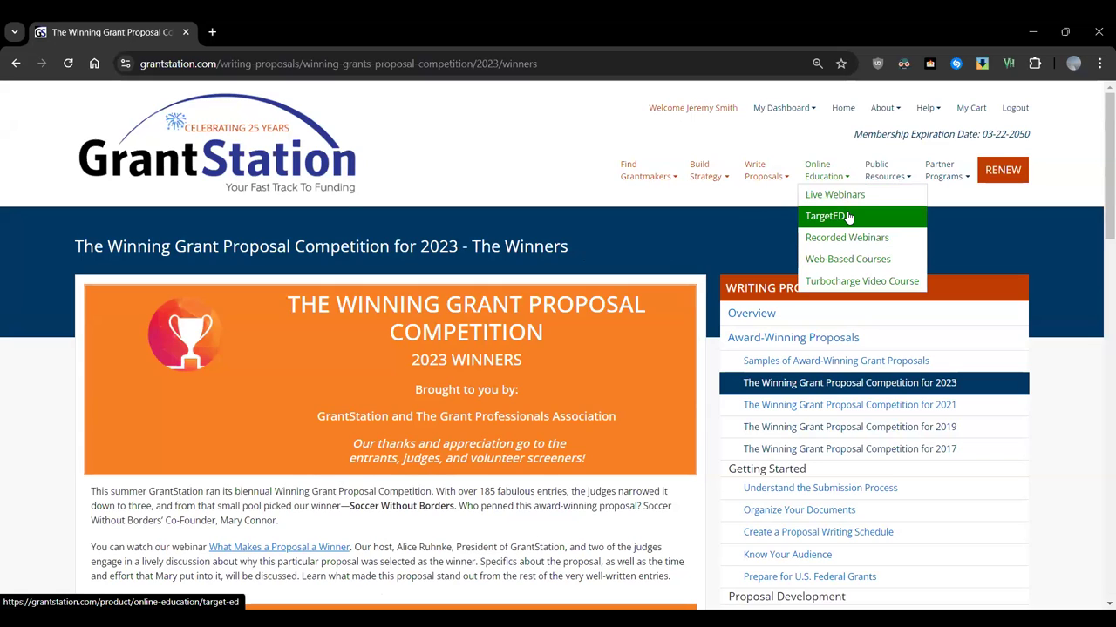
left_click(894, 259)
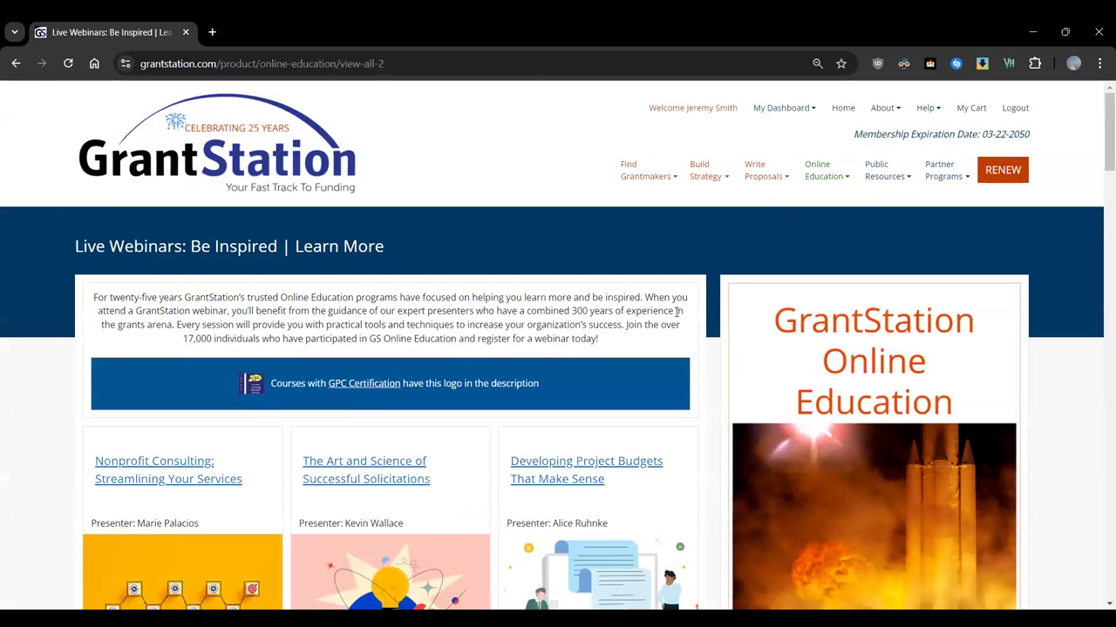
scroll(708, 319, "down", 2)
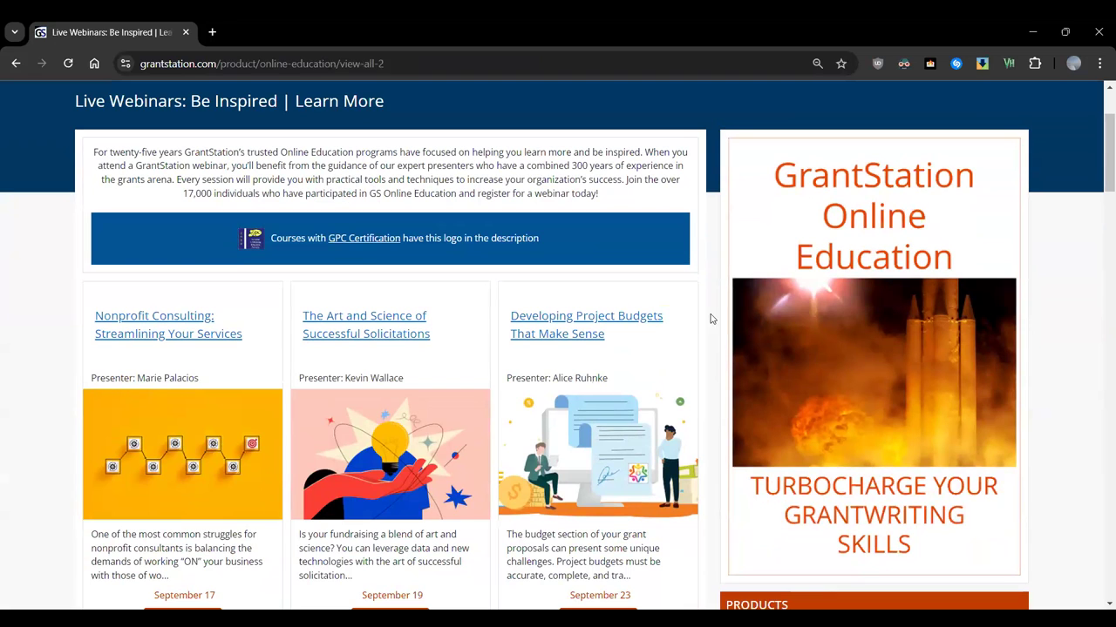
scroll(707, 314, "down", 1)
scroll(707, 307, "down", 1)
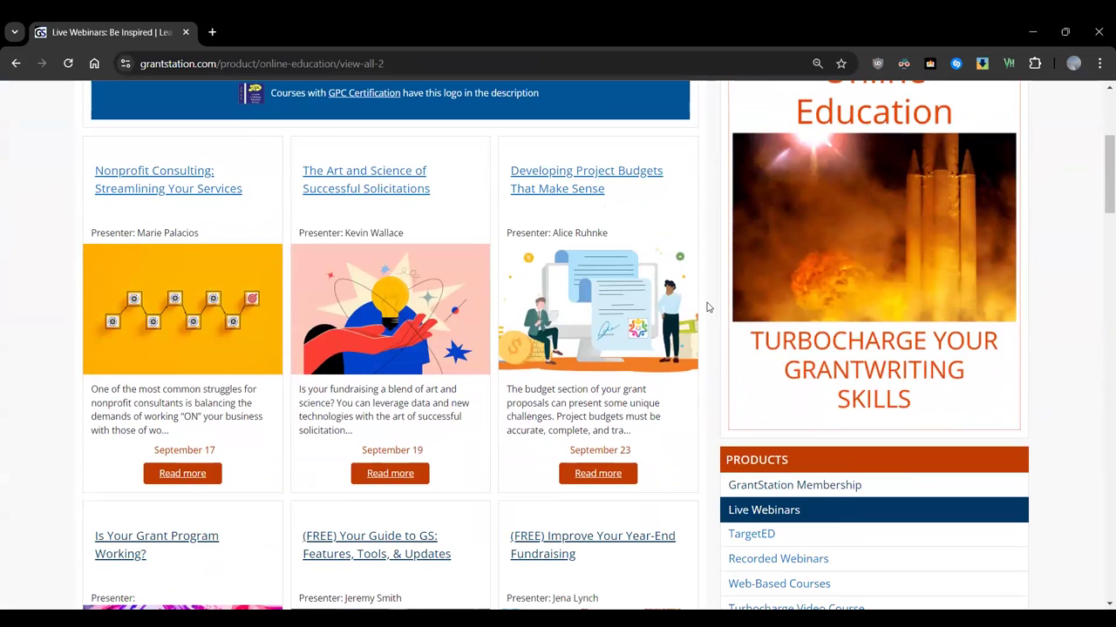
scroll(708, 307, "up", 1)
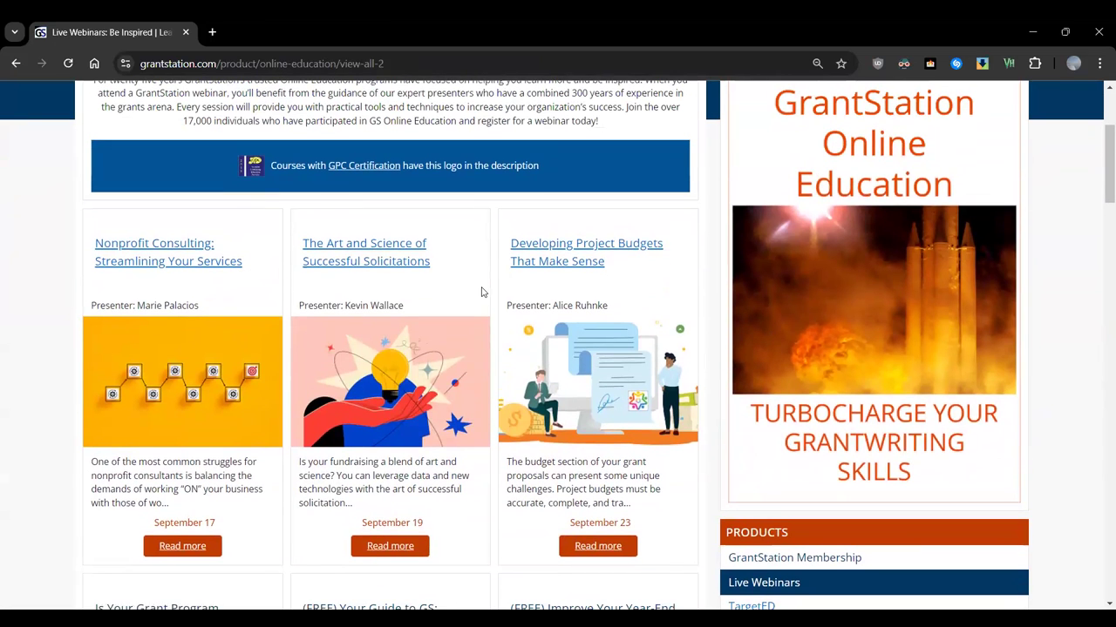
Look through the early and mid-October webinars, including the free session on hiring a grant professional and the TargetED Series
scroll(481, 292, "down", 8)
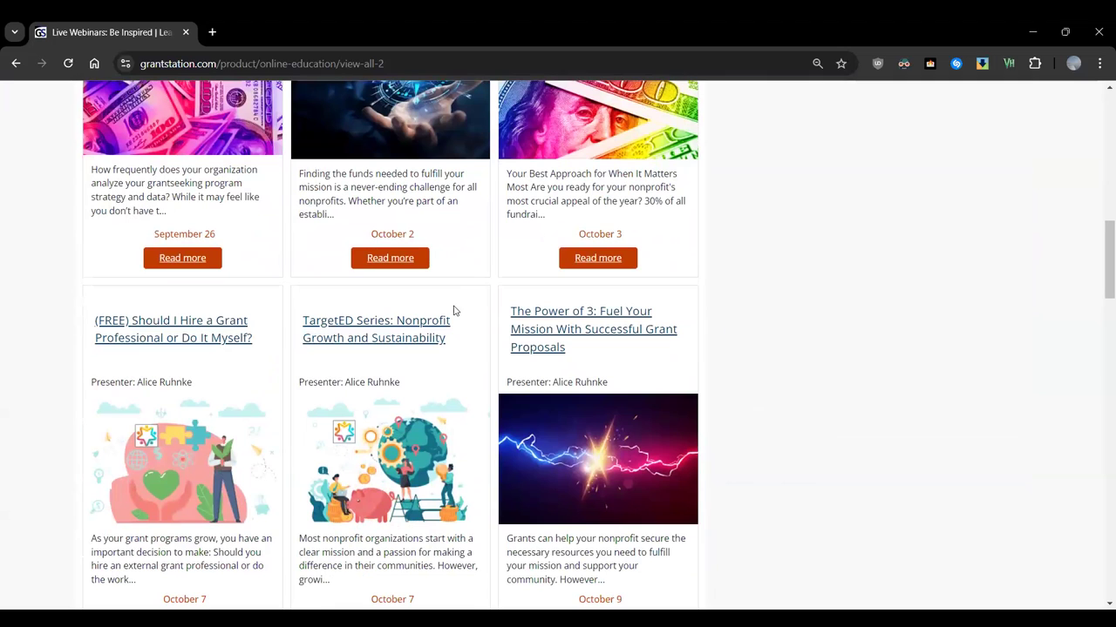
scroll(453, 310, "down", 1)
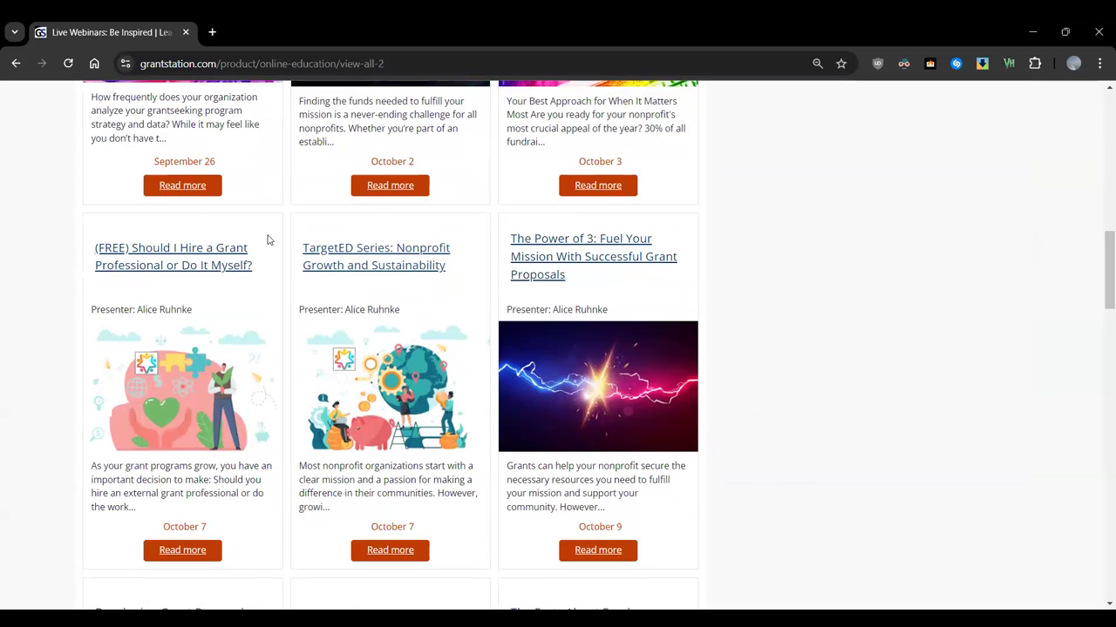
scroll(267, 240, "down", 1)
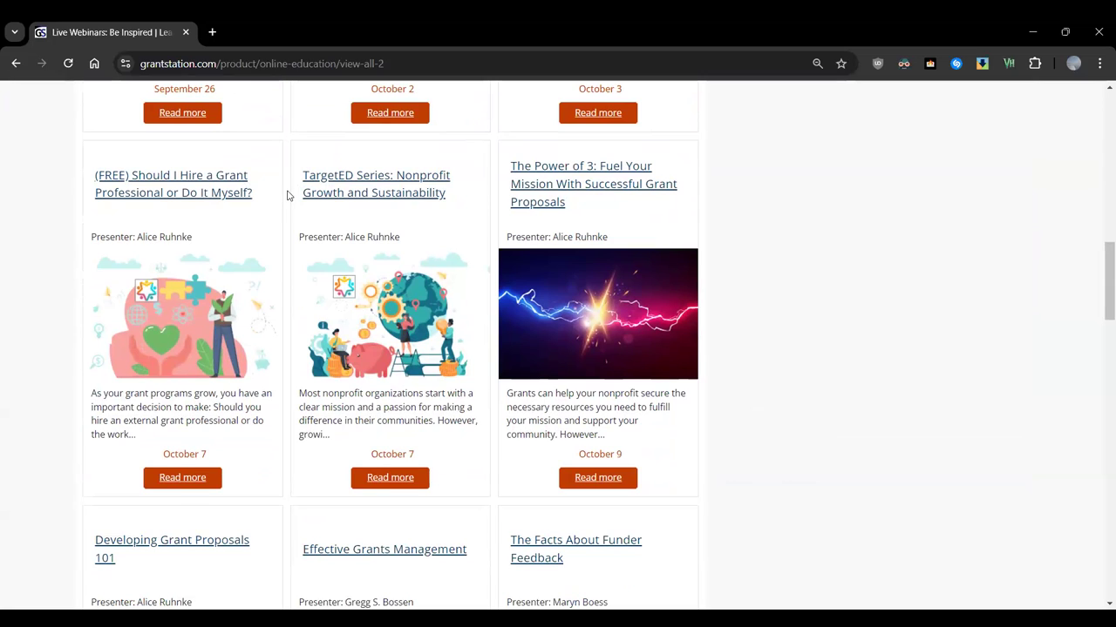
scroll(287, 196, "down", 1)
scroll(287, 195, "down", 4)
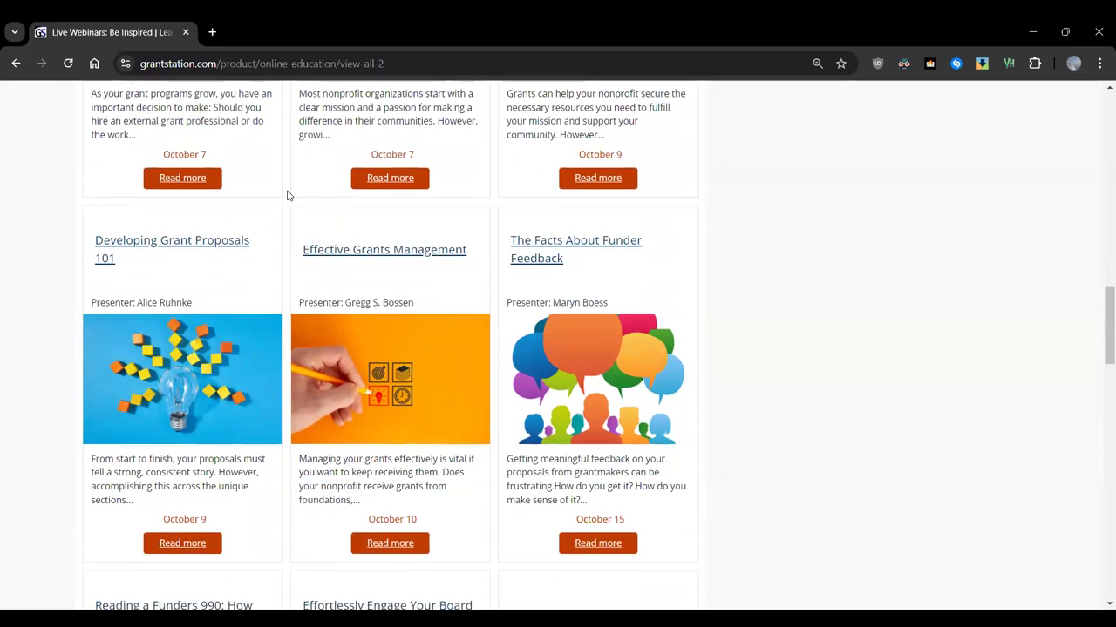
scroll(287, 195, "down", 1)
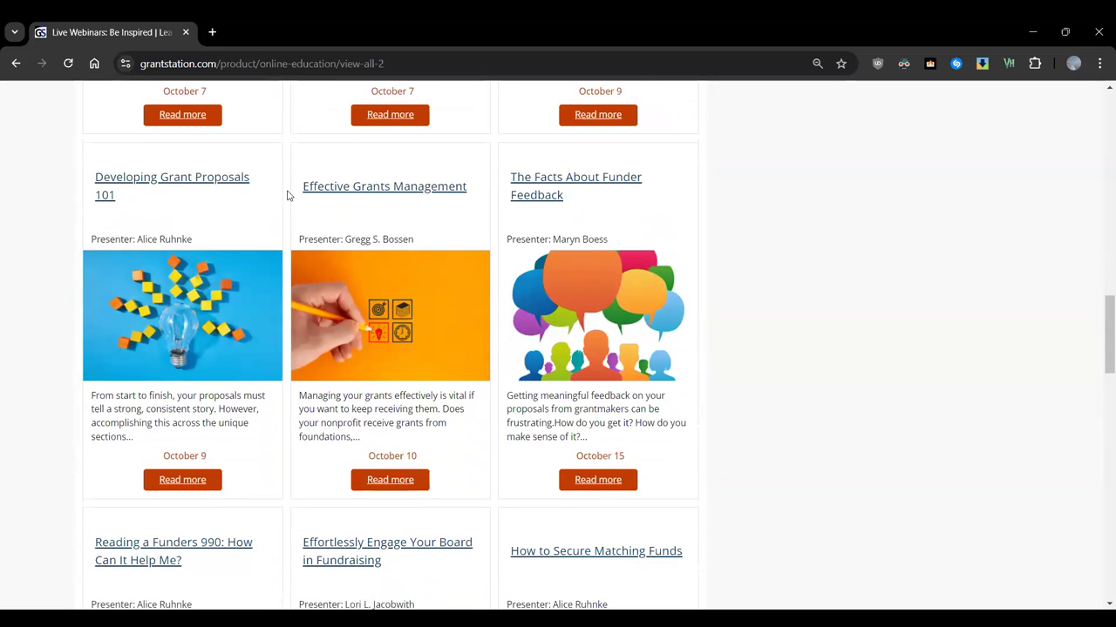
Look through the late October and November webinars, and return to the Live Webinars introduction
scroll(287, 195, "down", 3)
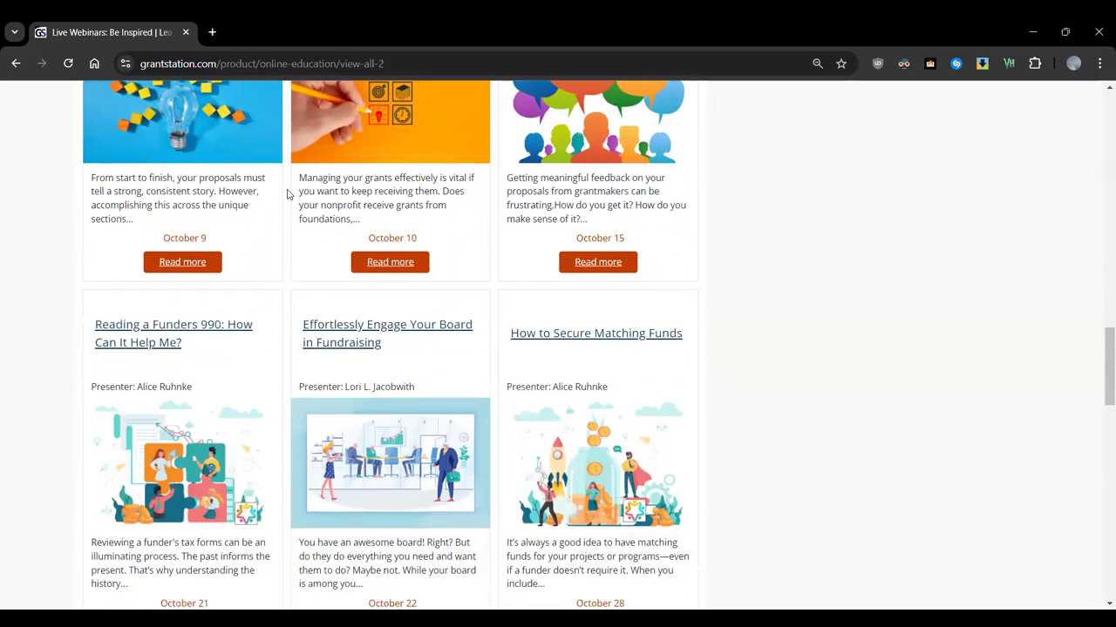
scroll(289, 195, "down", 5)
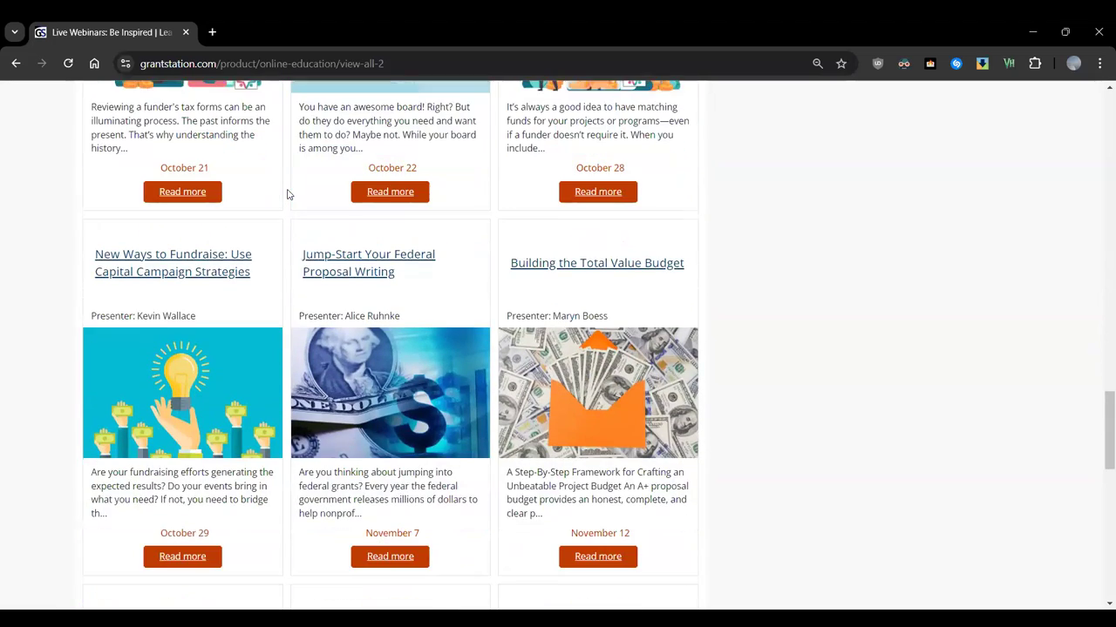
scroll(289, 195, "down", 4)
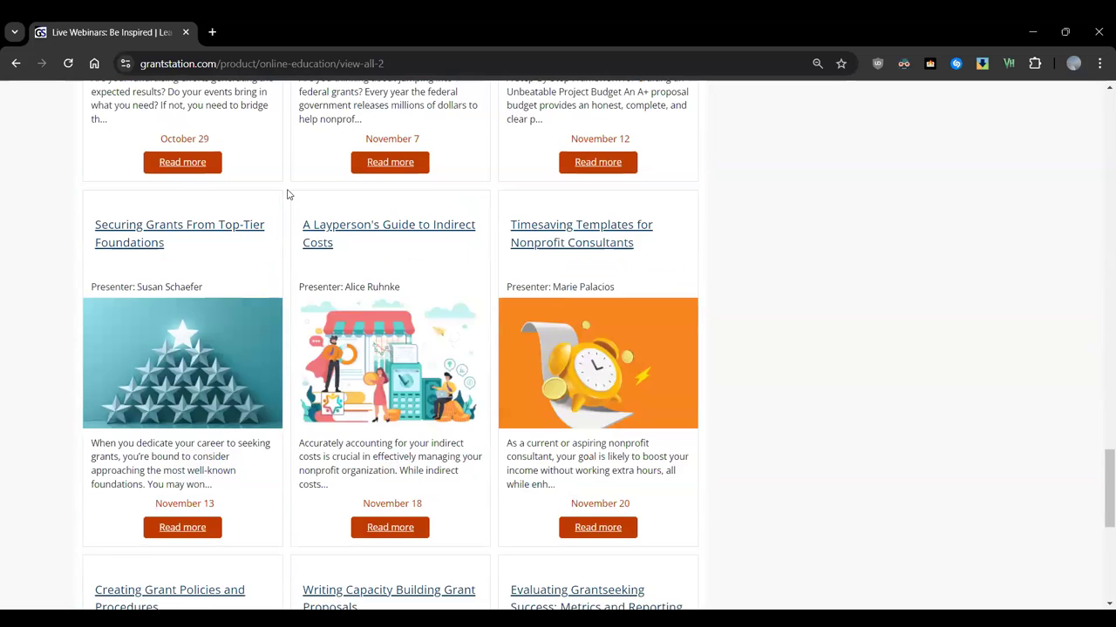
scroll(289, 195, "down", 1)
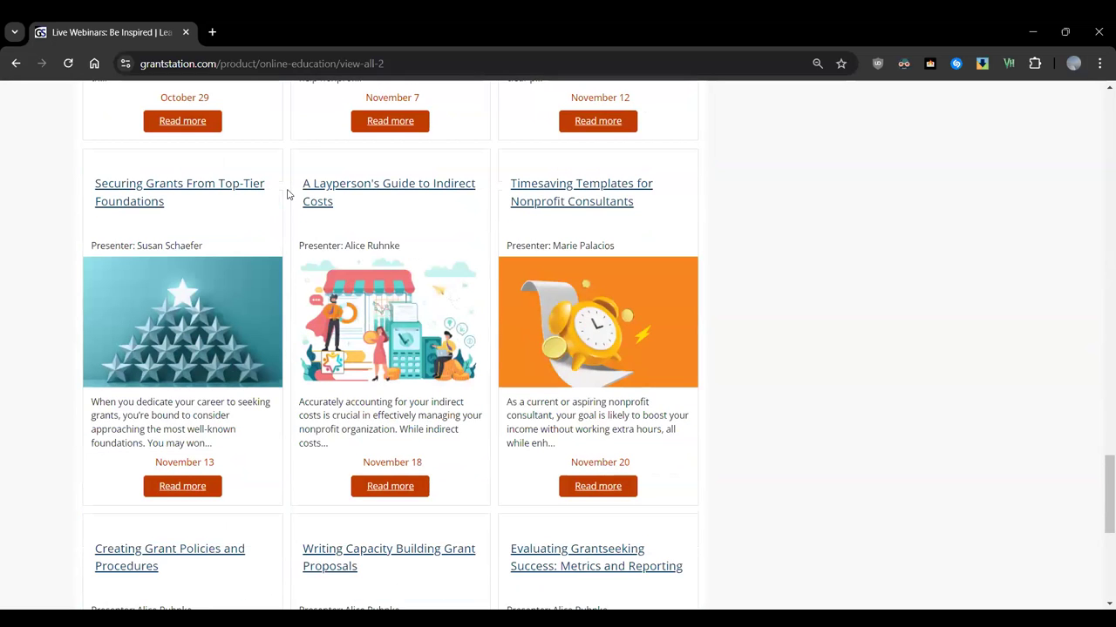
scroll(290, 195, "up", 10)
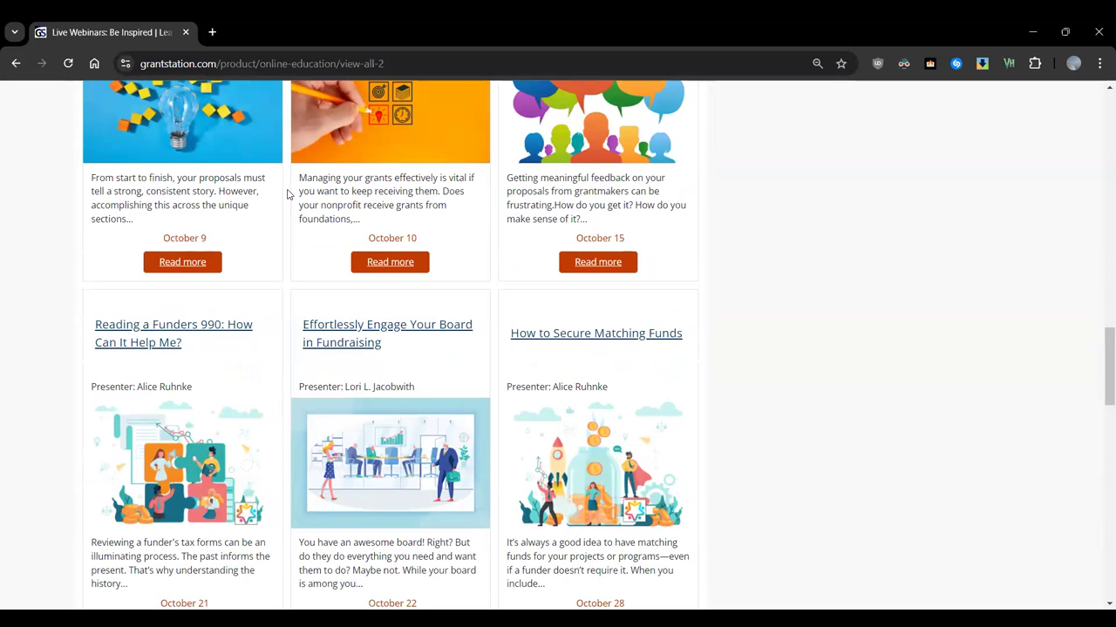
scroll(288, 194, "up", 10)
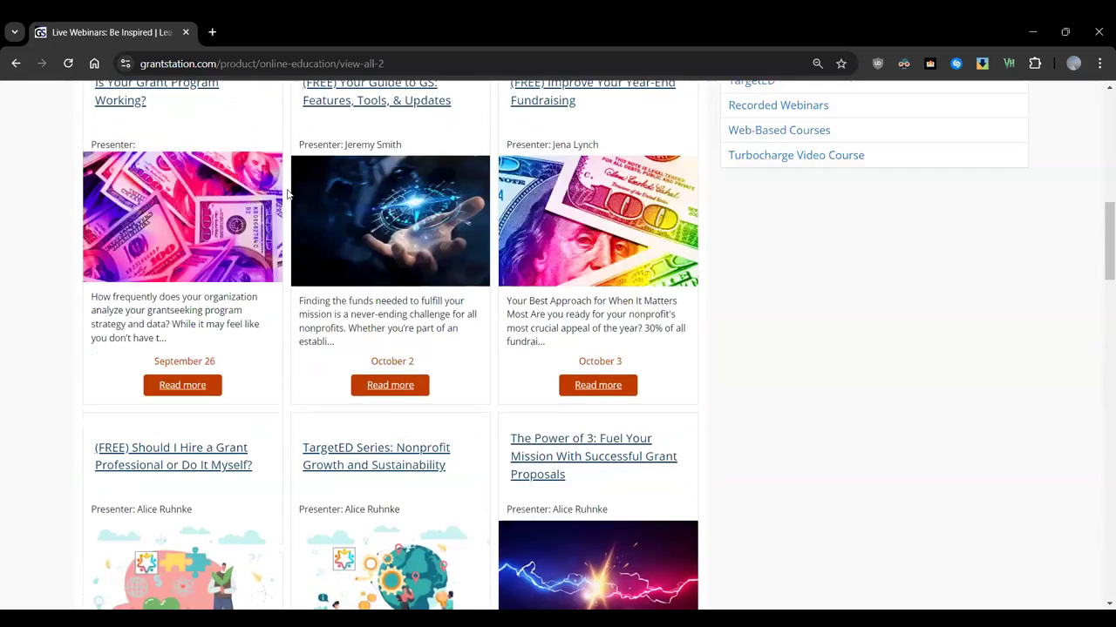
scroll(288, 193, "up", 7)
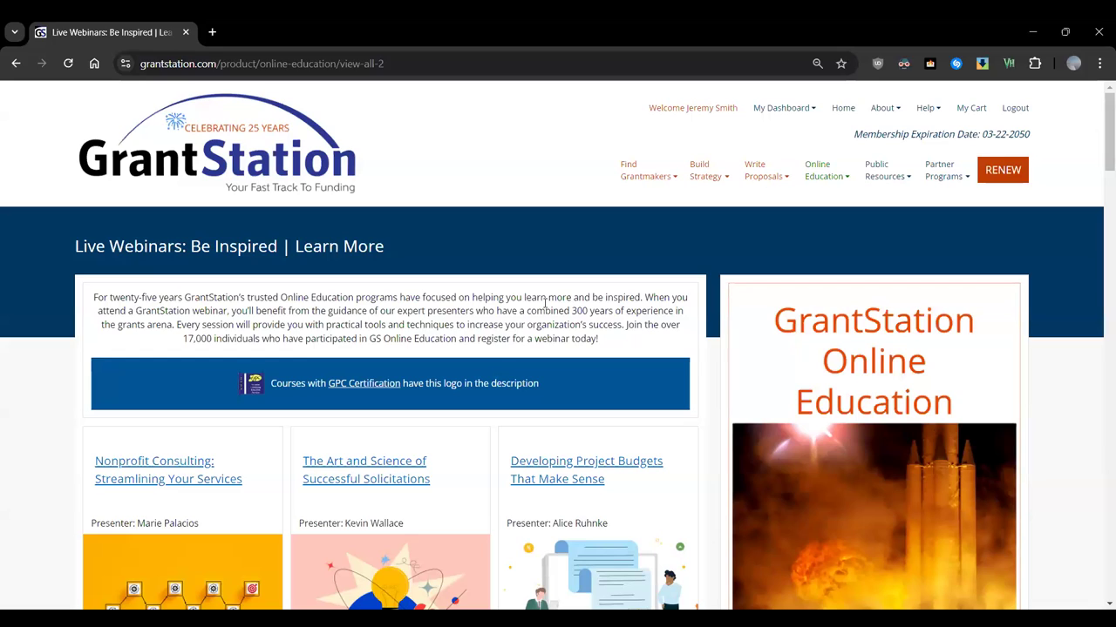
Open the PathFinder resource library and filter its resources by the Fundraising topic and the Blog format
left_click(886, 176)
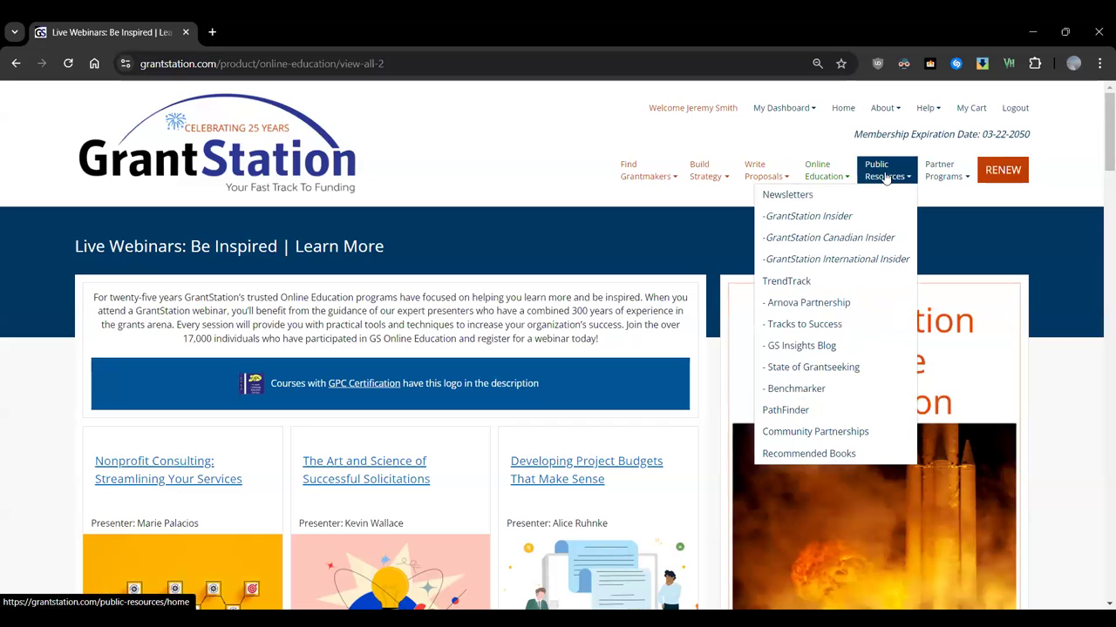
left_click(810, 413)
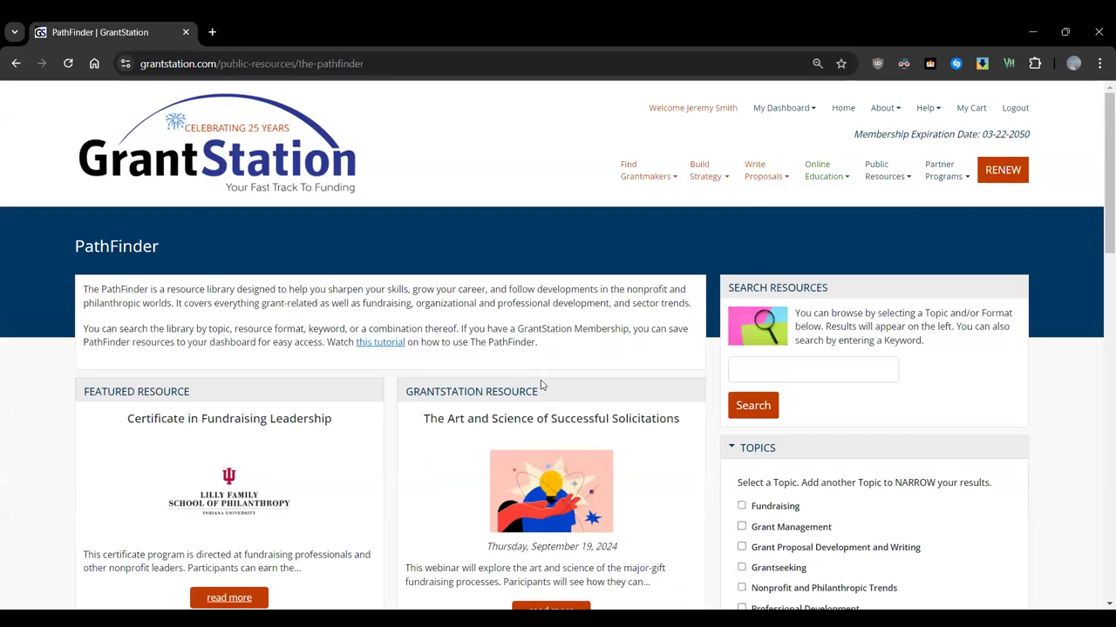
scroll(541, 385, "down", 2)
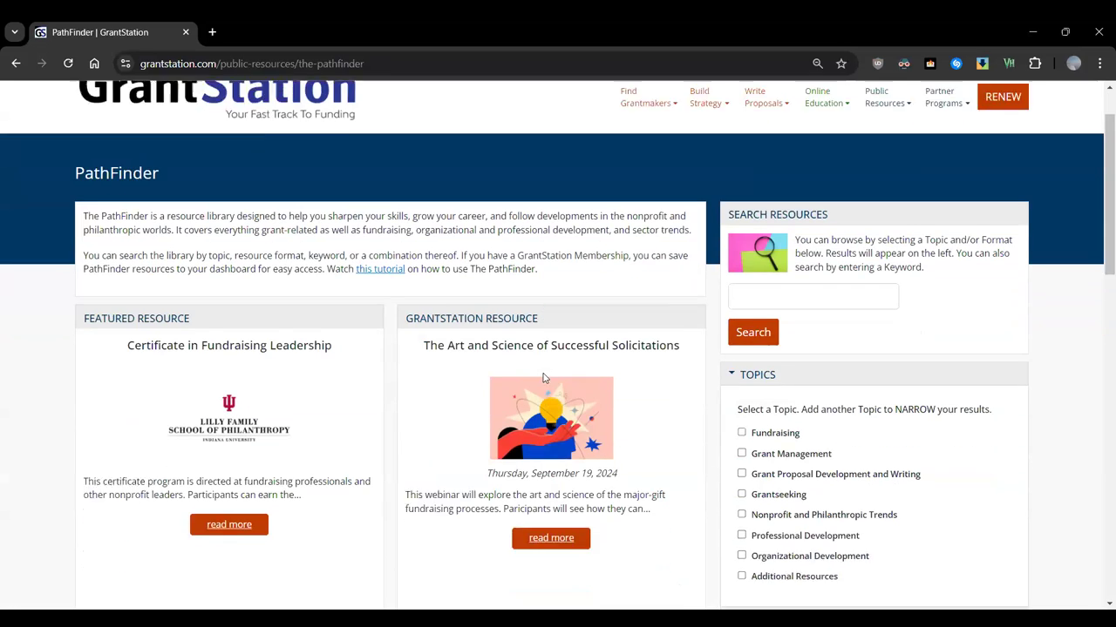
left_click(741, 361)
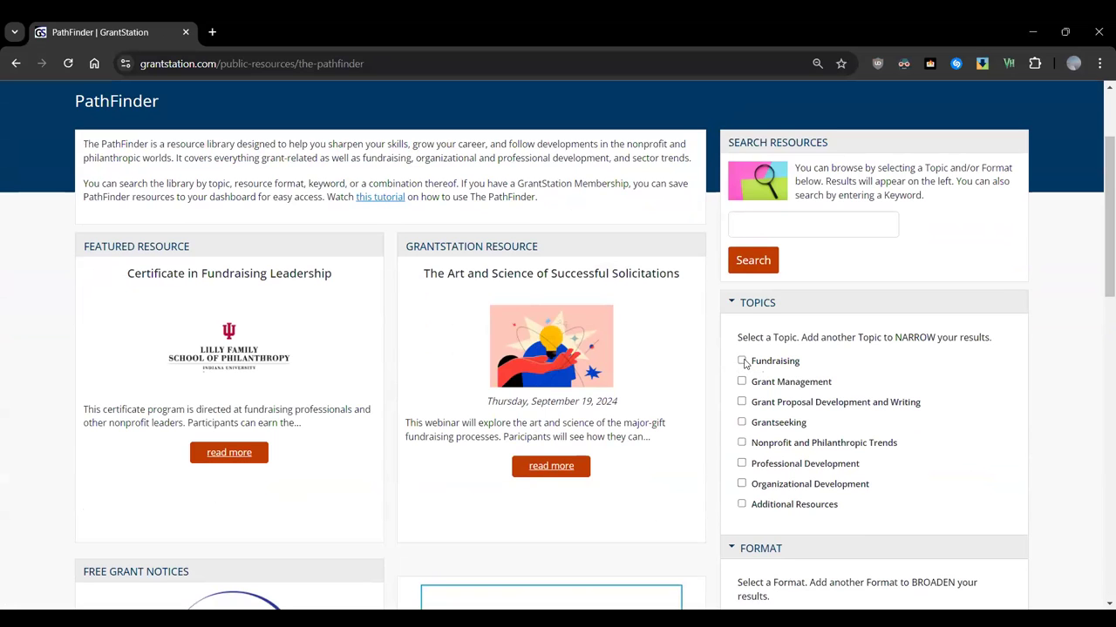
scroll(902, 362, "down", 5)
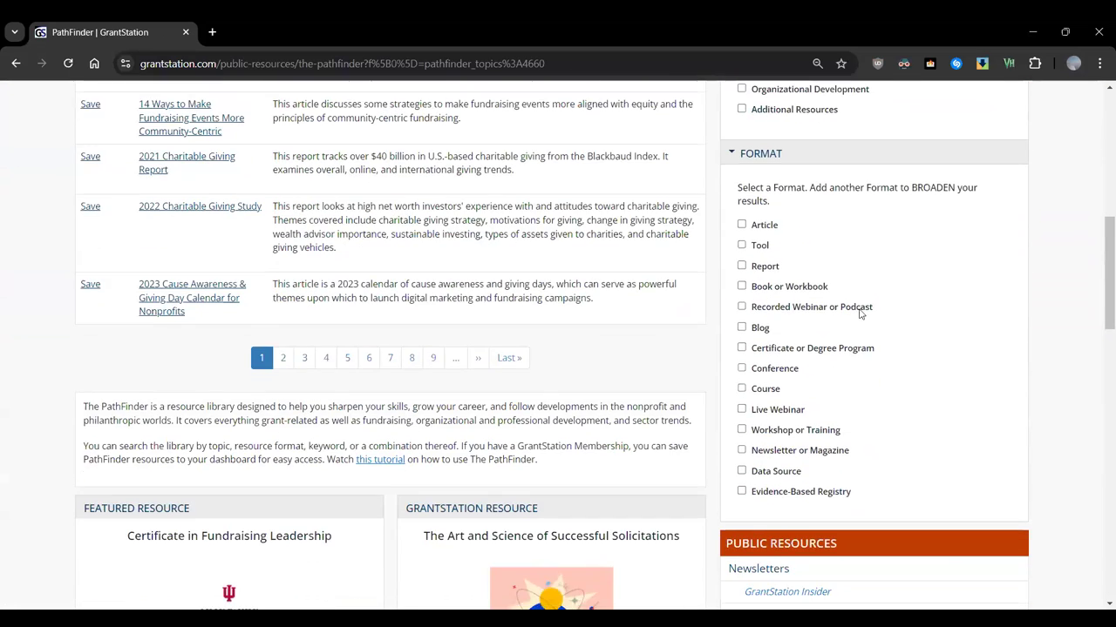
left_click(742, 328)
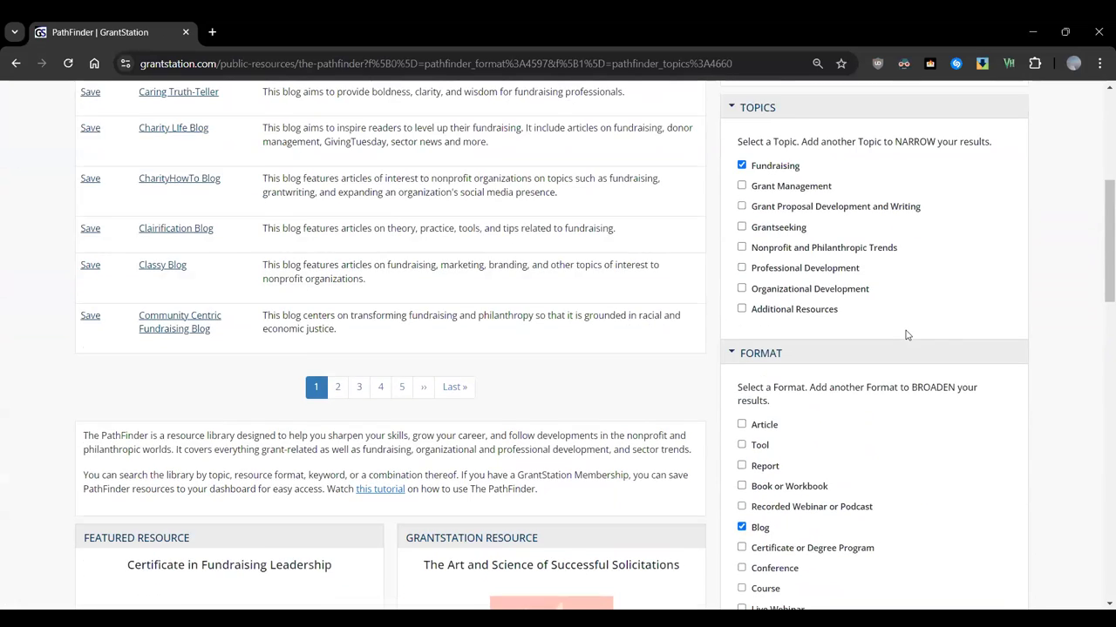
Examine the filtered fundraising blogs, their dashboard save links, the keyword search, and the available topic and format filters
scroll(560, 319, "up", 3)
scroll(562, 319, "up", 1)
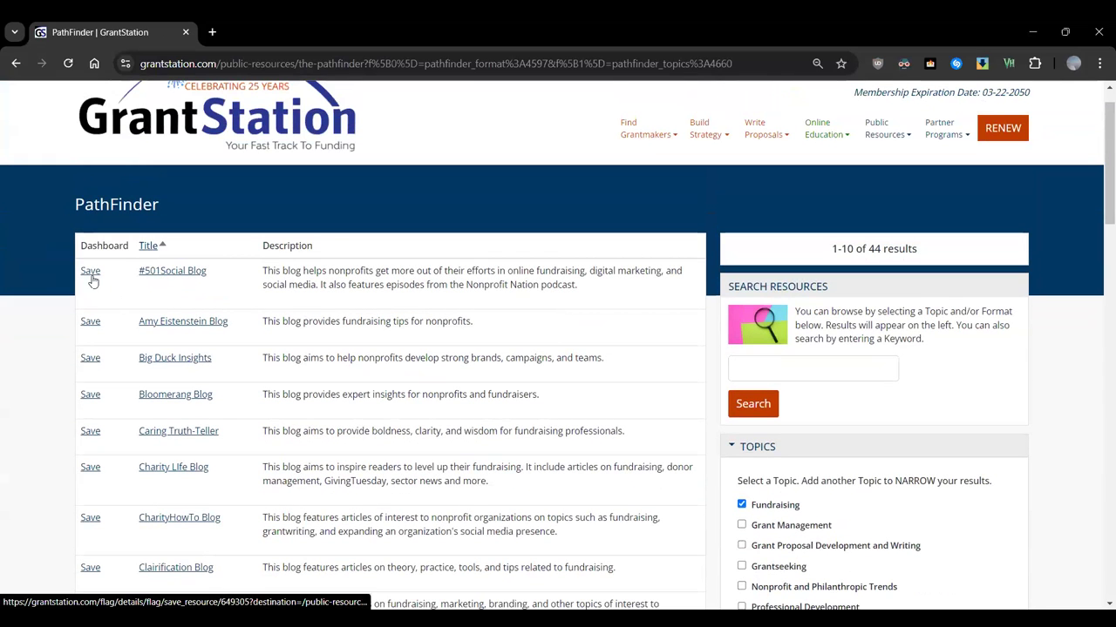
scroll(361, 305, "down", 3)
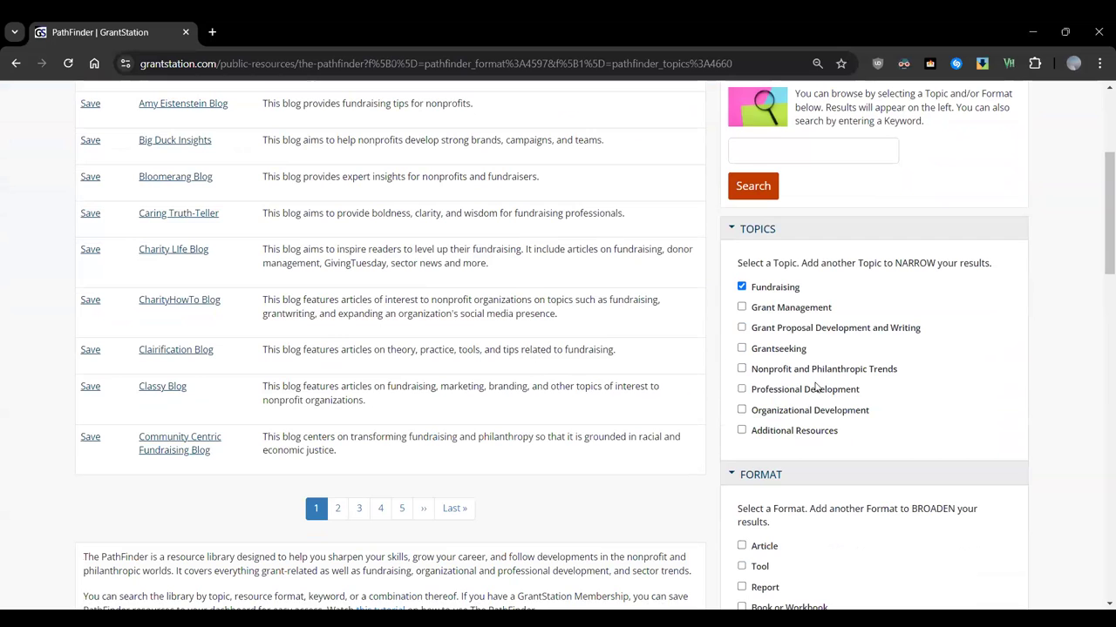
scroll(816, 388, "up", 3)
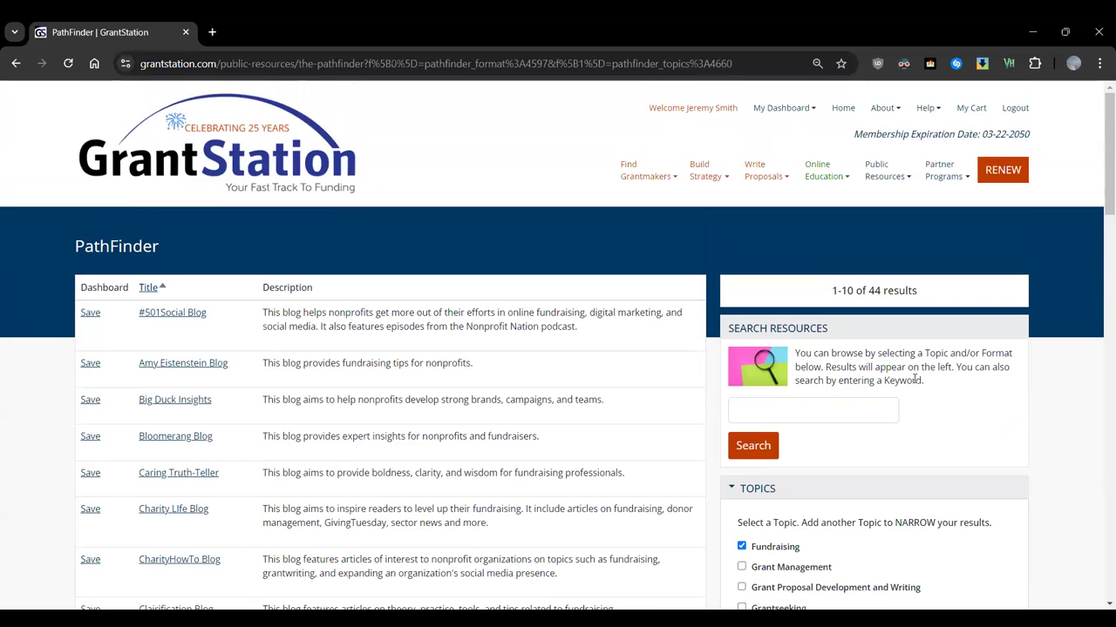
scroll(914, 379, "down", 2)
scroll(915, 379, "up", 2)
scroll(914, 380, "down", 3)
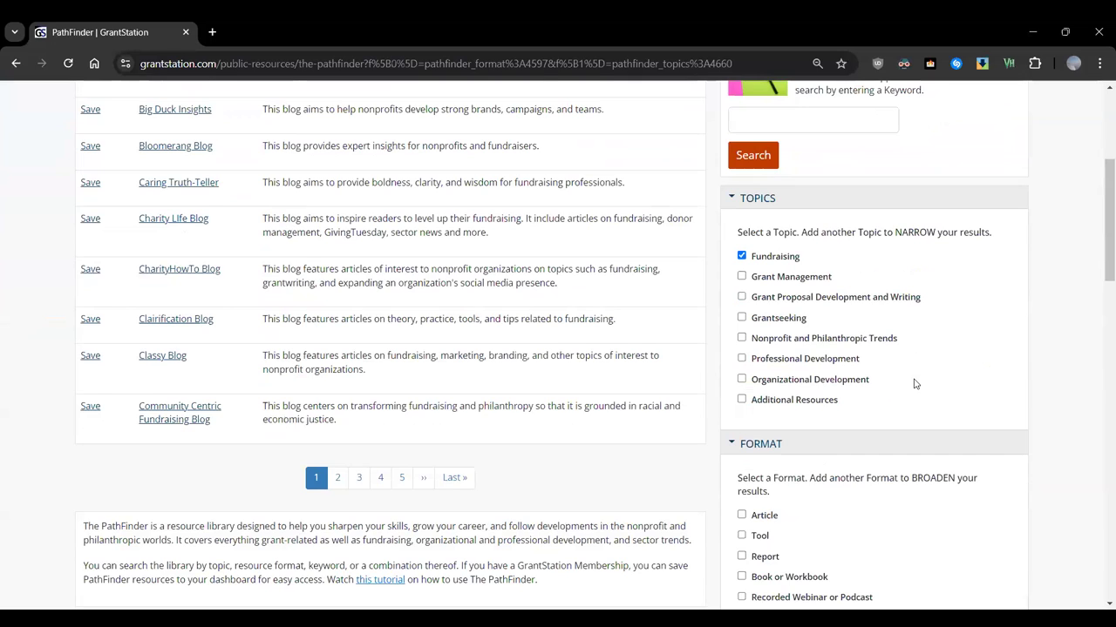
scroll(914, 383, "down", 2)
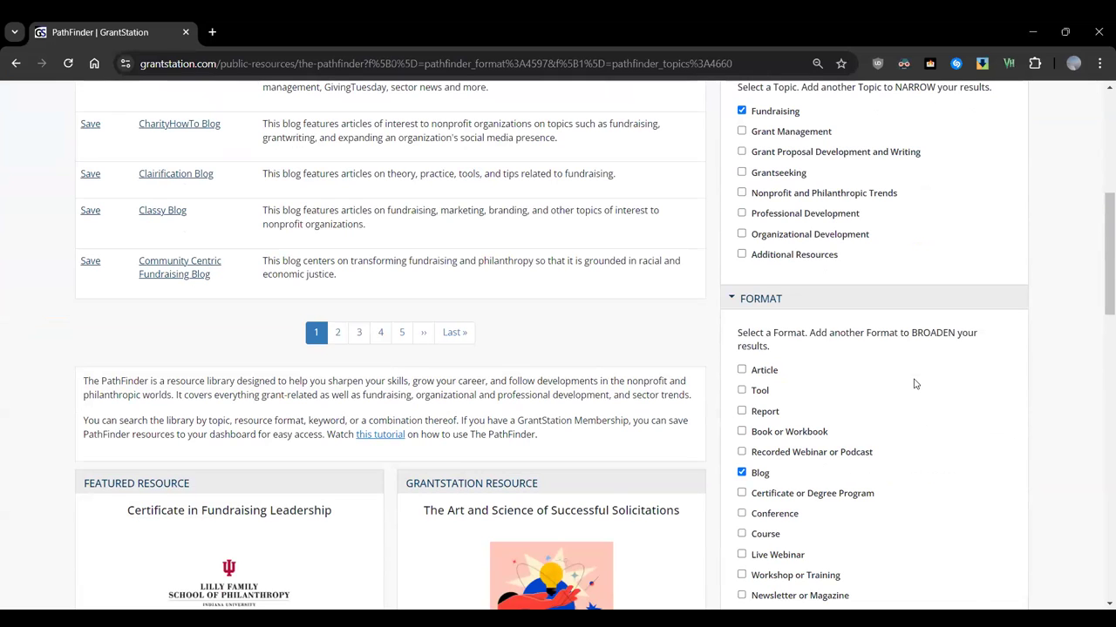
scroll(914, 383, "up", 6)
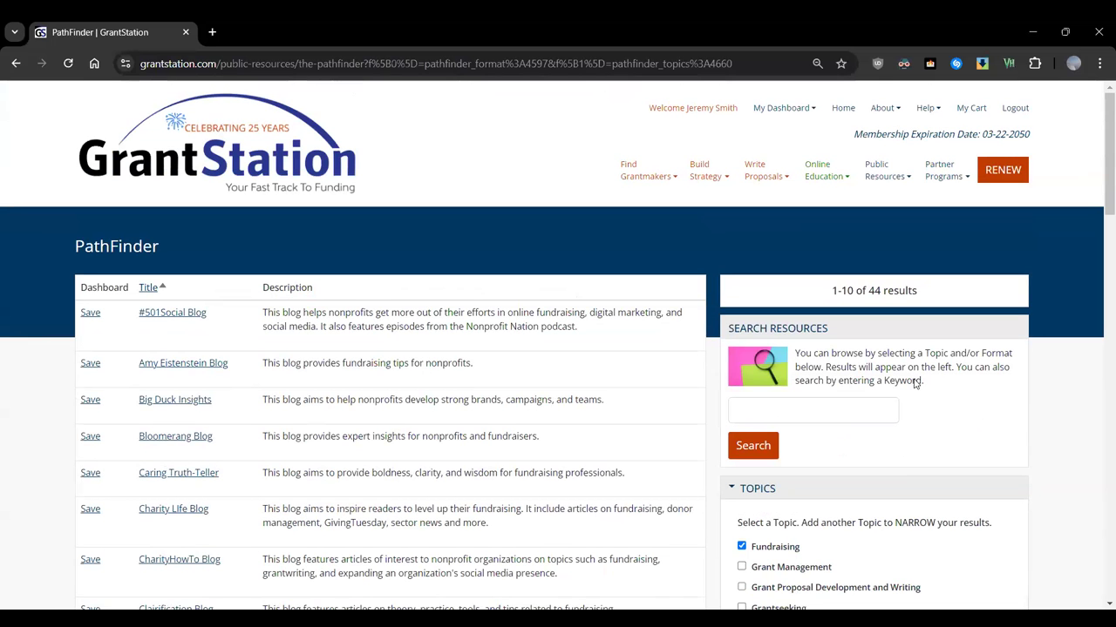
Open the State of Grantseeking survey and reports page from the public resources
left_click(872, 177)
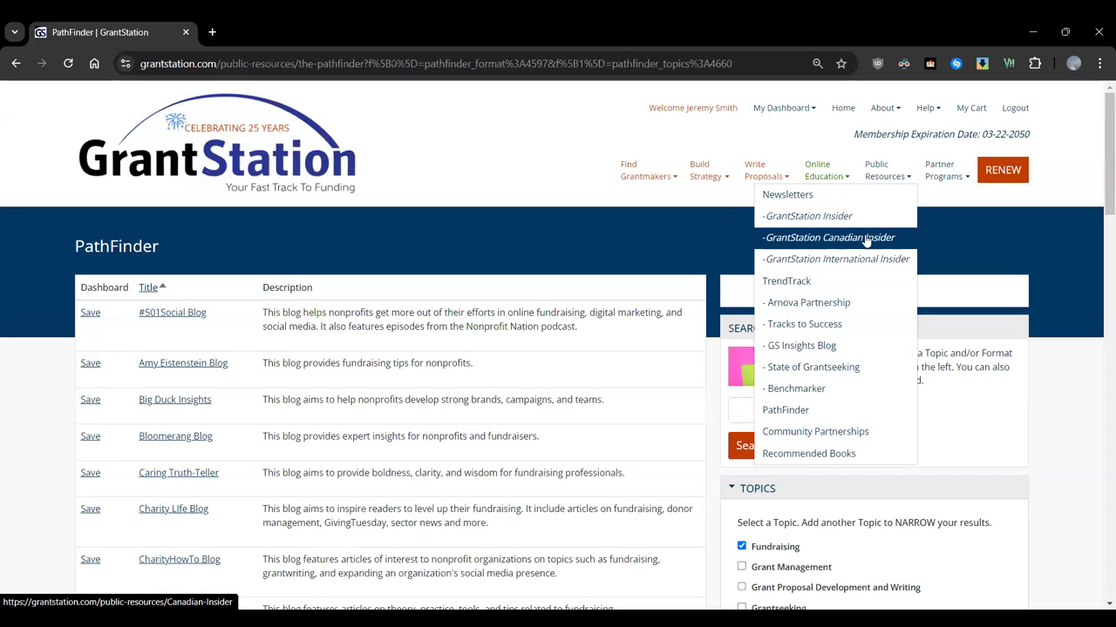
left_click(860, 370)
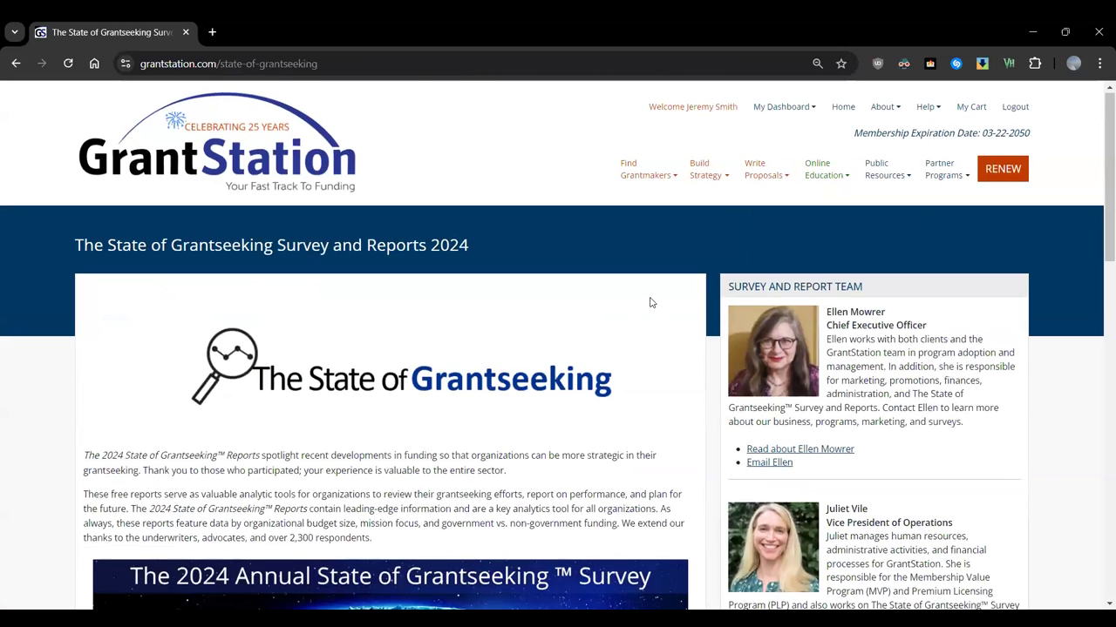
Look through the 2024 State of Grantseeking page, including its report options, benchmarker, highlights and underwriters
scroll(694, 281, "down", 2)
scroll(695, 281, "down", 2)
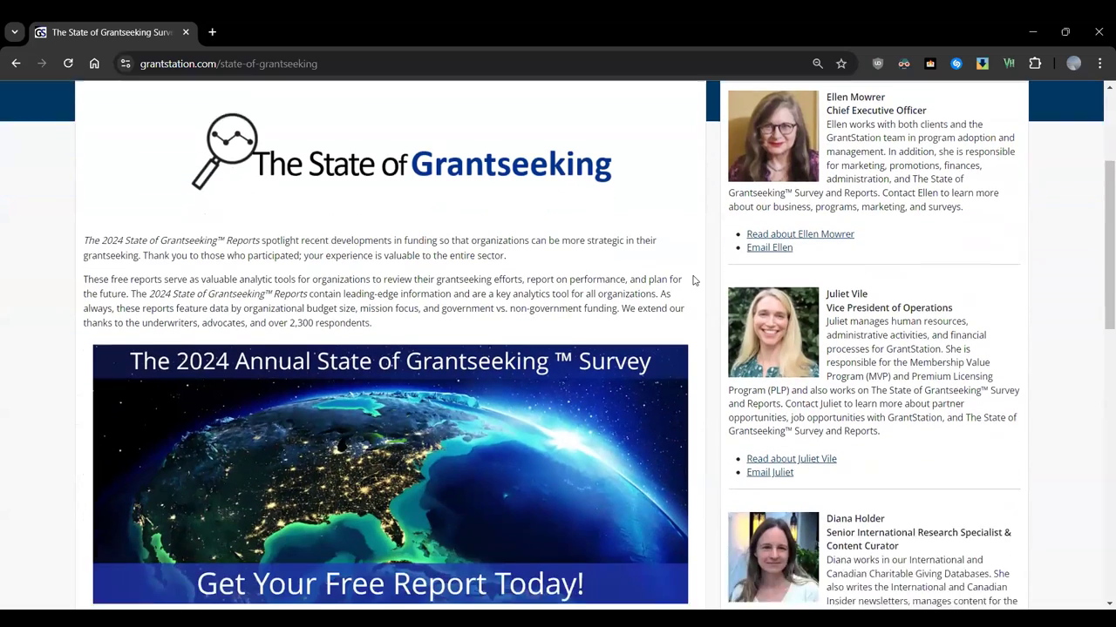
scroll(705, 259, "up", 3)
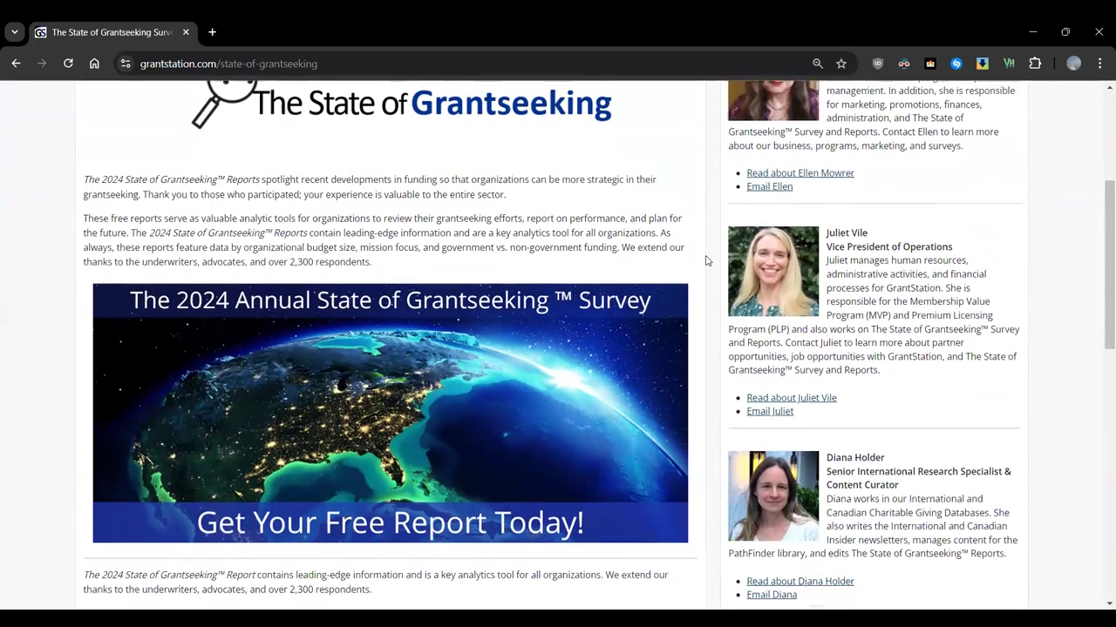
scroll(706, 259, "down", 5)
scroll(706, 260, "down", 2)
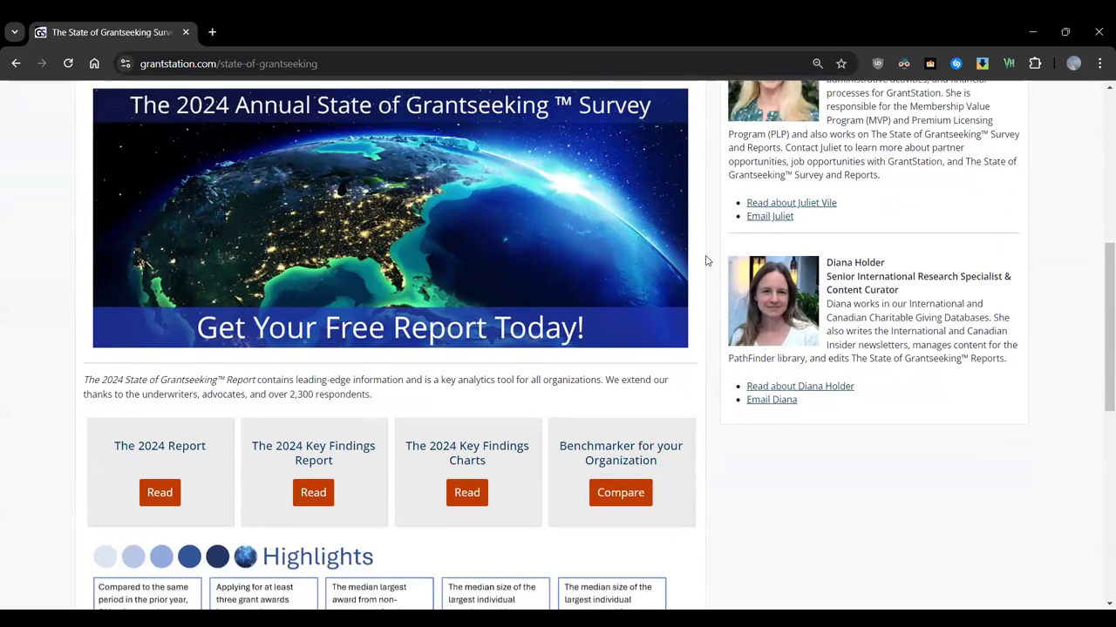
scroll(705, 258, "down", 2)
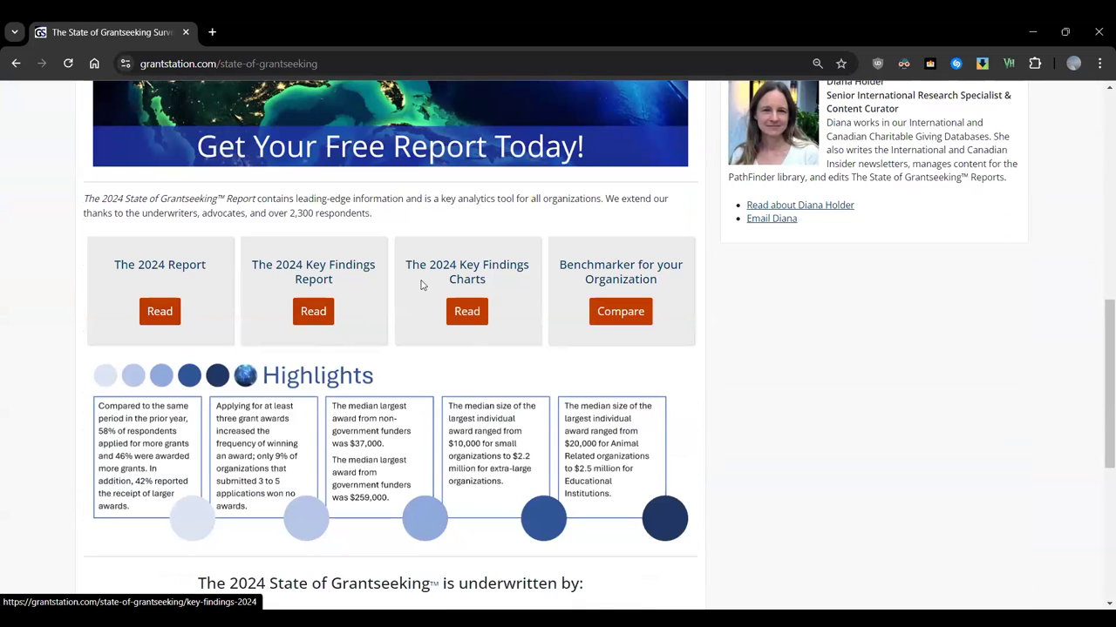
scroll(408, 244, "down", 3)
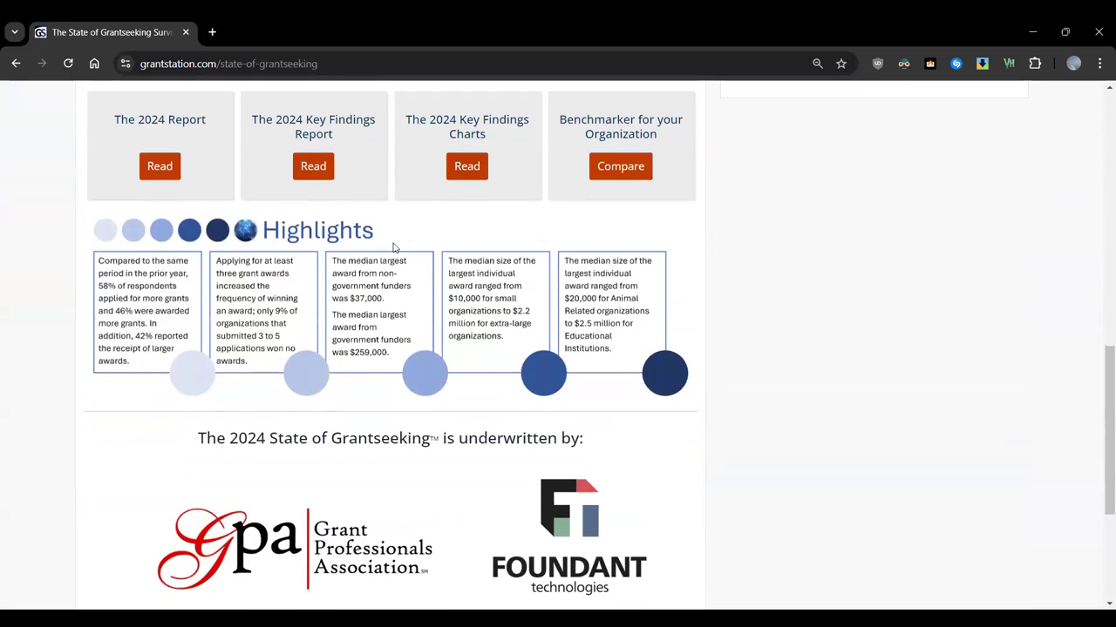
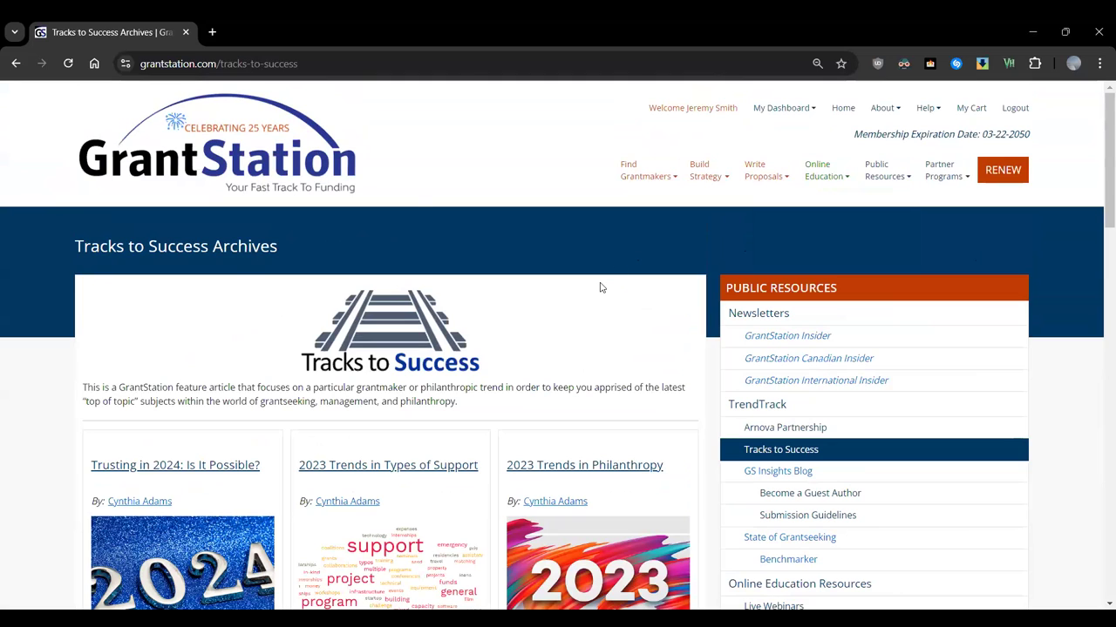
Return to the home page, open the US Charitable grantmaker search, and filter it by General Operating Support under Types of Support
left_click(223, 170)
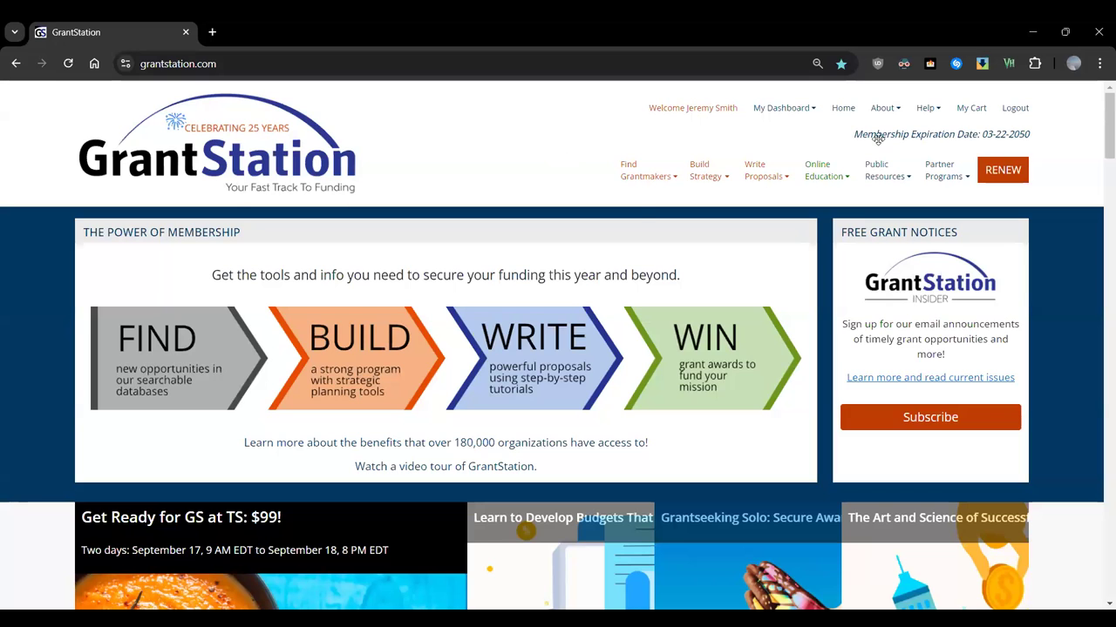
left_click(644, 169)
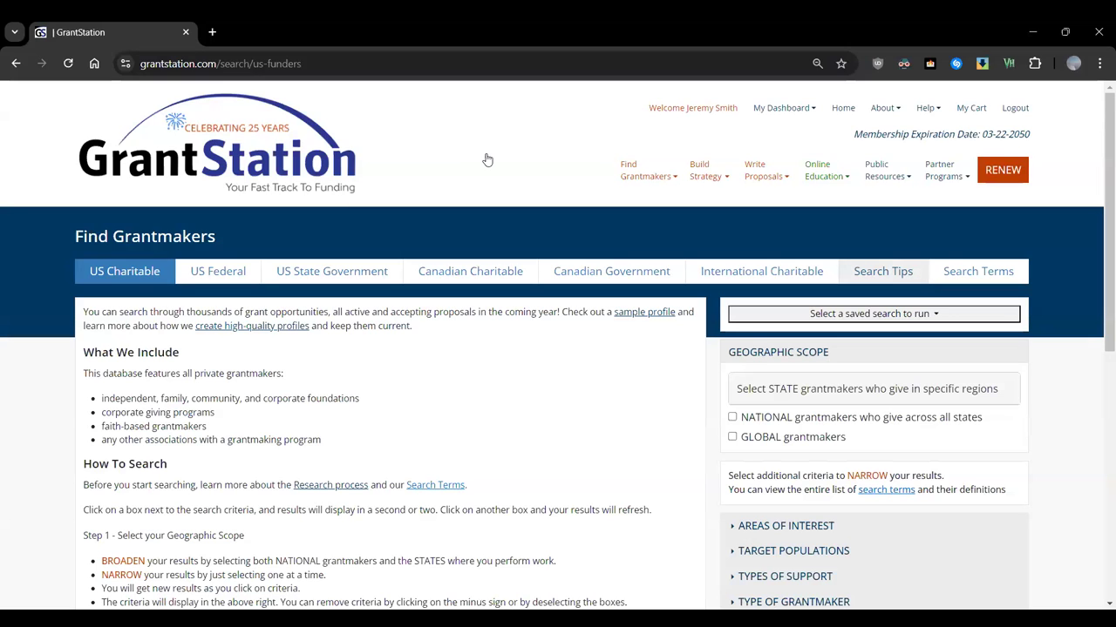
scroll(857, 351, "down", 3)
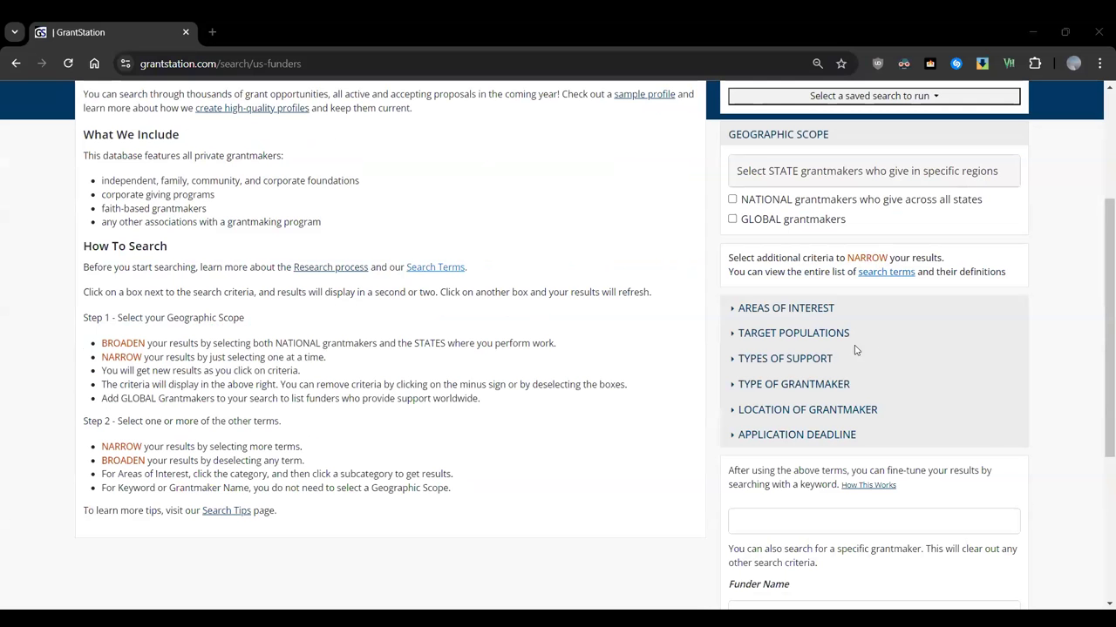
left_click(737, 358)
scroll(862, 414, "down", 3)
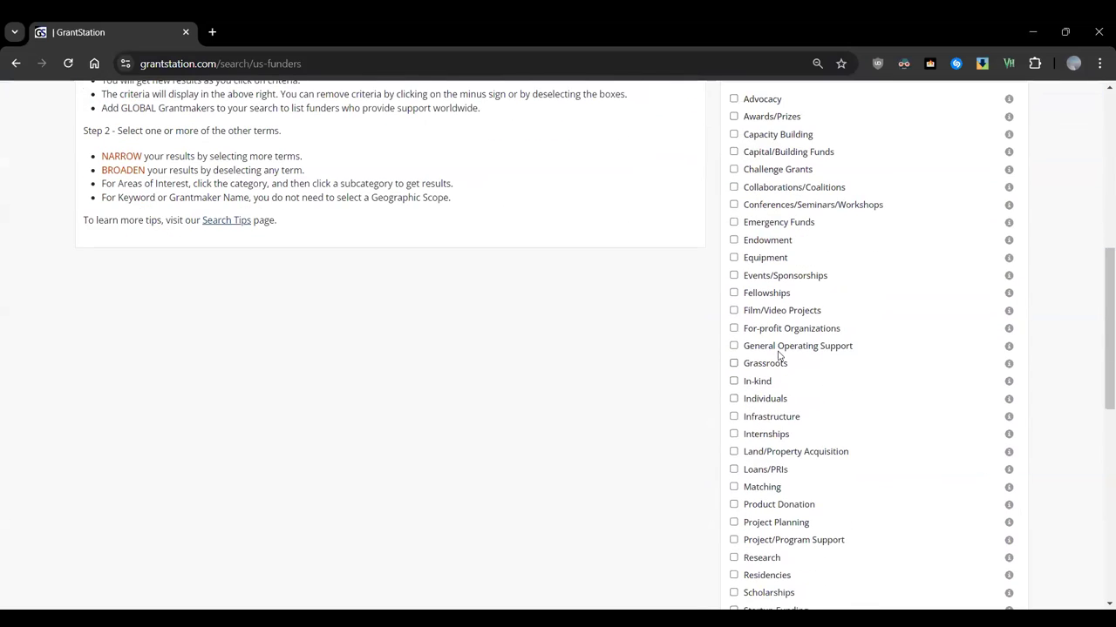
left_click(733, 346)
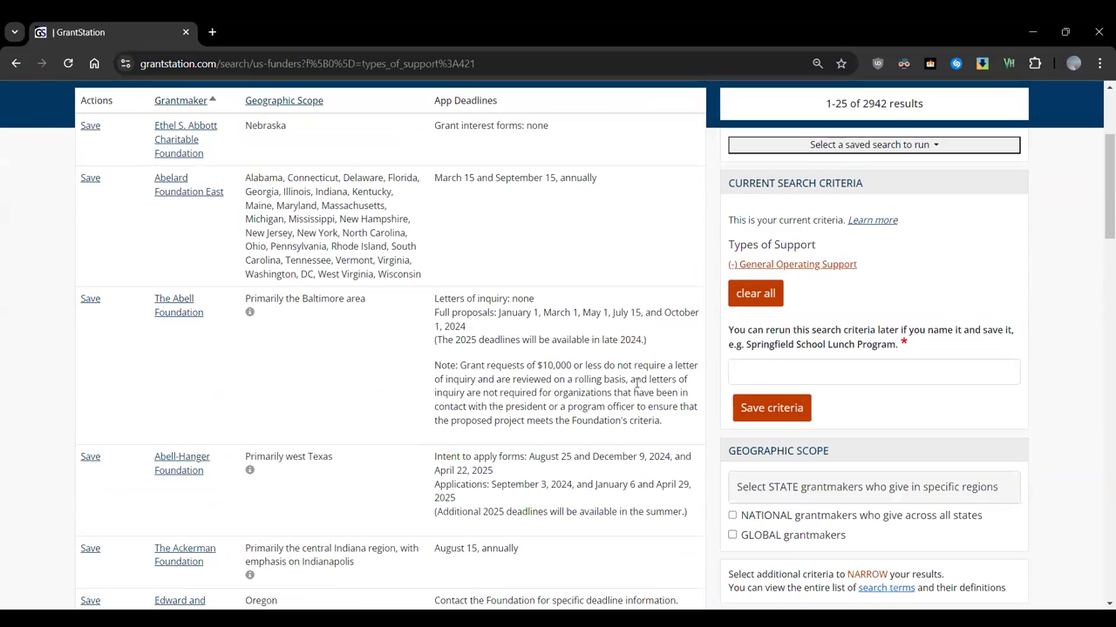
Examine the General Operating Support search's result count, the support type's information note, and the current search criteria
double_click(875, 104)
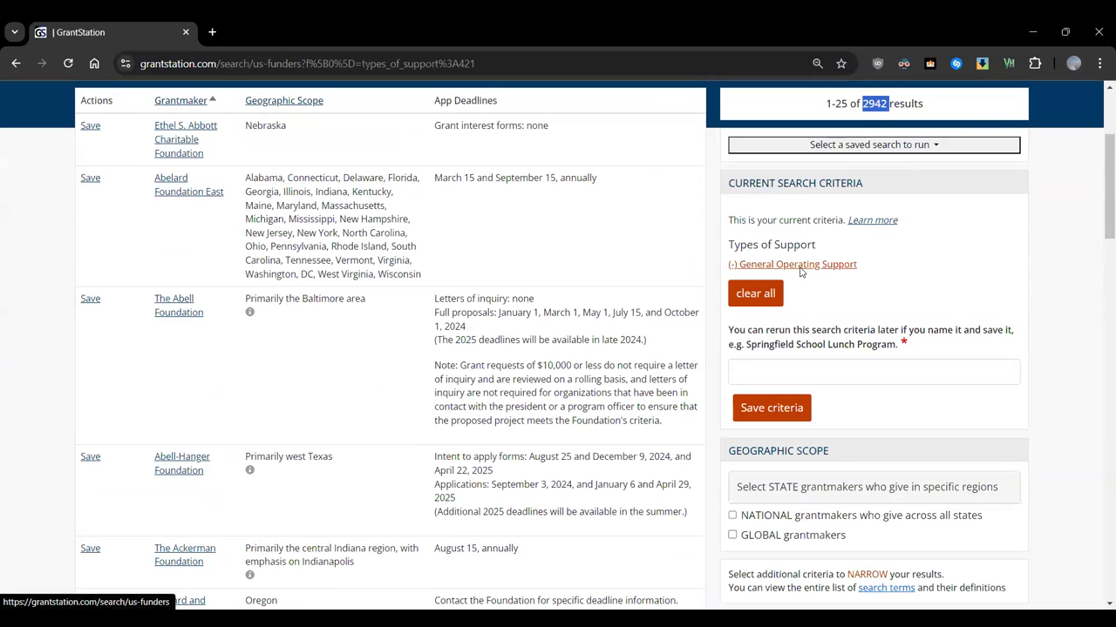
scroll(912, 349, "down", 6)
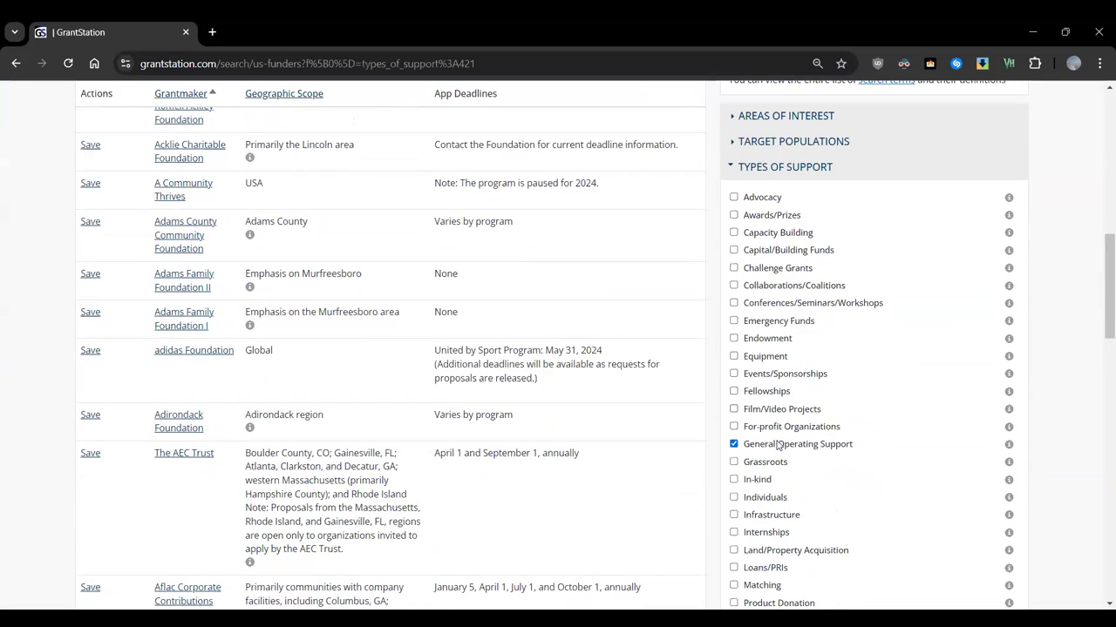
mouse_move(1008, 447)
scroll(882, 386, "up", 4)
scroll(882, 386, "up", 3)
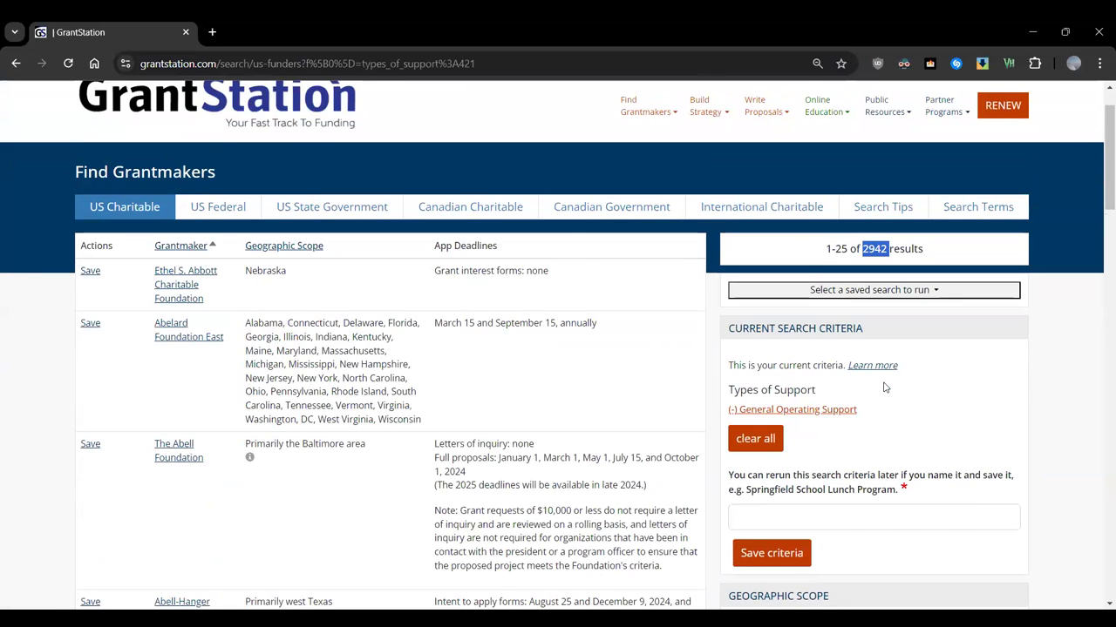
scroll(883, 386, "up", 1)
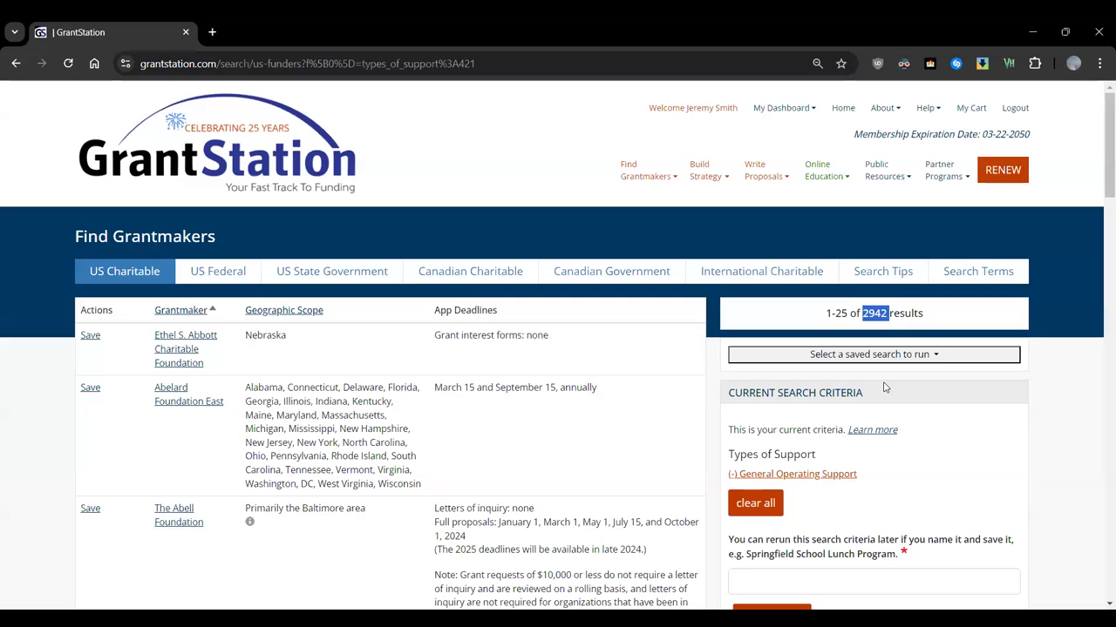
Clear all search criteria and log out of the member account
left_click(881, 313)
left_click(755, 503)
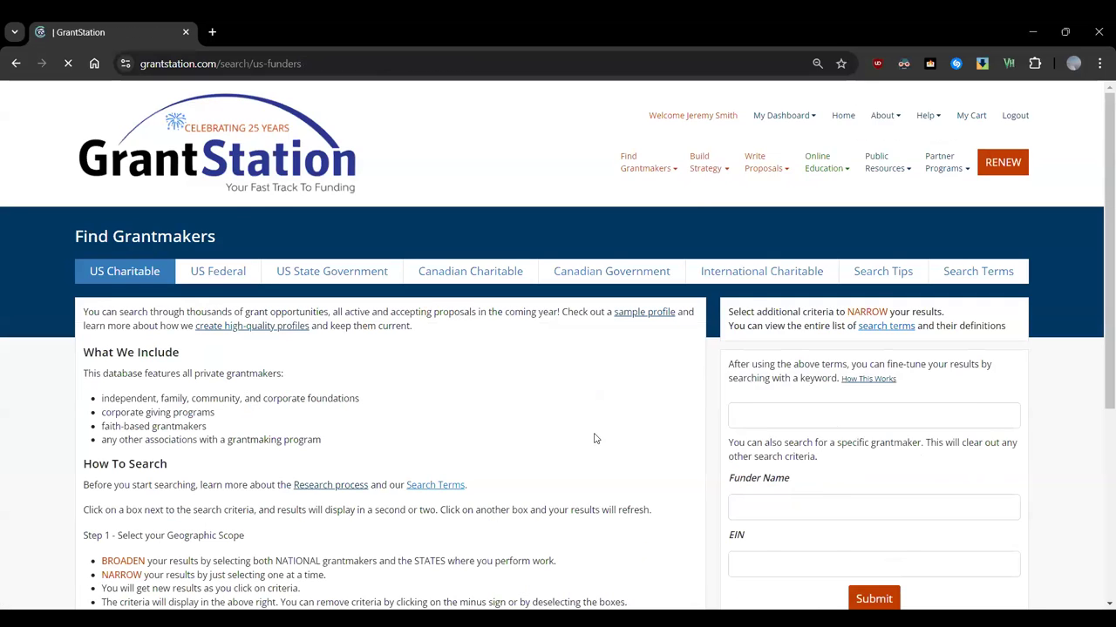
left_click(1016, 110)
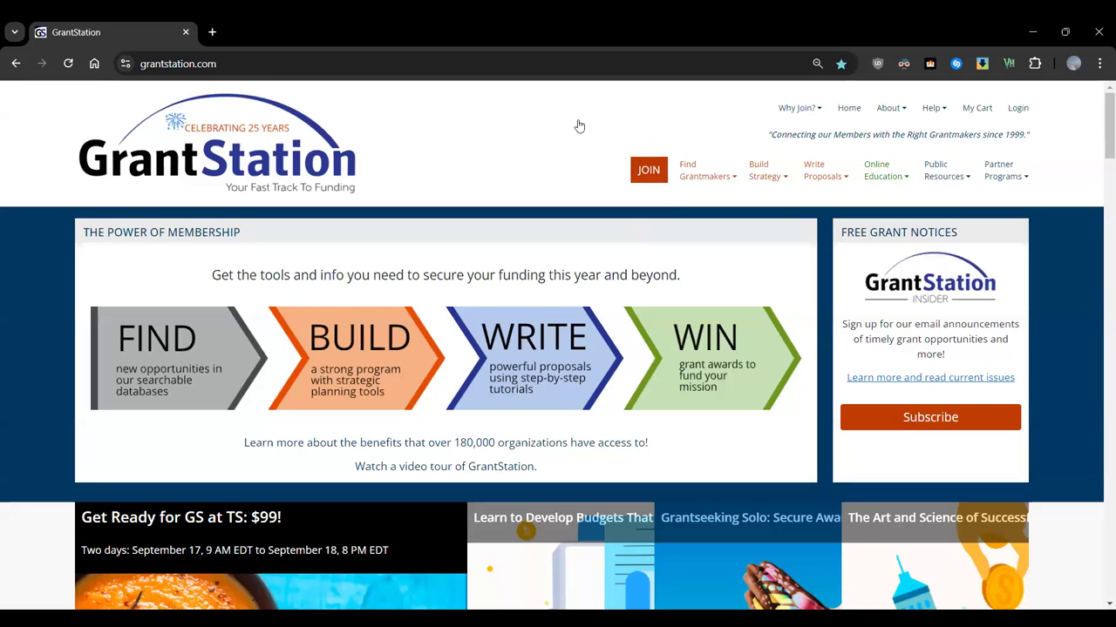
Open the US Charitable search as a non-member and limit its geographic scope to Alaska
left_click(715, 166)
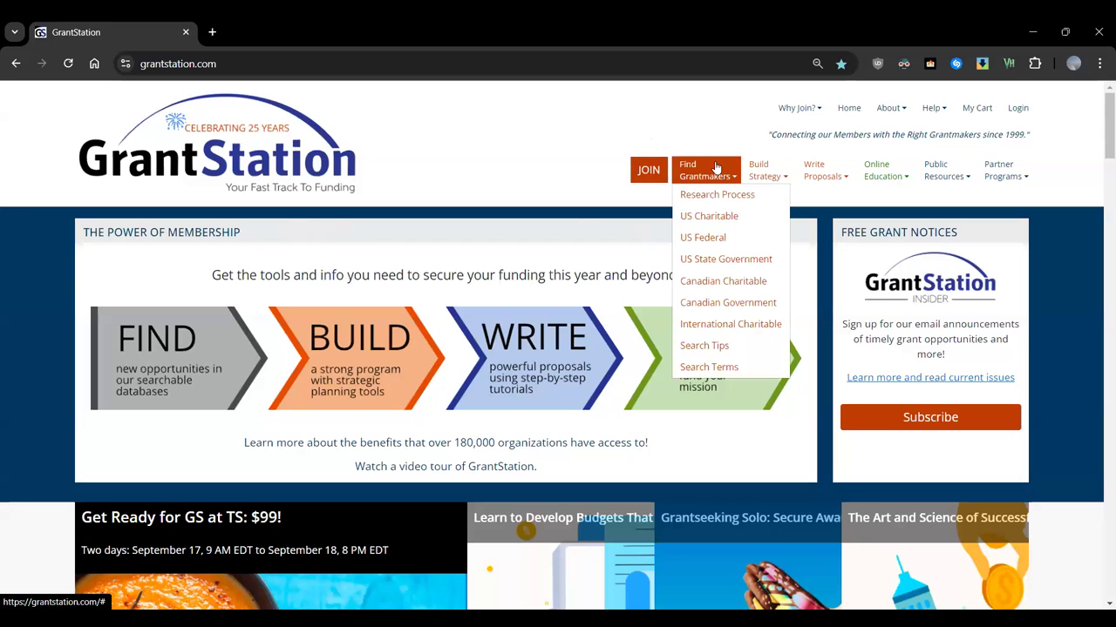
left_click(725, 218)
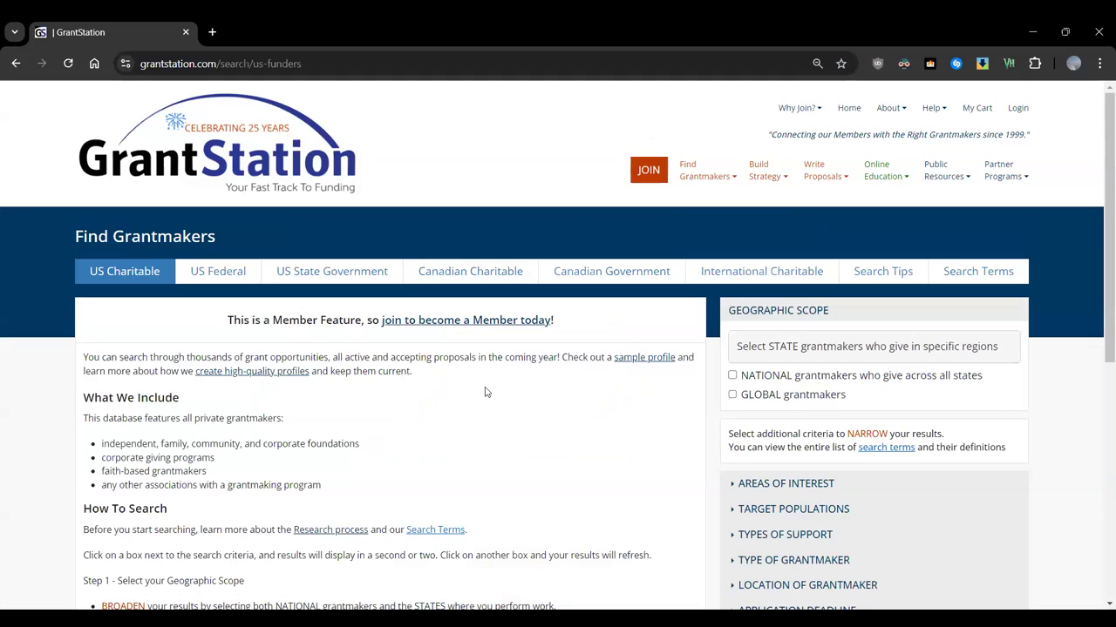
left_click(814, 351)
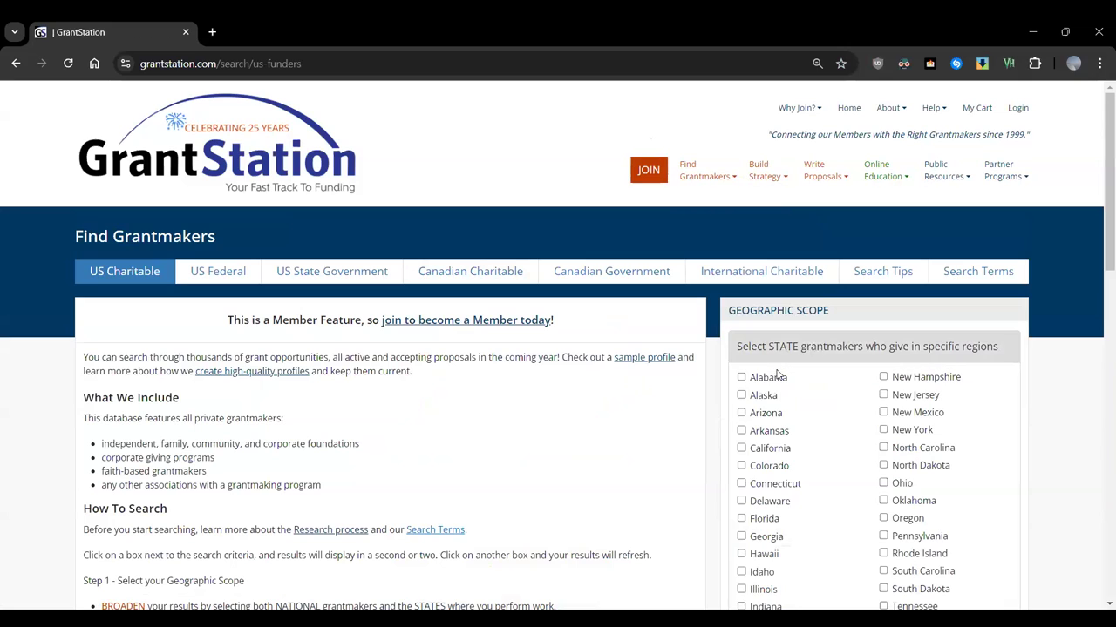
left_click(741, 395)
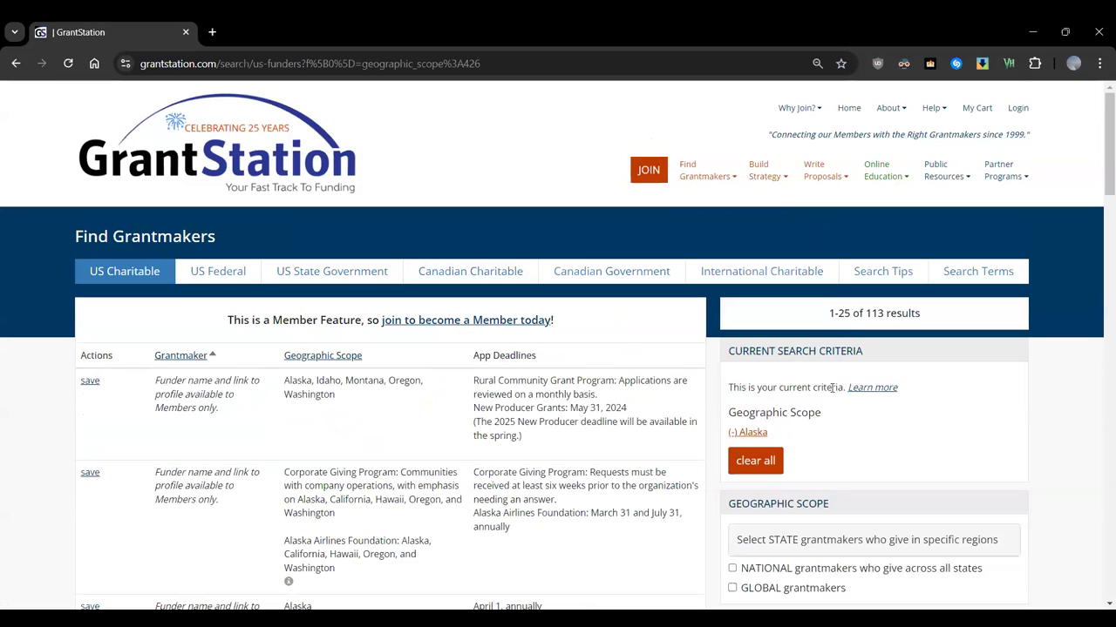
Examine the members-only grantmaker entries and the result count of the Alaska search
scroll(819, 365, "down", 2)
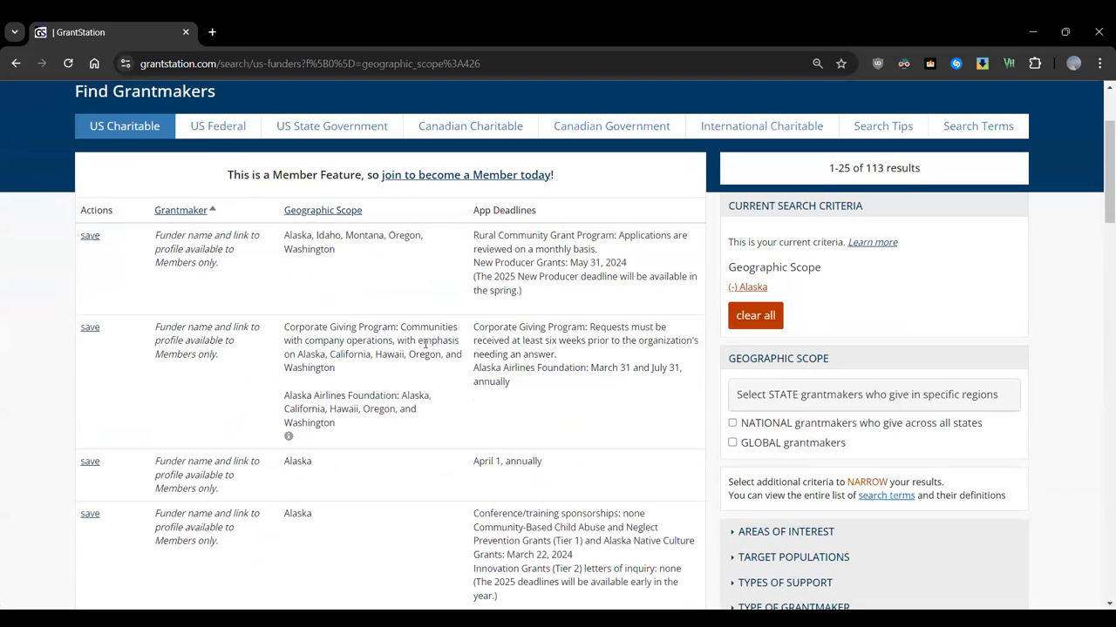
left_click_drag(219, 265, 164, 237)
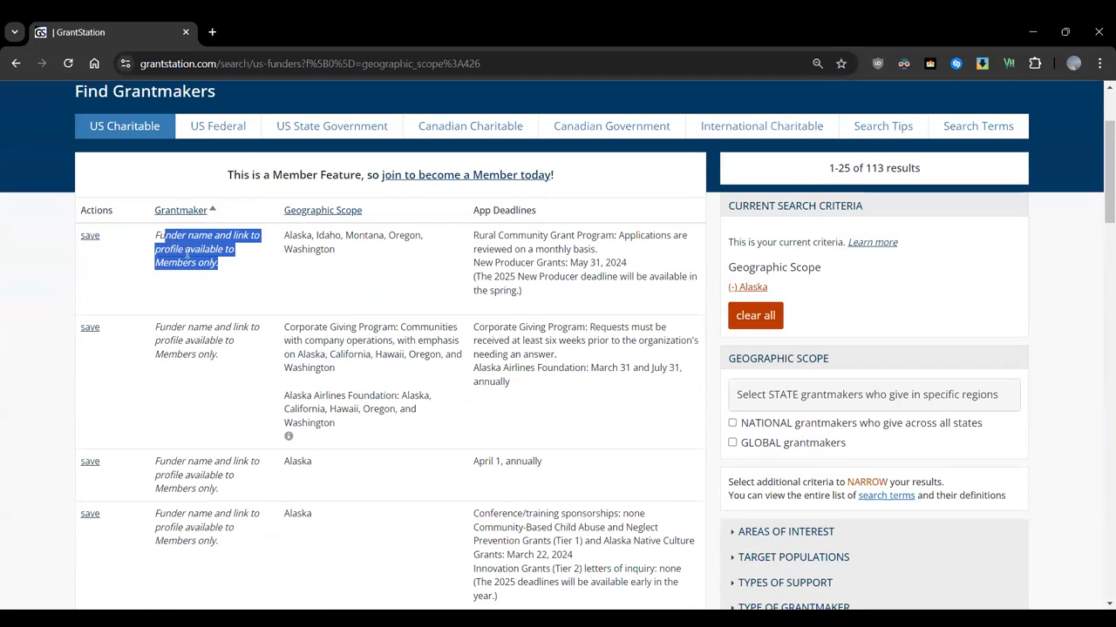
scroll(523, 299, "up", 2)
double_click(874, 313)
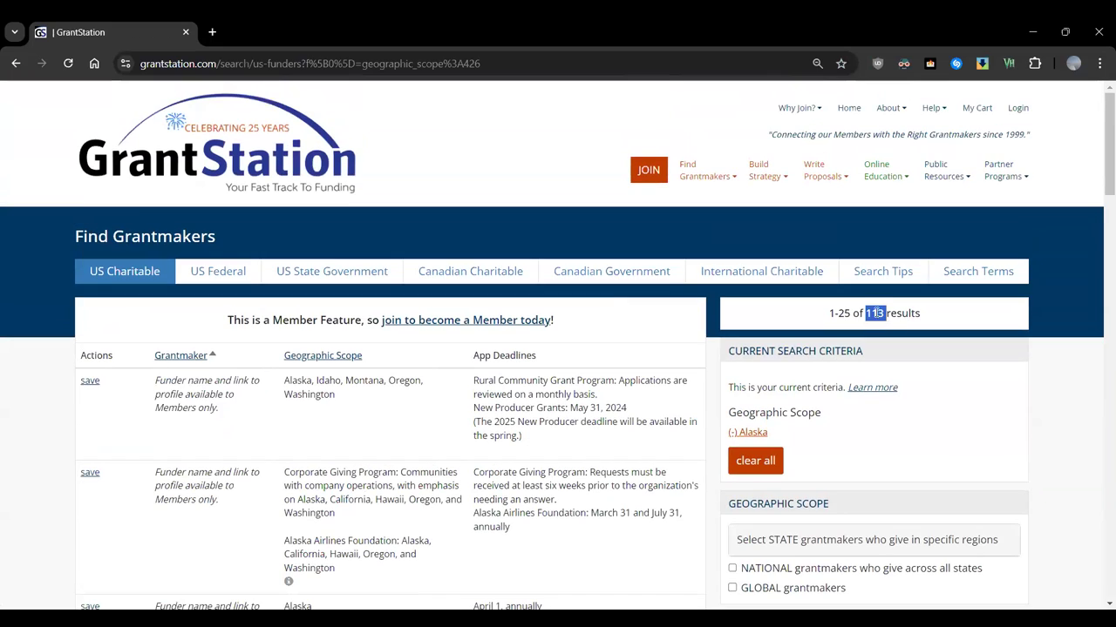
Add national grantmakers who give across all states to the Alaska search and check the result count
scroll(959, 394, "down", 3)
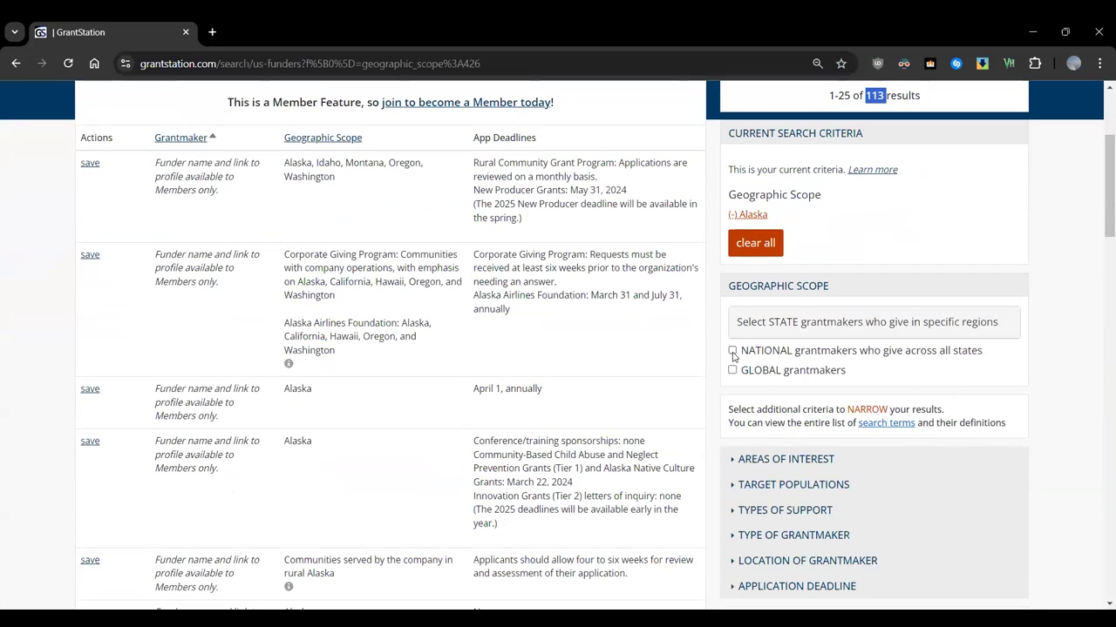
left_click(732, 351)
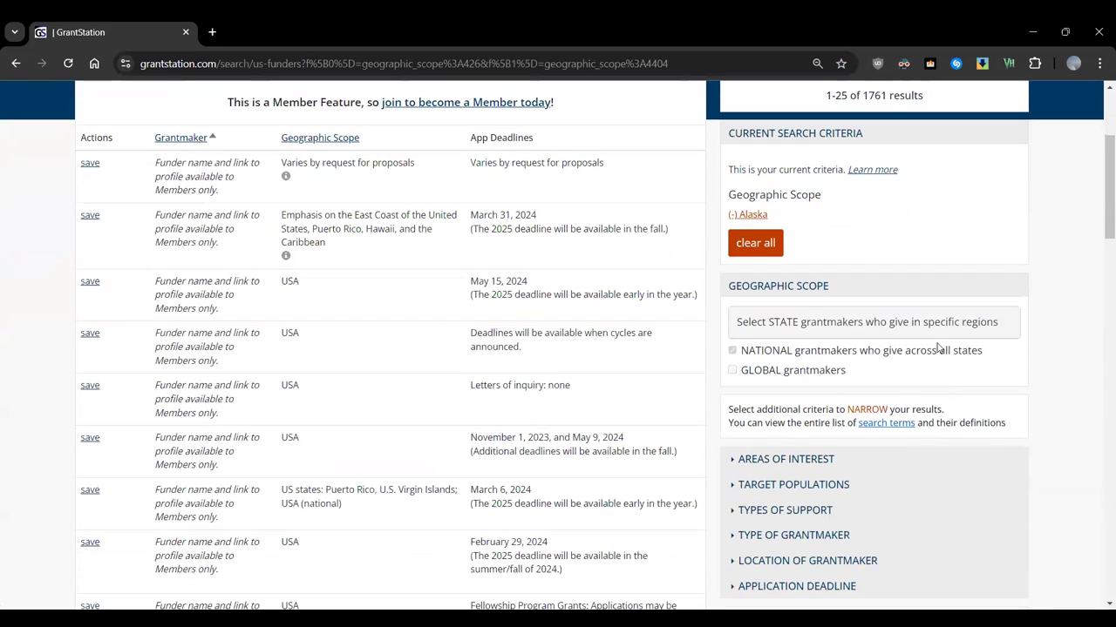
double_click(875, 95)
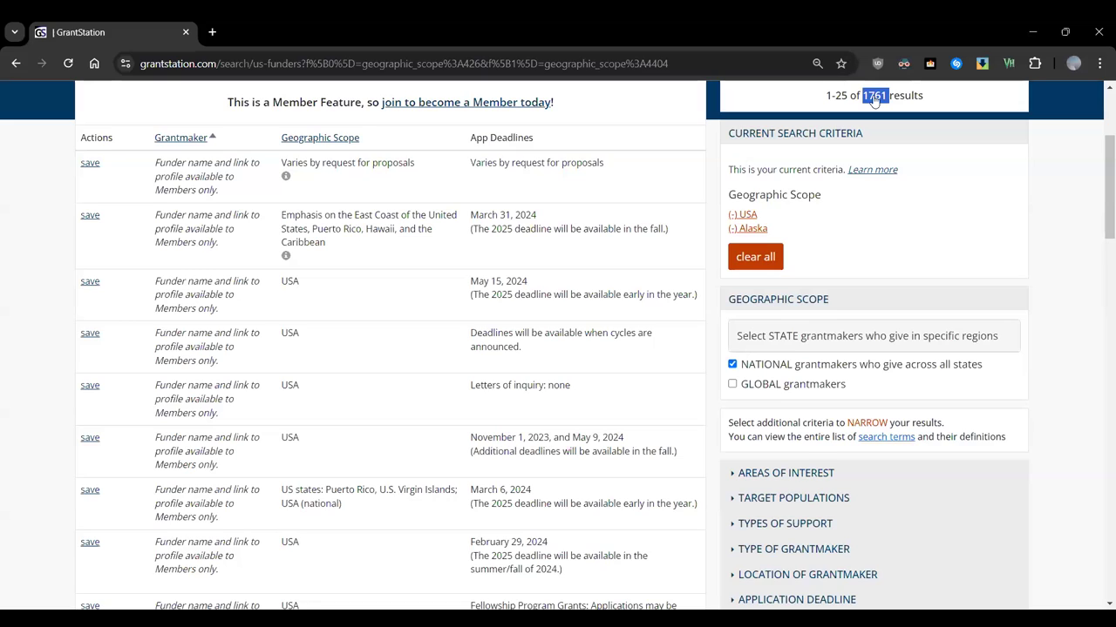
Narrow the search to the Radio area of interest within Media/Communications and check the result count
scroll(875, 100, "down", 2)
left_click(743, 328)
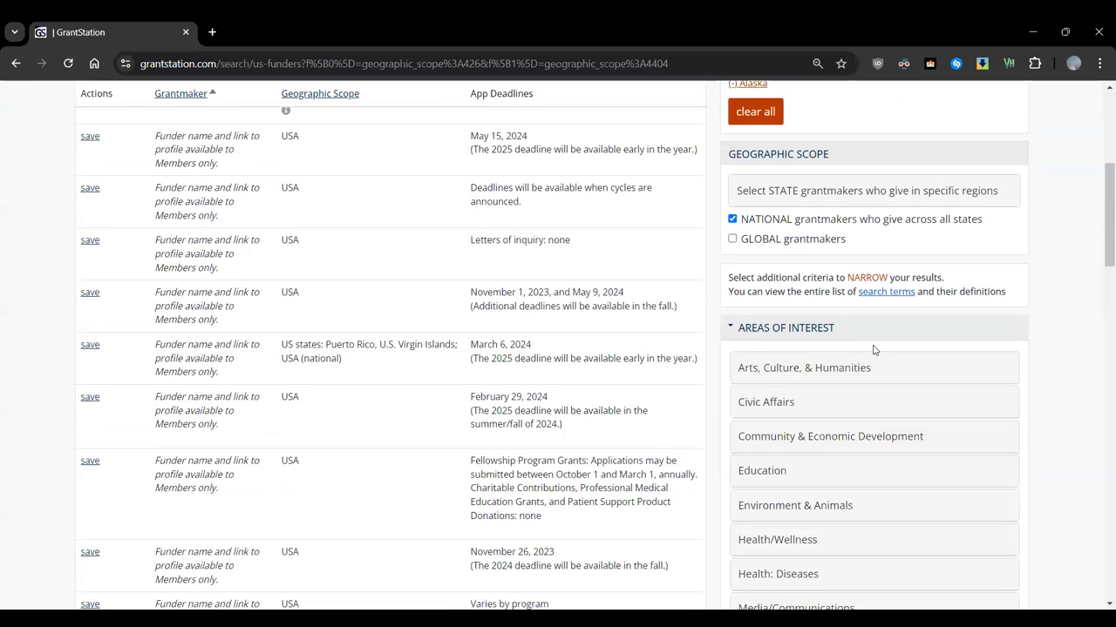
scroll(874, 349, "down", 4)
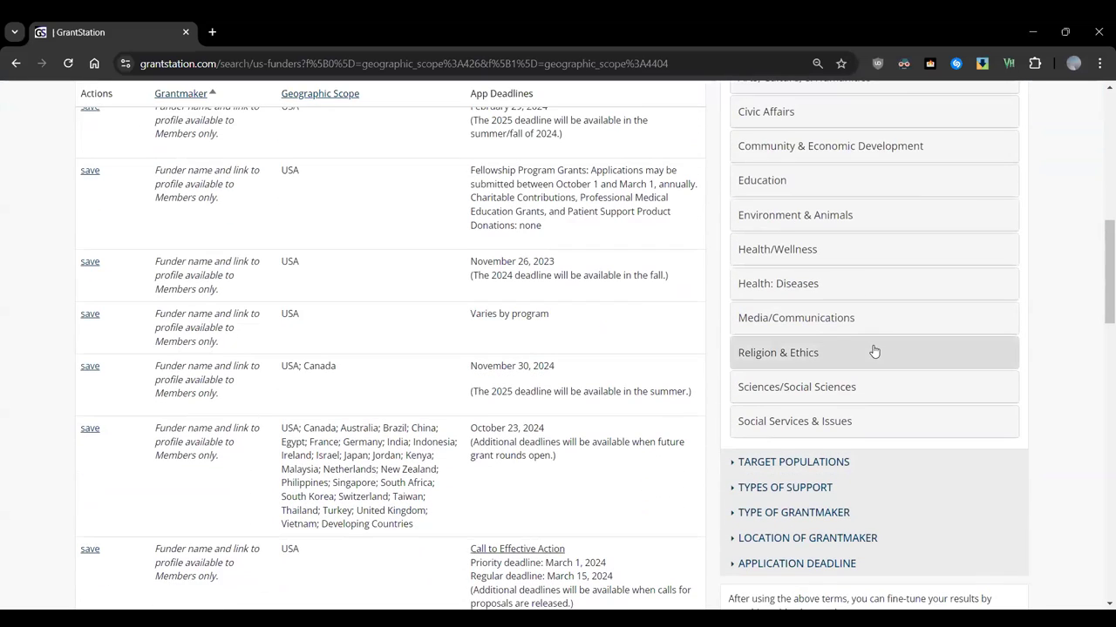
left_click(823, 323)
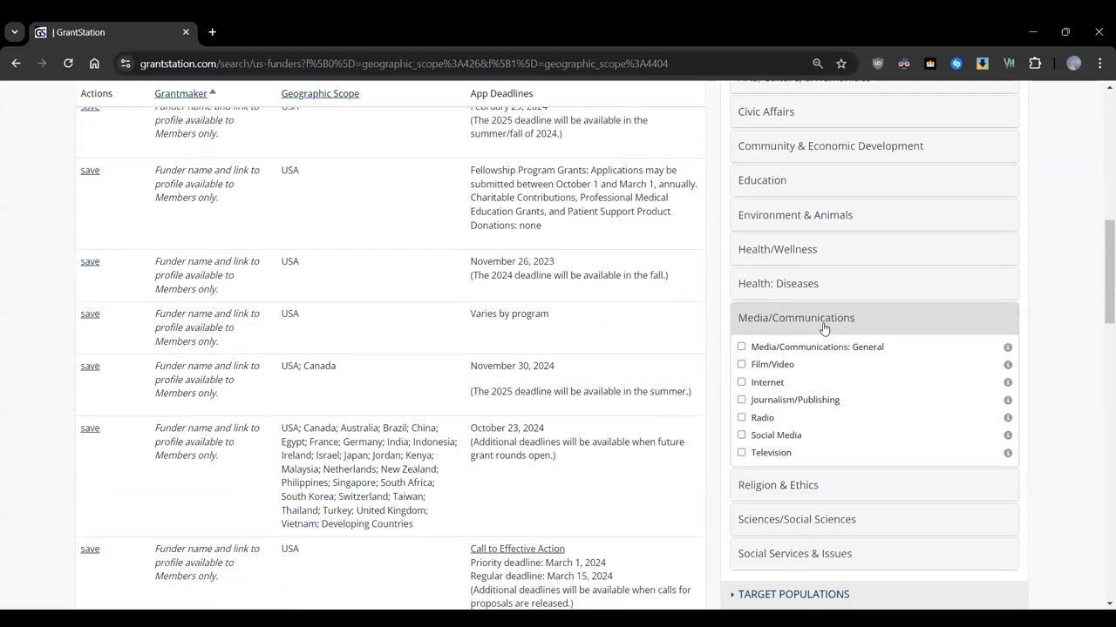
left_click(743, 419)
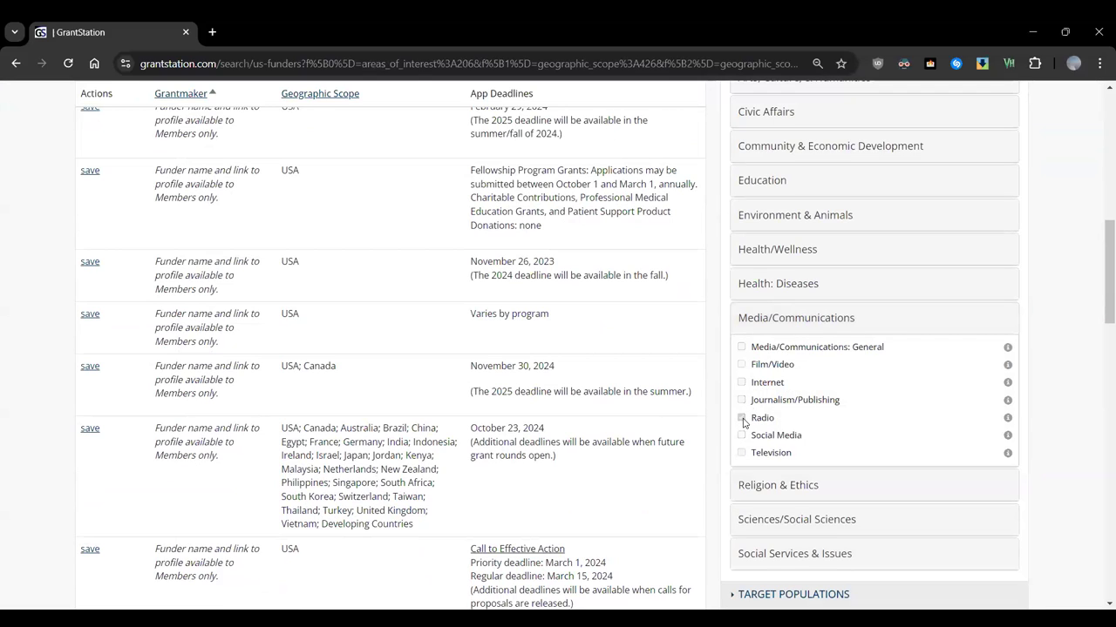
scroll(815, 323, "up", 1)
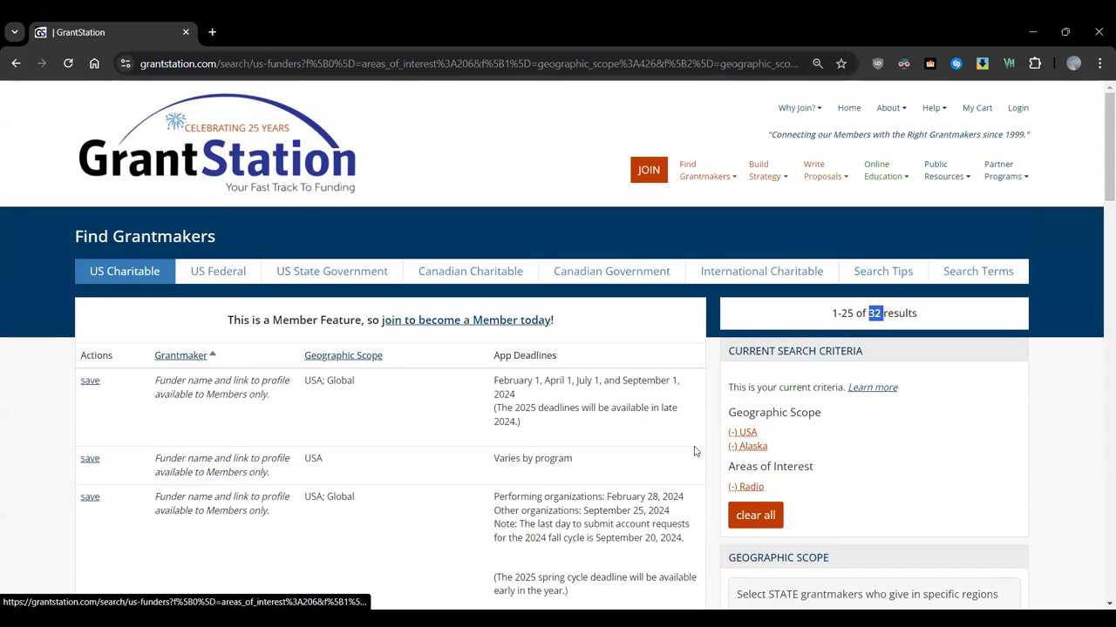
Review the non-member results for Radio grantmakers and clear all search criteria
scroll(418, 425, "down", 2)
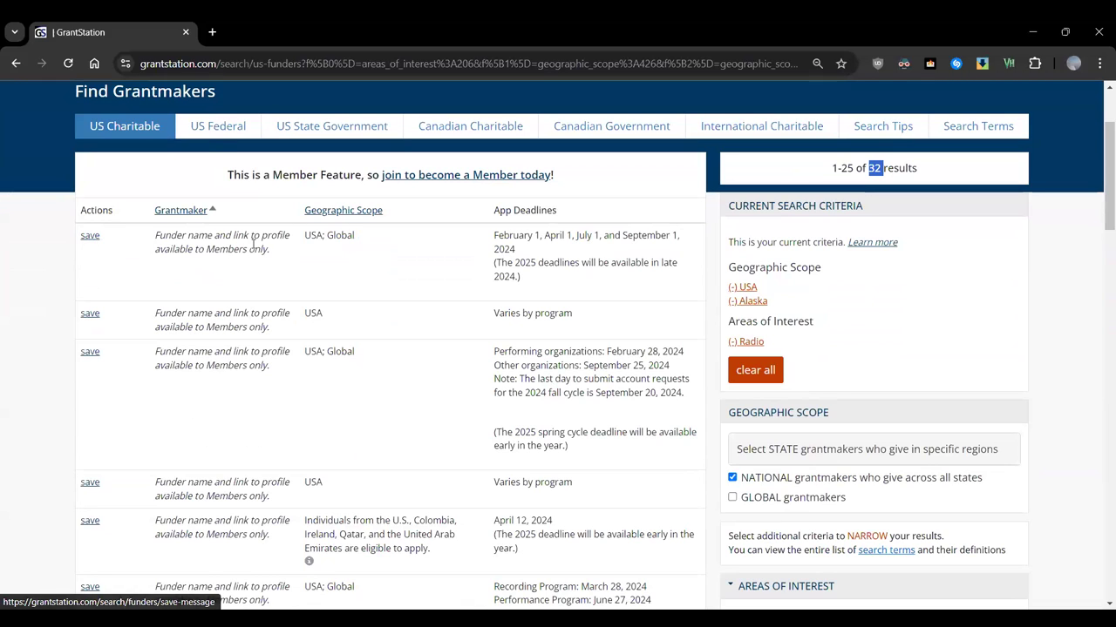
left_click(579, 330)
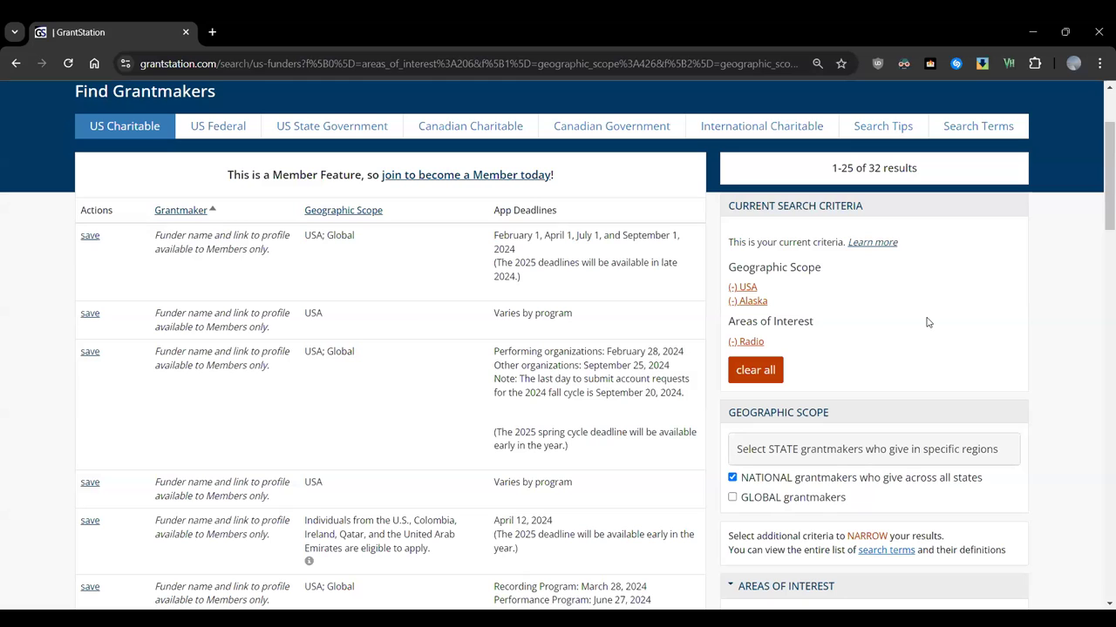
left_click(765, 379)
left_click(364, 455)
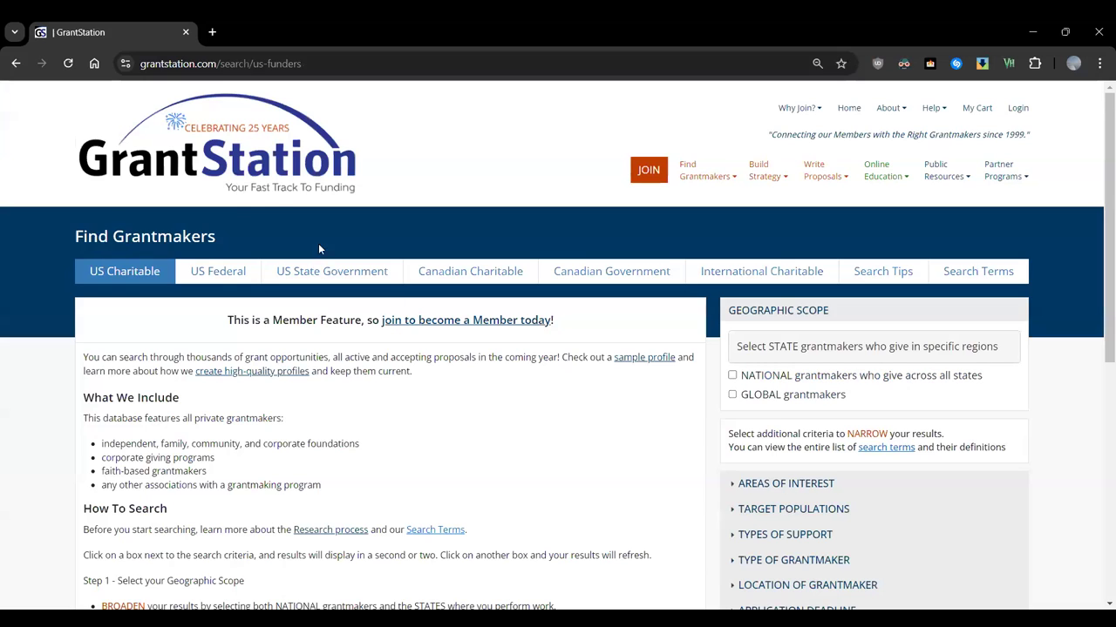
Browse the GS Insights blog archives and open the "Approaching the Unapproachable" article
left_click(265, 162)
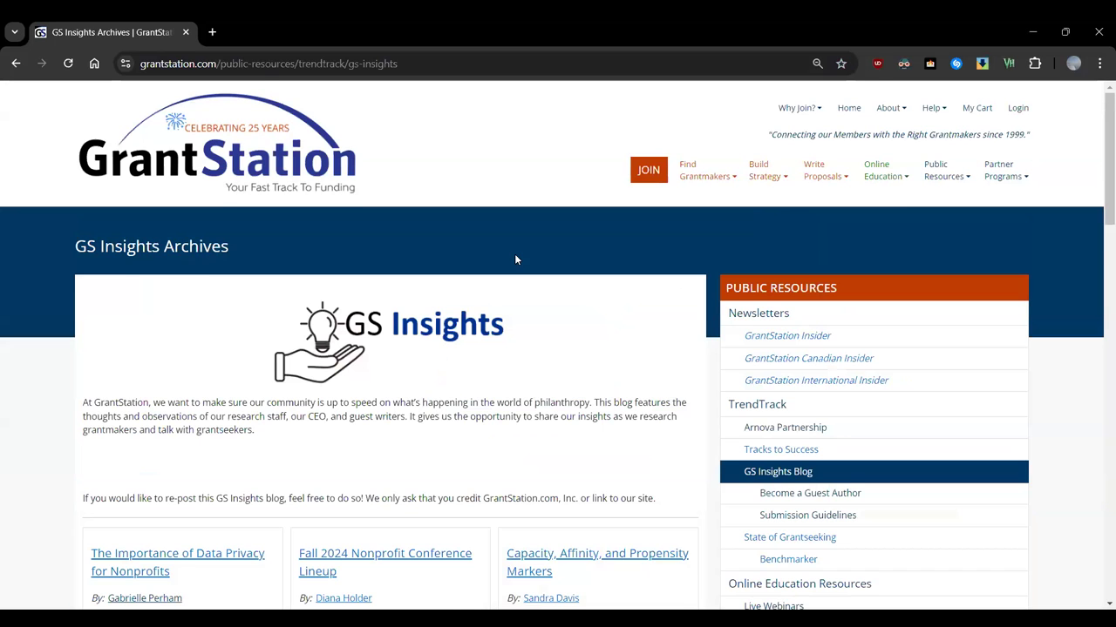
scroll(514, 255, "down", 3)
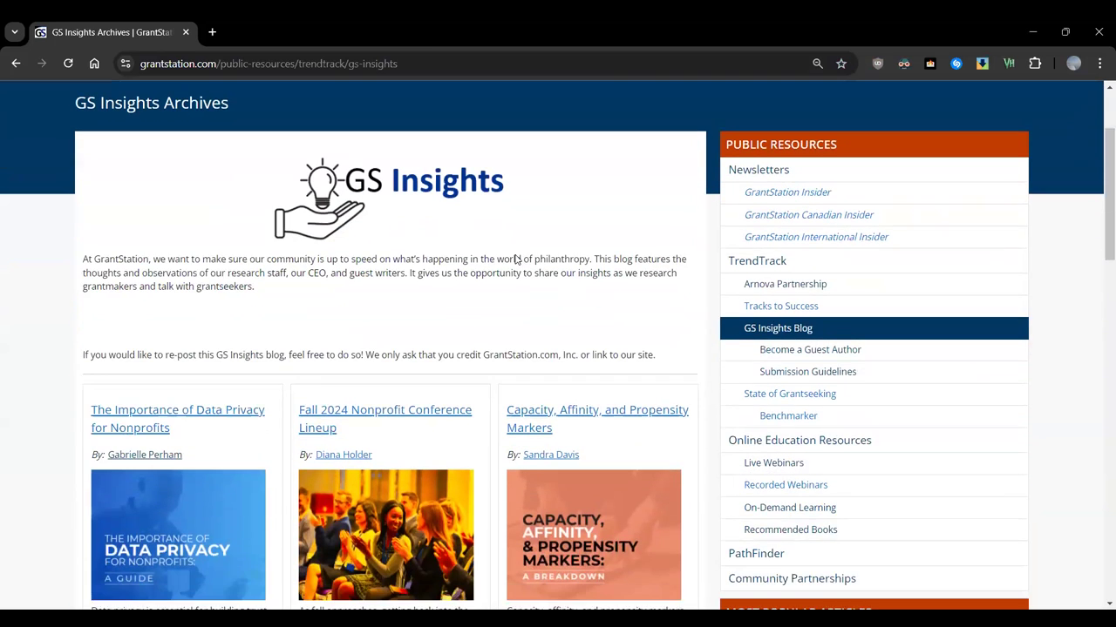
scroll(514, 259, "down", 4)
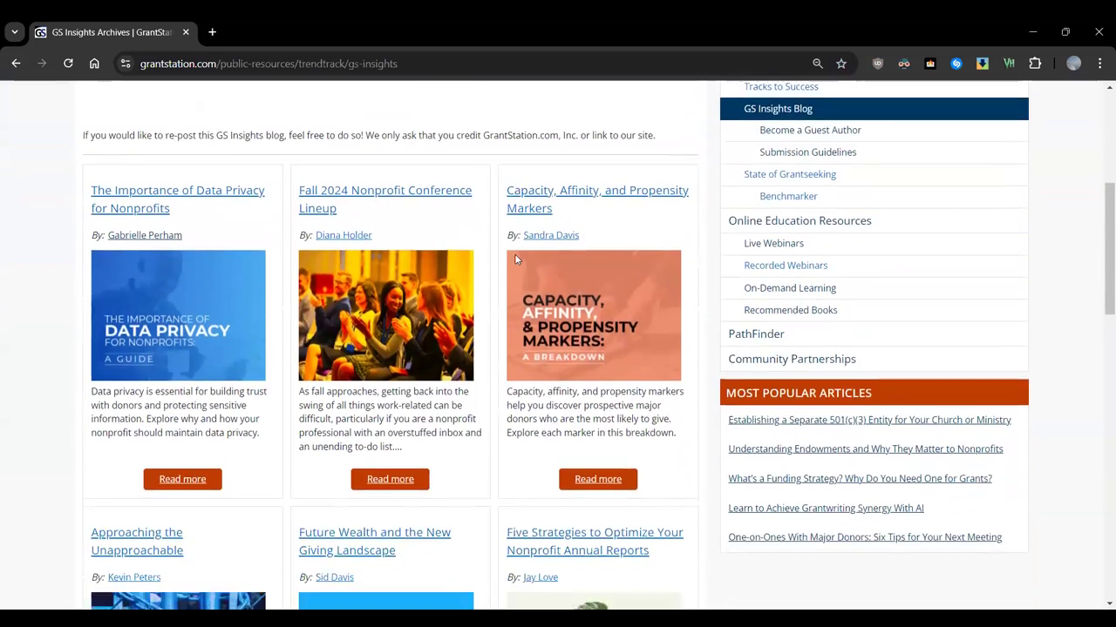
scroll(515, 257, "down", 1)
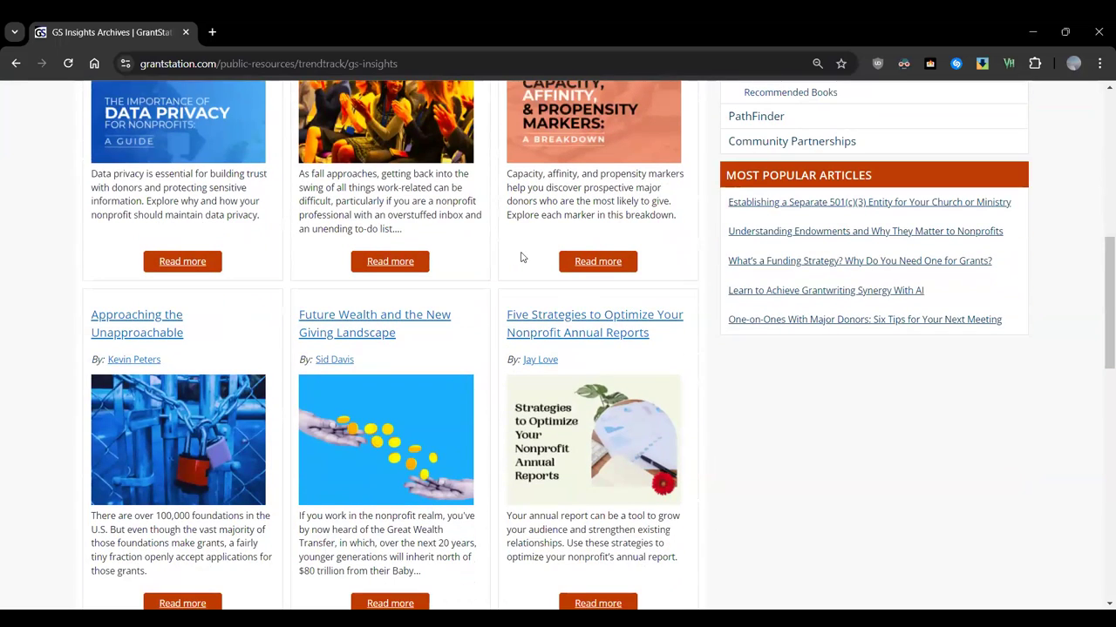
left_click(154, 322)
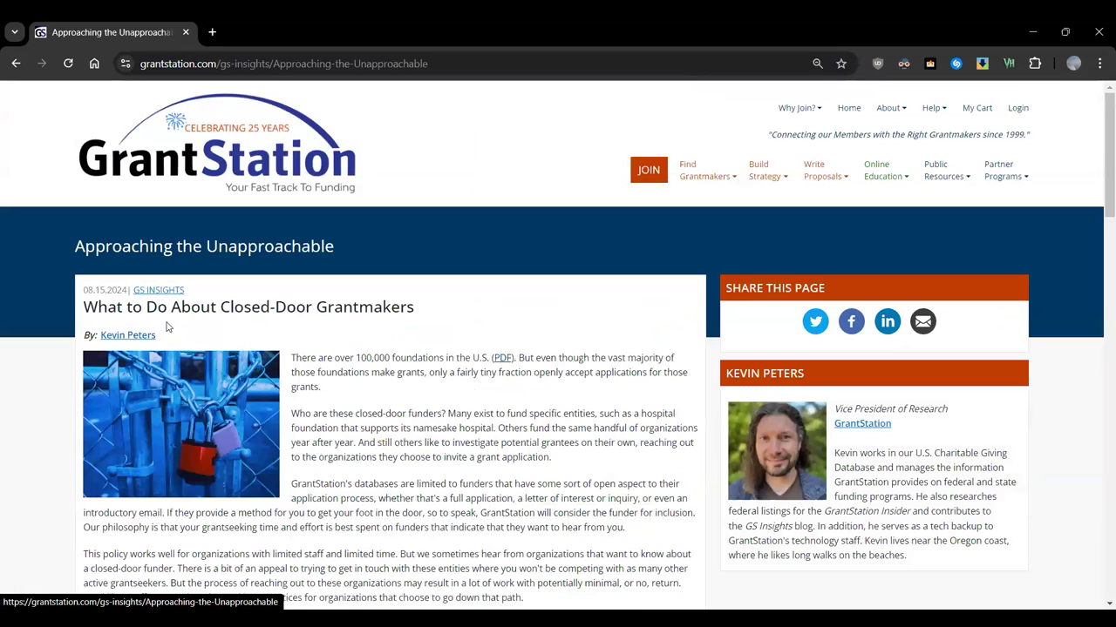
Highlight the article heading "What to Do About Closed-Door Grantmakers" and return to the GS Insights archives
left_click_drag(414, 307, 84, 308)
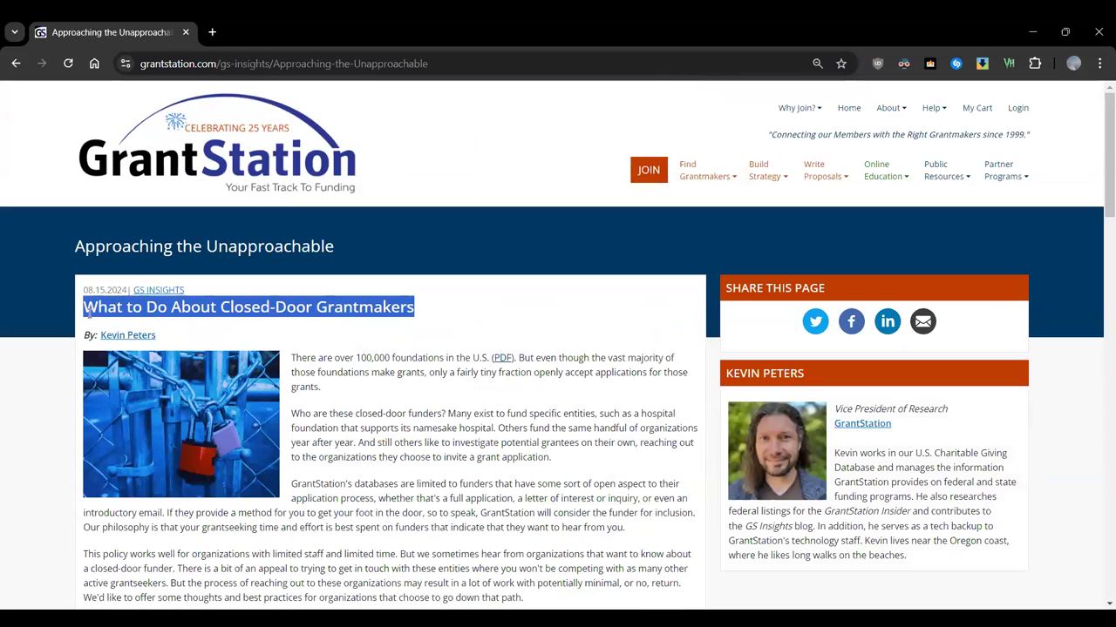
left_click(454, 316)
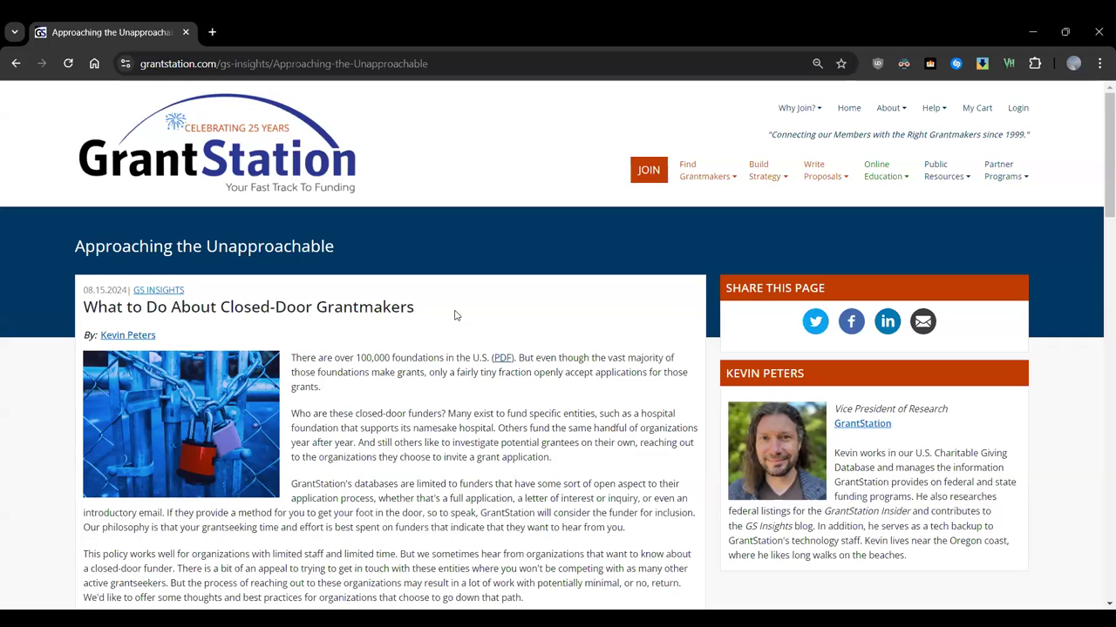
left_click(158, 290)
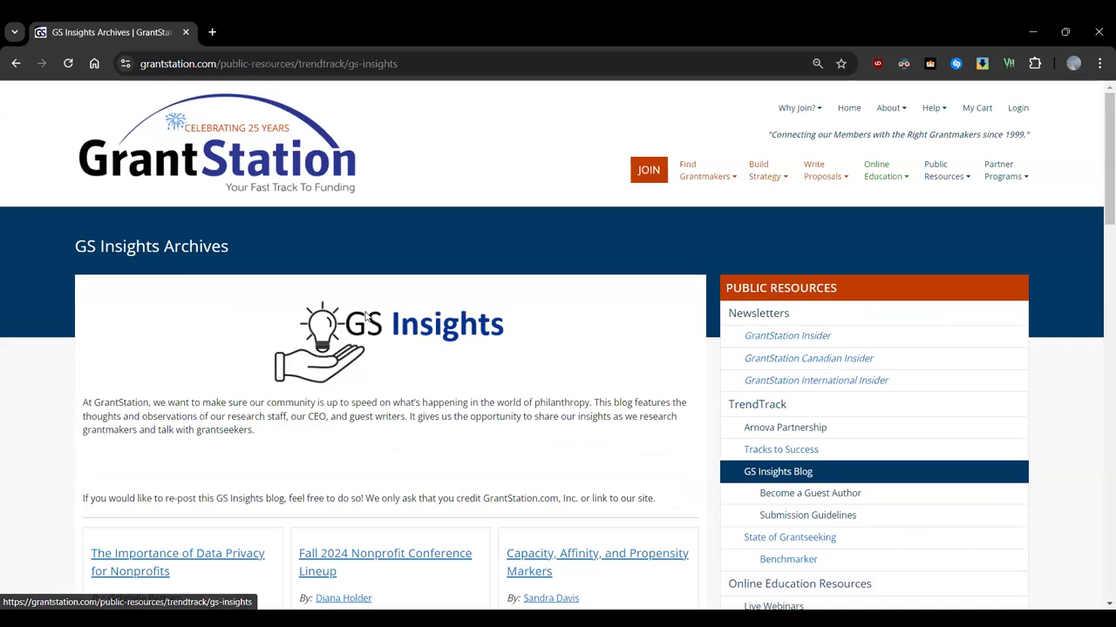
Return to the GrantStation home page and log in to the member account with the prefilled credentials
left_click(280, 168)
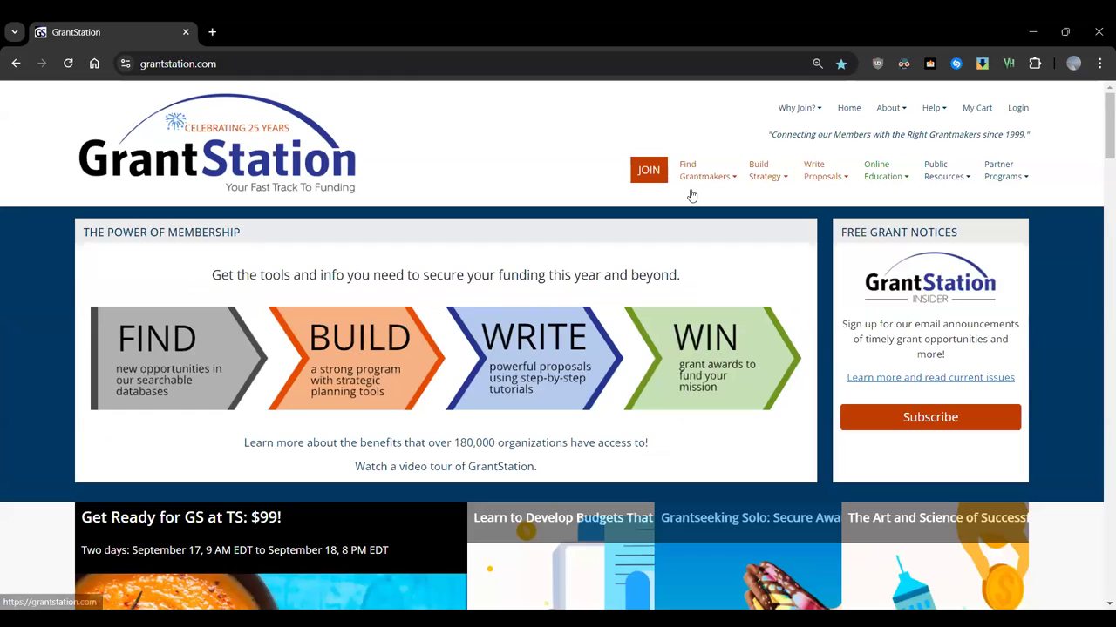
left_click(1021, 109)
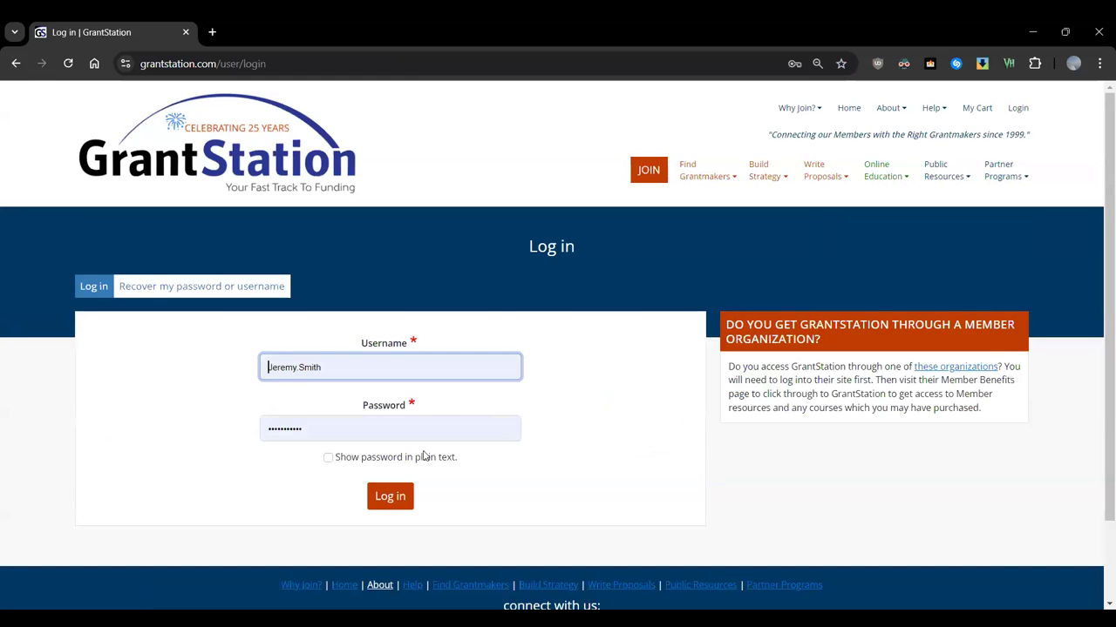
left_click(388, 497)
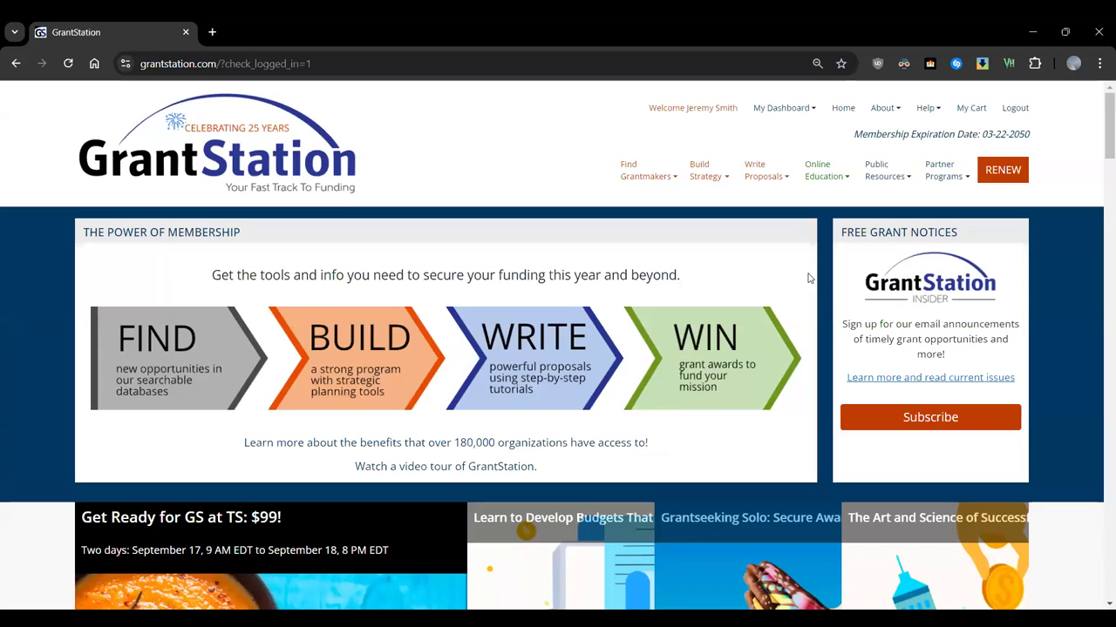
Open the Projects page of the member dashboard and review its guidance and the list of saved projects
left_click(788, 113)
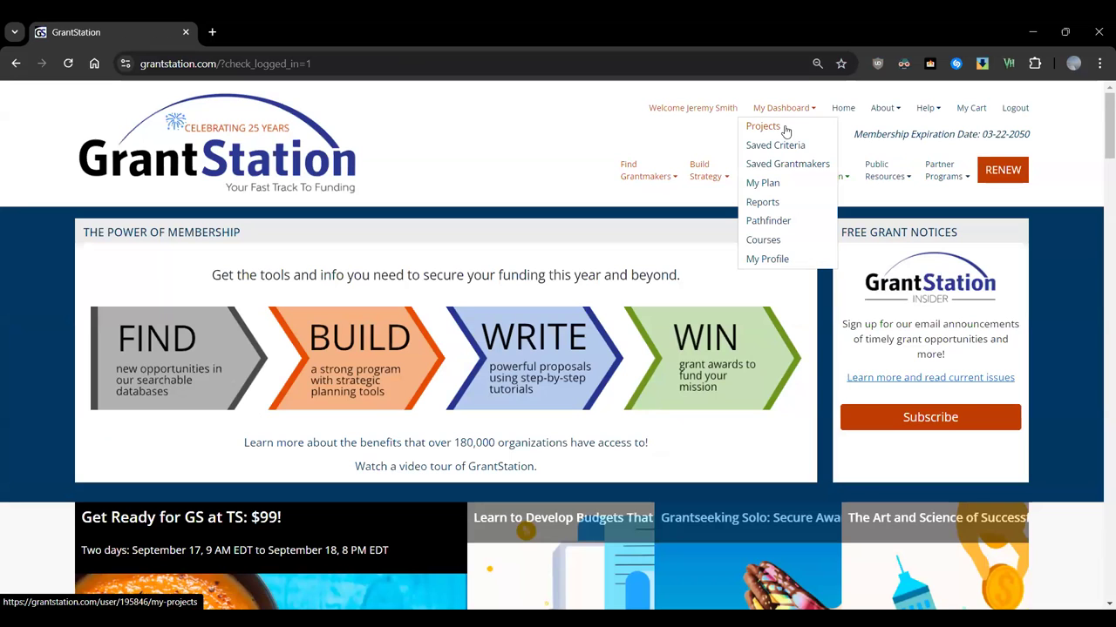
left_click(785, 129)
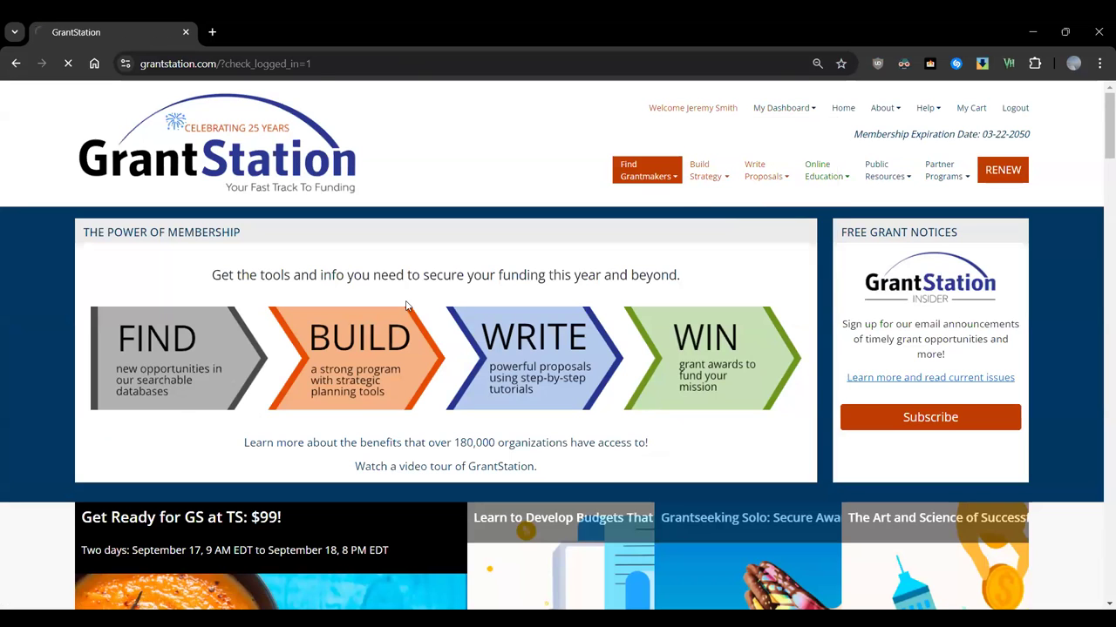
scroll(314, 271, "up", 1)
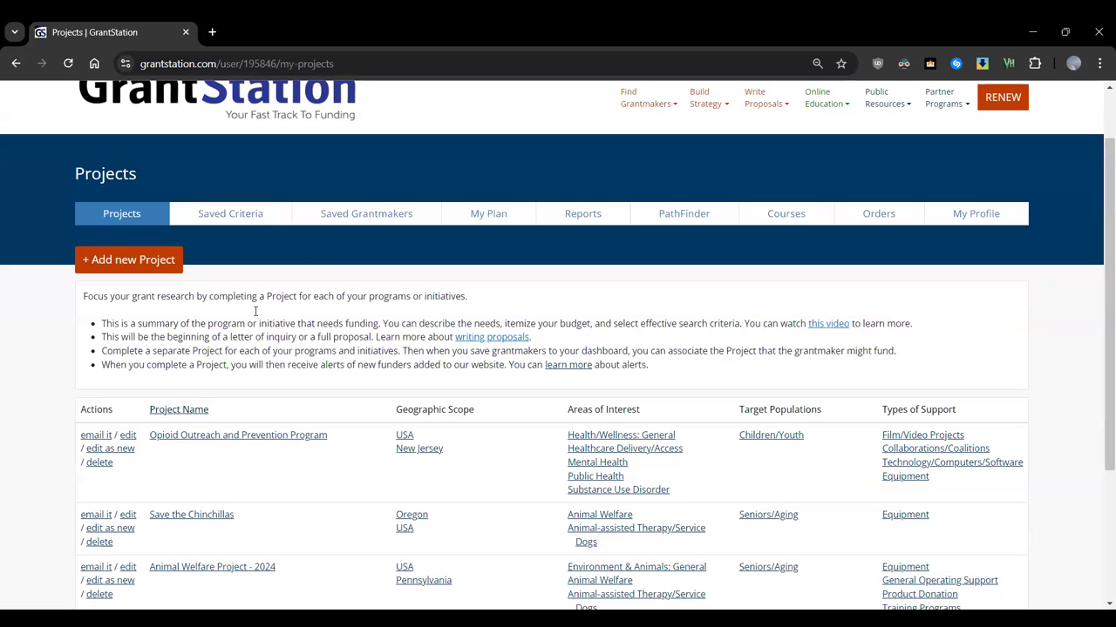
scroll(287, 311, "down", 2)
scroll(287, 311, "up", 2)
scroll(287, 311, "down", 1)
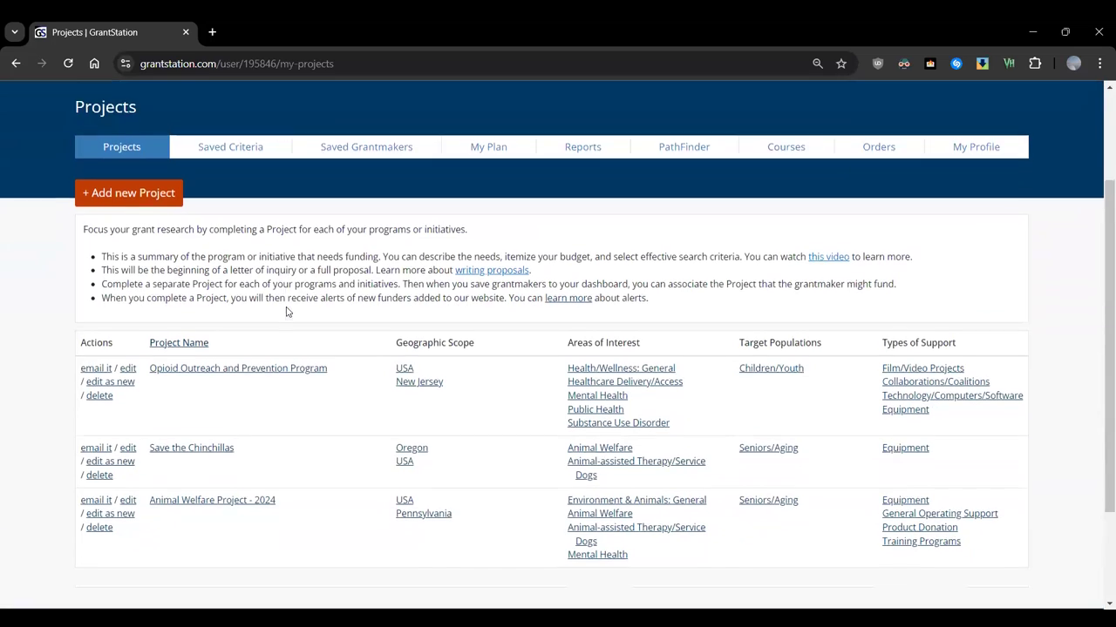
scroll(289, 296, "up", 1)
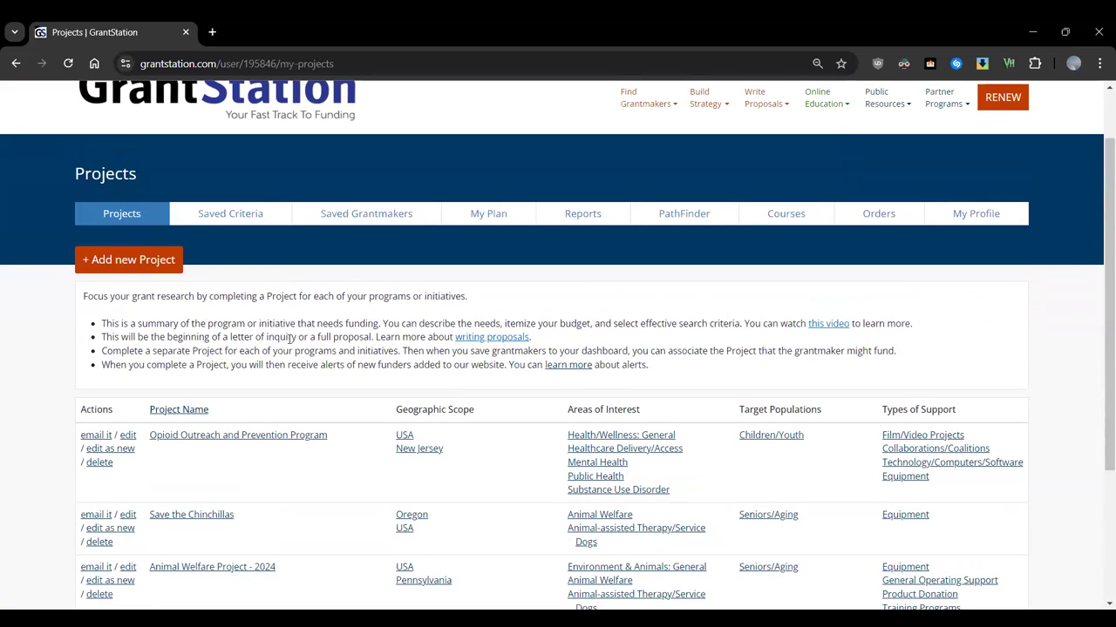
scroll(276, 453, "up", 1)
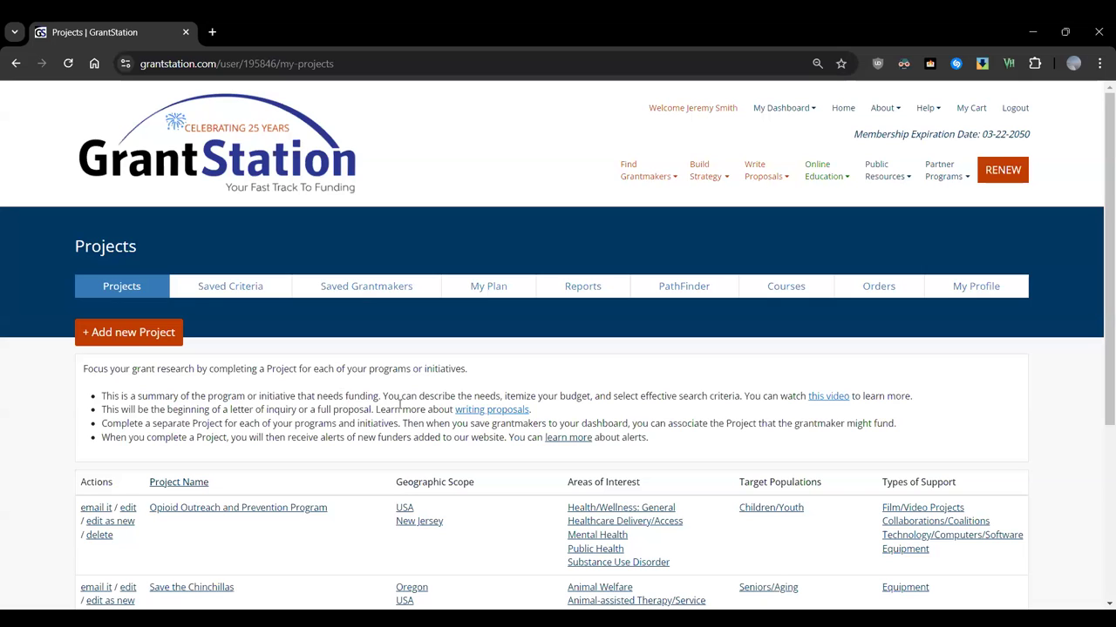
Open Animal Welfare Project - 2024, review its description, statement of need and budget, and close it discarding any changes
scroll(277, 413, "down", 5)
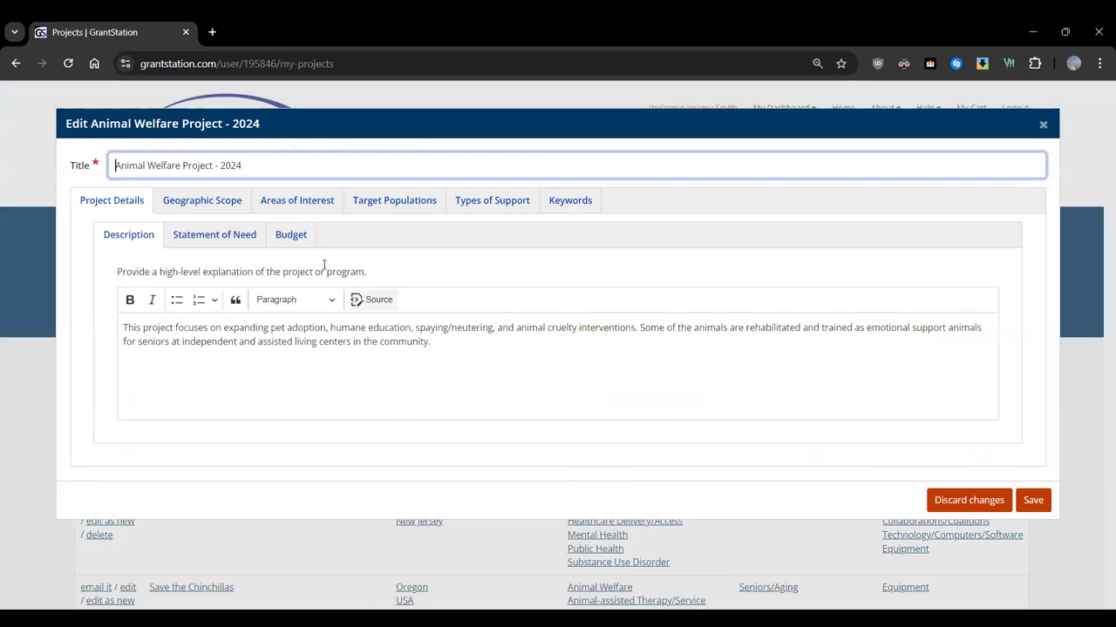
left_click(244, 235)
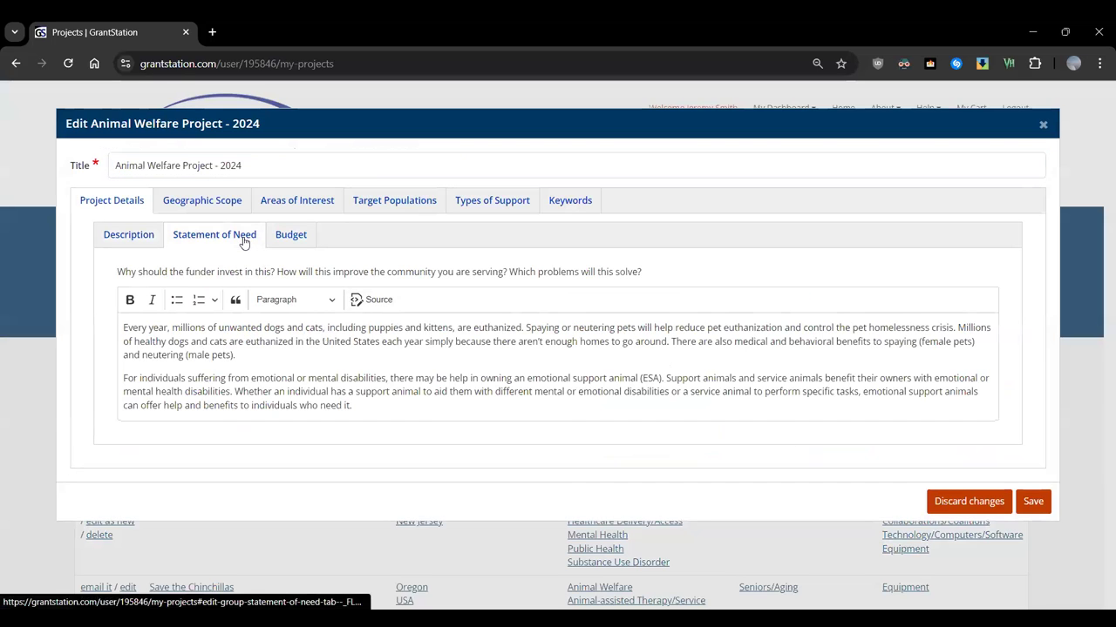
left_click(292, 237)
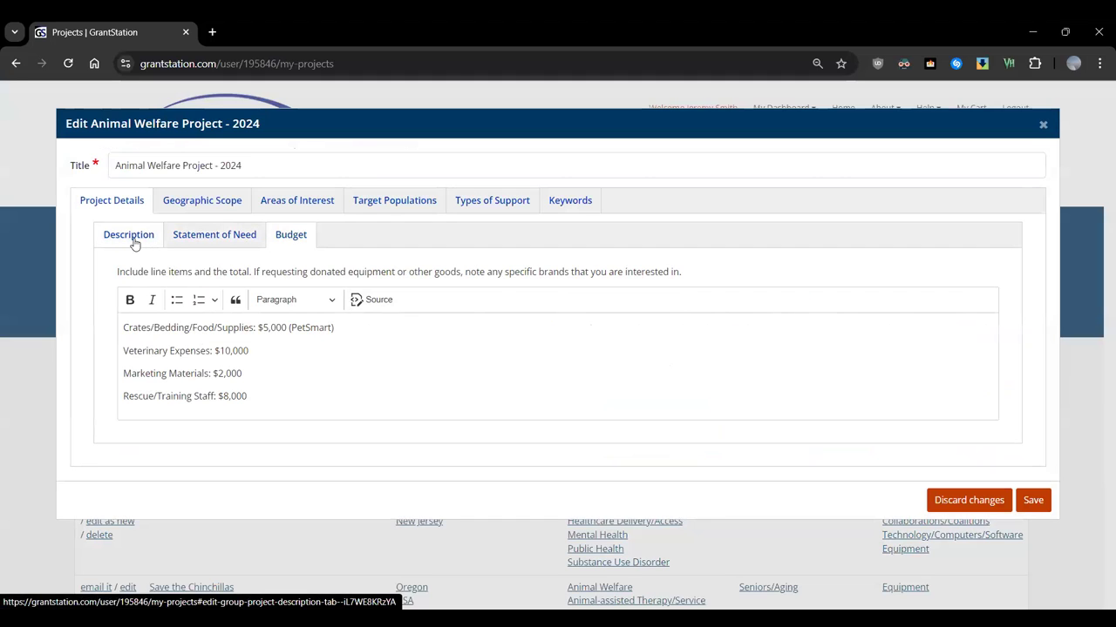
left_click(202, 237)
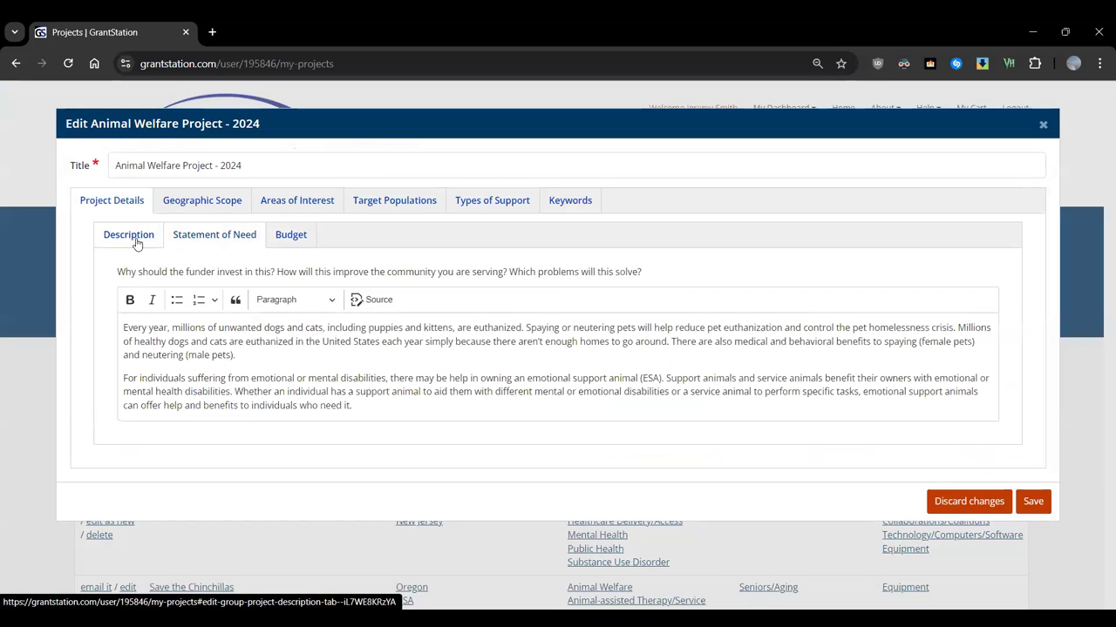
left_click(246, 165)
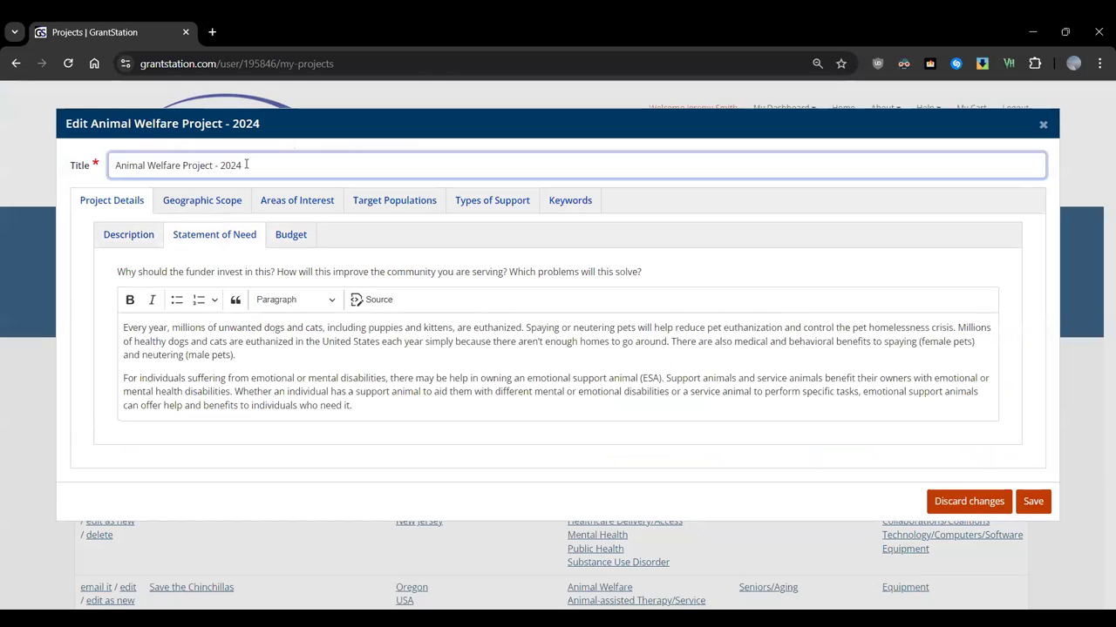
left_click(150, 243)
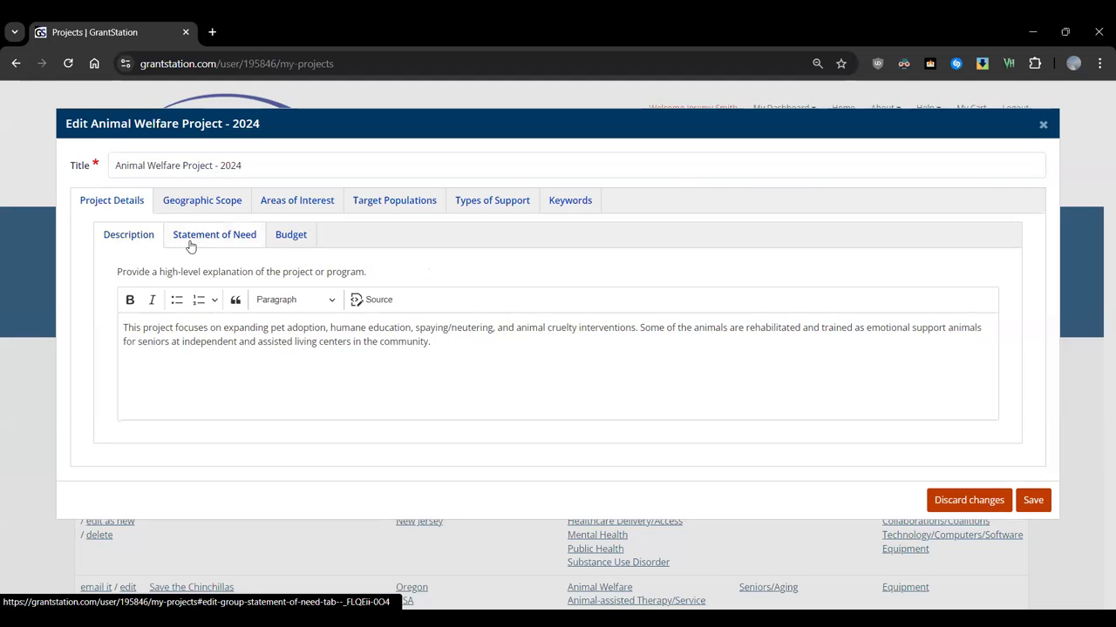
left_click(190, 247)
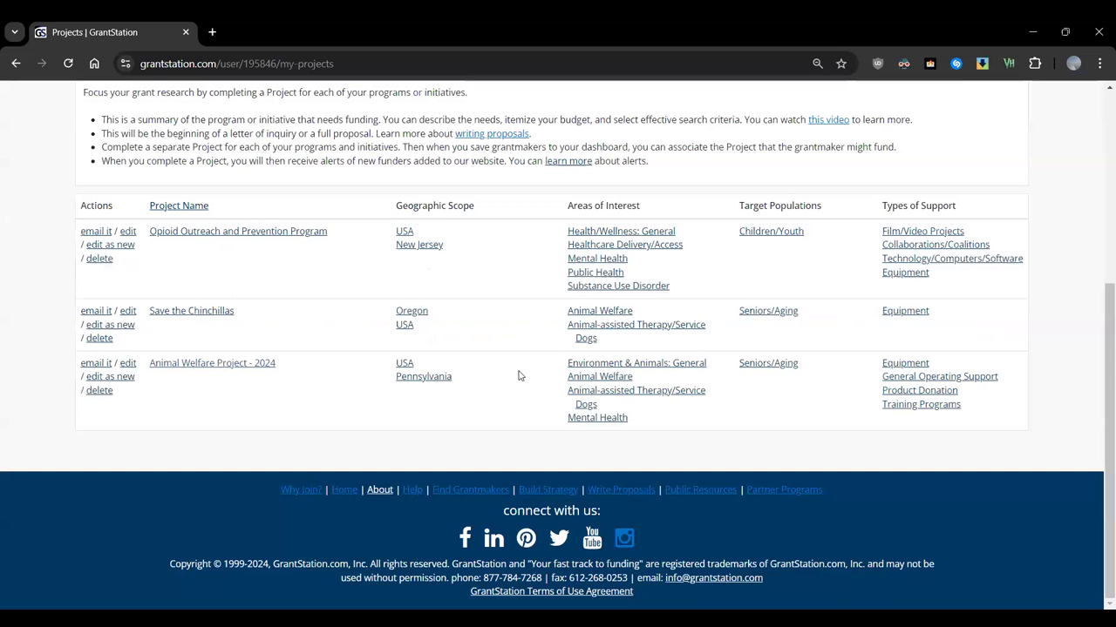
Look over the Projects page once more and return to the GrantStation home page
scroll(513, 375, "up", 2)
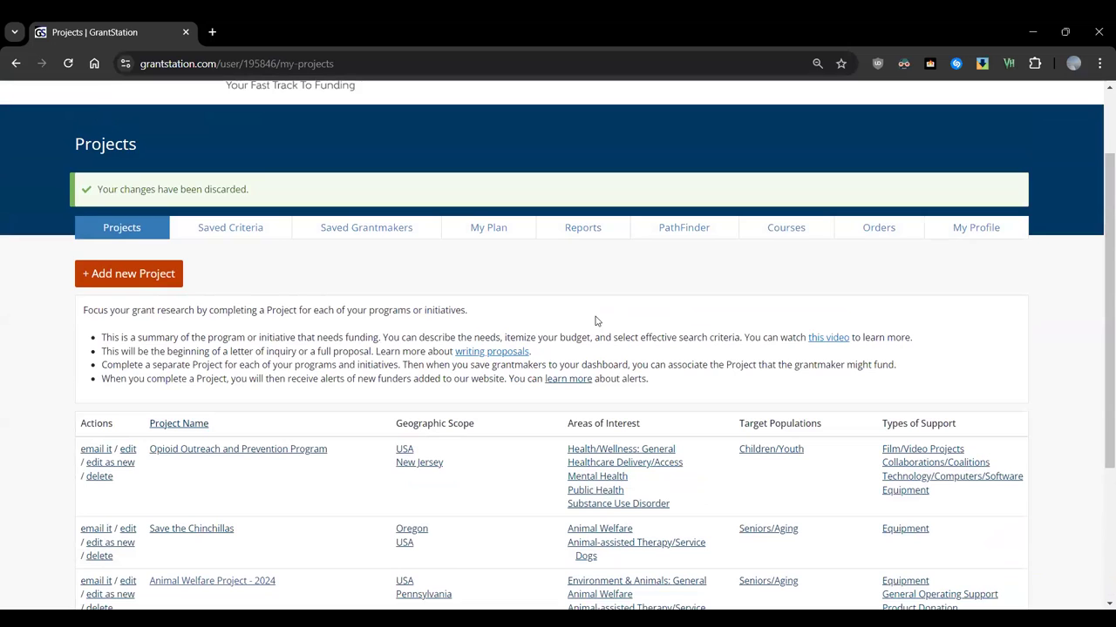
scroll(596, 321, "up", 1)
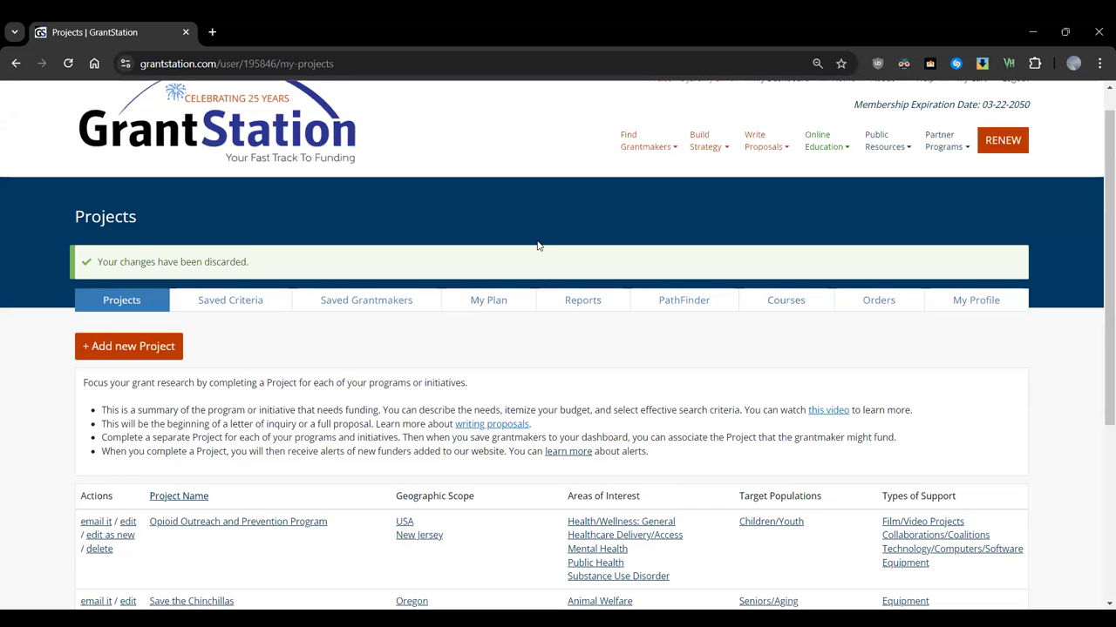
scroll(510, 278, "up", 1)
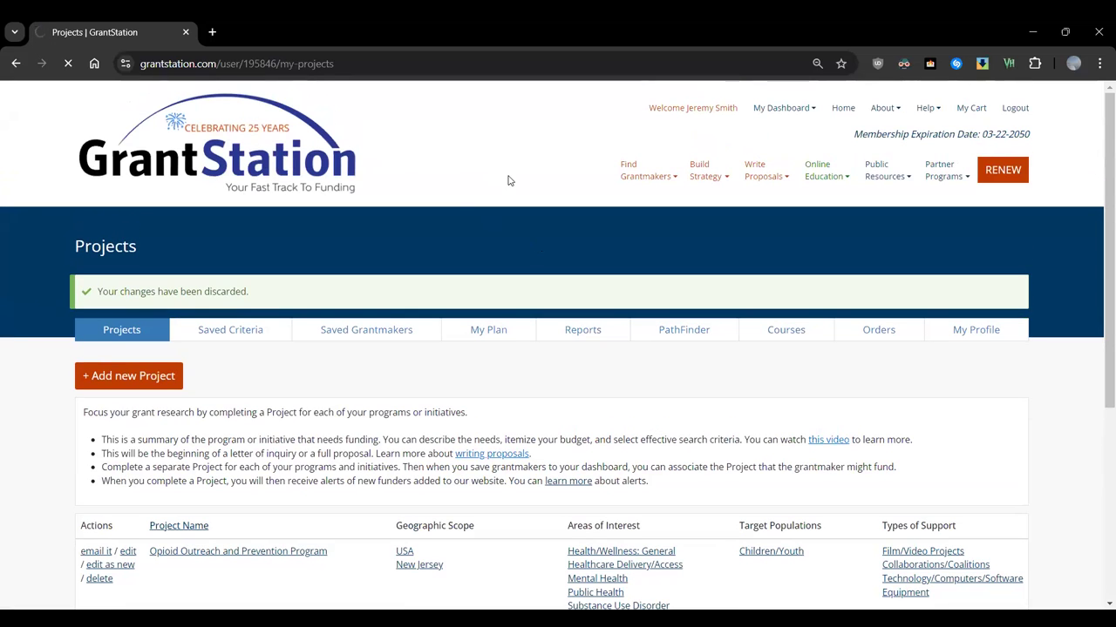
left_click(508, 180)
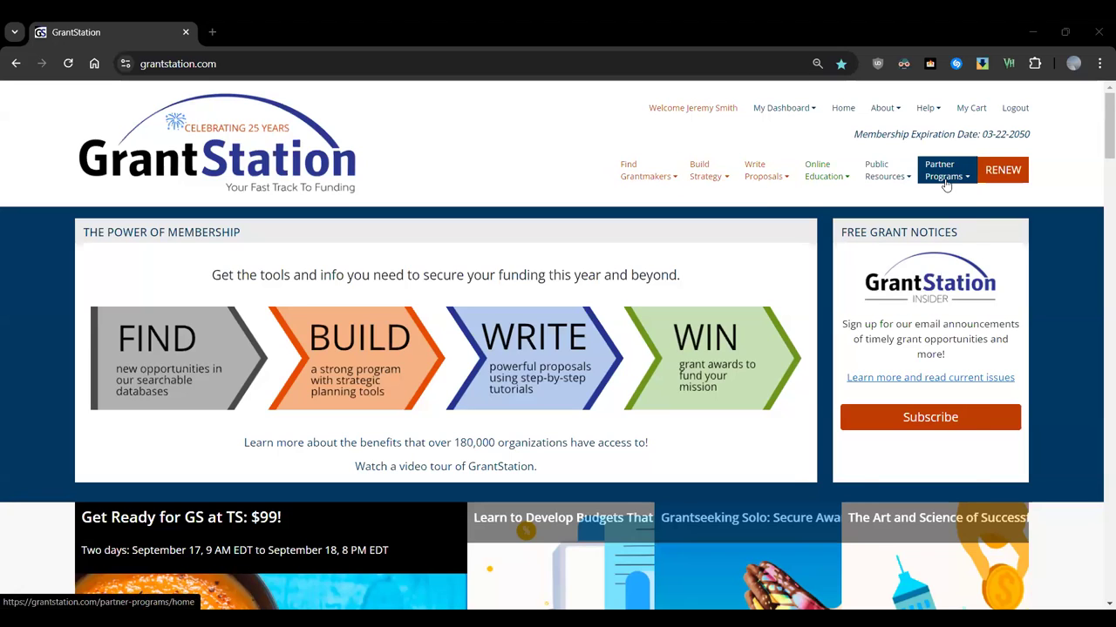
Open the Contact Us page and highlight the general e-mail address and the fax number
mouse_move(946, 186)
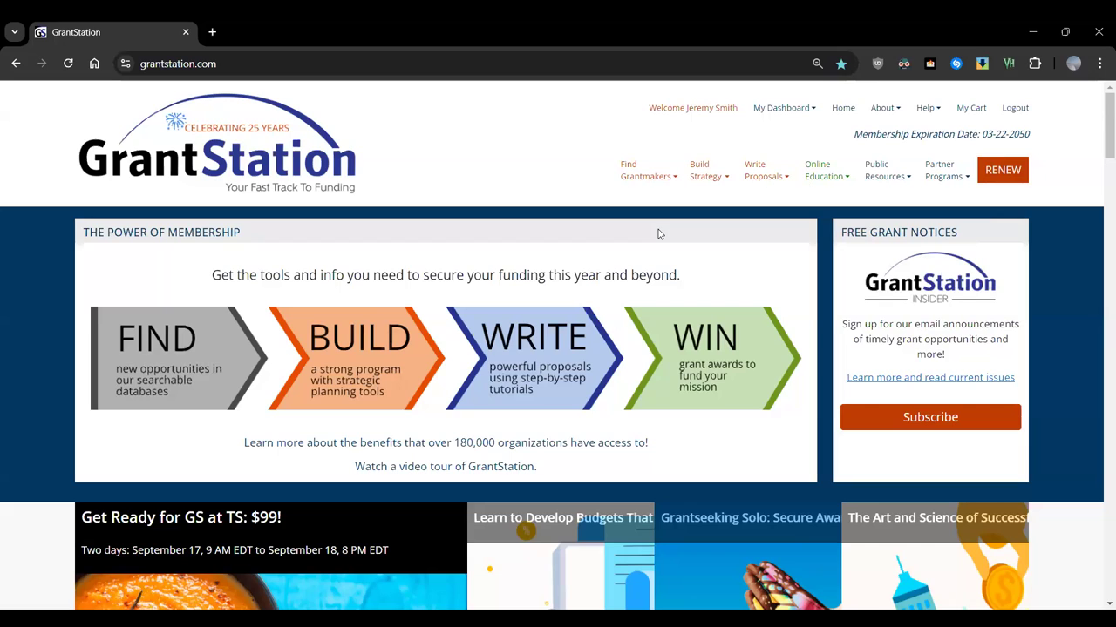
left_click(932, 126)
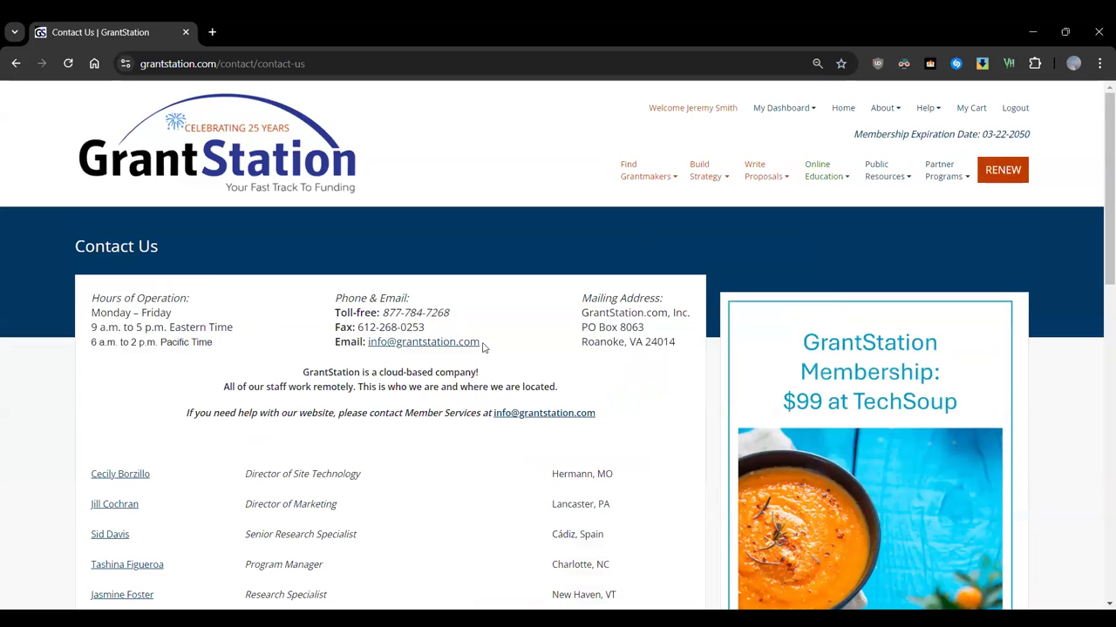
left_click_drag(482, 347, 360, 343)
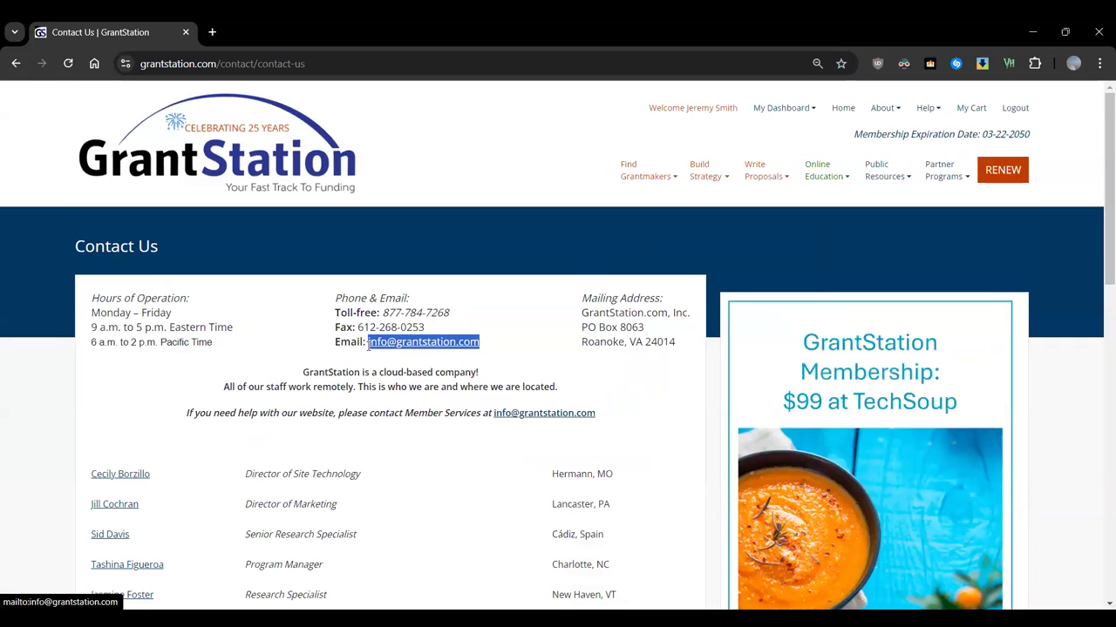
left_click(439, 331)
left_click_drag(438, 331, 358, 329)
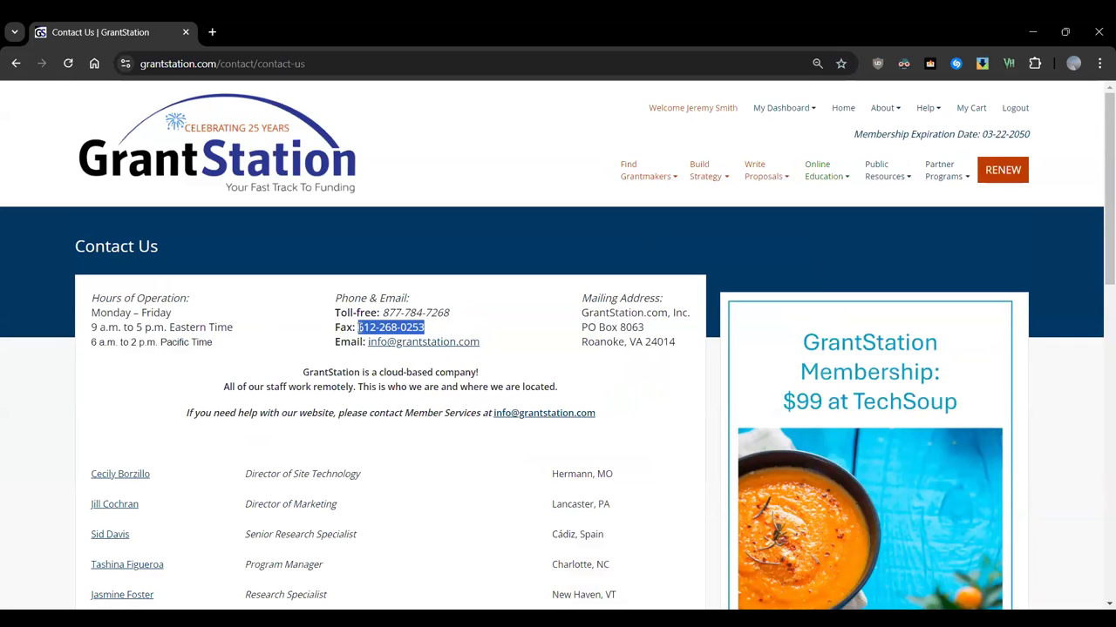
left_click(455, 332)
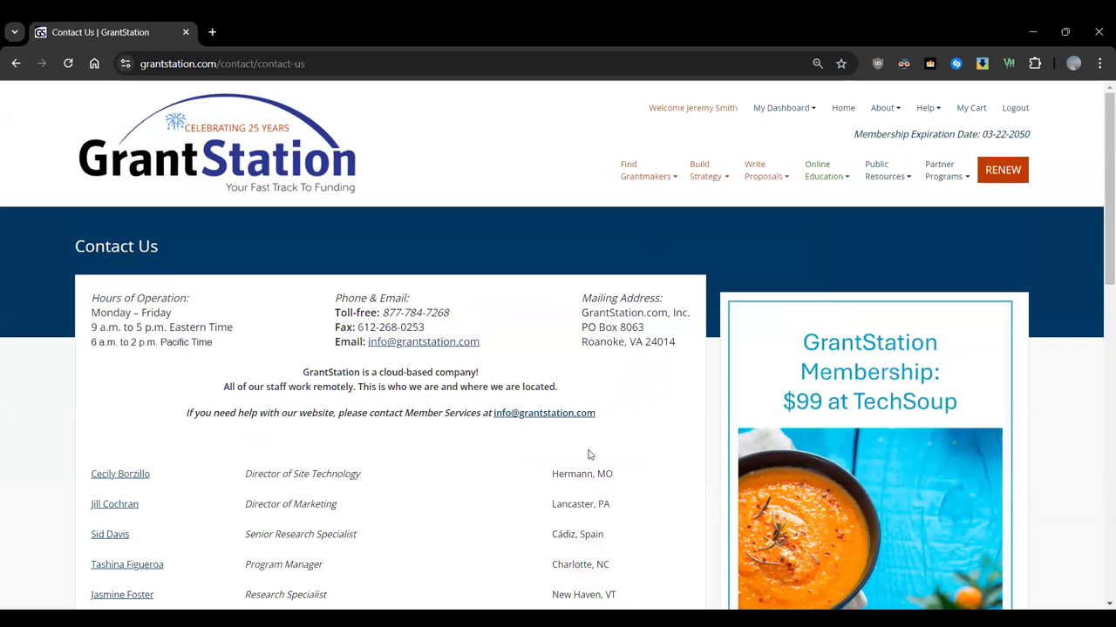
Return to the home page and view the "Get Ready for GS at TS: $99!" membership promotion
left_click(242, 172)
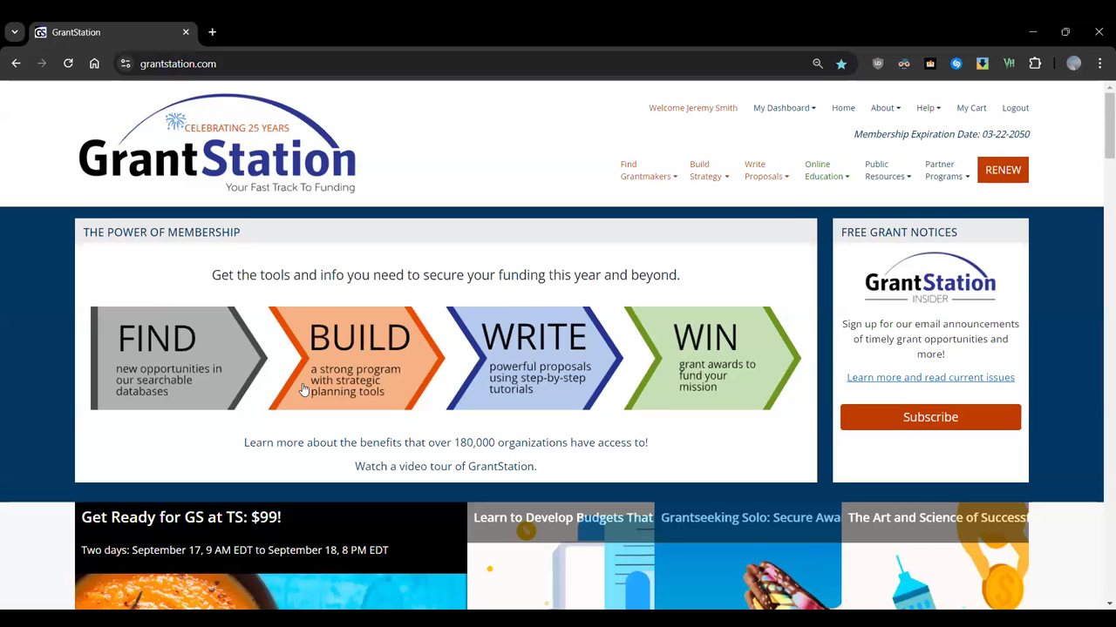
scroll(274, 386, "down", 2)
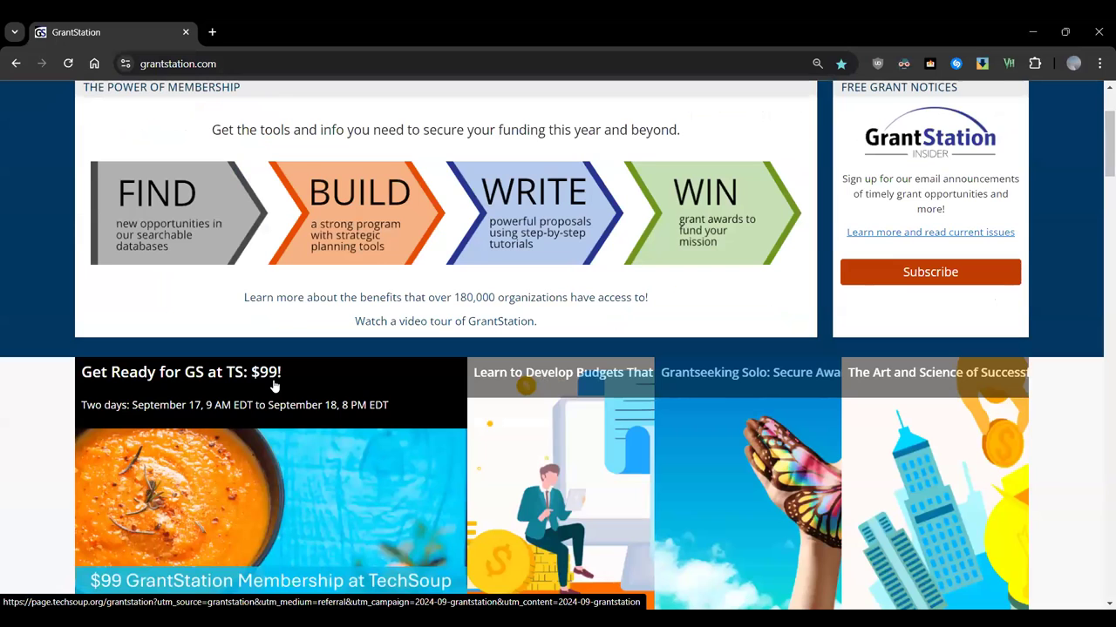
scroll(301, 387, "up", 2)
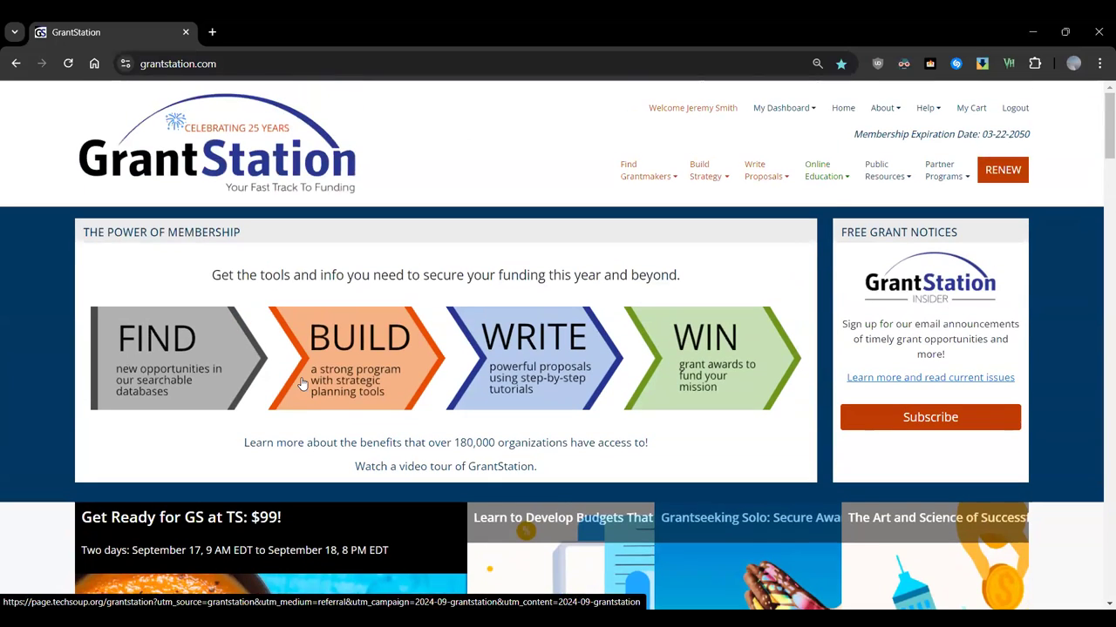